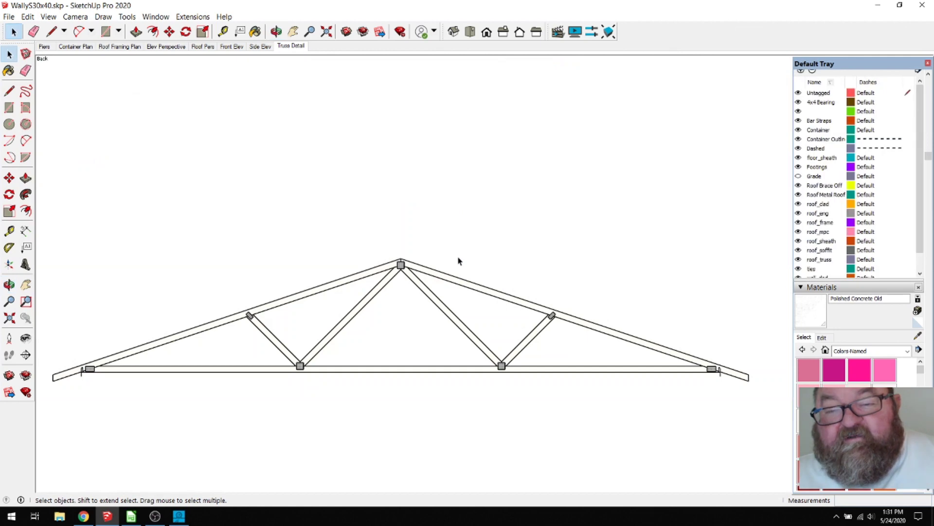
# Step: Switch to the Elev Perspective scene and examine the container corners and the piers beneath them up close
pyautogui.scroll(-3, 477, 262)
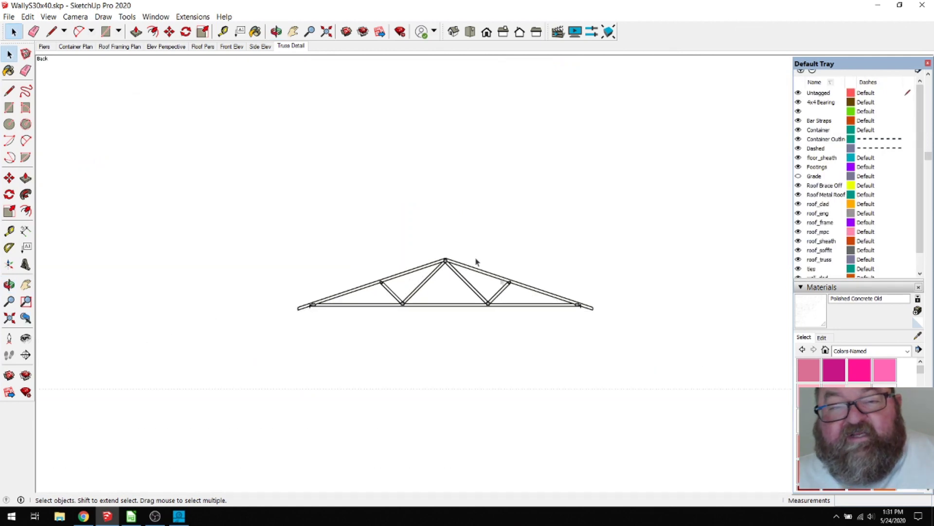
pyautogui.click(179, 49)
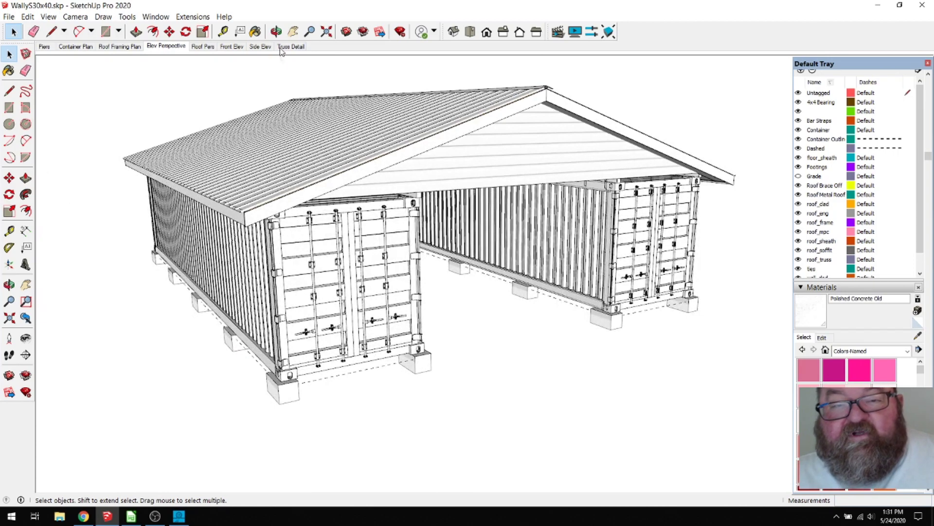
pyautogui.click(276, 31)
pyautogui.moveTo(302, 170); pyautogui.dragTo(276, 199)
pyautogui.scroll(10, 511, 374)
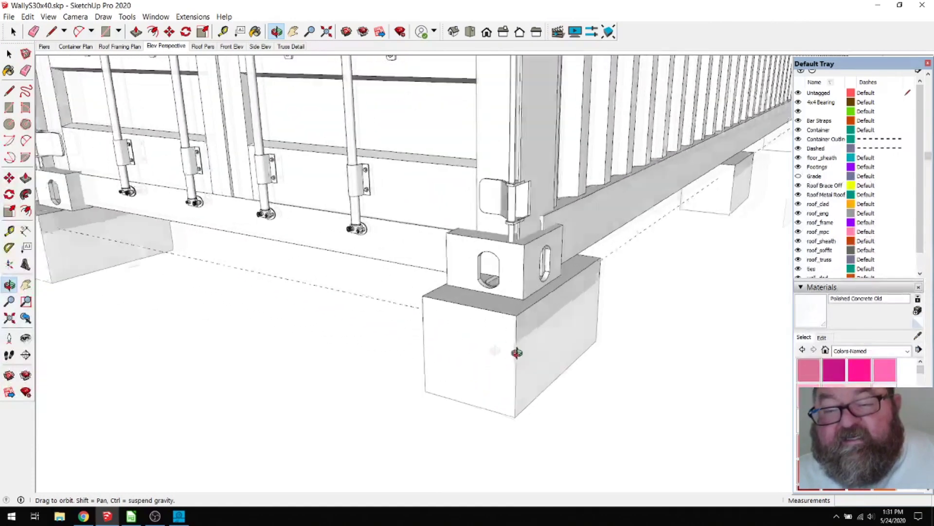
pyautogui.scroll(-5, 530, 354)
pyautogui.moveTo(516, 355)
pyautogui.mouseDown()
pyautogui.moveTo(516, 444)
pyautogui.moveTo(525, 356)
pyautogui.mouseUp()
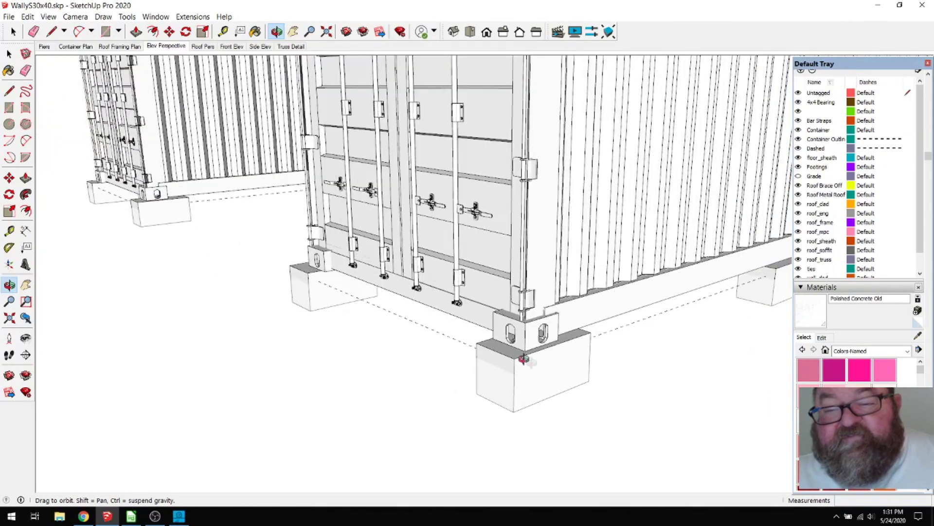
pyautogui.scroll(-6, 519, 356)
pyautogui.moveTo(548, 382); pyautogui.dragTo(591, 345)
pyautogui.scroll(-2, 533, 341)
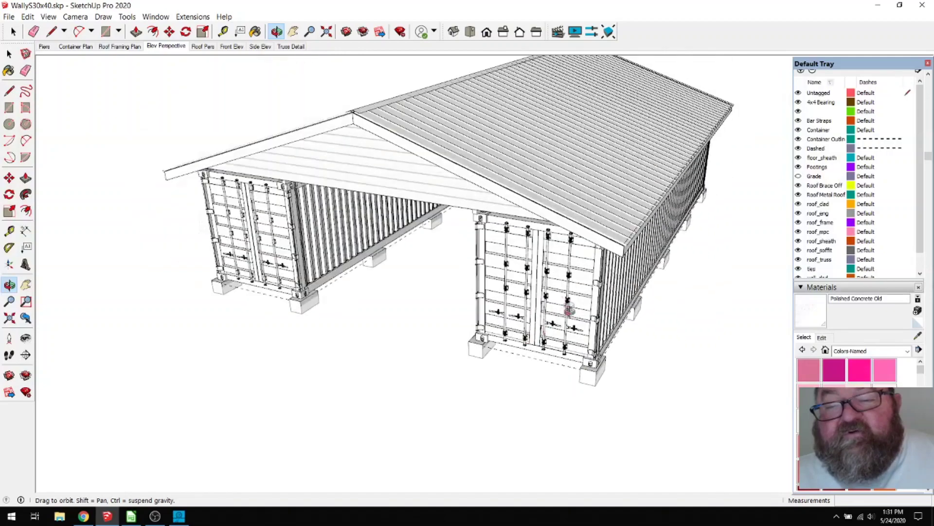
# Step: Examine the gable front, the metal roof and the space between the two containers from both sides
pyautogui.moveTo(503, 193); pyautogui.dragTo(633, 148)
pyautogui.moveTo(530, 142); pyautogui.dragTo(604, 122)
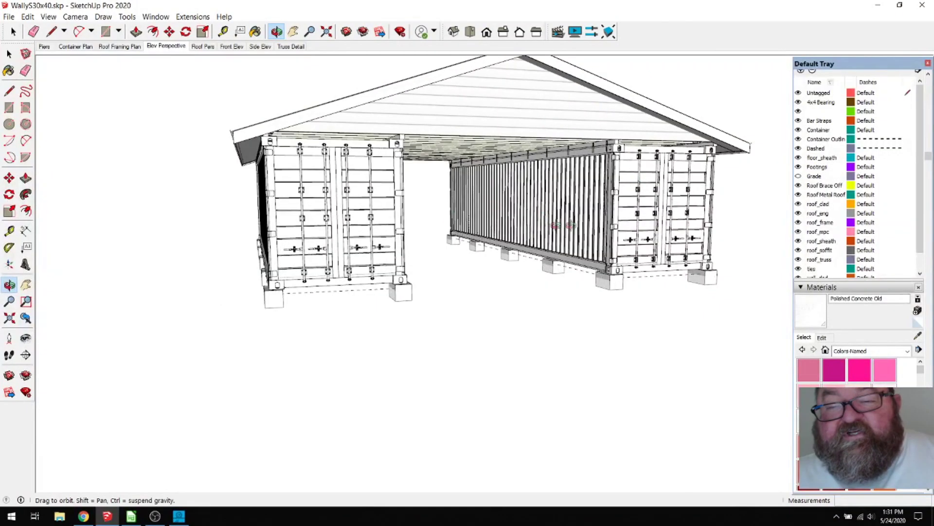
pyautogui.moveTo(651, 229); pyautogui.dragTo(438, 310)
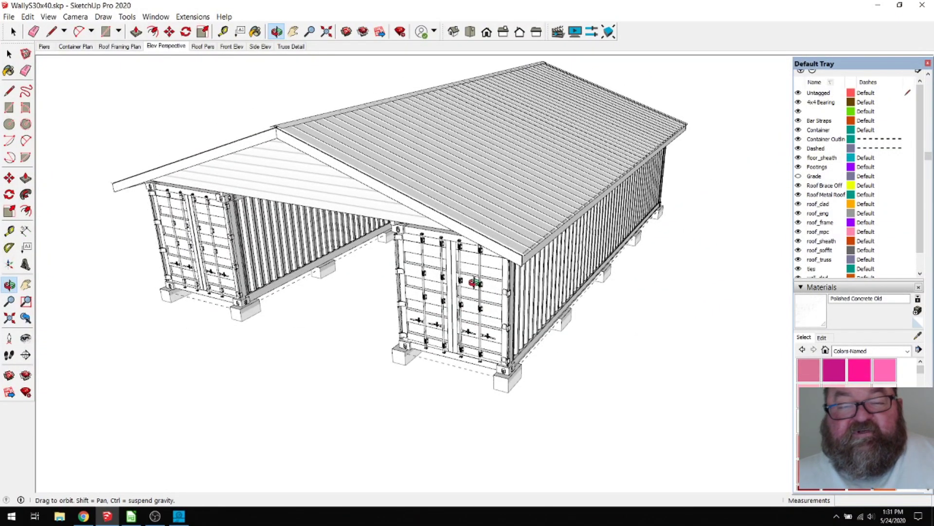
pyautogui.moveTo(473, 277); pyautogui.dragTo(461, 292)
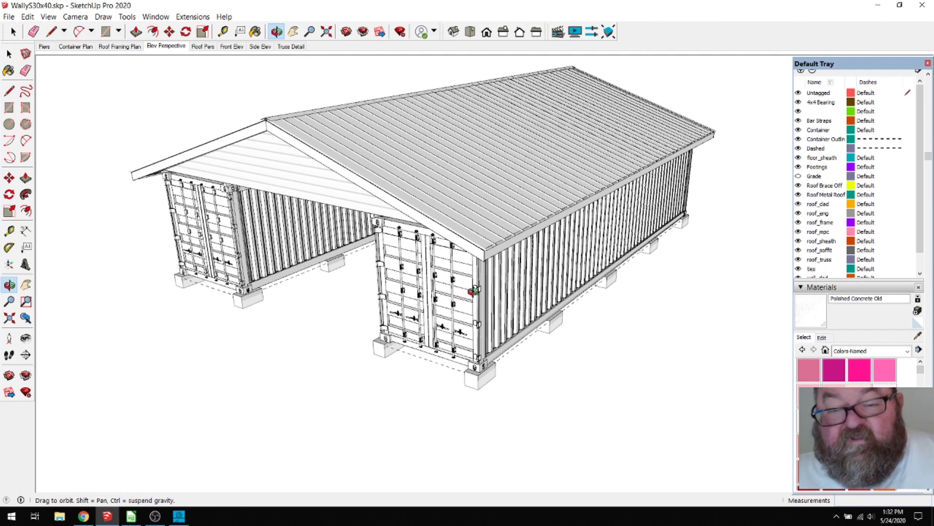
pyautogui.moveTo(473, 290); pyautogui.dragTo(508, 287)
pyautogui.moveTo(571, 301); pyautogui.dragTo(430, 275)
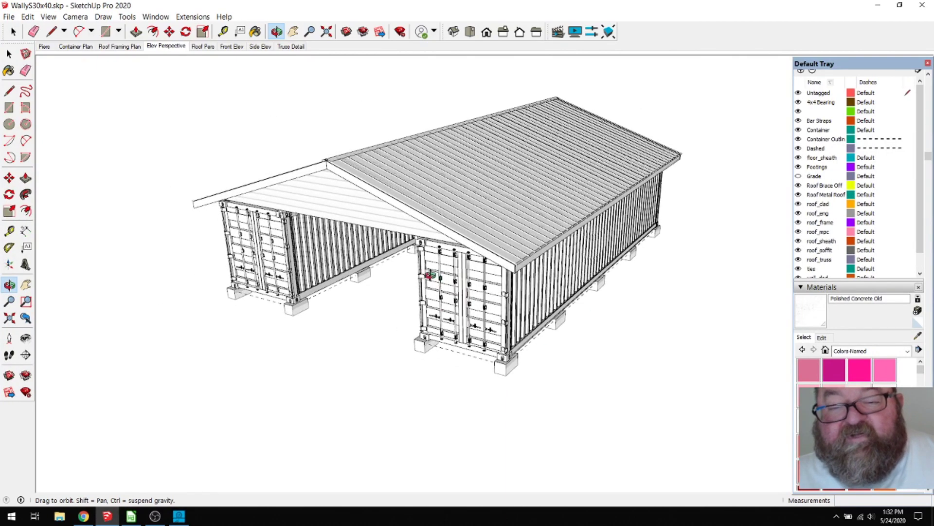
pyautogui.scroll(3, 430, 275)
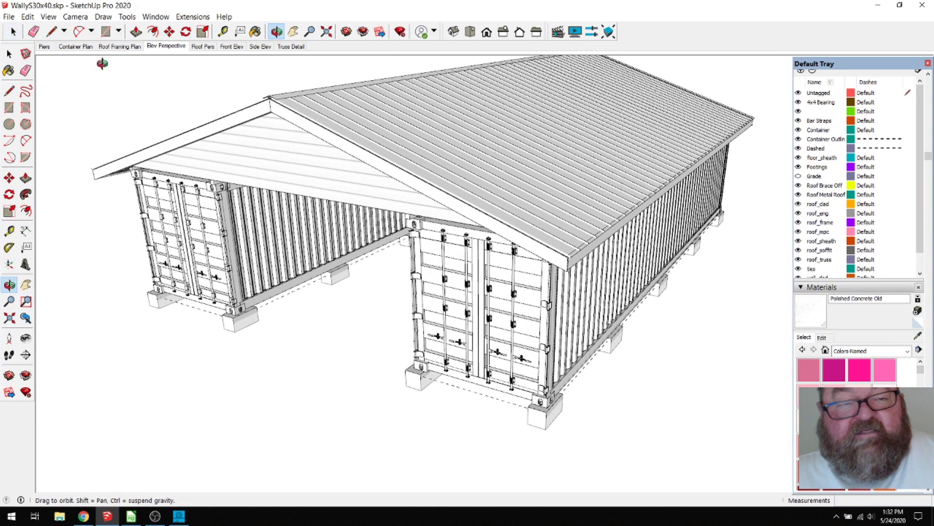
# Step: Open the other recent 30x40 project file and view its two containers on round footings from above
pyautogui.click(8, 16)
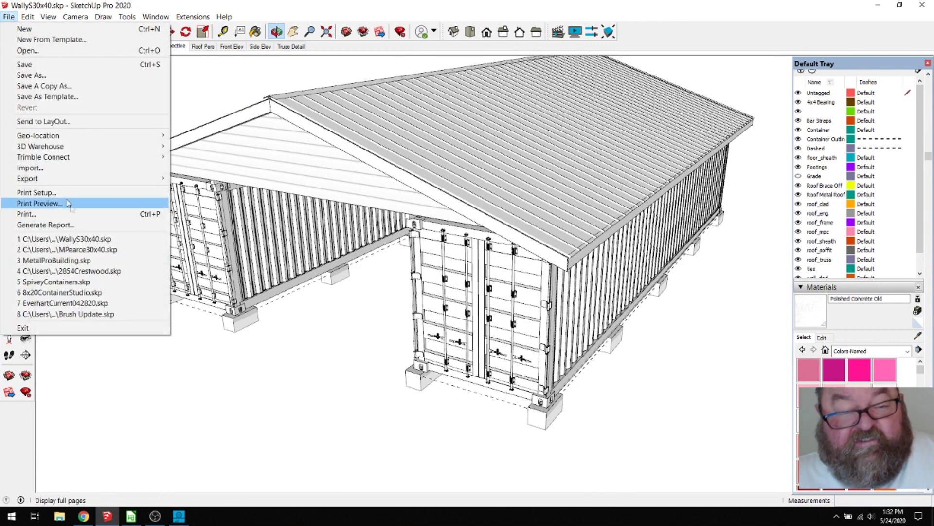
pyautogui.click(75, 249)
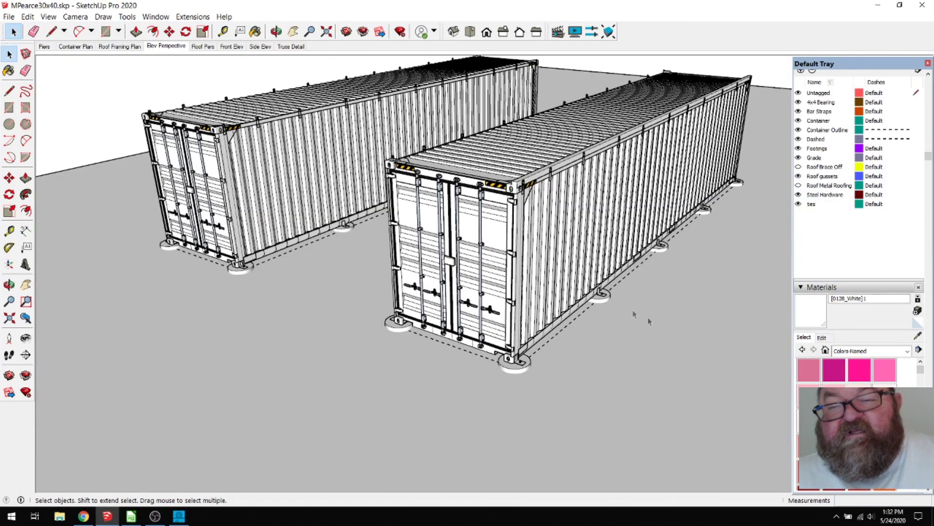
pyautogui.scroll(-1, 656, 339)
pyautogui.scroll(1, 436, 230)
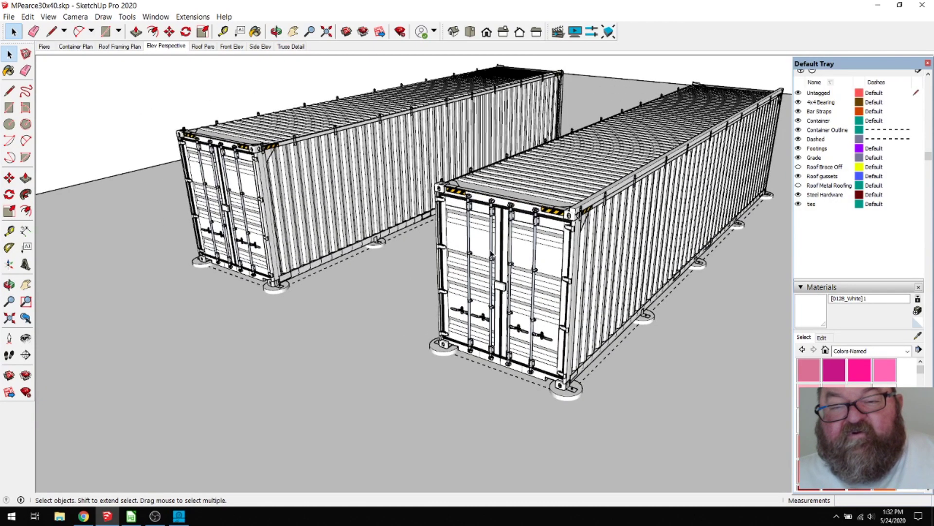
pyautogui.click(276, 31)
pyautogui.moveTo(475, 255); pyautogui.dragTo(505, 289)
pyautogui.scroll(-8, 505, 289)
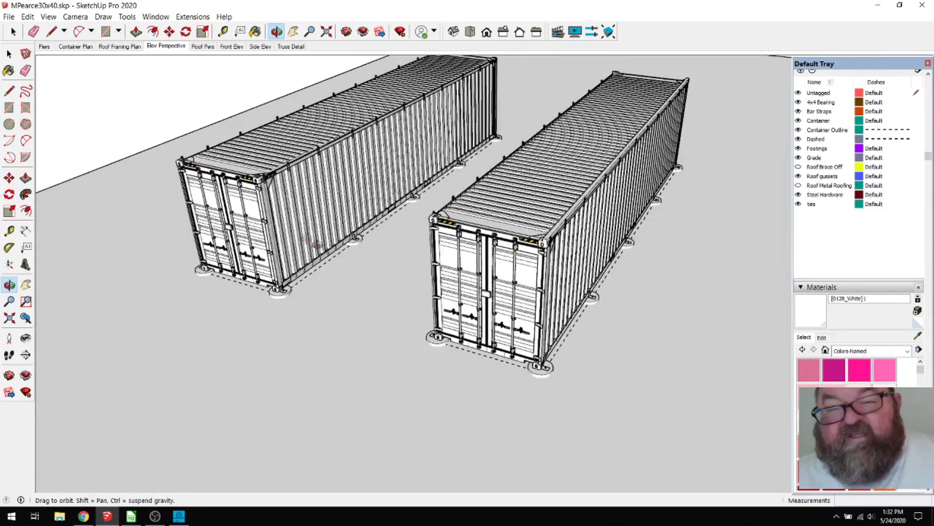
# Step: Examine the flat container drawings laid out beside the model, especially the square tube at the cross-section's upper corner
pyautogui.moveTo(372, 243); pyautogui.dragTo(494, 325)
pyautogui.scroll(-6, 261, 278)
pyautogui.moveTo(554, 267); pyautogui.dragTo(522, 359)
pyautogui.scroll(6, 566, 236)
pyautogui.moveTo(566, 236); pyautogui.dragTo(438, 296)
pyautogui.scroll(3, 560, 306)
pyautogui.scroll(2, 586, 301)
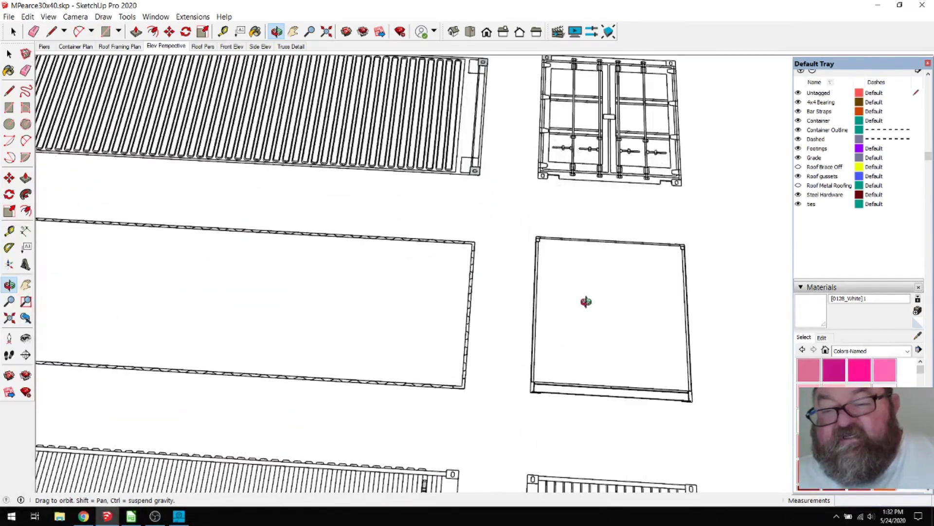
pyautogui.moveTo(563, 268)
pyautogui.mouseDown()
pyautogui.moveTo(568, 359)
pyautogui.moveTo(559, 271)
pyautogui.mouseUp()
pyautogui.scroll(5, 528, 265)
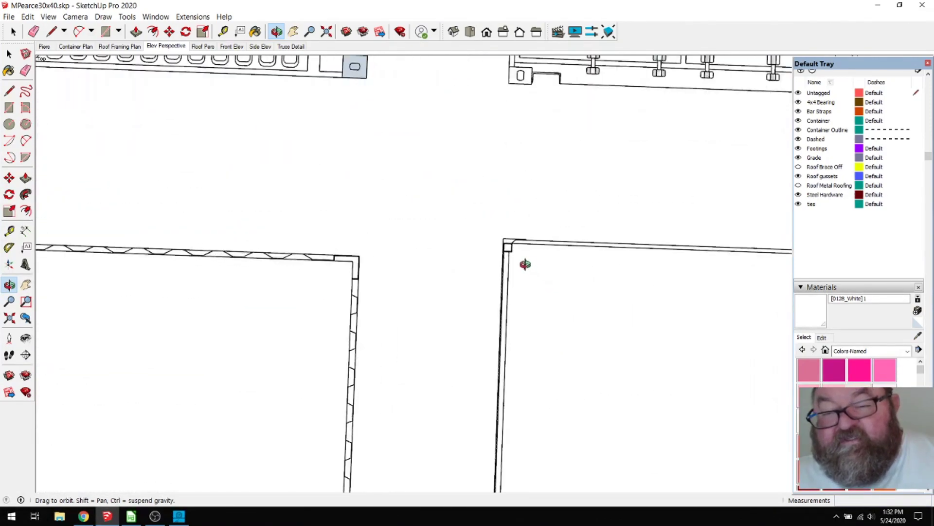
pyautogui.moveTo(507, 244); pyautogui.dragTo(473, 220)
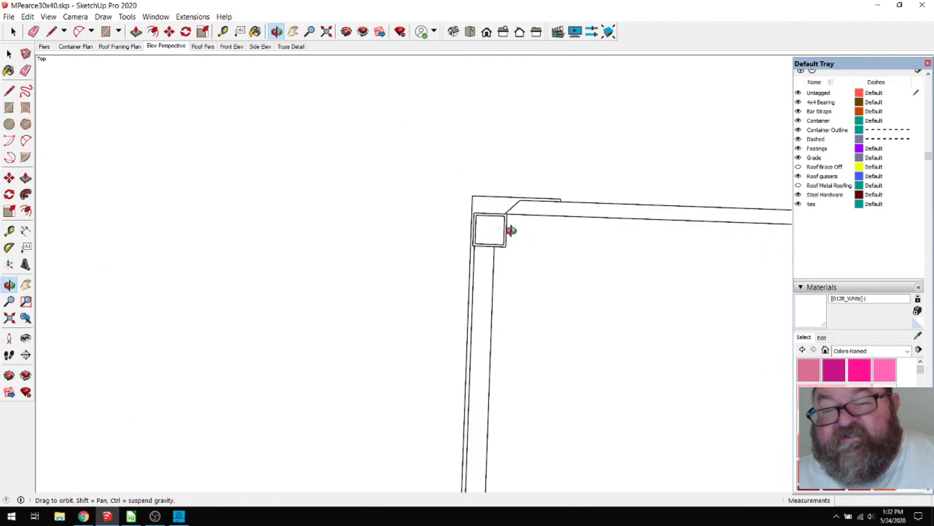
pyautogui.scroll(2, 502, 224)
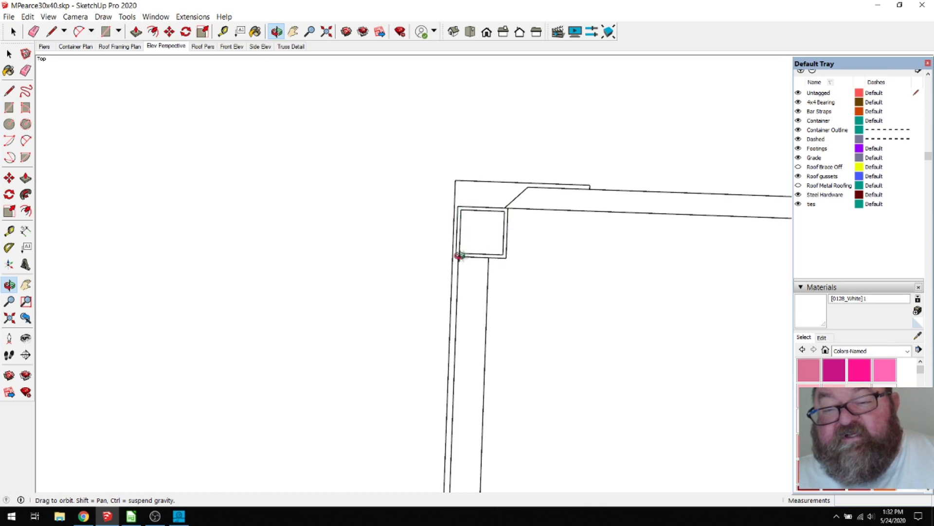
pyautogui.scroll(-8, 536, 288)
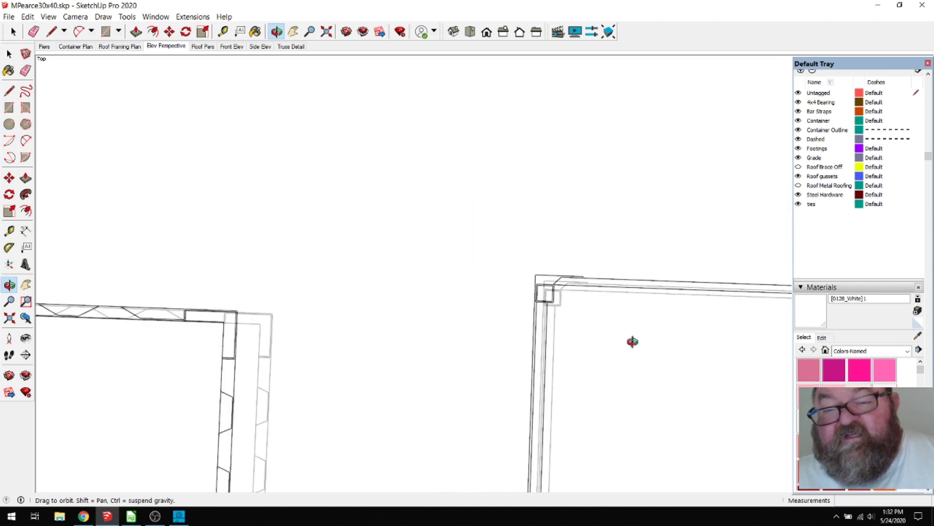
pyautogui.scroll(6, 613, 317)
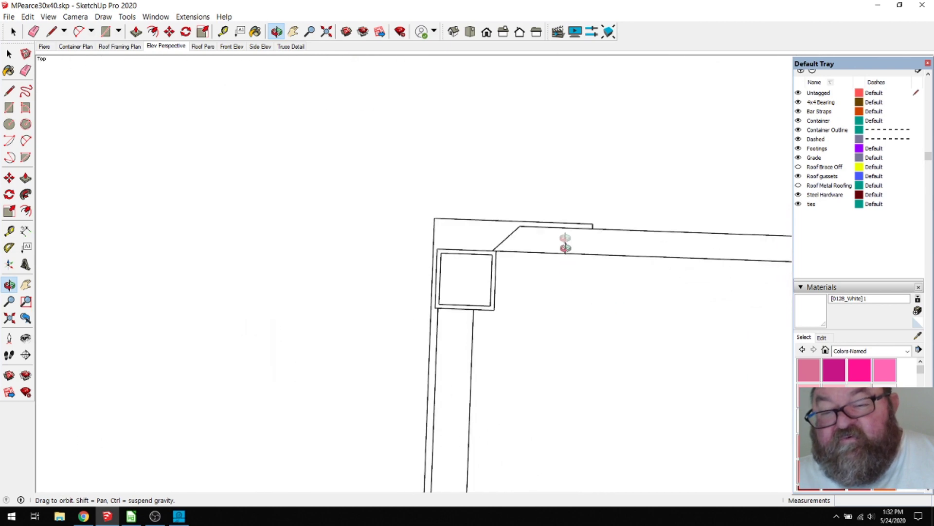
pyautogui.moveTo(486, 265); pyautogui.dragTo(626, 309)
pyautogui.scroll(-4, 625, 309)
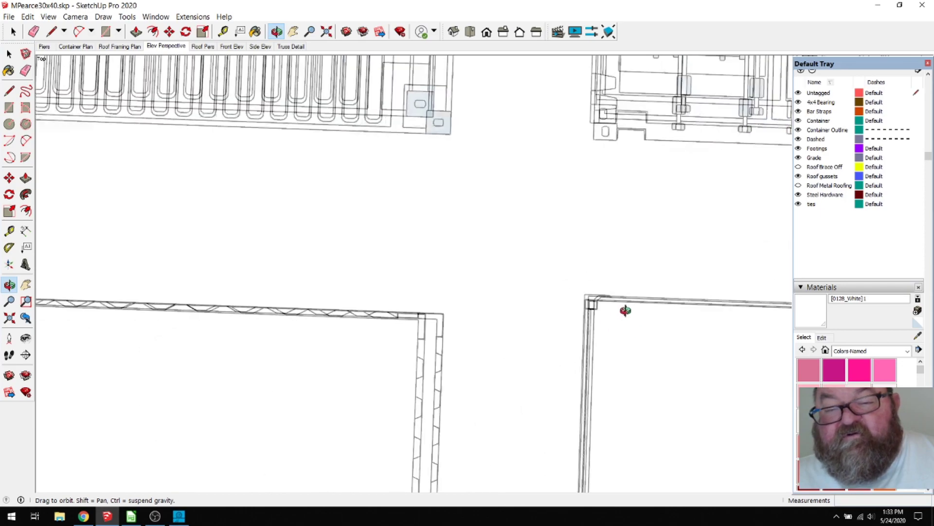
pyautogui.scroll(-8, 622, 312)
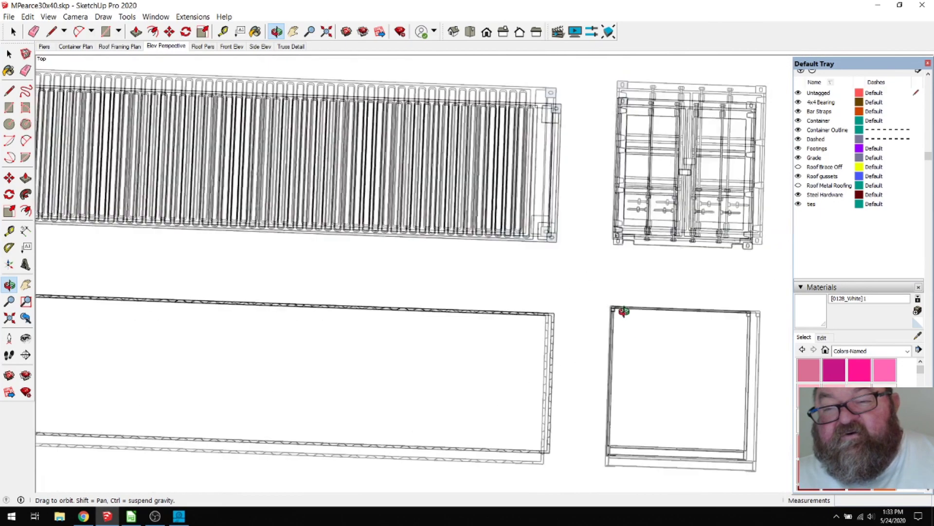
pyautogui.scroll(-3, 624, 312)
# Step: Place a section plane parallel to the door ends, cutting through both containers at the doors
pyautogui.moveTo(476, 270); pyautogui.dragTo(669, 192)
pyautogui.scroll(10, 256, 119)
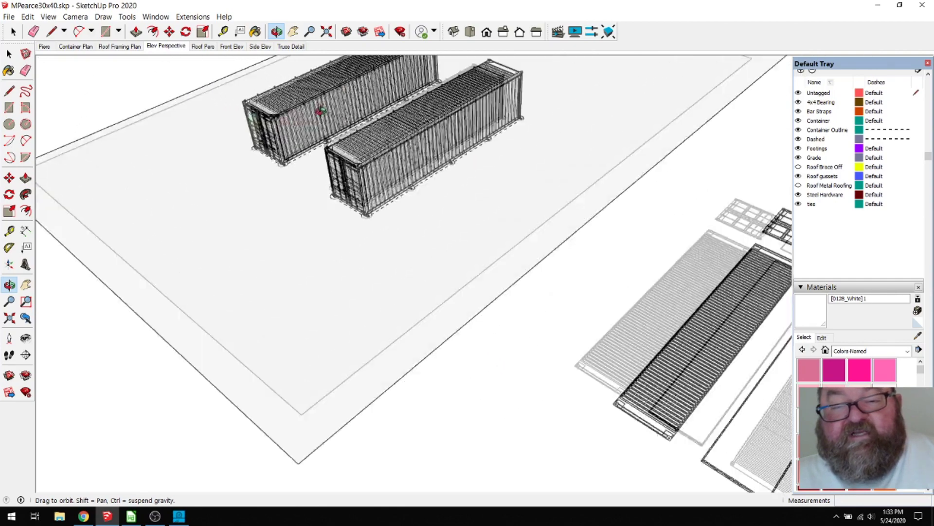
pyautogui.scroll(2, 336, 176)
pyautogui.moveTo(336, 177); pyautogui.dragTo(137, 288)
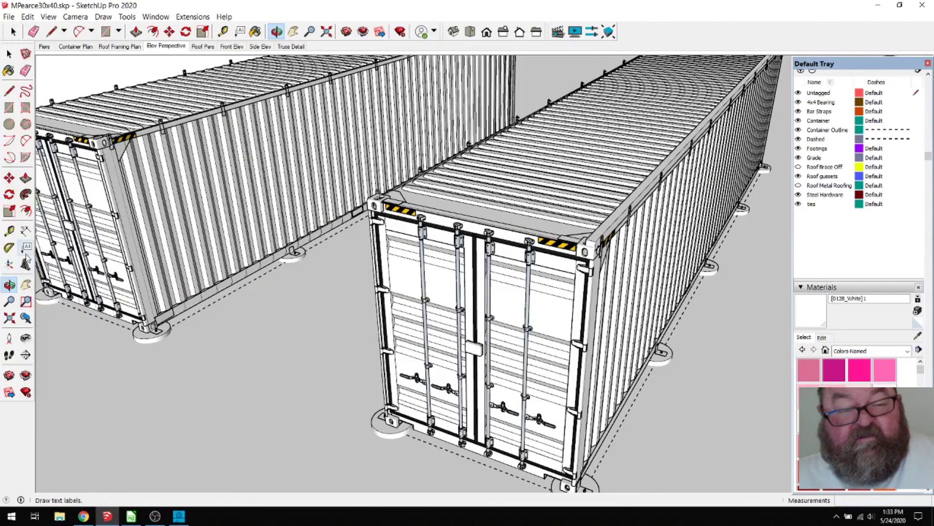
pyautogui.click(26, 355)
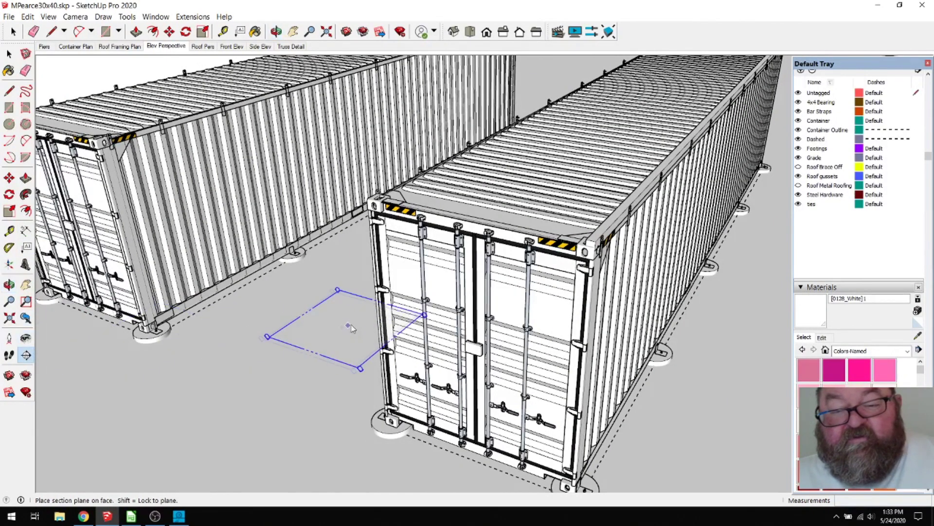
pyautogui.moveTo(384, 322); pyautogui.dragTo(386, 325, button='middle')
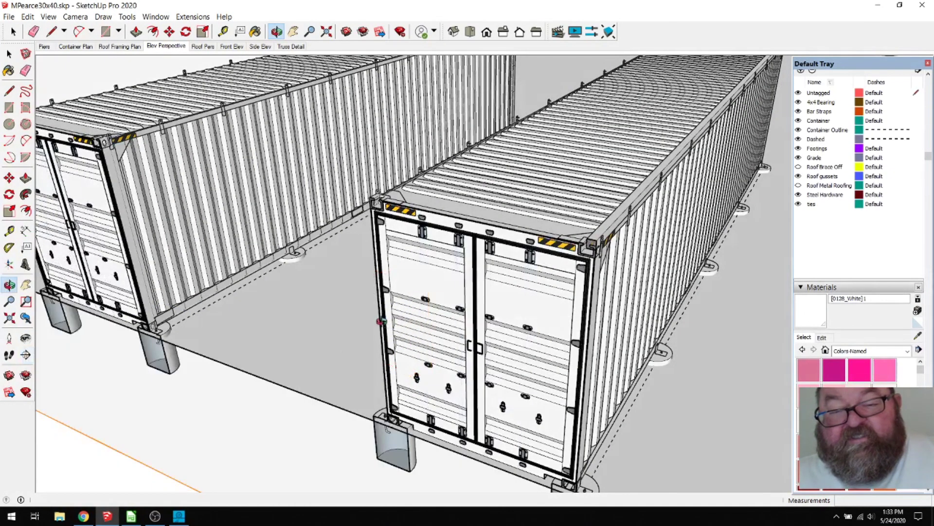
# Step: Move the section plane about 7 11/16" inward, past the doors of both containers
pyautogui.click(13, 32)
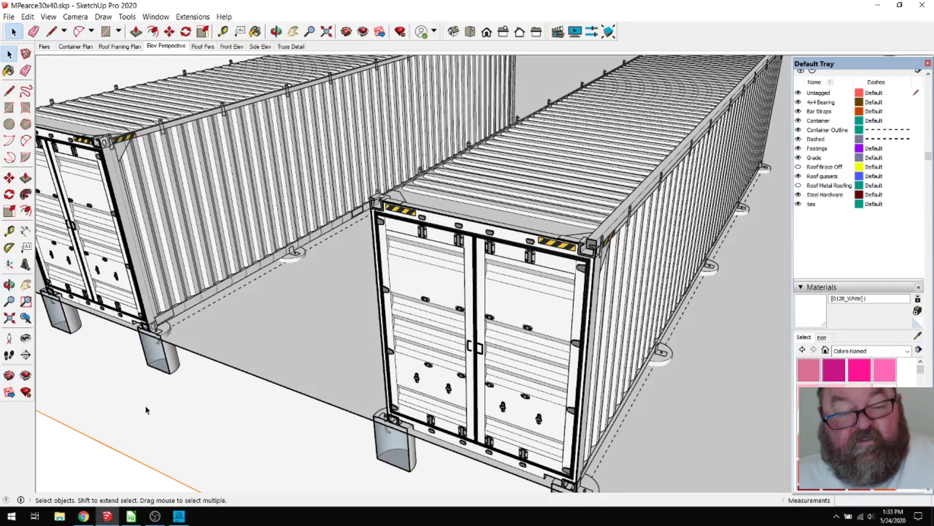
pyautogui.click(135, 461)
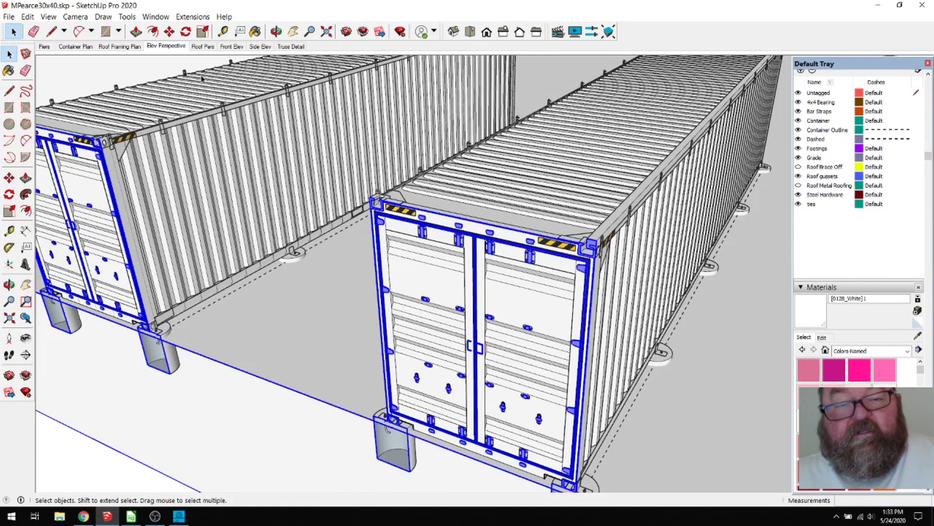
pyautogui.click(169, 32)
pyautogui.click(261, 334)
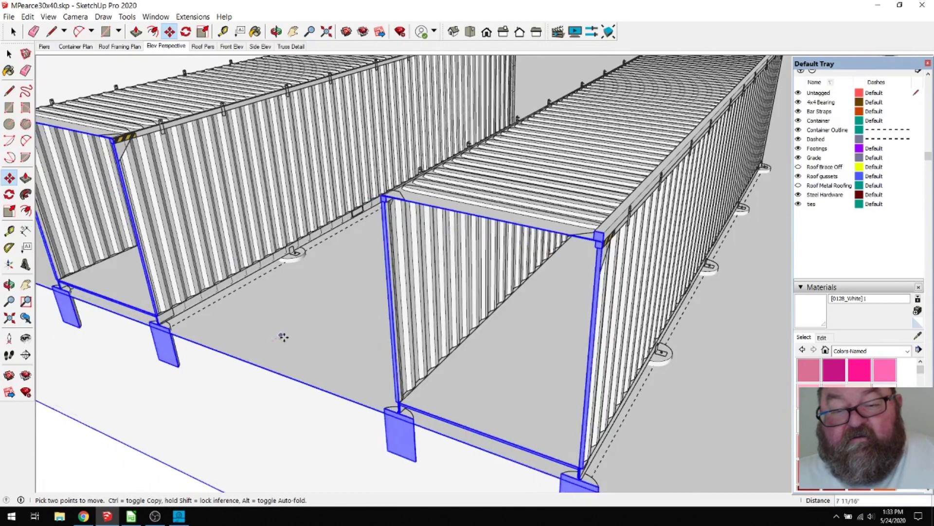
# Step: Examine the cut top side rail of the container, where the corrugated roof and side wall meet it
pyautogui.click(276, 31)
pyautogui.moveTo(417, 203)
pyautogui.mouseDown()
pyautogui.moveTo(548, 187)
pyautogui.moveTo(402, 204)
pyautogui.mouseUp()
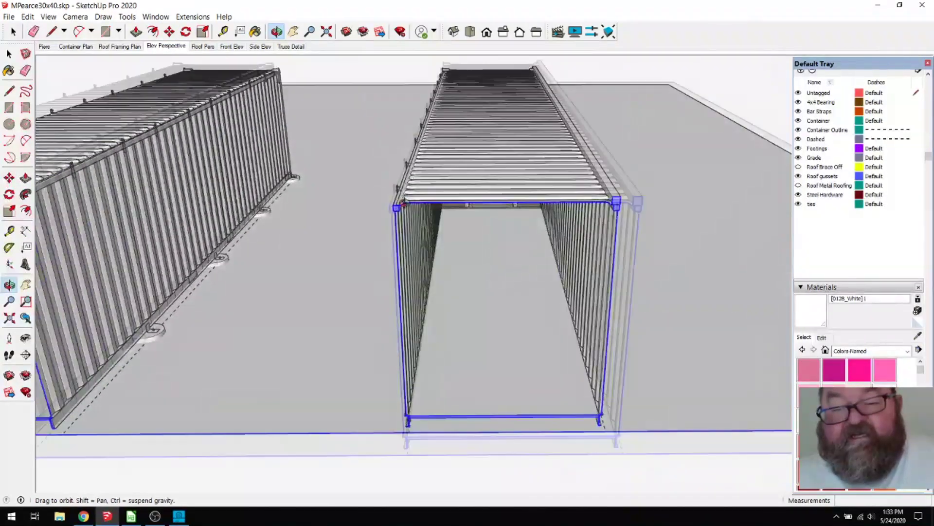
pyautogui.scroll(10, 402, 203)
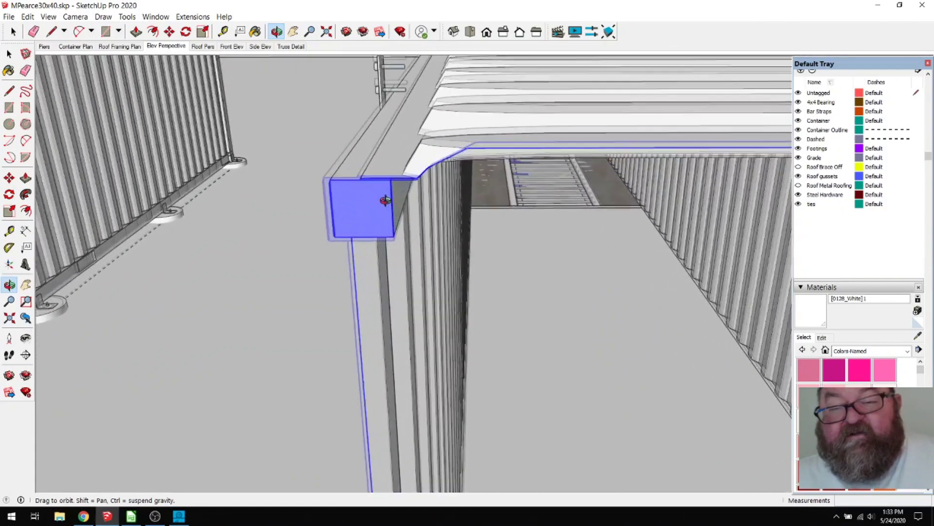
pyautogui.scroll(-2, 386, 200)
pyautogui.moveTo(385, 200); pyautogui.dragTo(356, 222)
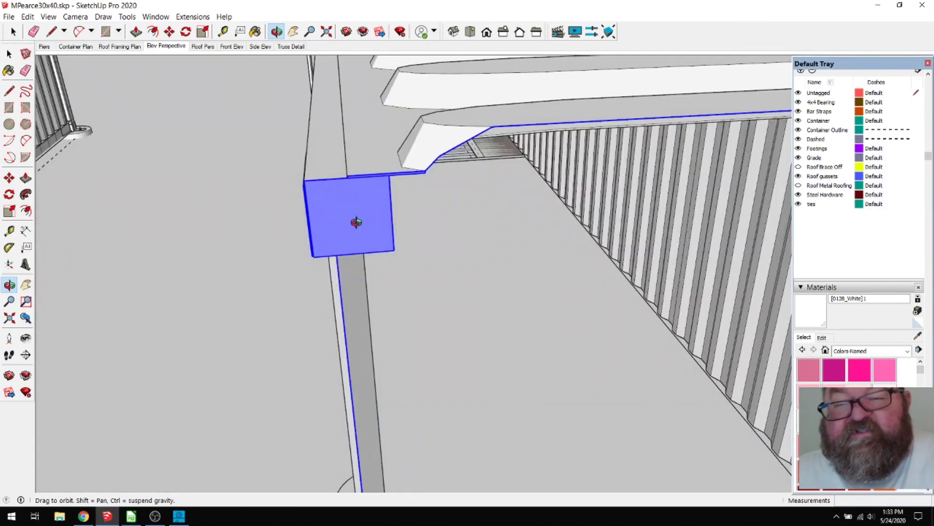
pyautogui.moveTo(366, 245); pyautogui.dragTo(382, 161)
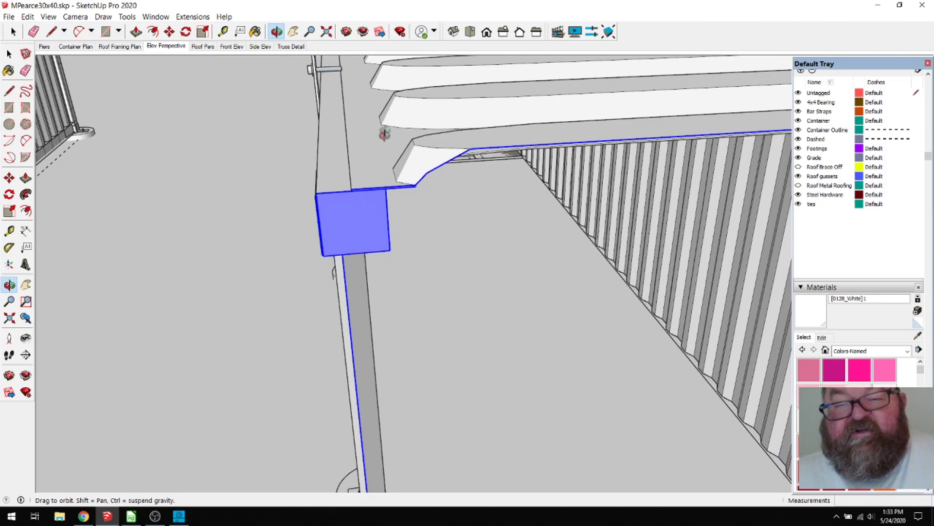
pyautogui.moveTo(366, 232); pyautogui.dragTo(383, 200)
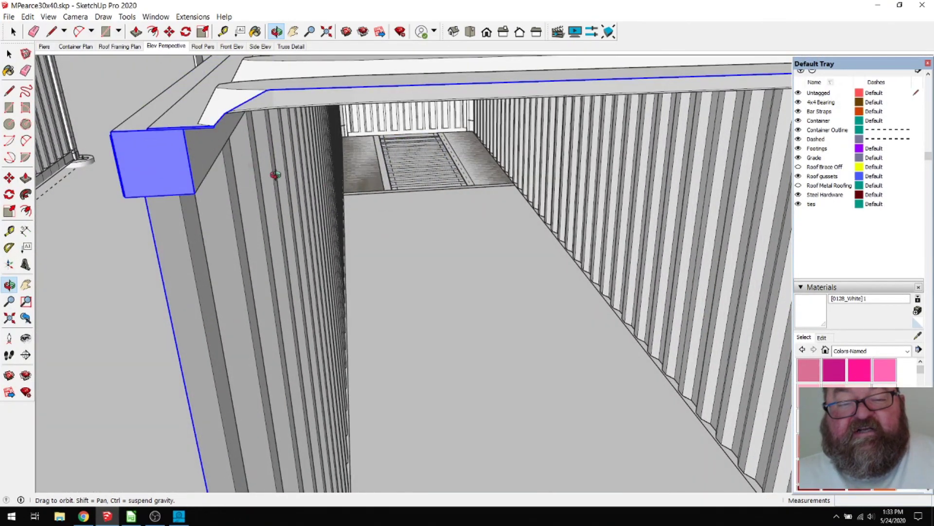
pyautogui.moveTo(253, 164); pyautogui.dragTo(267, 179)
pyautogui.scroll(5, 267, 170)
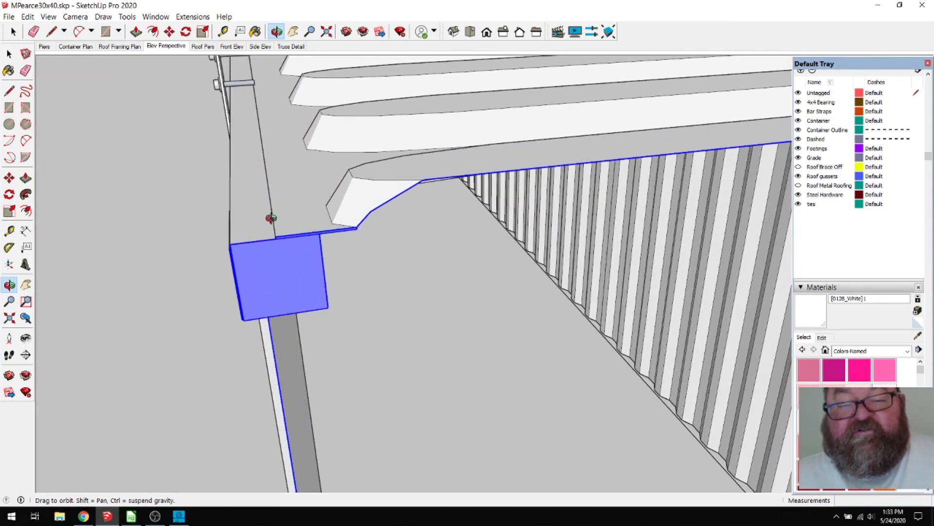
# Step: Examine the container's cut profile at both top side rails, including the roof panel edge, corrugated walls and the interior beyond
pyautogui.moveTo(272, 280); pyautogui.dragTo(271, 242)
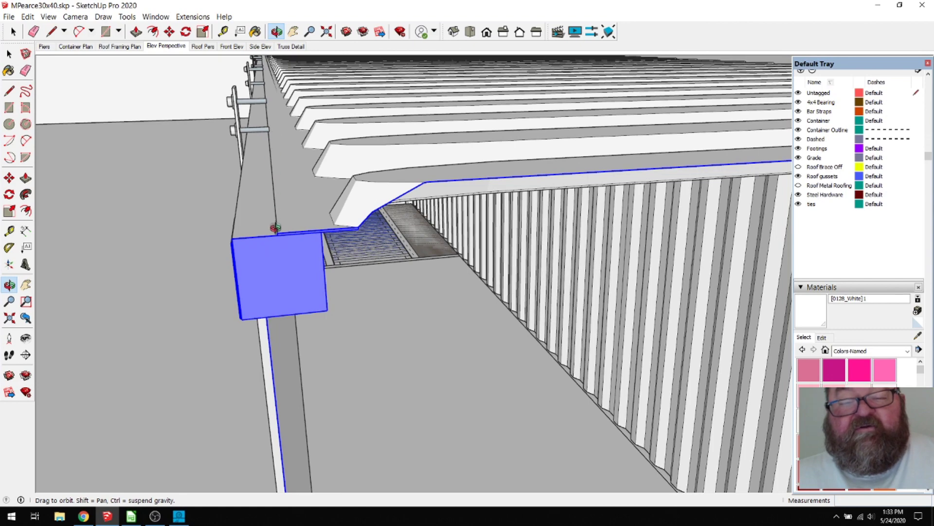
pyautogui.moveTo(316, 177); pyautogui.dragTo(313, 165)
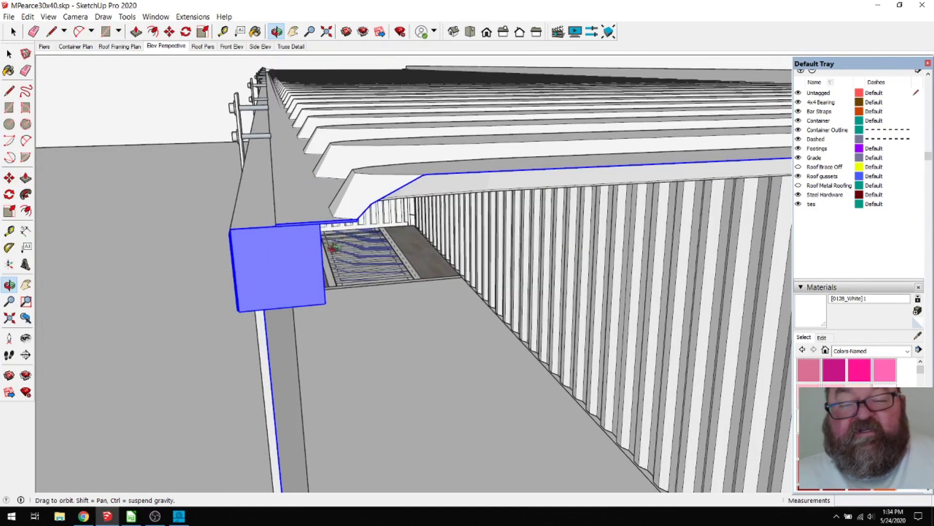
pyautogui.moveTo(318, 254)
pyautogui.mouseDown()
pyautogui.moveTo(307, 246)
pyautogui.moveTo(324, 255)
pyautogui.mouseUp()
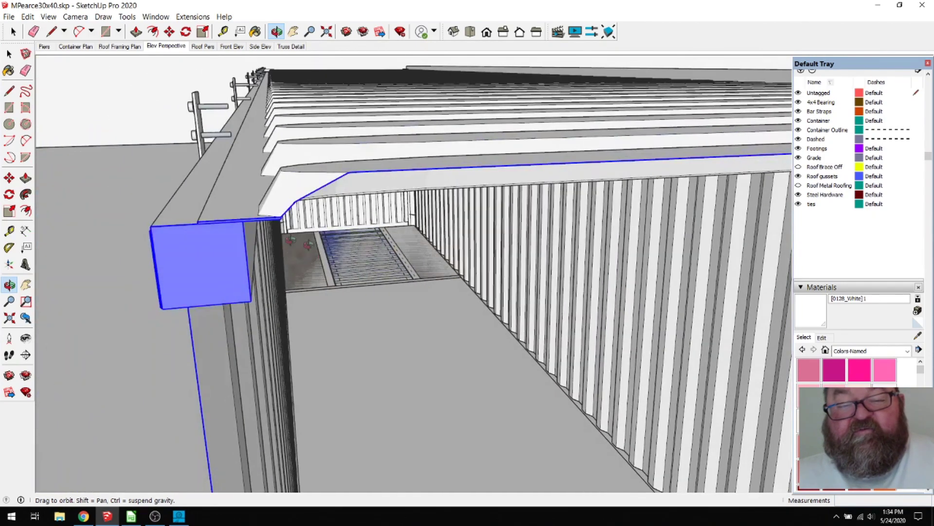
pyautogui.moveTo(270, 240); pyautogui.dragTo(275, 212)
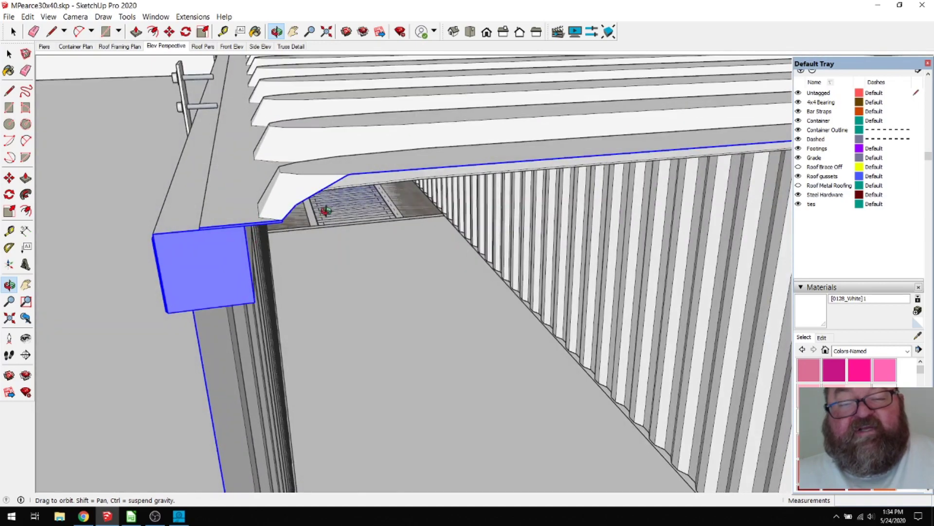
pyautogui.scroll(-10, 326, 211)
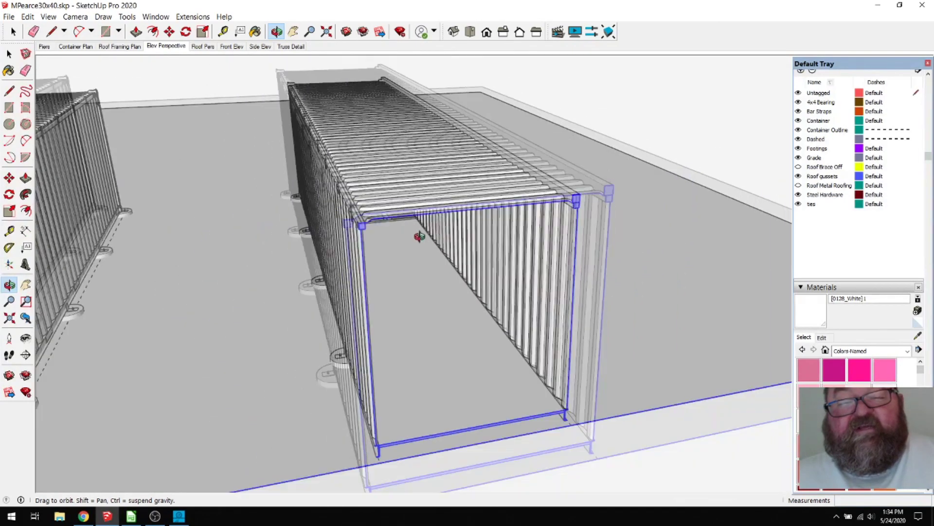
pyautogui.moveTo(419, 236); pyautogui.dragTo(493, 234)
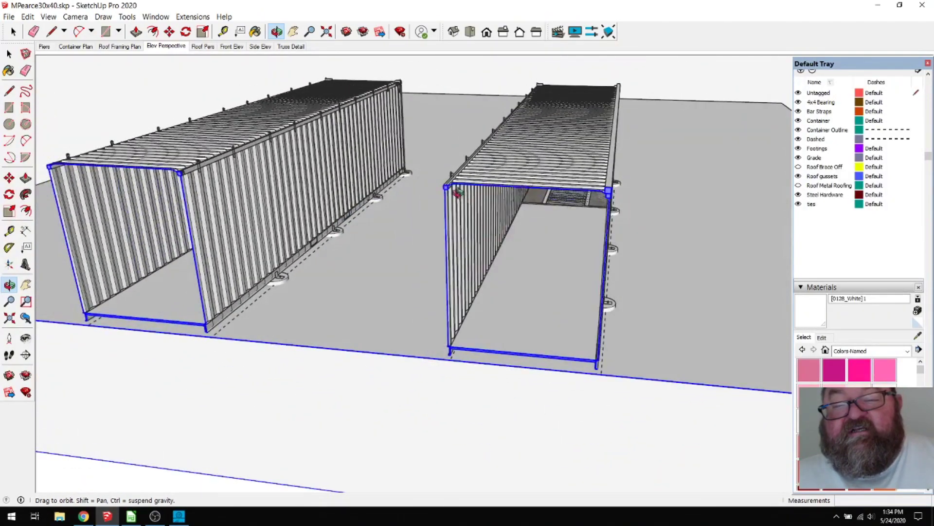
pyautogui.scroll(8, 459, 194)
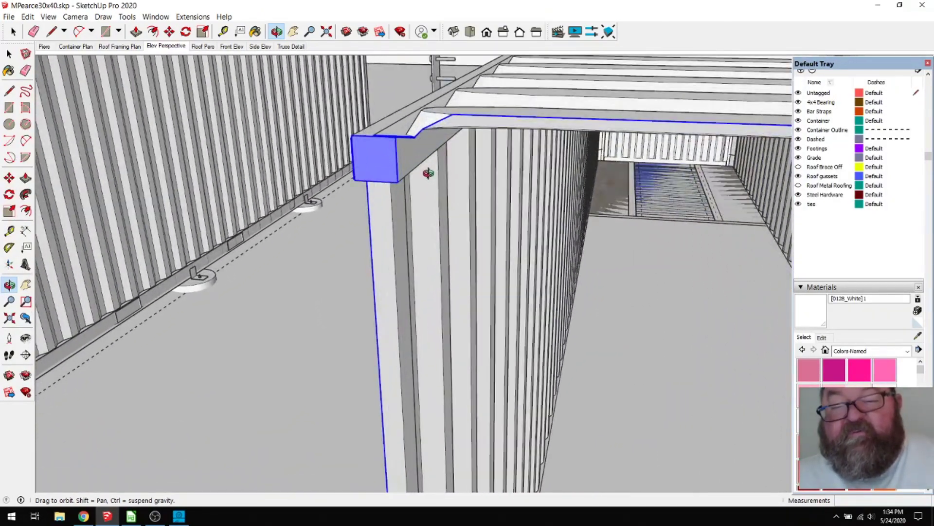
pyautogui.scroll(10, 429, 174)
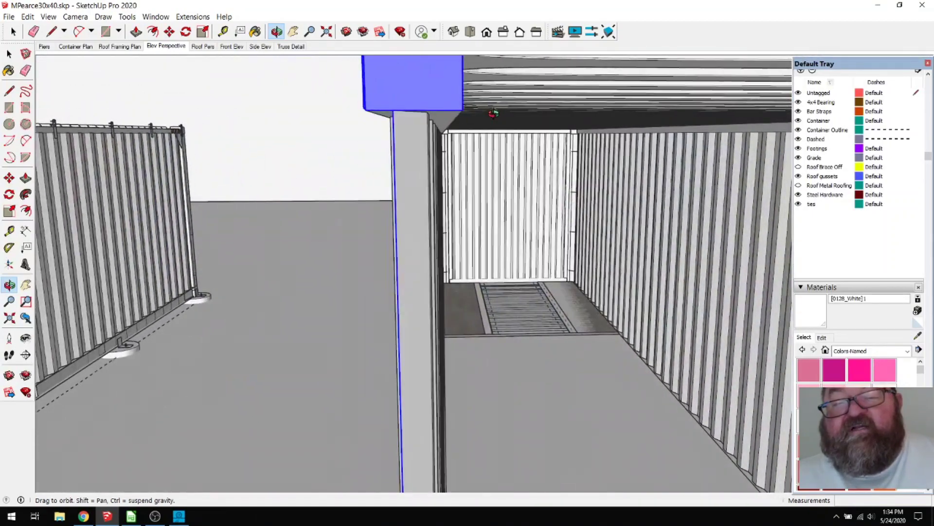
pyautogui.scroll(-5, 494, 113)
pyautogui.scroll(-6, 346, 176)
pyautogui.scroll(-8, 346, 175)
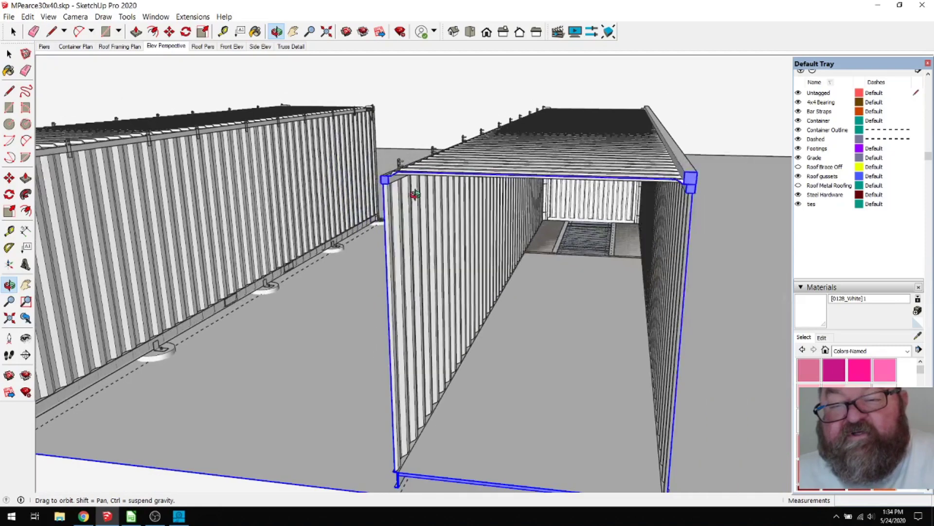
# Step: Delete the section plane that cuts through both containers near the door ends
pyautogui.moveTo(414, 194); pyautogui.dragTo(466, 239)
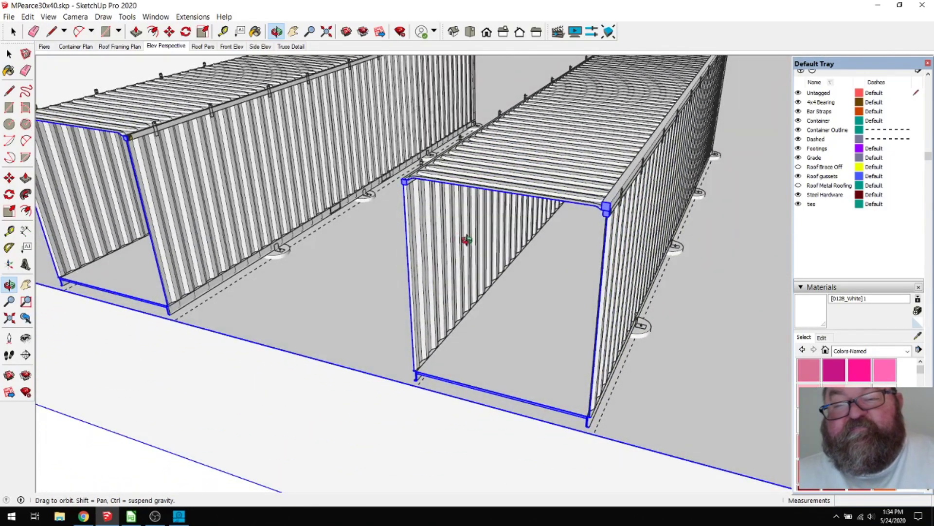
pyautogui.moveTo(475, 253); pyautogui.dragTo(478, 251)
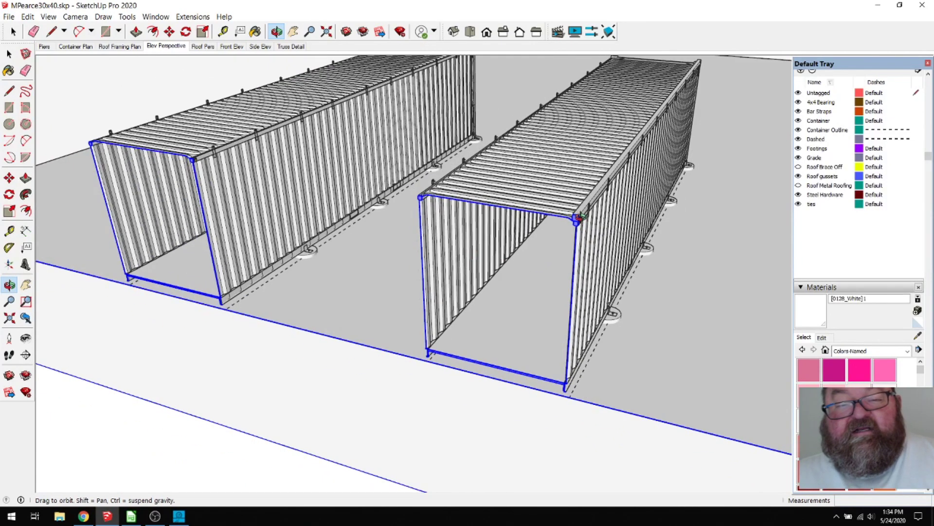
pyautogui.moveTo(581, 218); pyautogui.dragTo(558, 223)
pyautogui.scroll(-2, 558, 222)
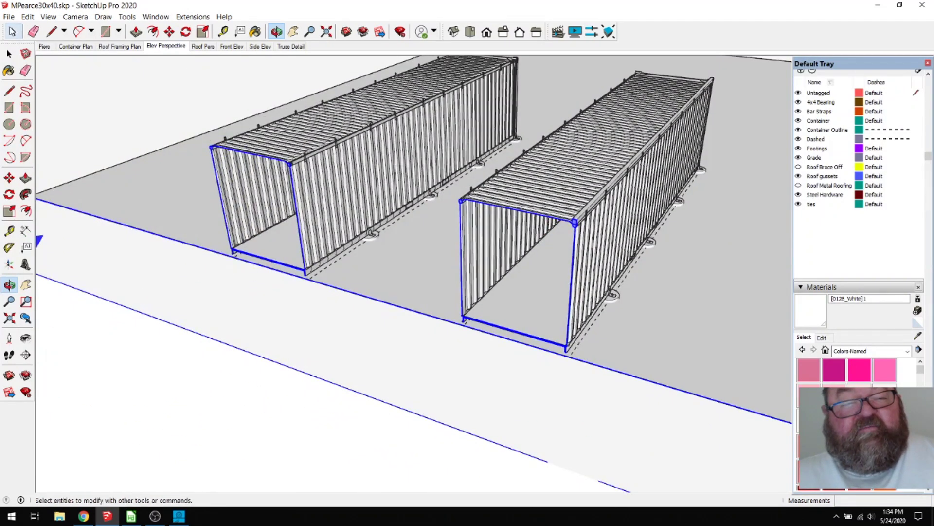
pyautogui.click(12, 31)
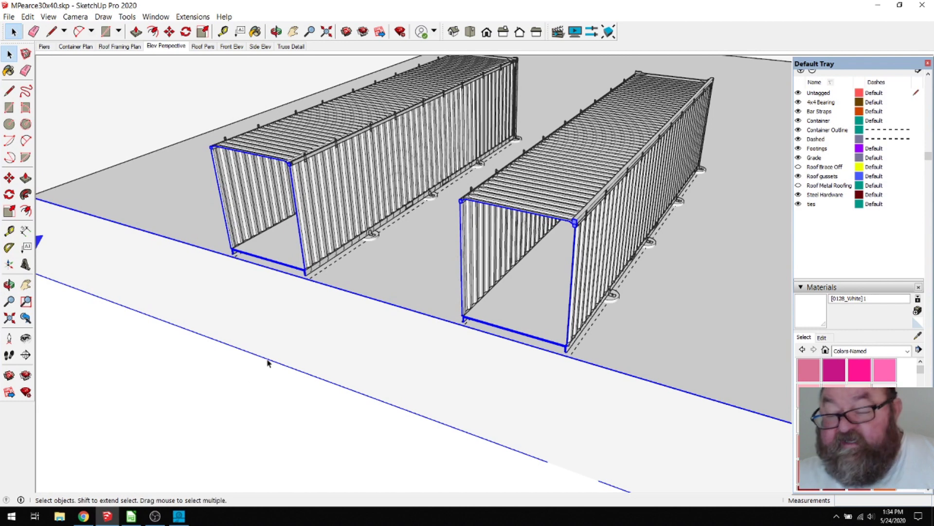
pyautogui.press('Delete')
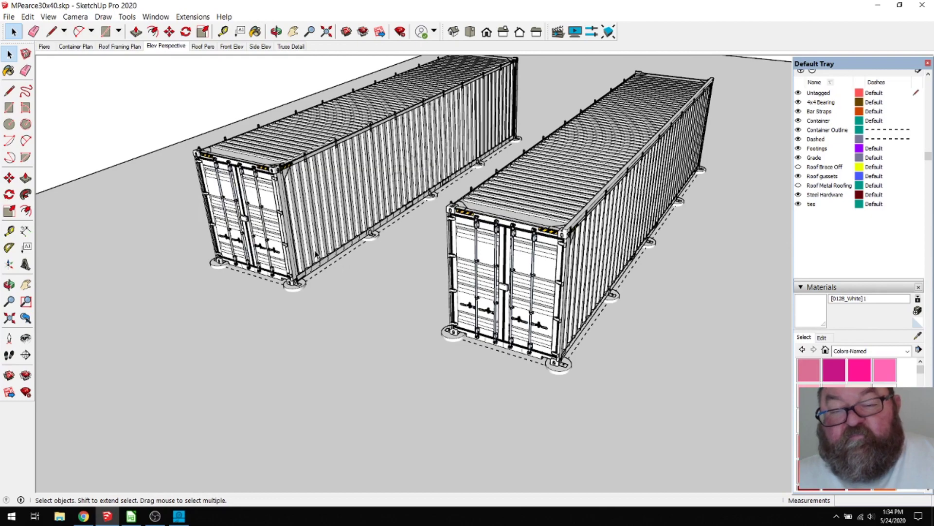
# Step: Examine the round concrete pier and bolted angle bracket under the container's outer door-end corner
pyautogui.scroll(4, 547, 365)
pyautogui.scroll(5, 593, 386)
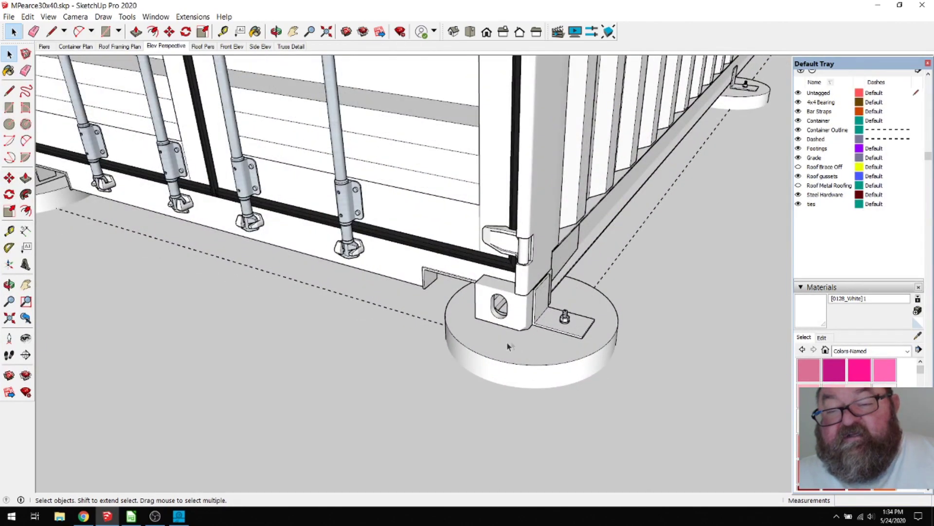
pyautogui.scroll(-5, 554, 368)
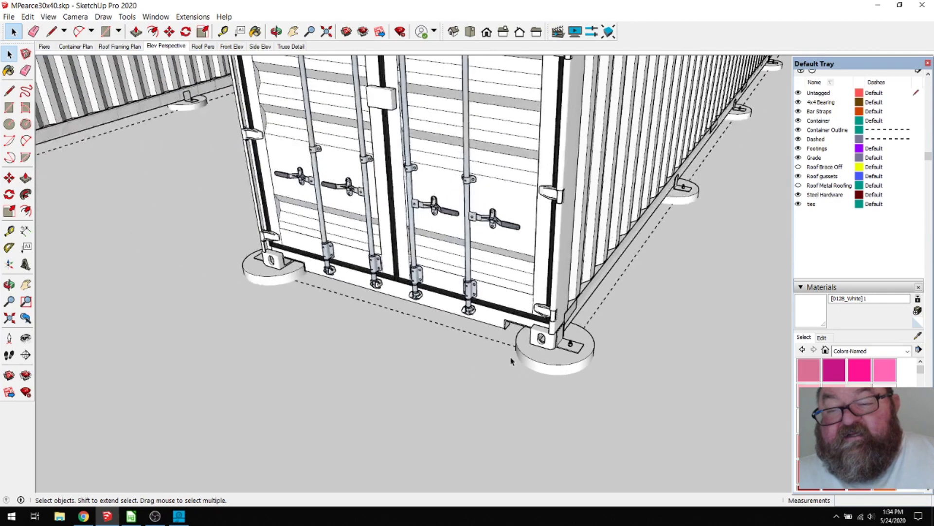
pyautogui.scroll(5, 567, 359)
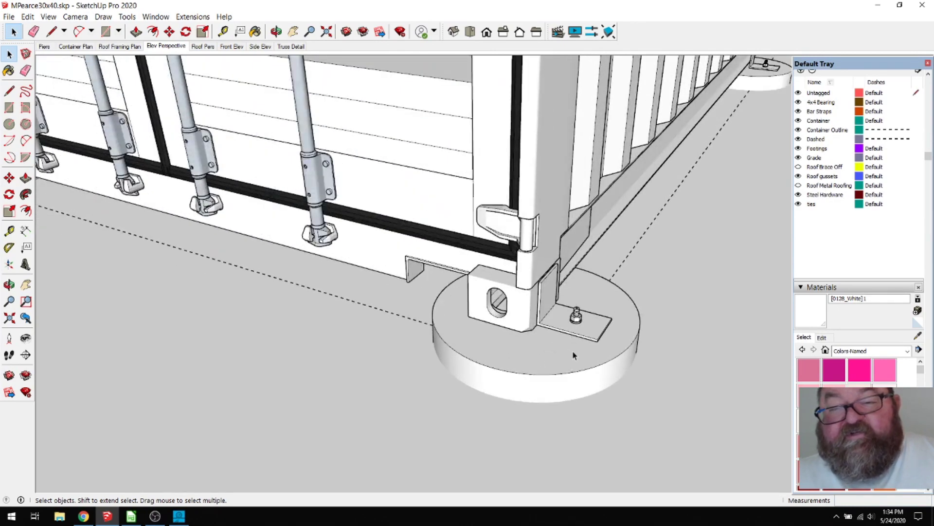
pyautogui.scroll(-1, 574, 356)
pyautogui.scroll(-3, 557, 351)
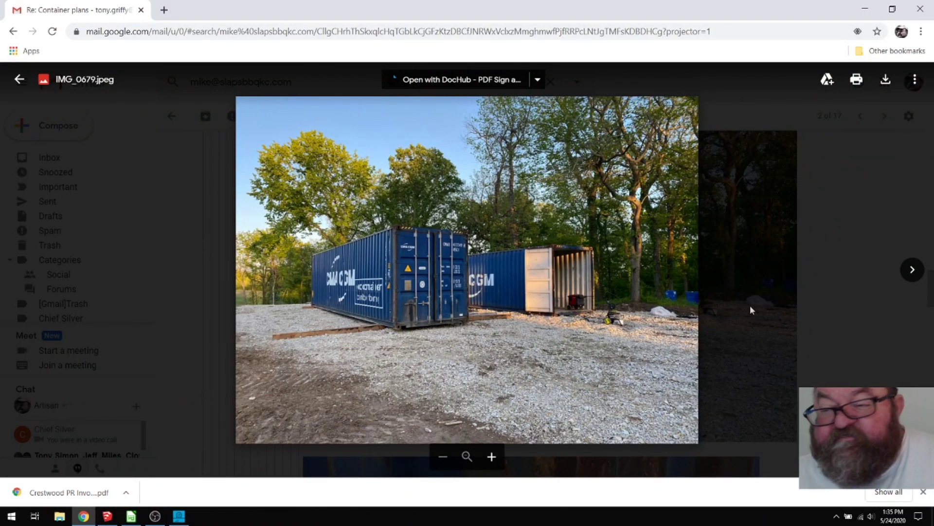
# Step: Compare the emailed site photos of the two blue containers and the corner casting resting on its round pier plate
pyautogui.click(912, 270)
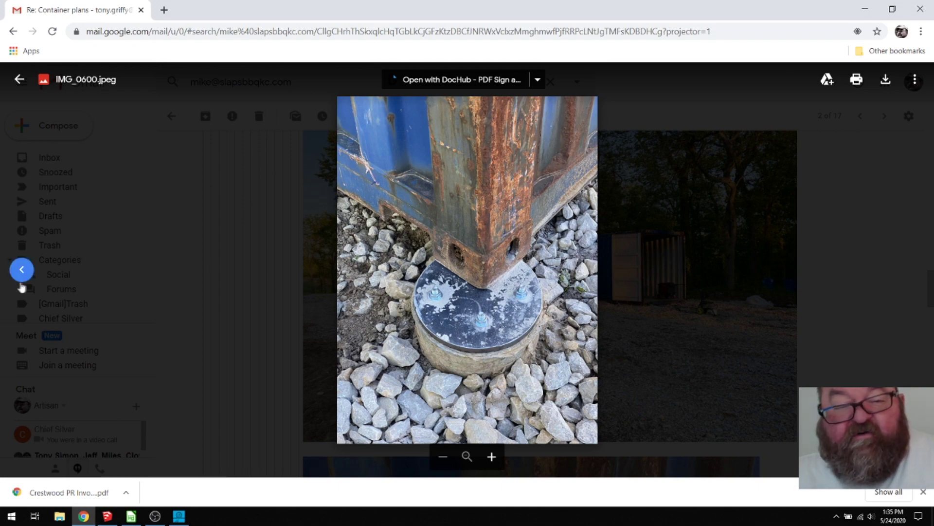
pyautogui.click(22, 270)
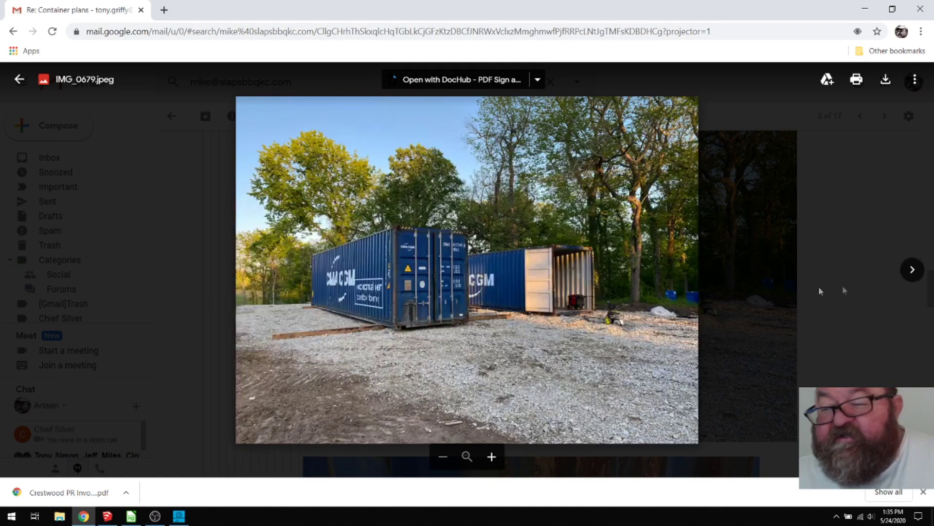
pyautogui.click(912, 270)
pyautogui.click(915, 270)
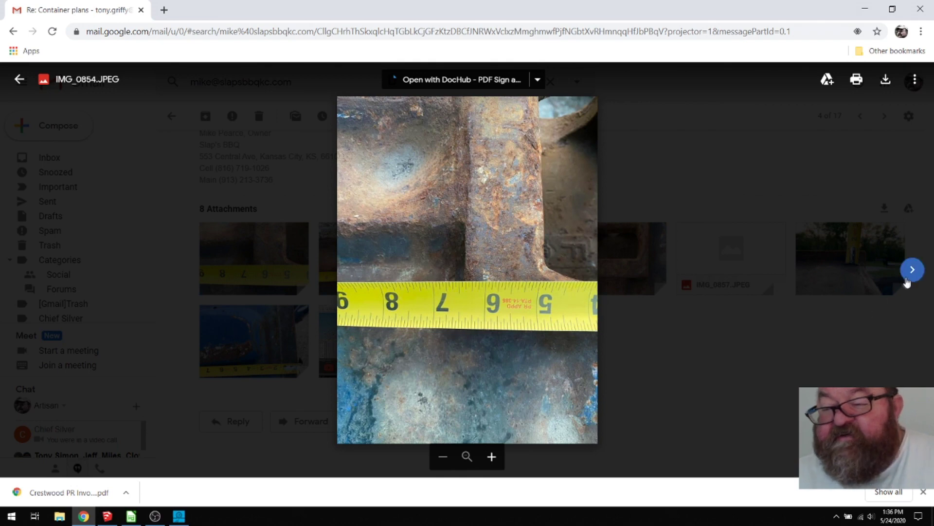
# Step: Review the attached tape-measure photos of the container's corner castings, top rails, roof edge and raised lip
pyautogui.click(912, 273)
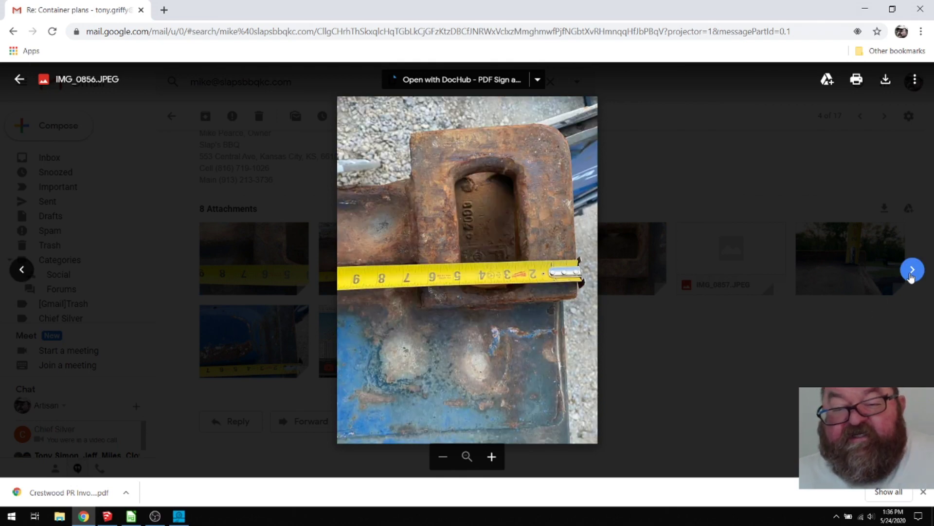
pyautogui.click(912, 275)
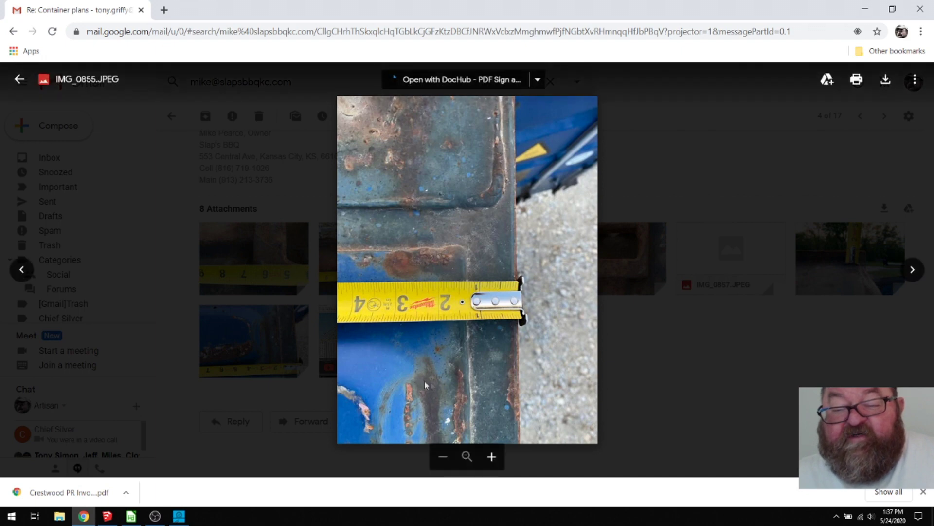
pyautogui.click(912, 271)
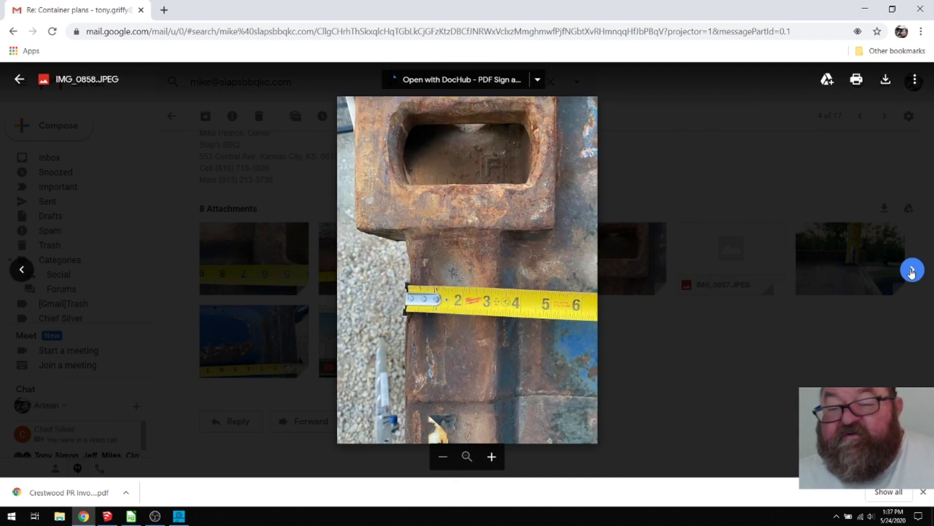
pyautogui.click(912, 270)
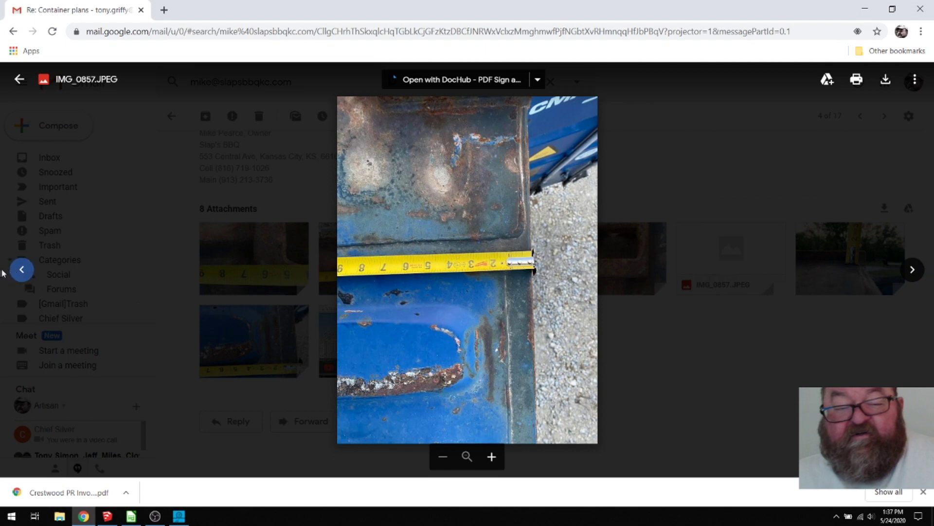
pyautogui.click(22, 269)
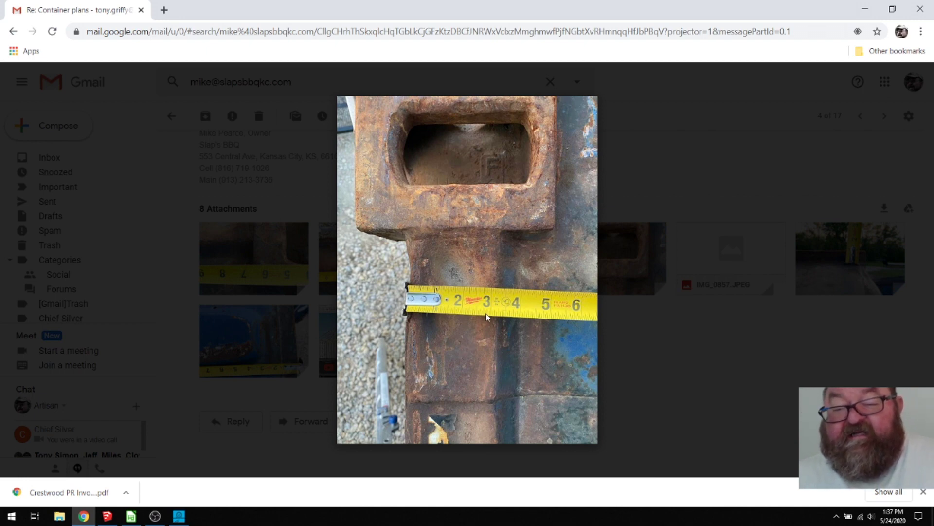
pyautogui.click(915, 270)
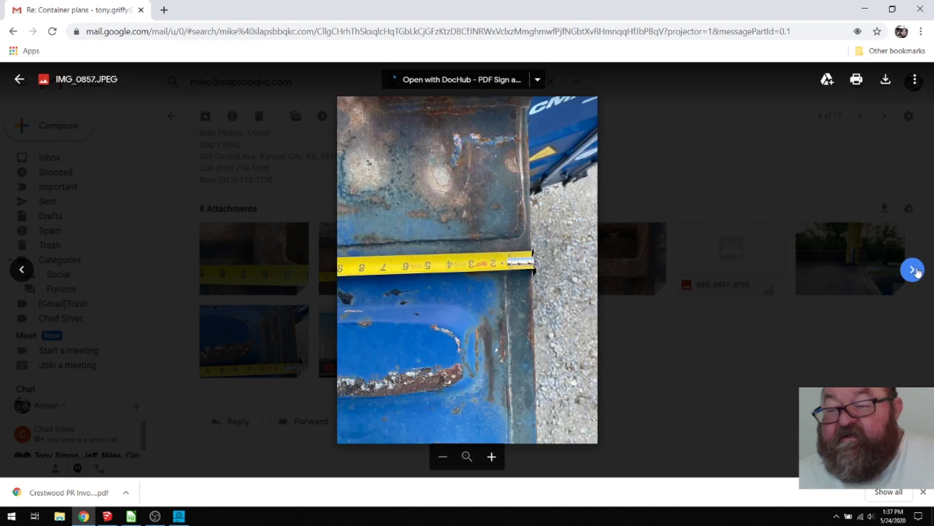
pyautogui.click(914, 271)
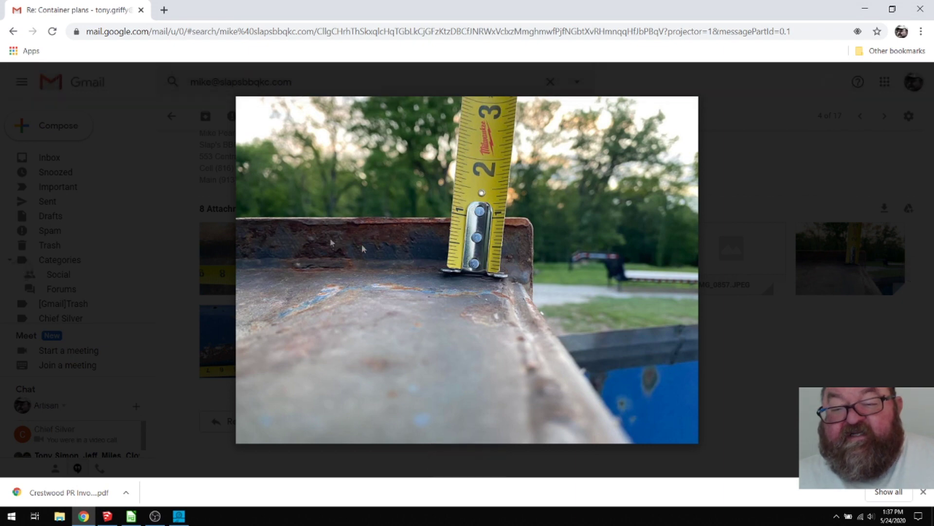
pyautogui.click(915, 272)
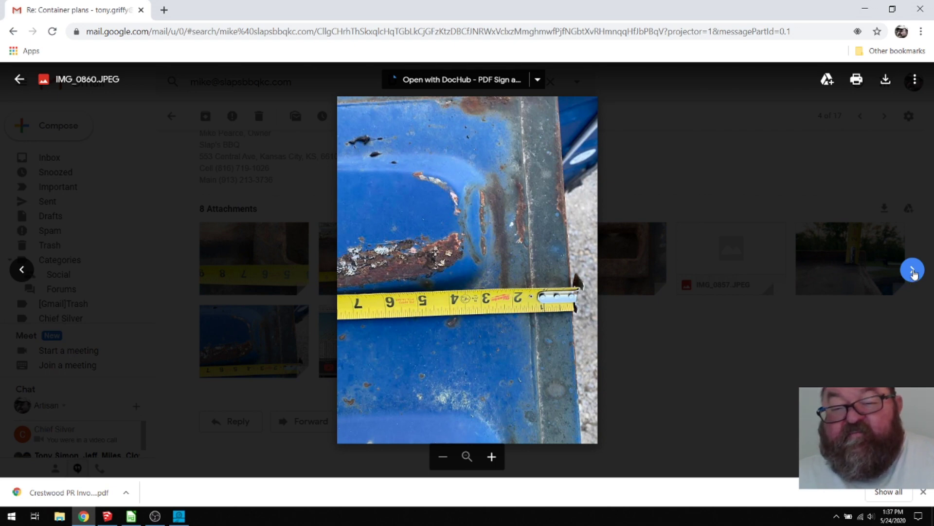
pyautogui.click(913, 271)
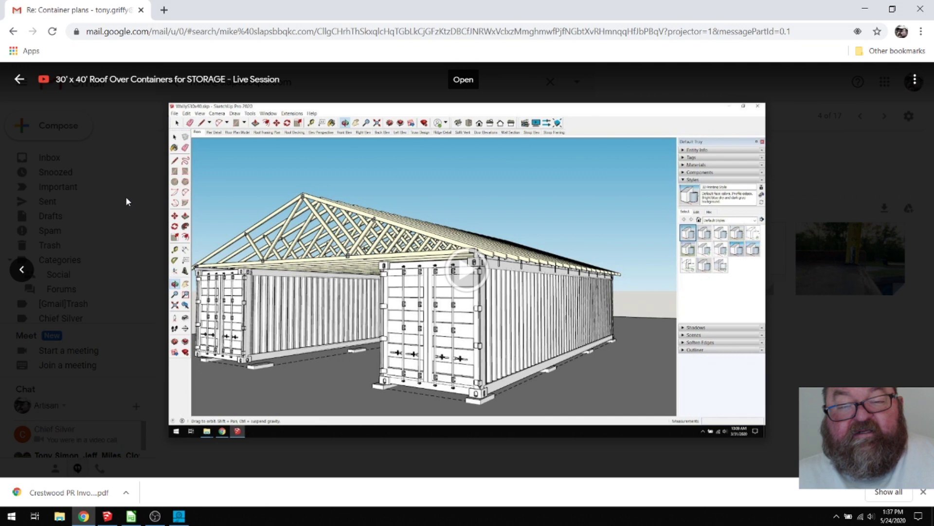
# Step: Switch to SketchUp and examine the bearing beam and bolted strap at the container's upper door-end corner casting
pyautogui.click(107, 516)
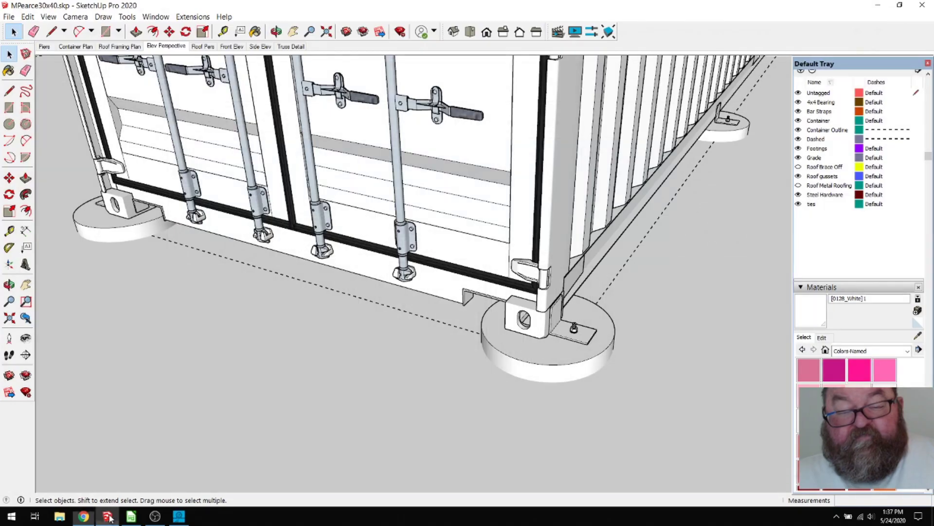
pyautogui.scroll(-10, 502, 390)
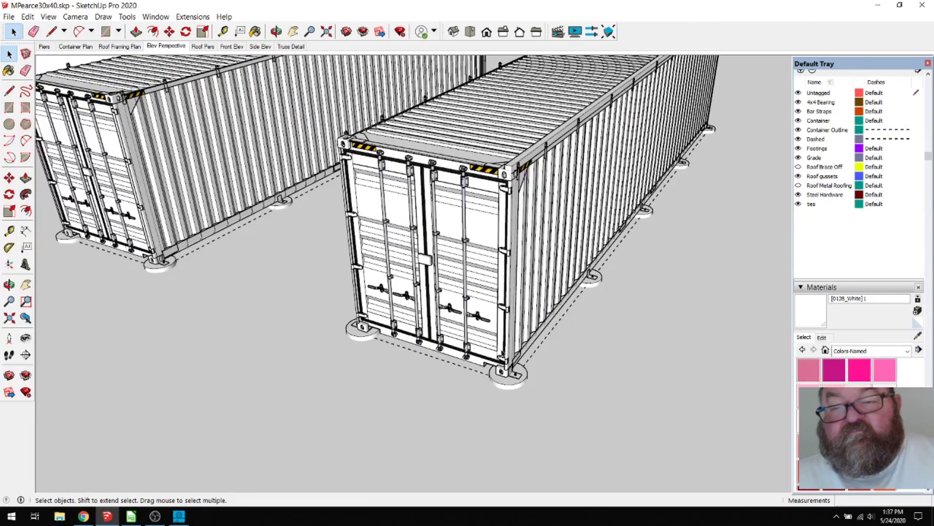
pyautogui.scroll(6, 513, 151)
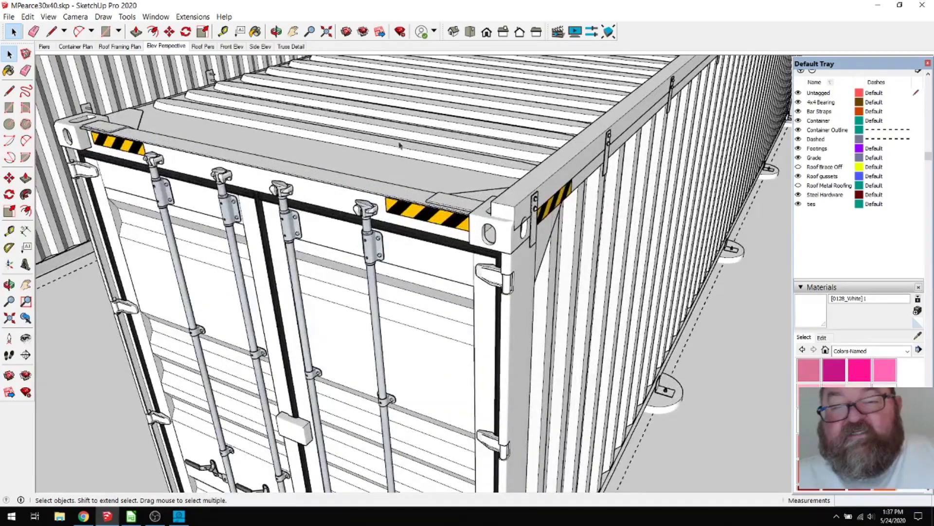
pyautogui.click(277, 35)
pyautogui.moveTo(319, 113); pyautogui.dragTo(603, 221)
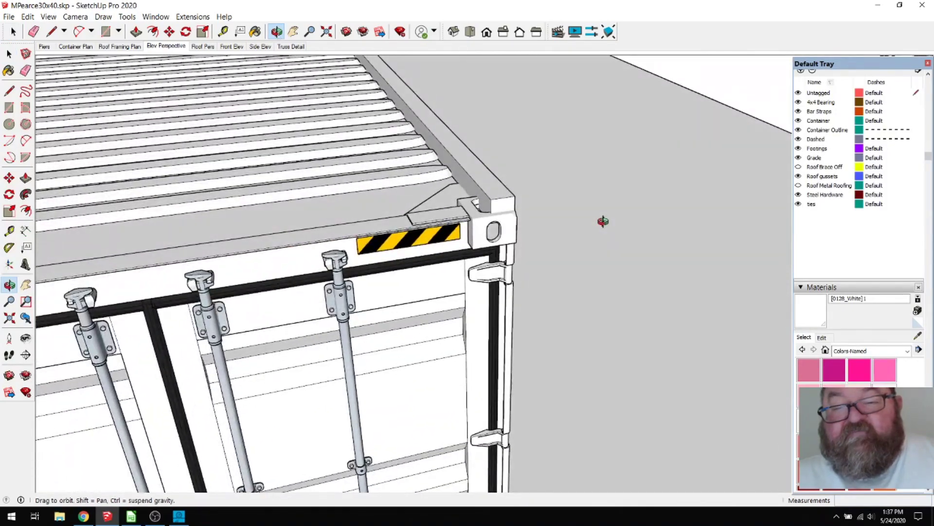
pyautogui.scroll(6, 477, 205)
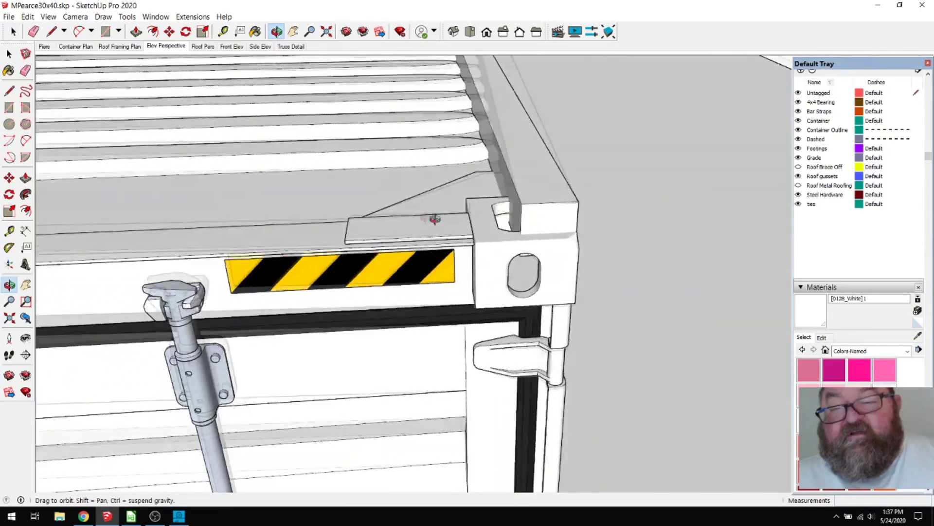
pyautogui.scroll(-8, 409, 268)
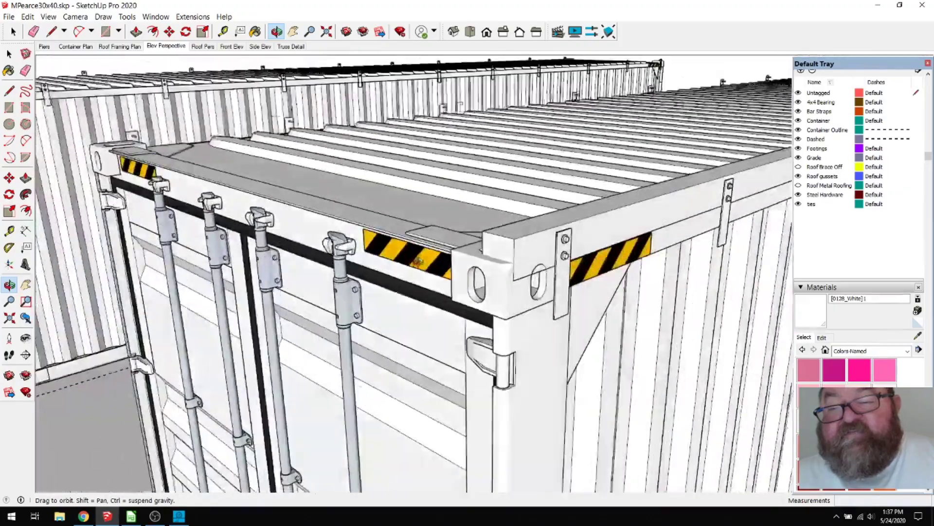
pyautogui.scroll(-1, 402, 269)
pyautogui.scroll(6, 487, 272)
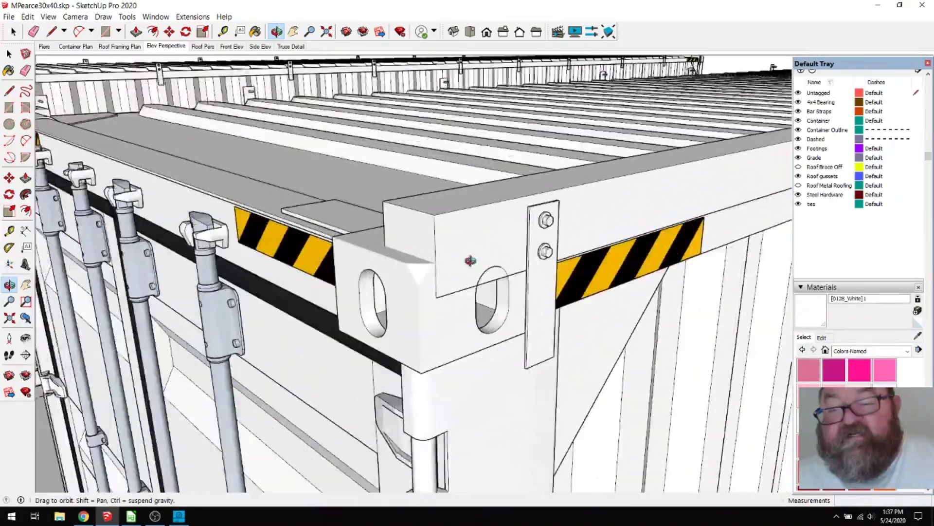
pyautogui.scroll(-4, 482, 273)
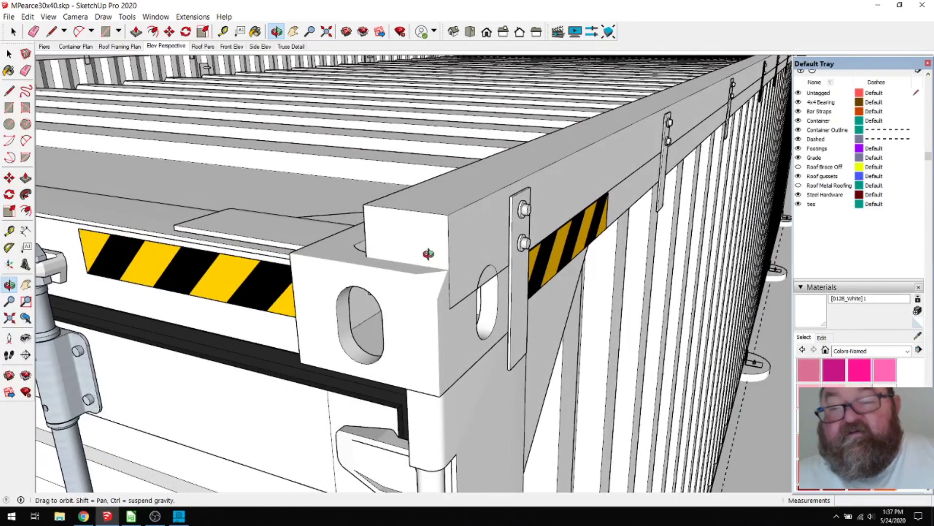
pyautogui.scroll(4, 495, 256)
# Step: Open the bearing beam on the container's outer top edge for editing and push its inner side face in 2"
pyautogui.click(14, 31)
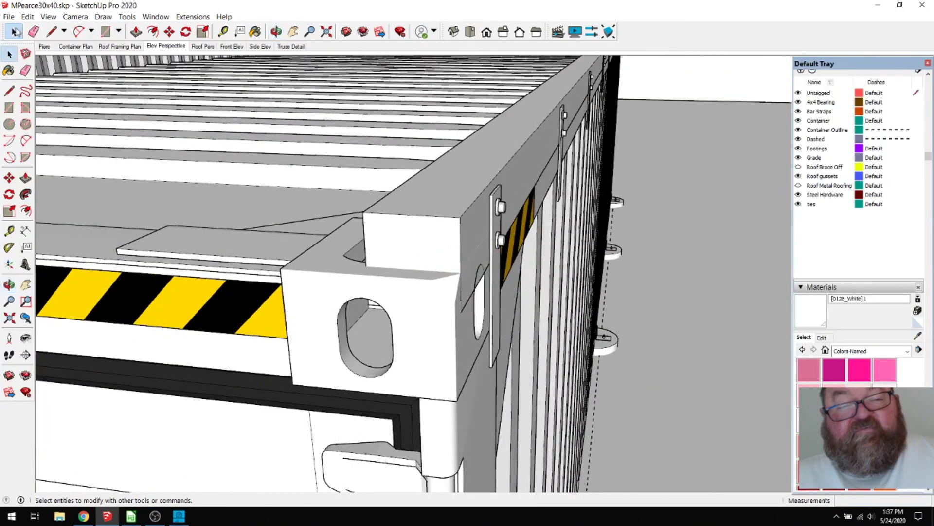
pyautogui.doubleClick(407, 236)
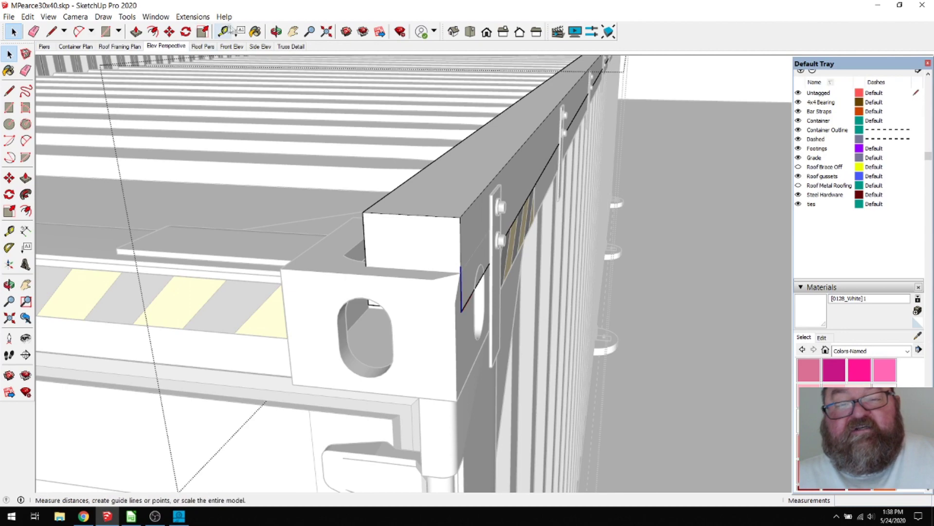
pyautogui.click(276, 31)
pyautogui.moveTo(355, 156); pyautogui.dragTo(506, 194)
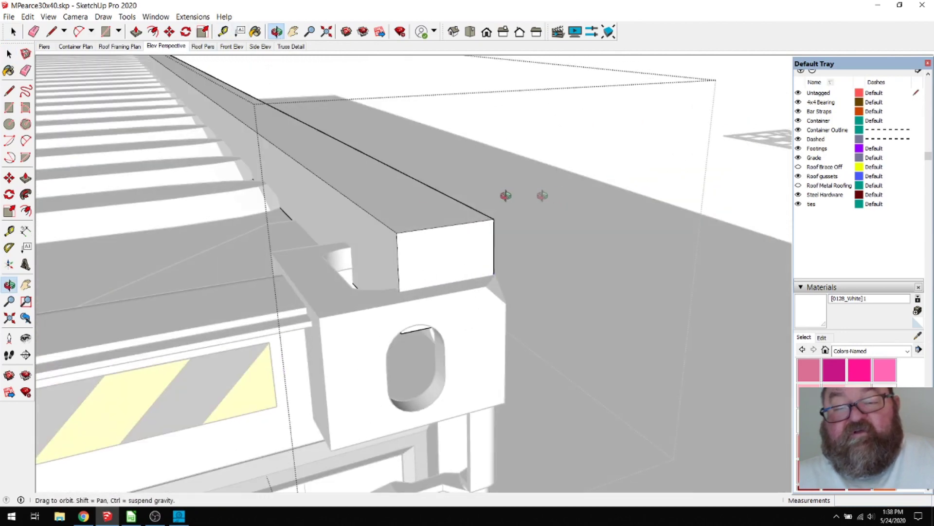
pyautogui.click(136, 32)
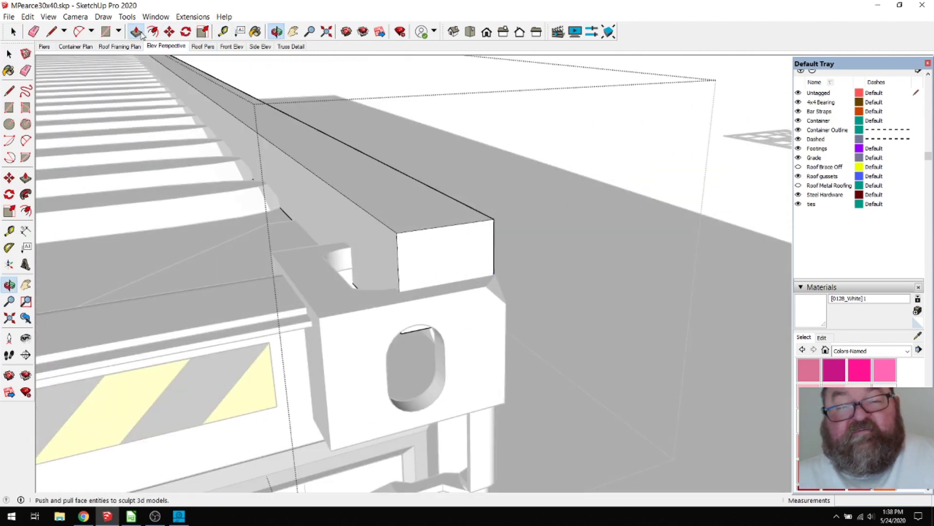
pyautogui.moveTo(321, 205); pyautogui.dragTo(348, 208)
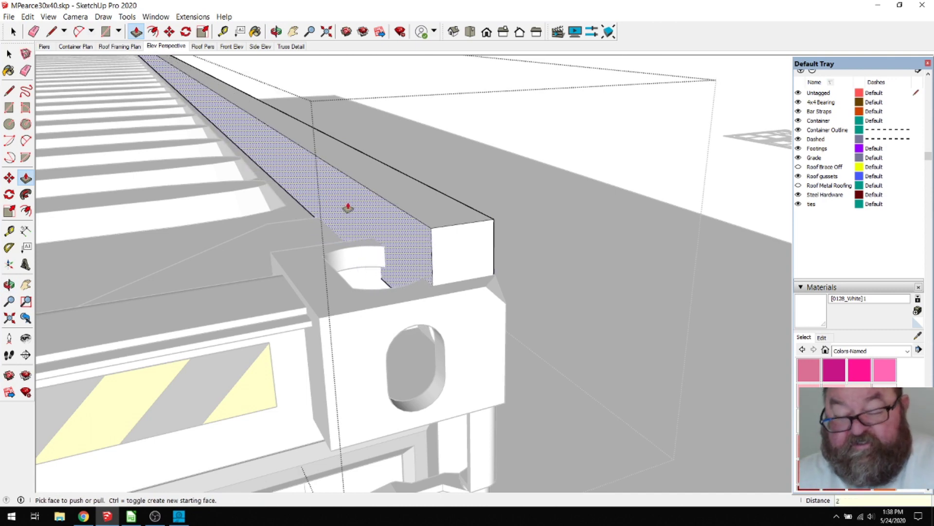
pyautogui.write('2')
pyautogui.press('Return')
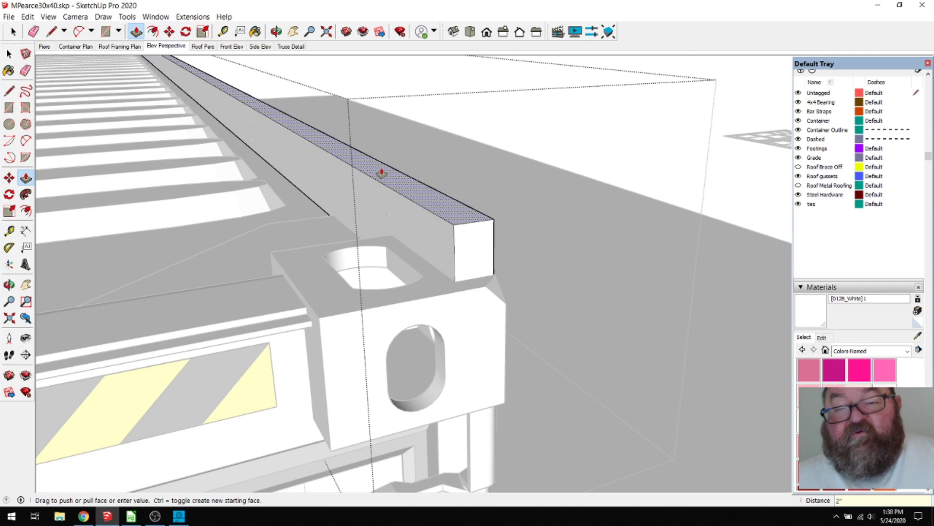
# Step: Pull the bearing beam's top face up 2" with Push/Pull
pyautogui.moveTo(381, 173); pyautogui.dragTo(382, 153)
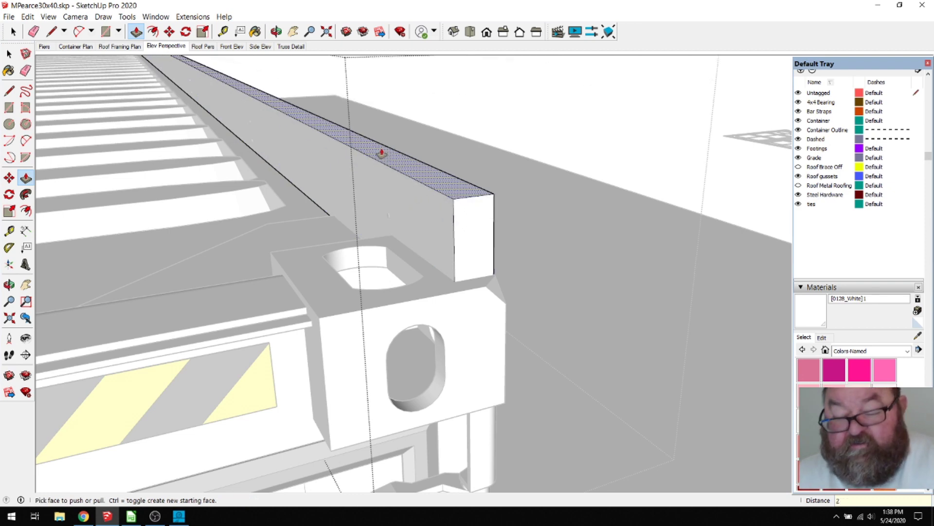
pyautogui.write('2')
pyautogui.press('Return')
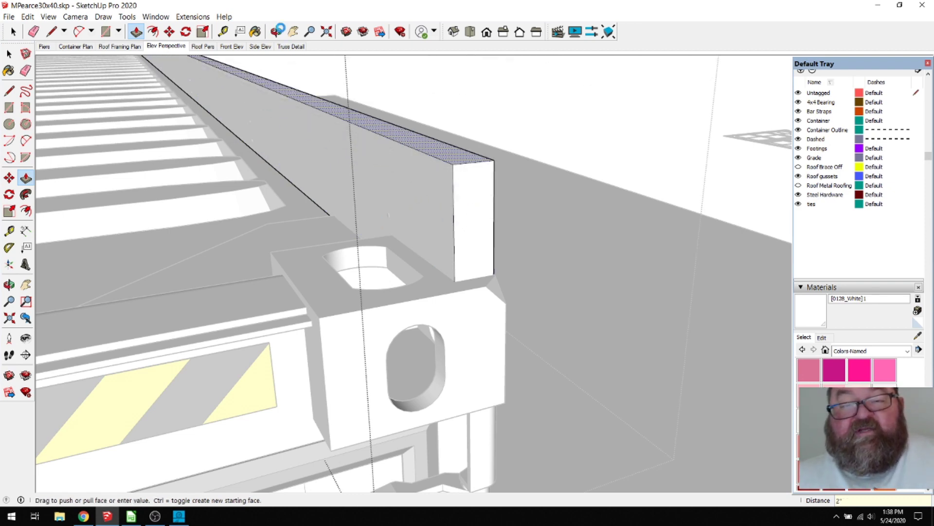
pyautogui.click(276, 31)
pyautogui.moveTo(423, 200); pyautogui.dragTo(218, 293)
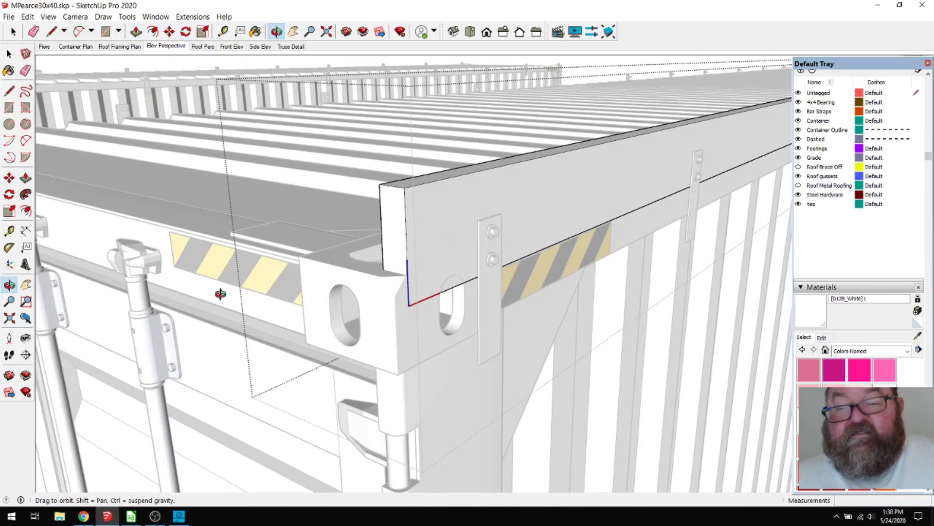
# Step: Finish editing the beam and copy it inward by its own thickness to form a doubled beam
pyautogui.click(15, 33)
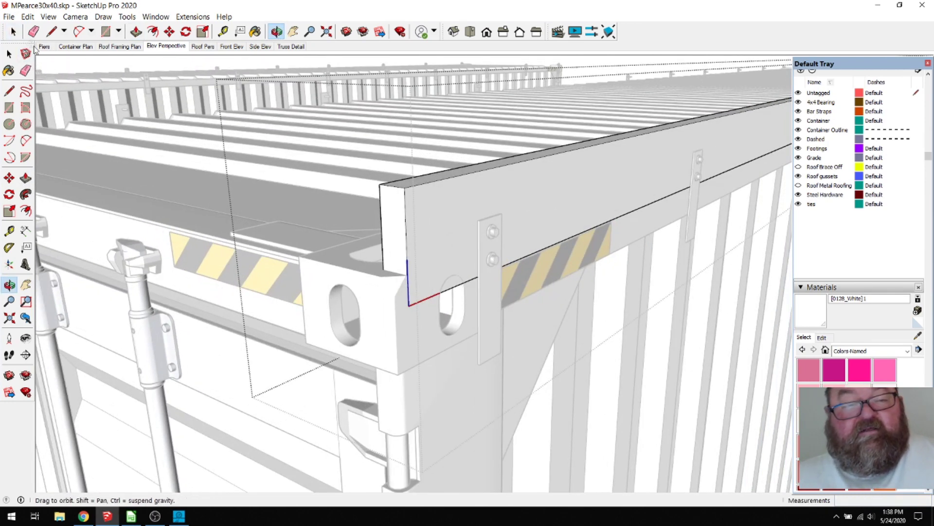
pyautogui.click(337, 207)
pyautogui.click(408, 202)
pyautogui.click(170, 32)
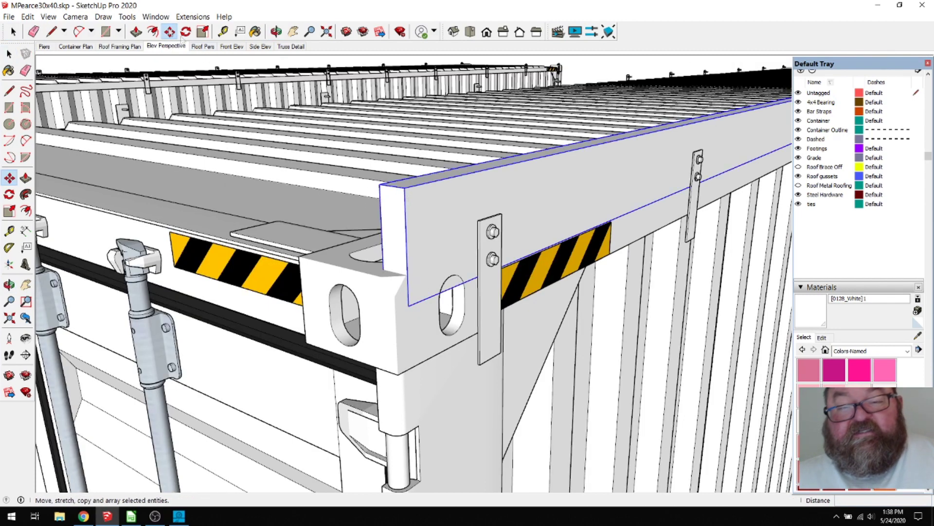
pyautogui.click(404, 189)
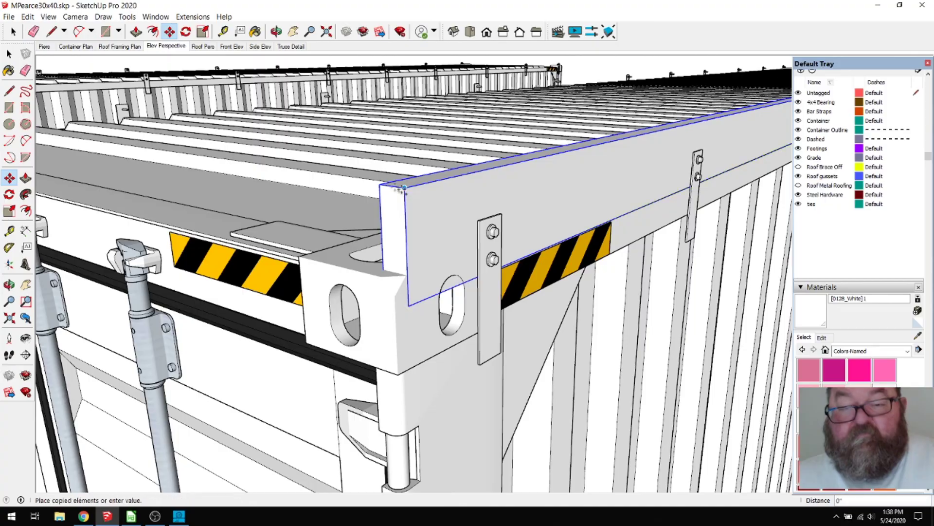
pyautogui.click(382, 185)
# Step: Examine the doubled beam and its row of bolted straps along the container's outer top edge
pyautogui.scroll(-6, 389, 205)
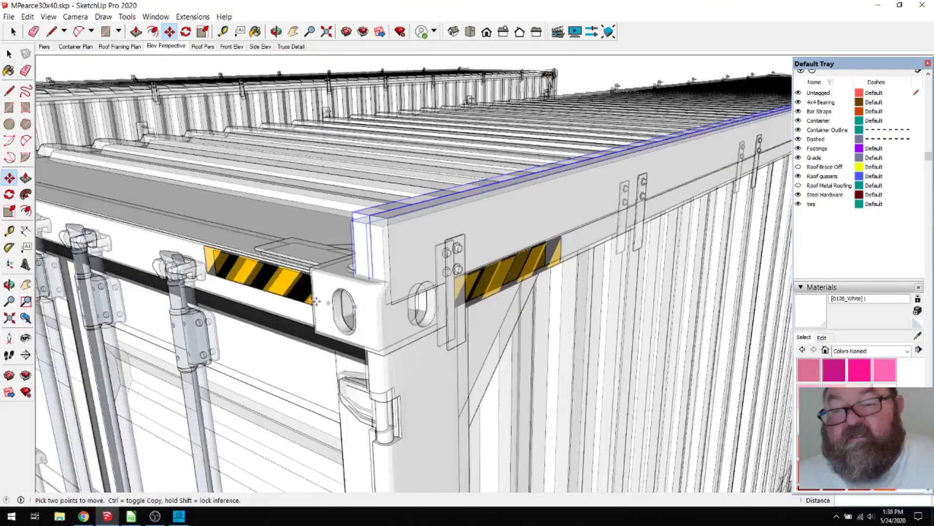
pyautogui.scroll(-3, 282, 293)
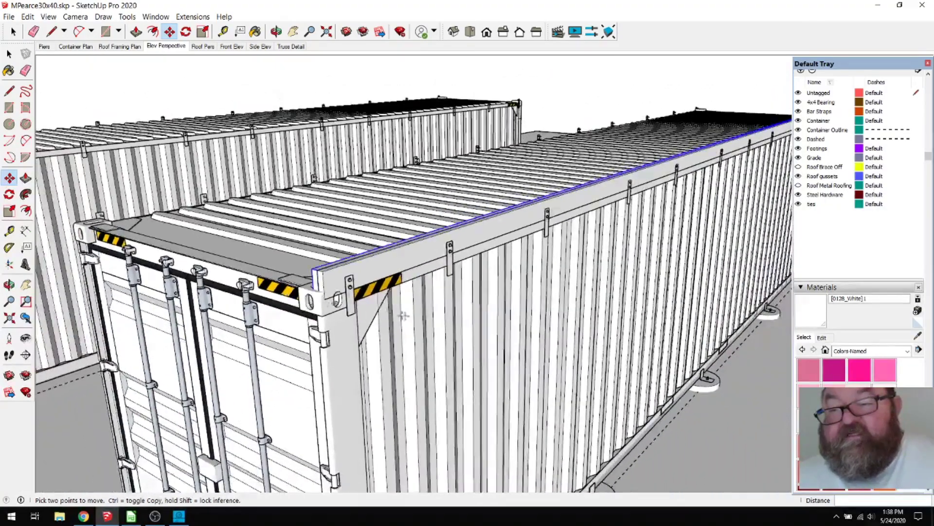
pyautogui.scroll(5, 327, 239)
pyautogui.moveTo(327, 239); pyautogui.dragTo(433, 214, button='middle')
pyautogui.scroll(-1, 276, 264)
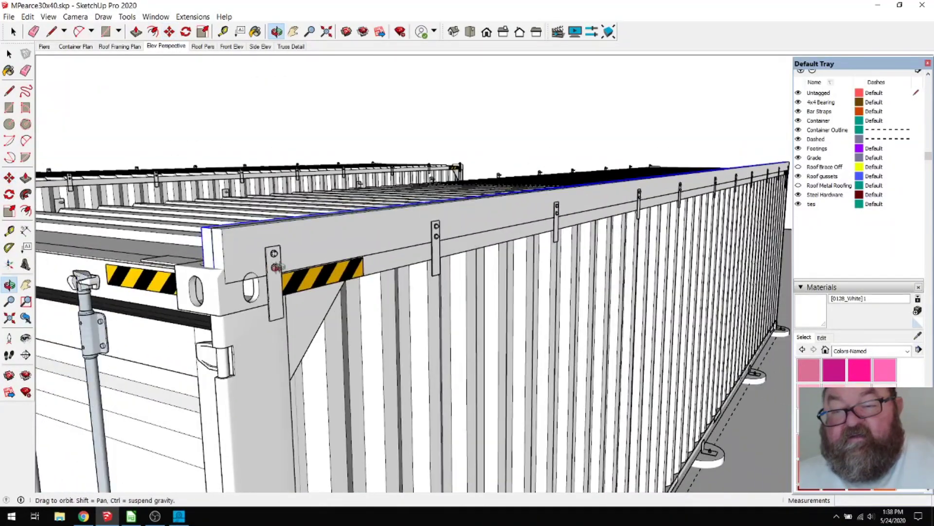
pyautogui.scroll(2, 396, 247)
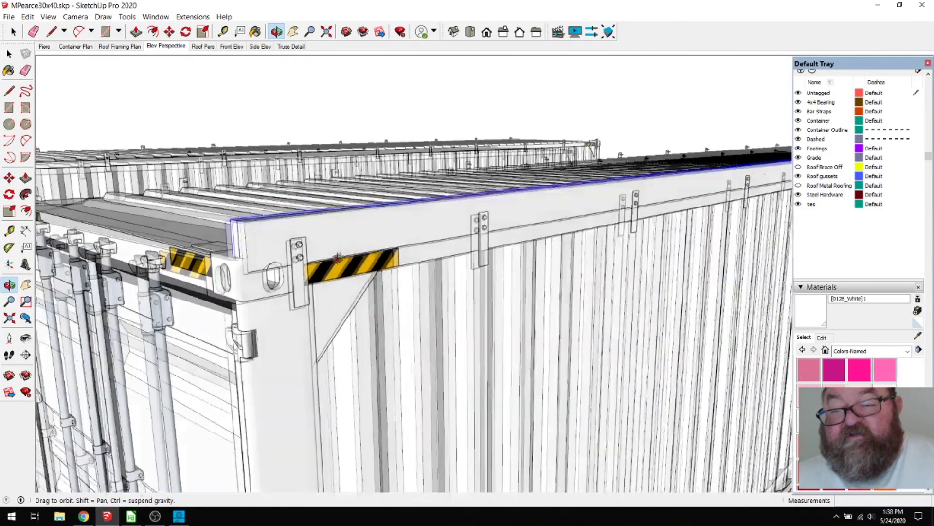
pyautogui.scroll(-2, 397, 266)
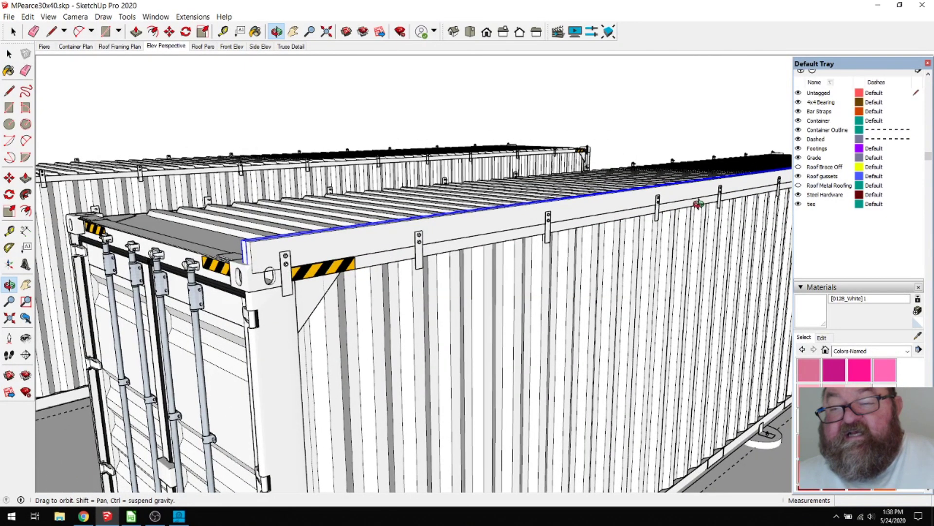
pyautogui.moveTo(420, 248); pyautogui.dragTo(471, 239)
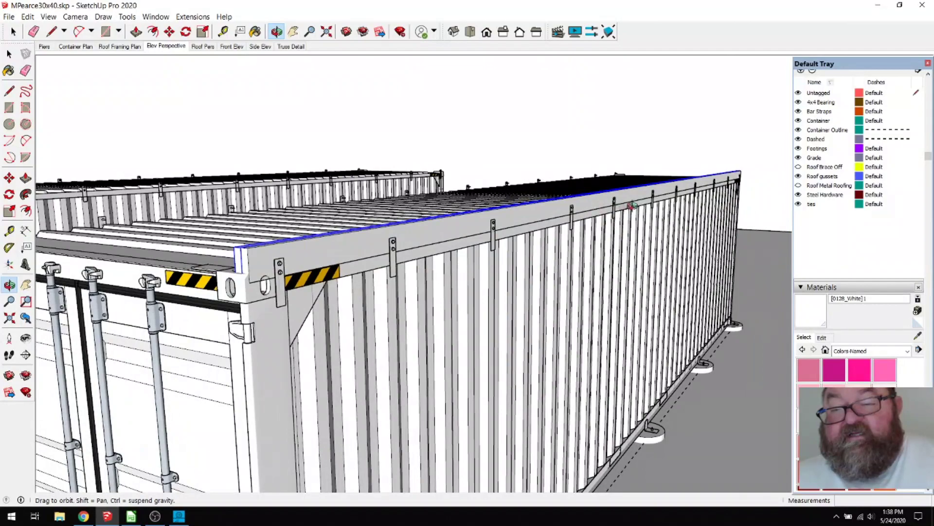
# Step: Examine the flat container section drawings beside the model, focusing on the frame profile at the lower corners
pyautogui.scroll(-10, 440, 237)
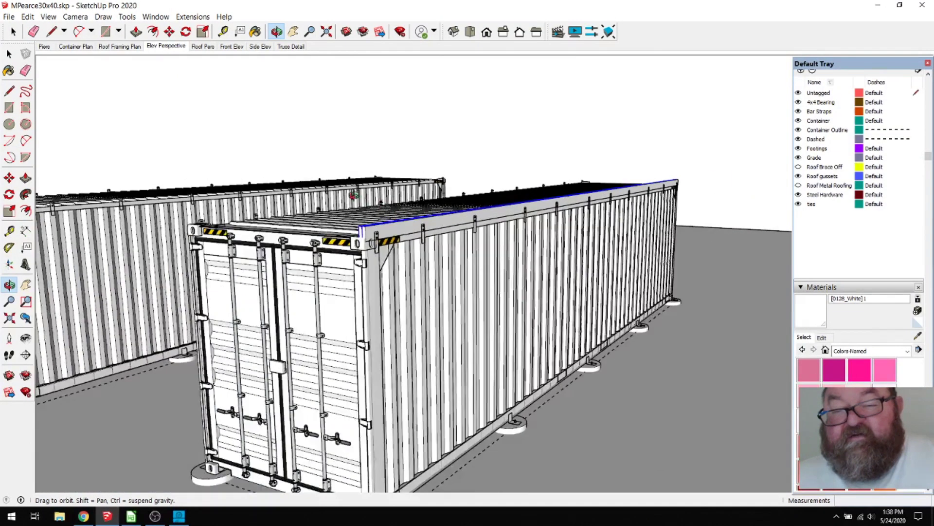
pyautogui.moveTo(339, 207); pyautogui.dragTo(529, 402)
pyautogui.scroll(8, 657, 260)
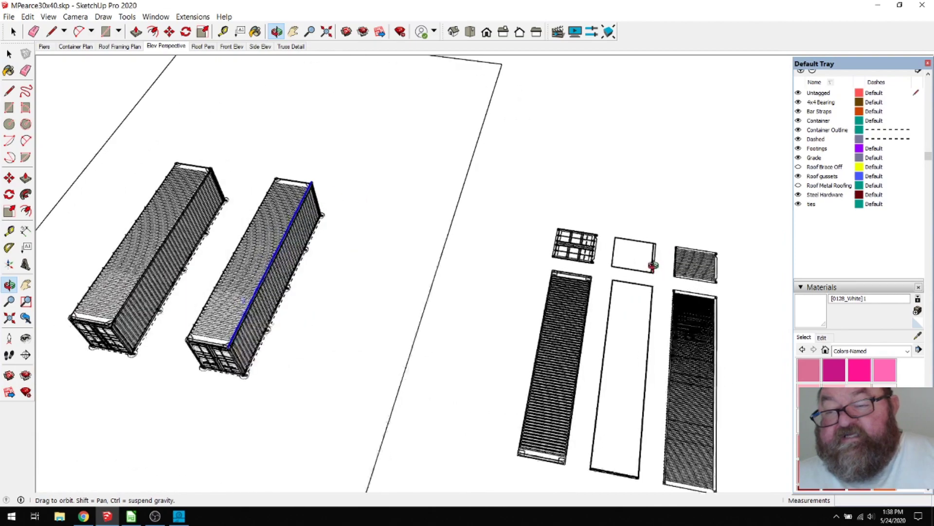
pyautogui.scroll(4, 655, 252)
pyautogui.moveTo(655, 253); pyautogui.dragTo(265, 361)
pyautogui.scroll(5, 268, 392)
pyautogui.scroll(4, 272, 392)
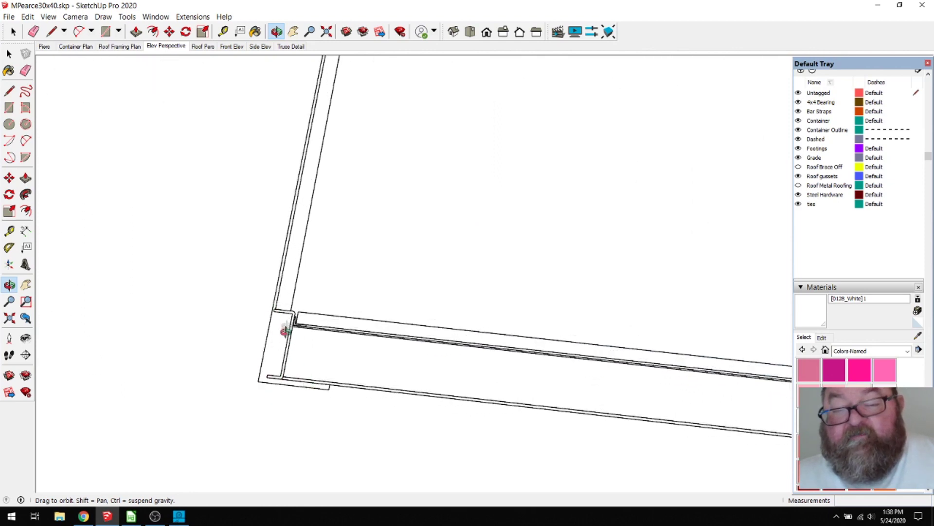
pyautogui.moveTo(288, 364); pyautogui.dragTo(321, 377)
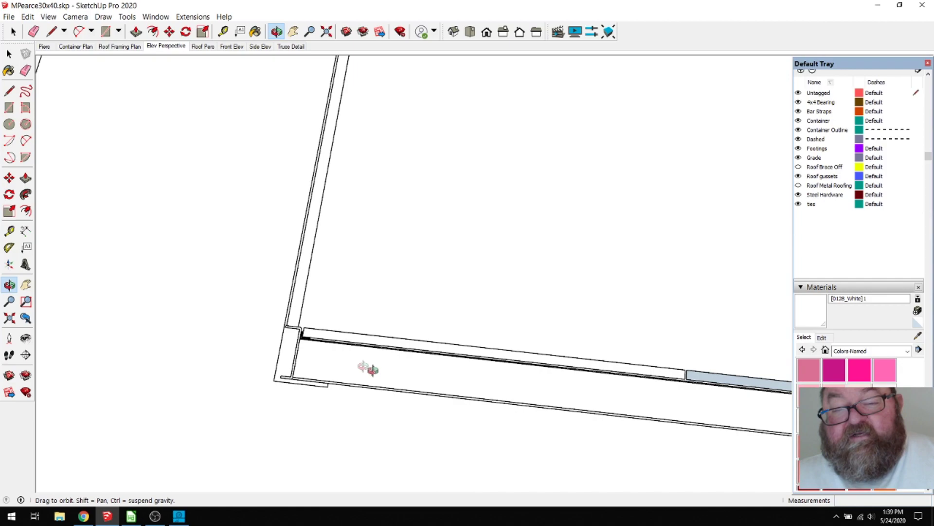
pyautogui.scroll(-6, 399, 399)
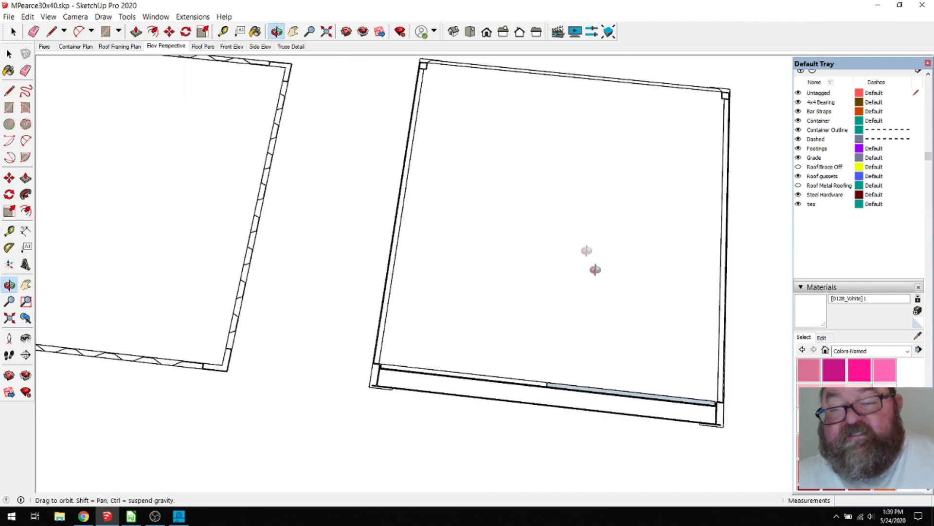
pyautogui.scroll(-8, 618, 402)
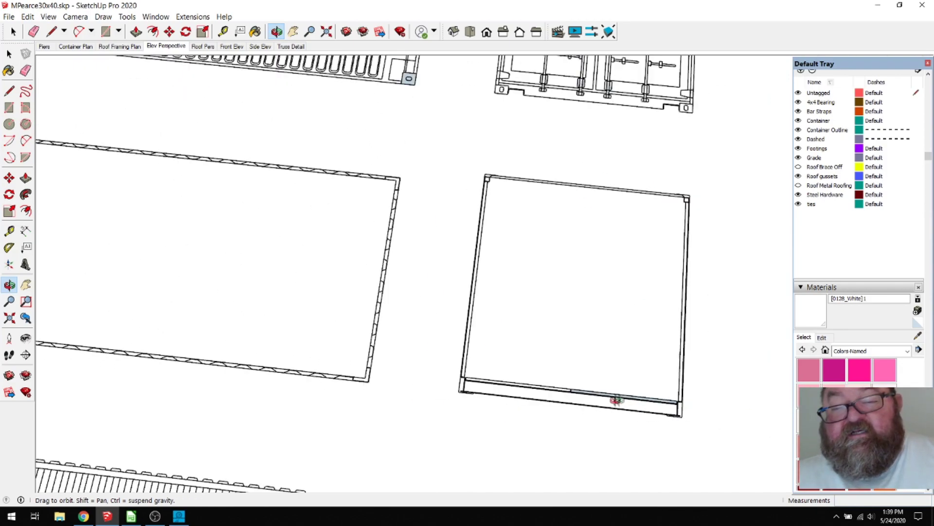
# Step: Return to the container with the doubled beam and inspect its door end, corner post and piers
pyautogui.moveTo(642, 381); pyautogui.dragTo(413, 189)
pyautogui.scroll(10, 165, 171)
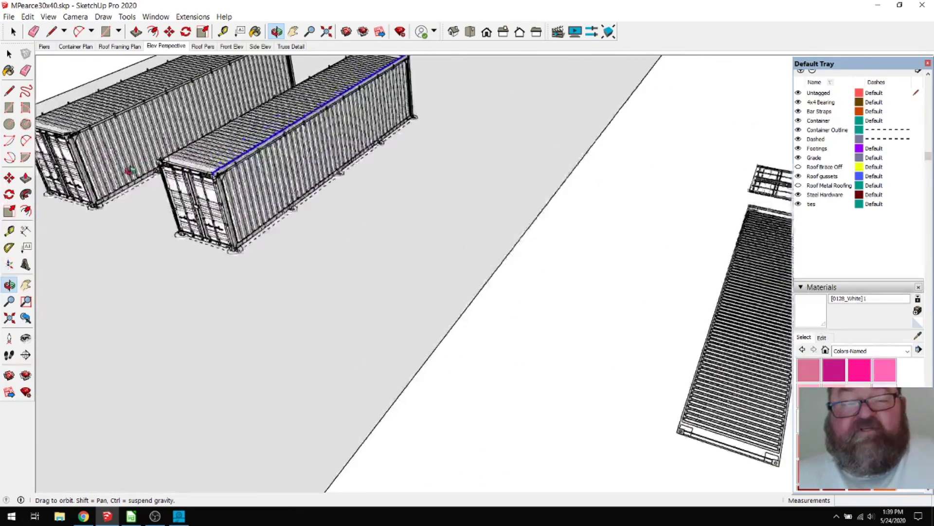
pyautogui.scroll(3, 186, 170)
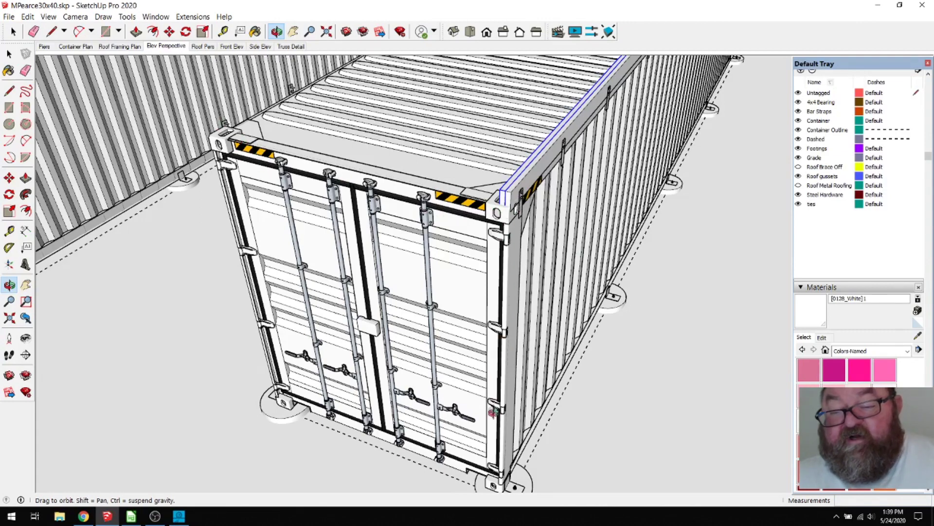
pyautogui.moveTo(501, 399); pyautogui.dragTo(497, 369)
pyautogui.moveTo(459, 247); pyautogui.dragTo(483, 198)
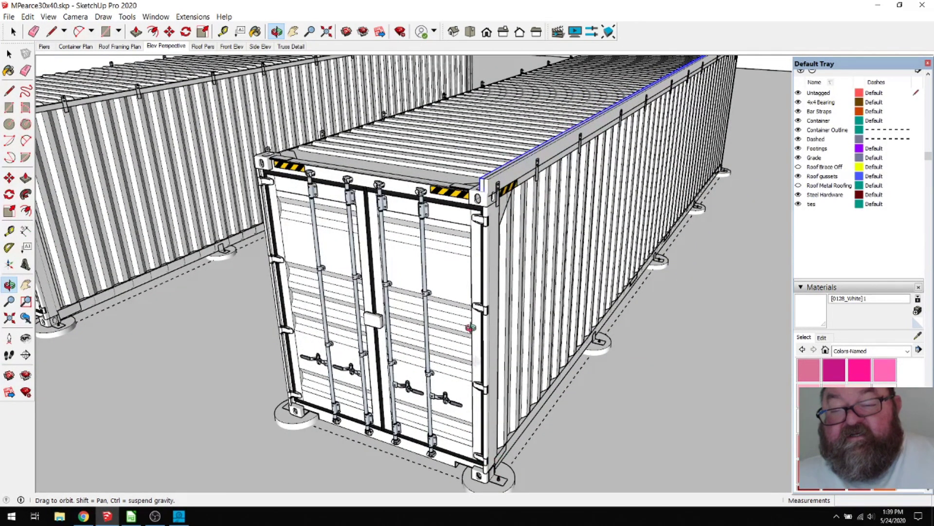
# Step: Copy the container without the doubled beam straight up and stack the copy on the original, aligned at the corner castings
pyautogui.moveTo(581, 158); pyautogui.dragTo(523, 244)
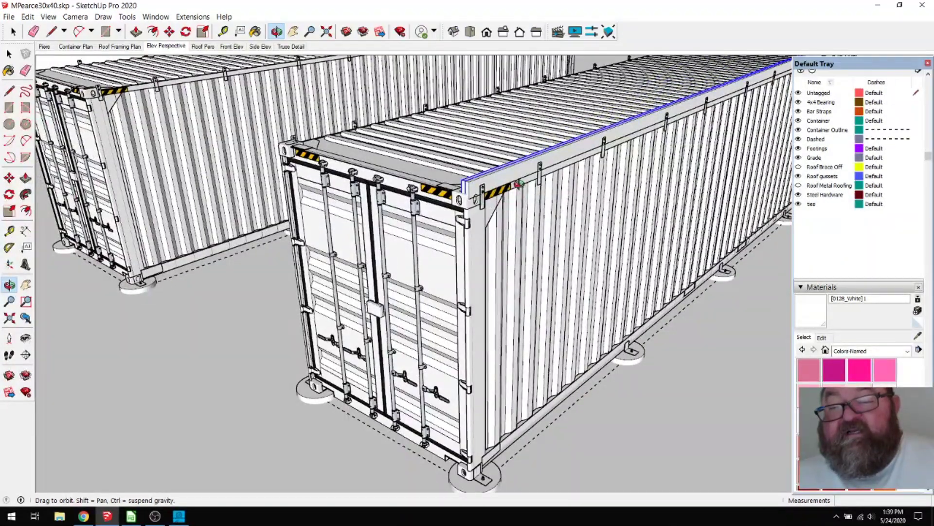
pyautogui.scroll(-3, 657, 277)
pyautogui.scroll(5, 118, 156)
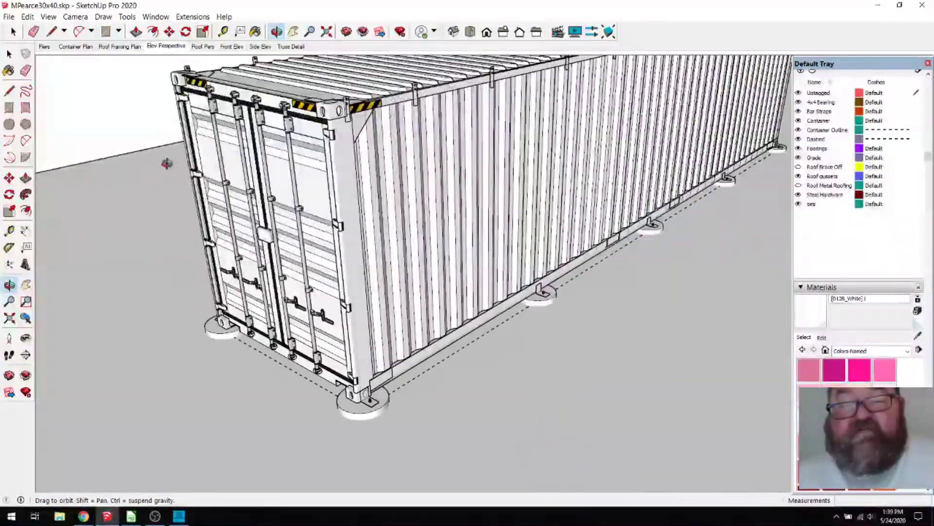
pyautogui.press('space')
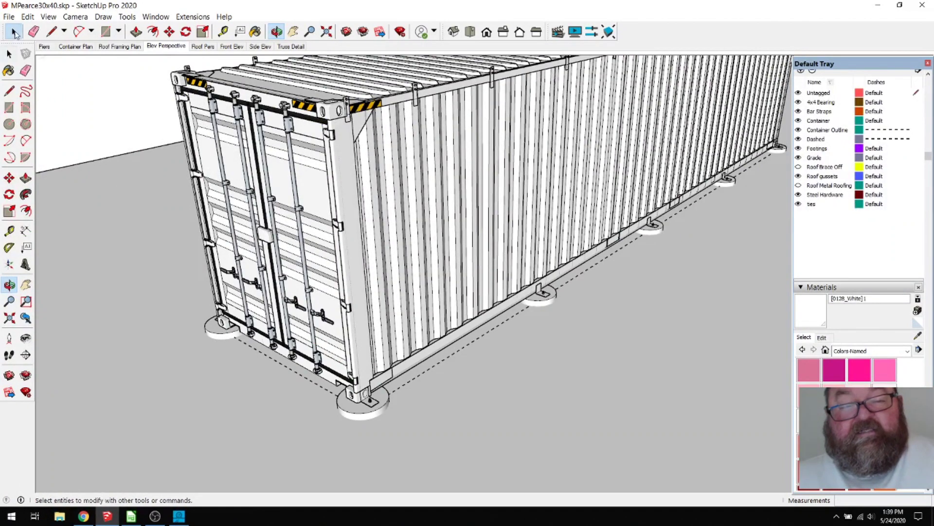
pyautogui.click(343, 257)
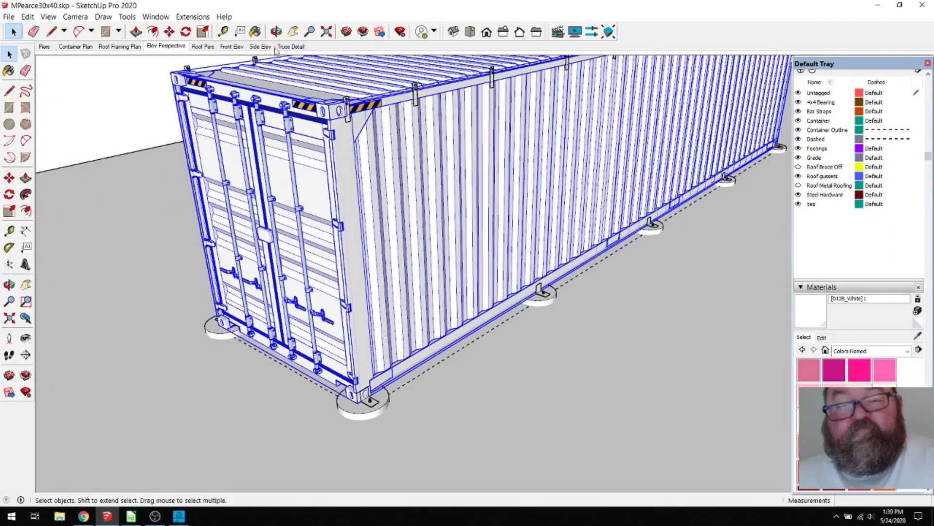
pyautogui.click(169, 31)
pyautogui.scroll(3, 350, 433)
pyautogui.scroll(2, 357, 434)
pyautogui.click(371, 346)
pyautogui.scroll(2, 370, 321)
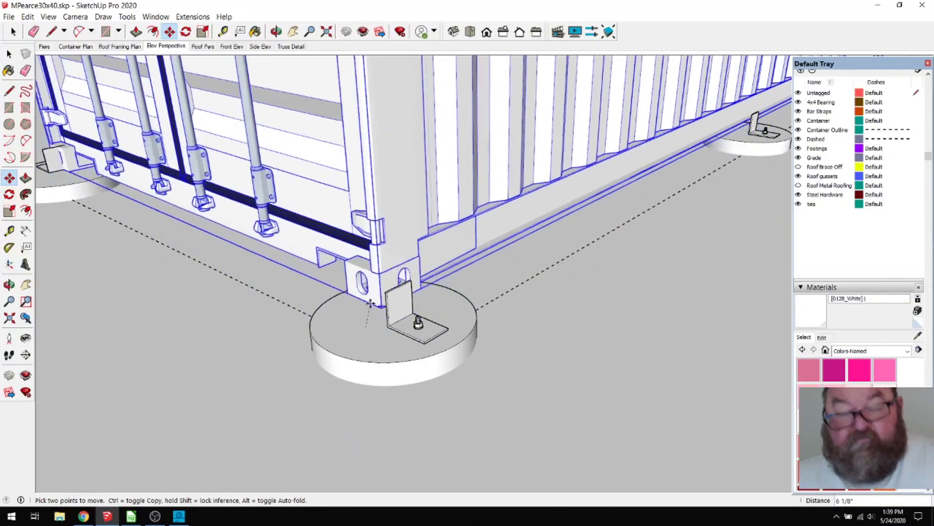
pyautogui.scroll(-5, 371, 303)
pyautogui.press('ctrl')
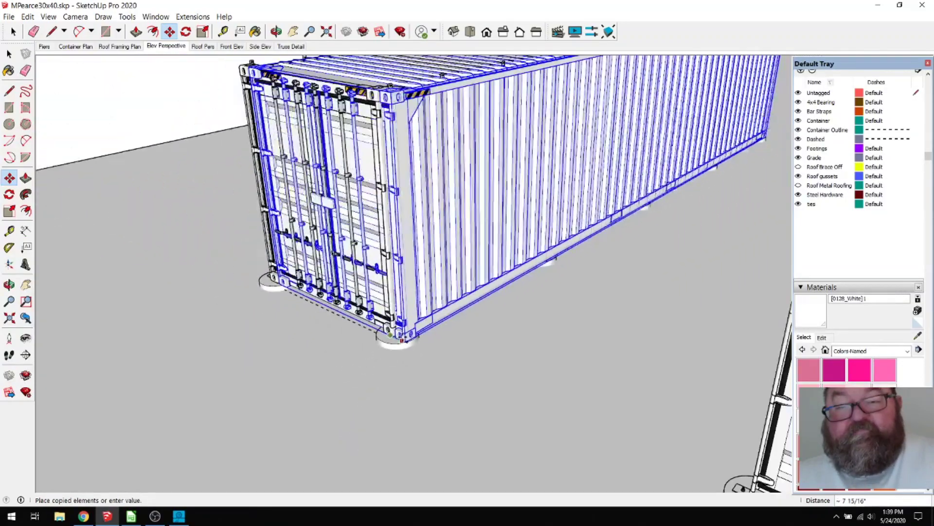
pyautogui.scroll(5, 379, 146)
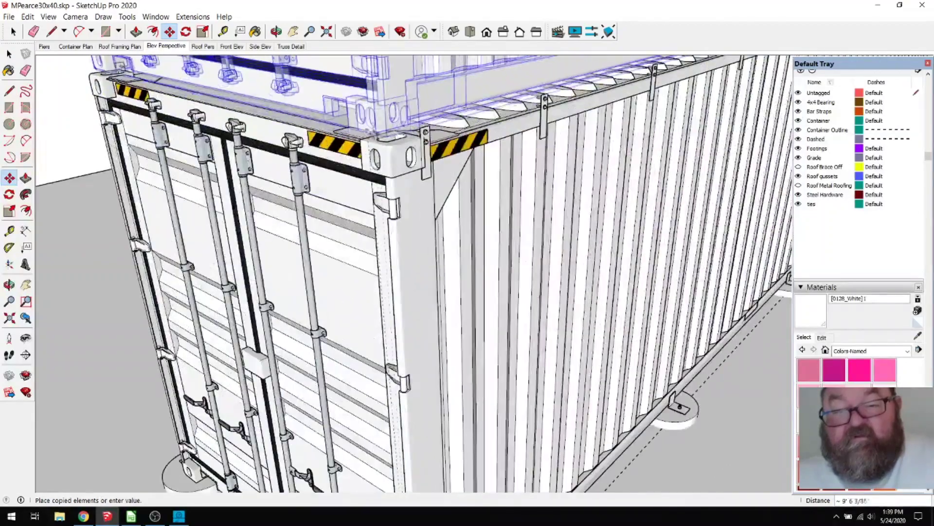
pyautogui.click(373, 88)
# Step: Examine the joint between the stacked containers at the corner castings and top rail, and delete the upper container copy
pyautogui.scroll(3, 374, 87)
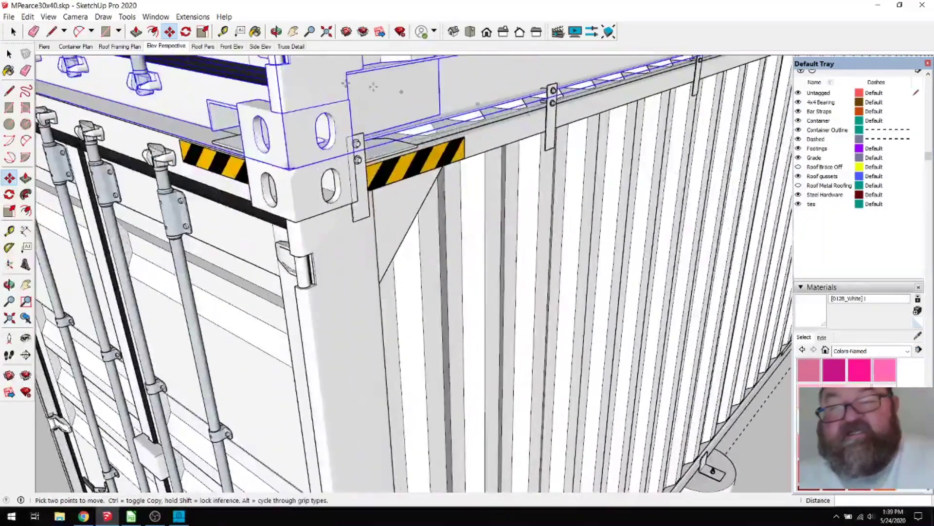
pyautogui.moveTo(373, 97); pyautogui.dragTo(498, 210, button='middle')
pyautogui.moveTo(628, 201); pyautogui.dragTo(501, 244, button='middle')
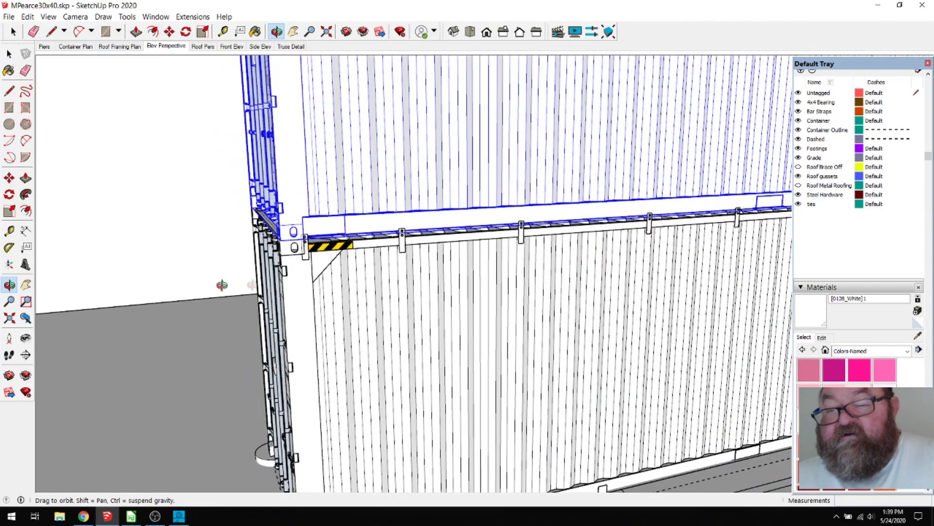
pyautogui.scroll(-10, 252, 285)
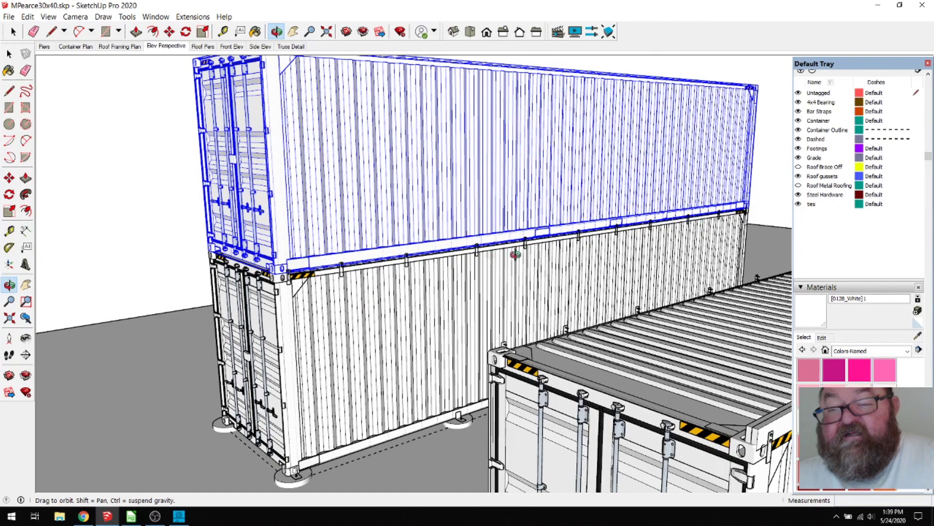
pyautogui.moveTo(416, 271); pyautogui.dragTo(437, 268, button='middle')
pyautogui.press('Delete')
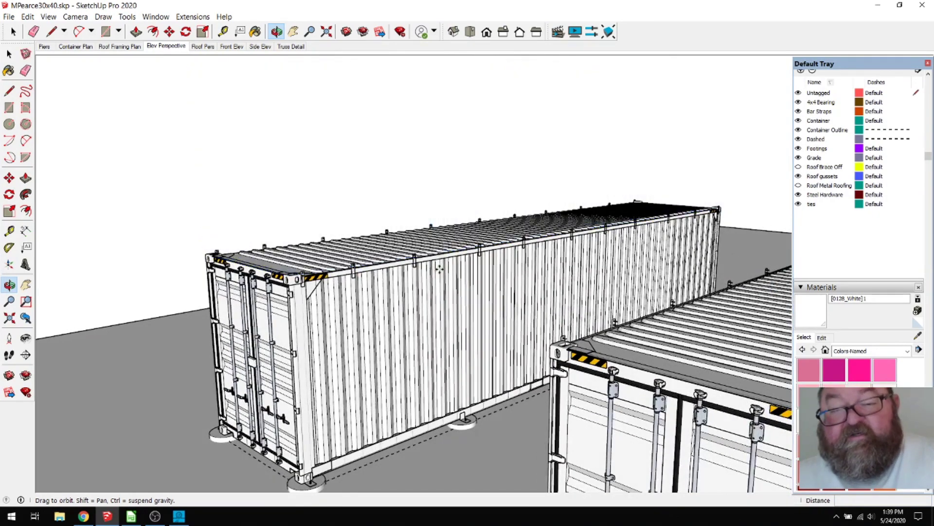
# Step: Examine the doubled beam on the second container's top rail, with its straps and the corrugated side wall below
pyautogui.scroll(-8, 297, 257)
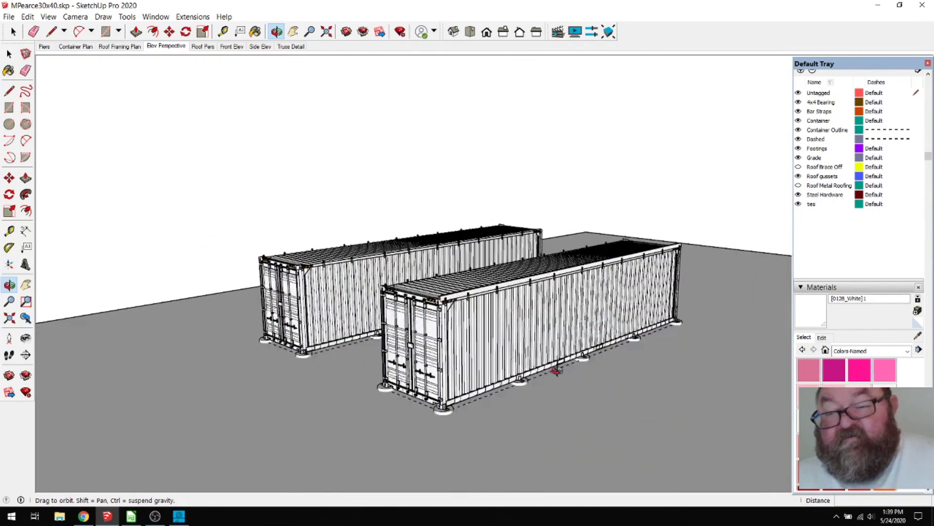
pyautogui.moveTo(557, 372); pyautogui.dragTo(493, 346, button='middle')
pyautogui.scroll(4, 494, 346)
pyautogui.moveTo(307, 327); pyautogui.dragTo(427, 337, button='middle')
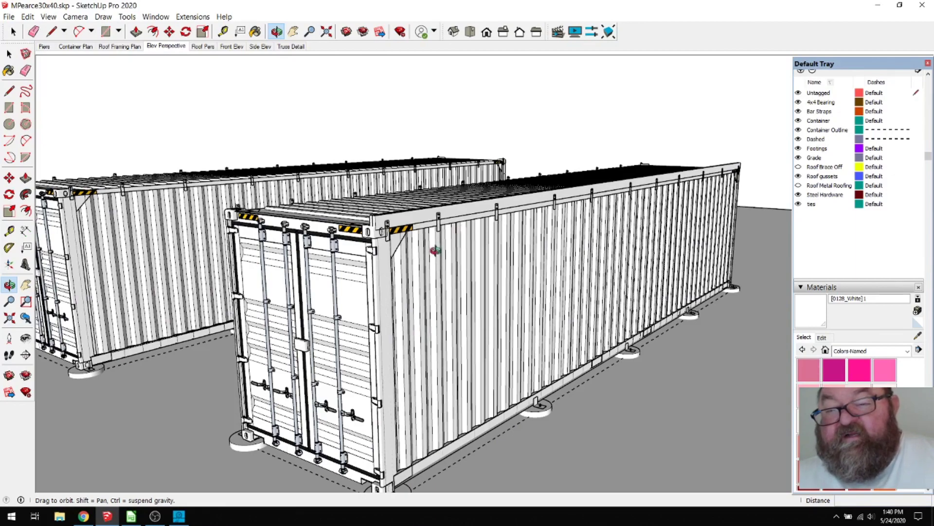
pyautogui.moveTo(443, 235); pyautogui.dragTo(381, 238, button='middle')
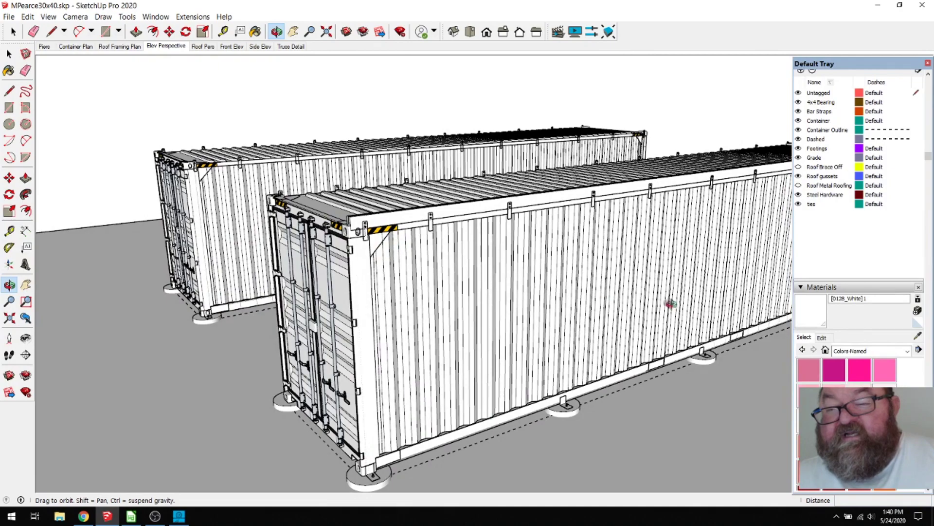
pyautogui.moveTo(422, 306); pyautogui.dragTo(515, 250, button='middle')
pyautogui.scroll(6, 536, 277)
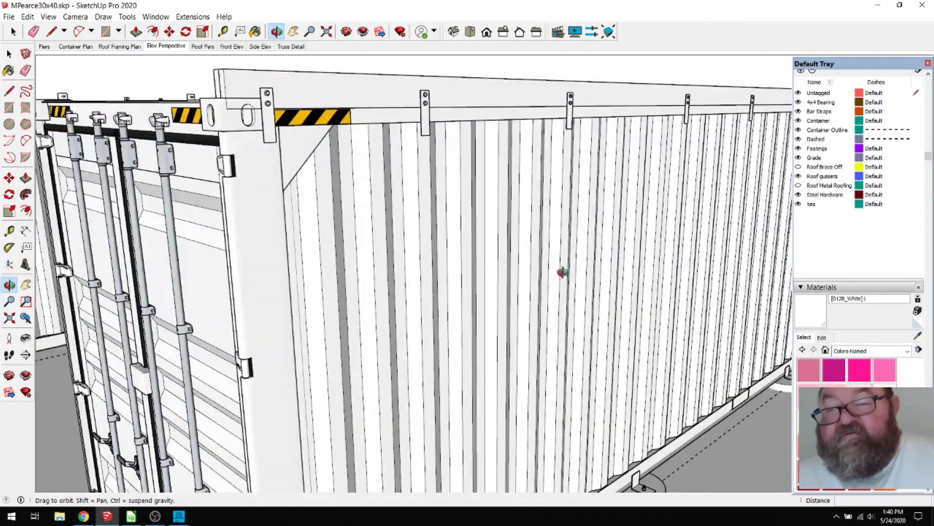
pyautogui.moveTo(494, 295)
pyautogui.mouseDown(button='middle')
pyautogui.moveTo(586, 299)
pyautogui.moveTo(646, 273)
pyautogui.moveTo(487, 306)
pyautogui.mouseUp(button='middle')
pyautogui.scroll(-5, 477, 314)
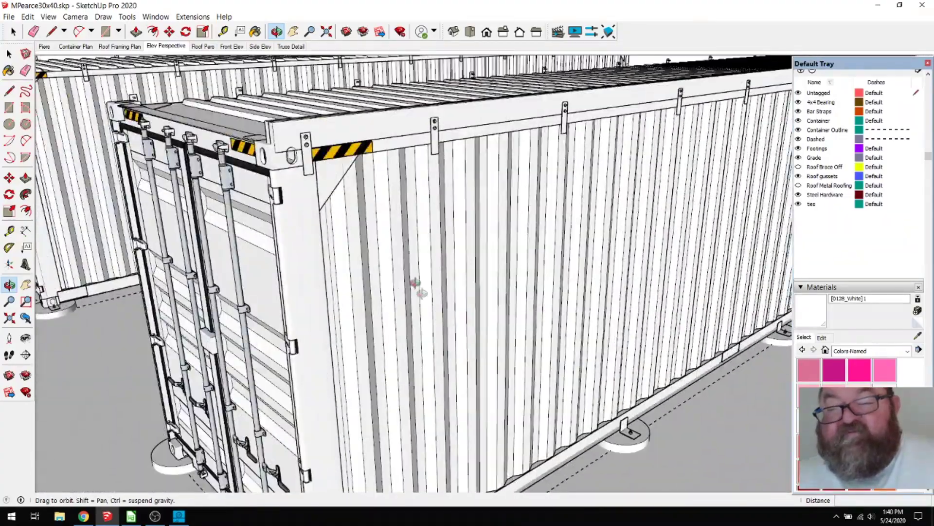
# Step: Examine the door end, corner post, corrugated long wall and pier row of the doubled-beam container from several angles
pyautogui.scroll(2, 411, 277)
pyautogui.moveTo(407, 272); pyautogui.dragTo(412, 284, button='middle')
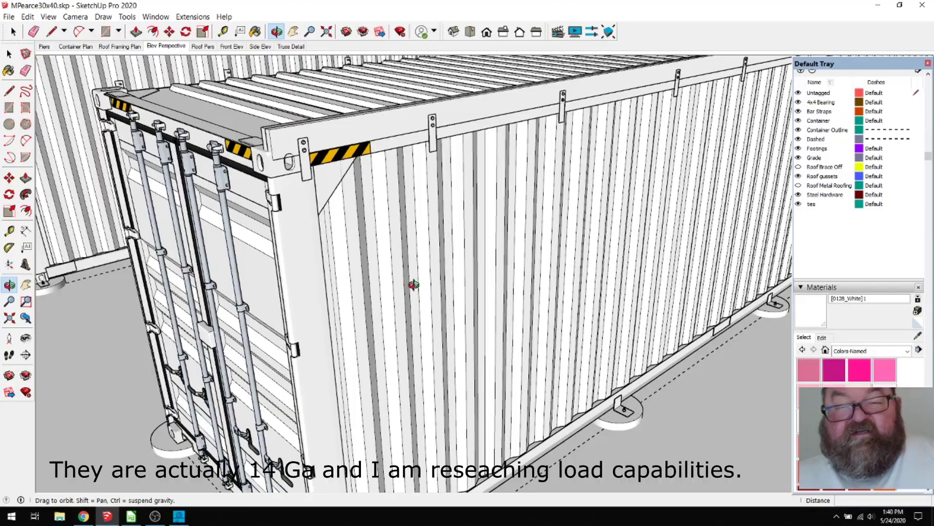
pyautogui.scroll(-3, 413, 283)
pyautogui.moveTo(415, 277); pyautogui.dragTo(462, 285, button='middle')
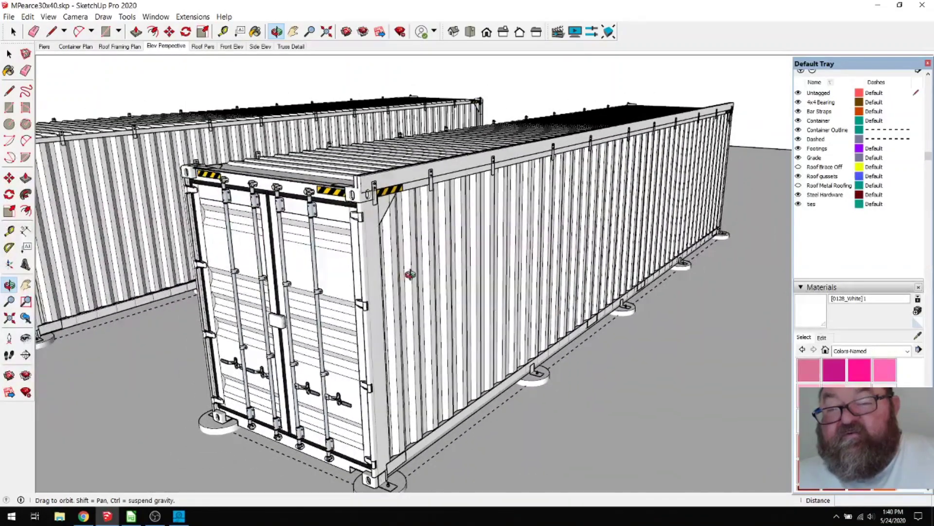
pyautogui.moveTo(409, 273); pyautogui.dragTo(466, 275)
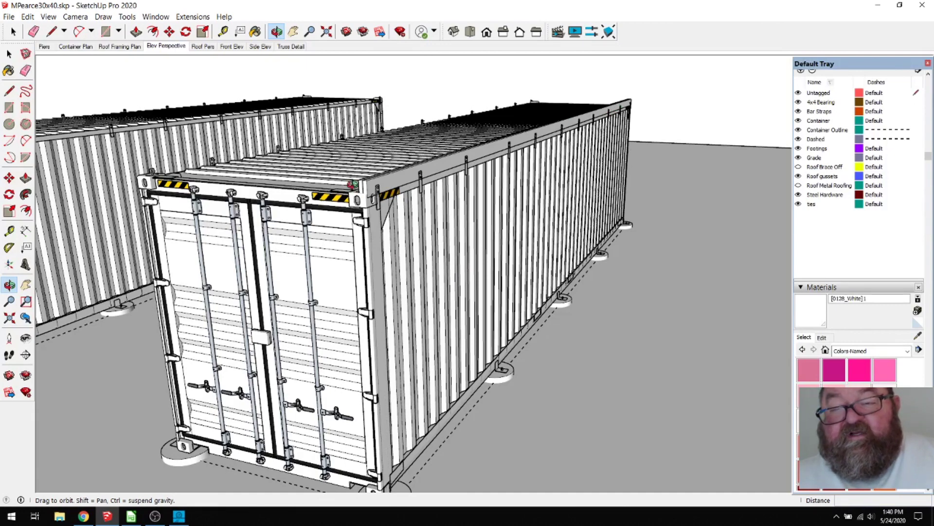
pyautogui.moveTo(433, 260); pyautogui.dragTo(475, 239)
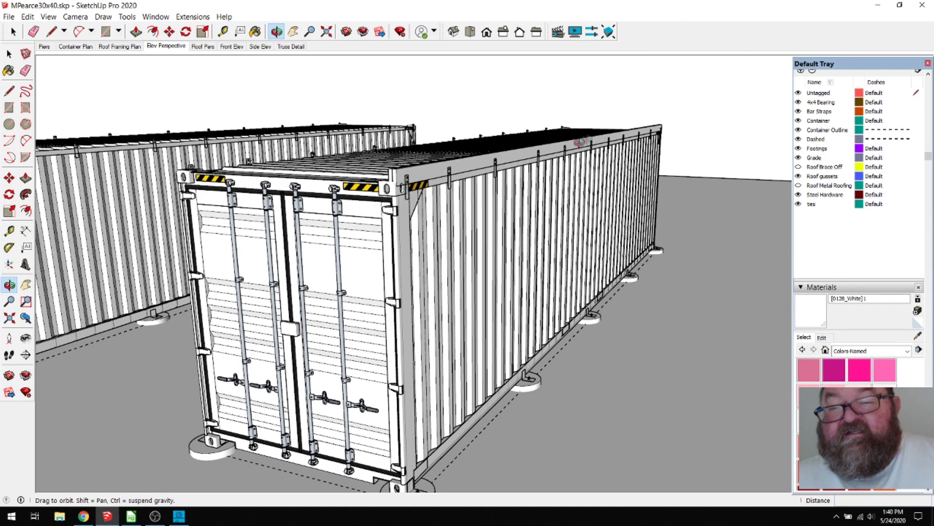
pyautogui.moveTo(454, 216); pyautogui.dragTo(402, 265)
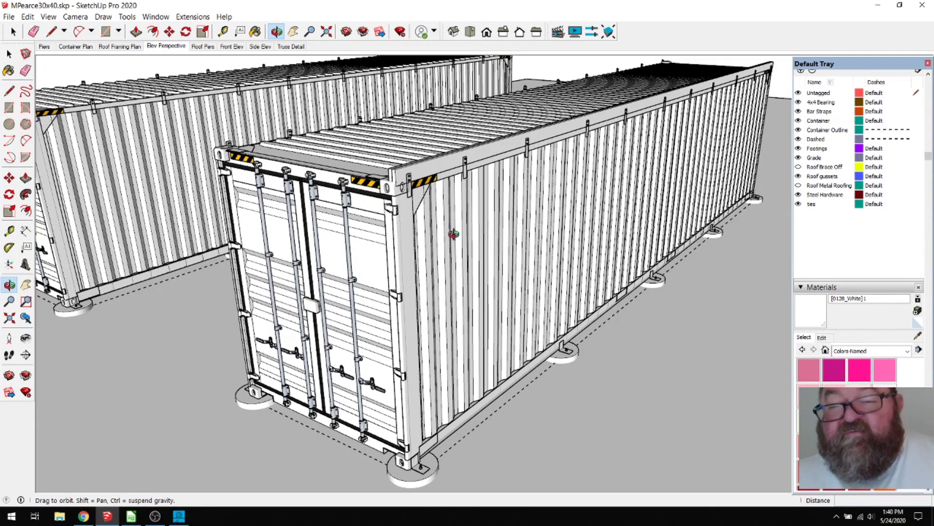
pyautogui.moveTo(469, 240); pyautogui.dragTo(509, 211)
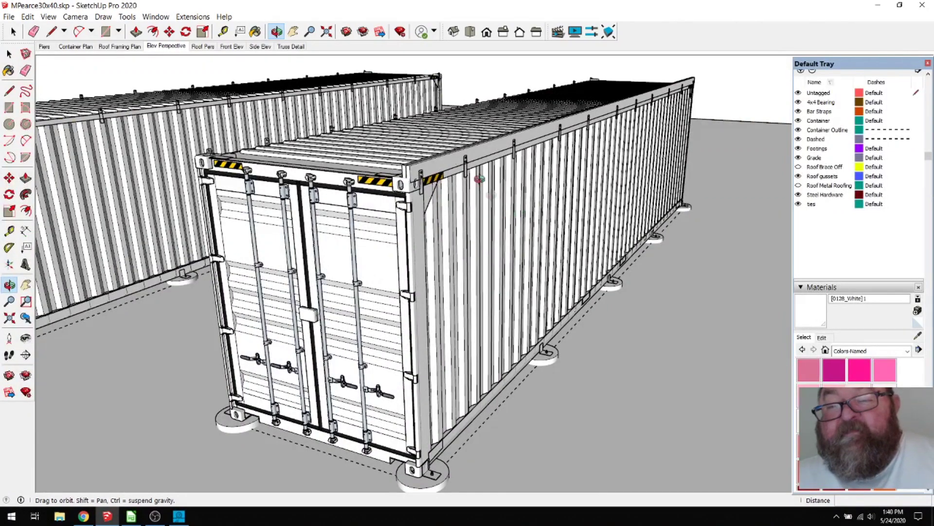
# Step: Examine the doubled beam's end above the corner casting and the first bolted strap at the door-end corner
pyautogui.scroll(10, 435, 160)
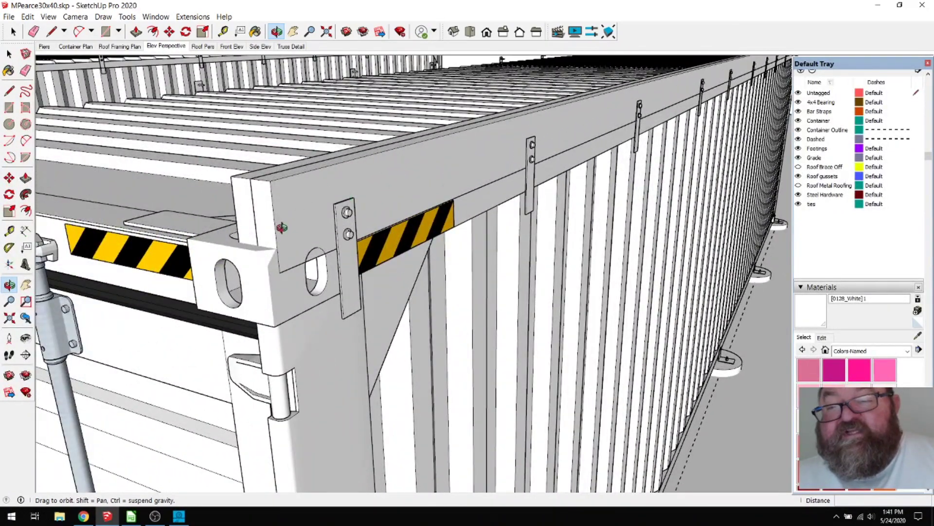
pyautogui.scroll(-2, 282, 228)
pyautogui.moveTo(378, 186); pyautogui.dragTo(334, 217)
pyautogui.scroll(5, 334, 217)
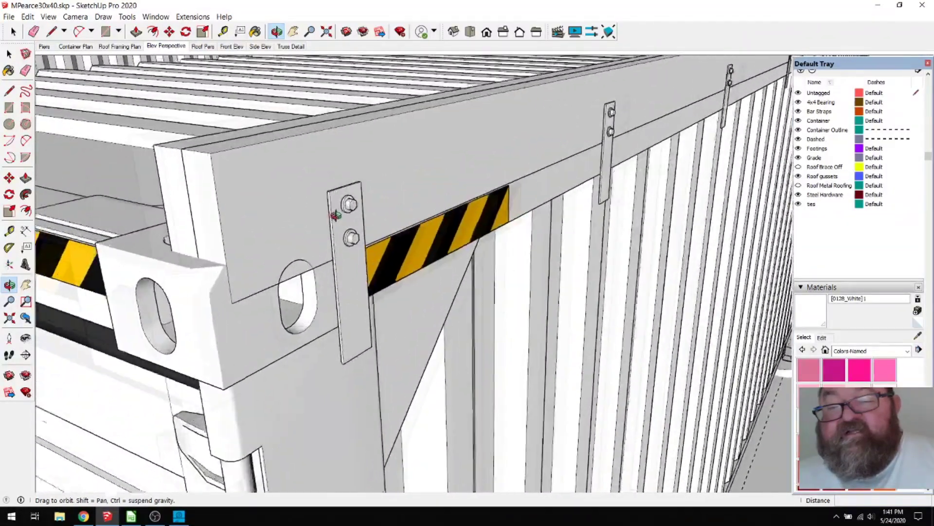
pyautogui.scroll(-2, 219, 226)
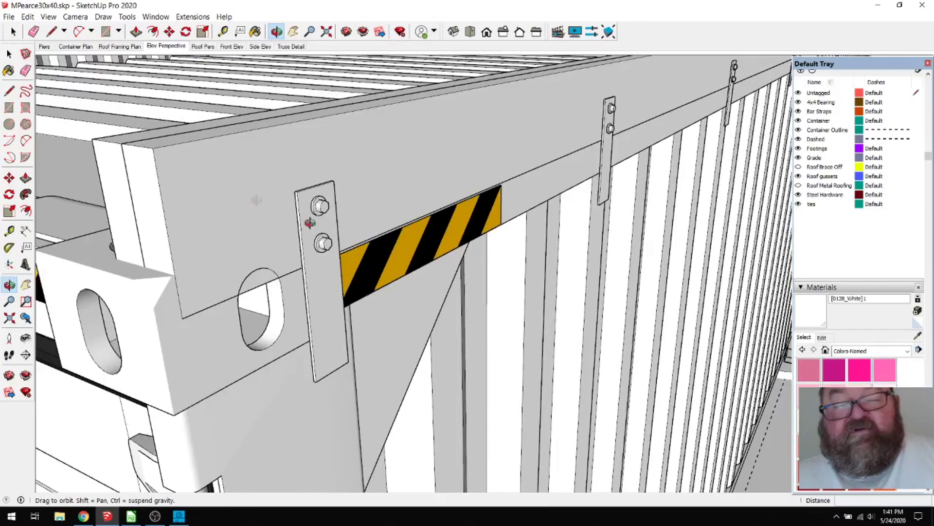
pyautogui.moveTo(299, 214); pyautogui.dragTo(265, 214)
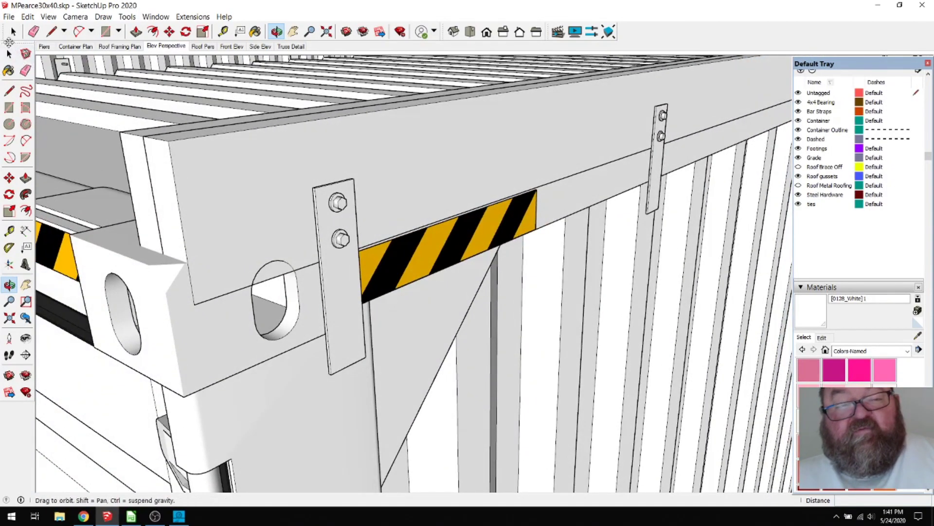
# Step: Open the row of bolted straps for editing, down through the nested group to the corner strap's flat plate
pyautogui.click(13, 32)
pyautogui.click(329, 211)
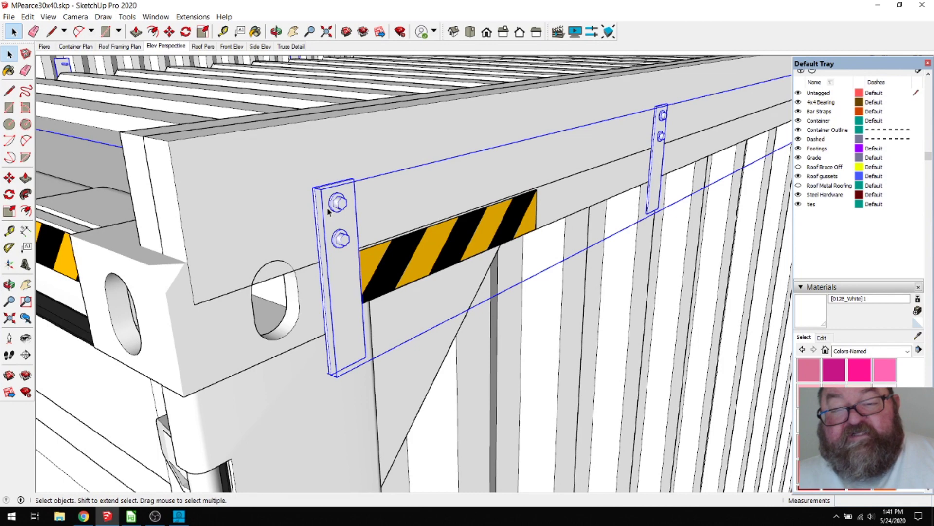
pyautogui.doubleClick(323, 204)
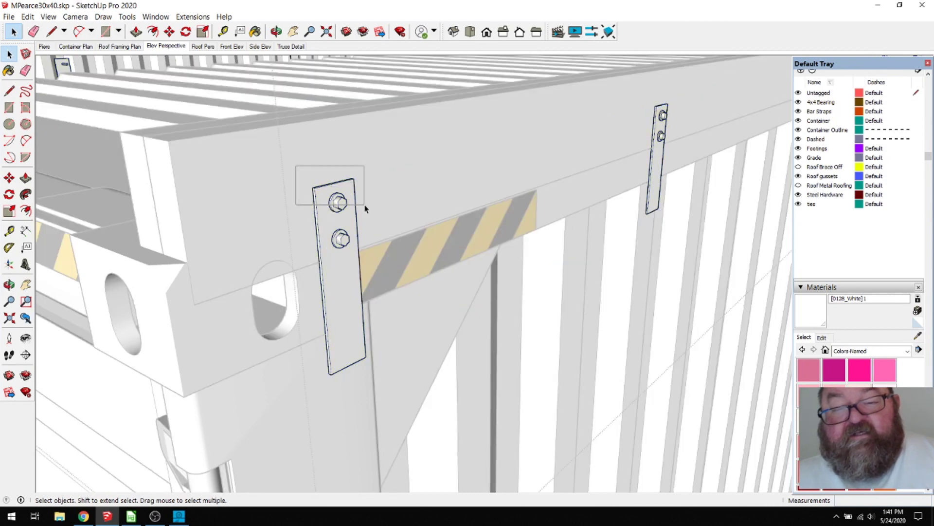
pyautogui.click(329, 193)
pyautogui.doubleClick(327, 192)
pyautogui.scroll(5, 326, 191)
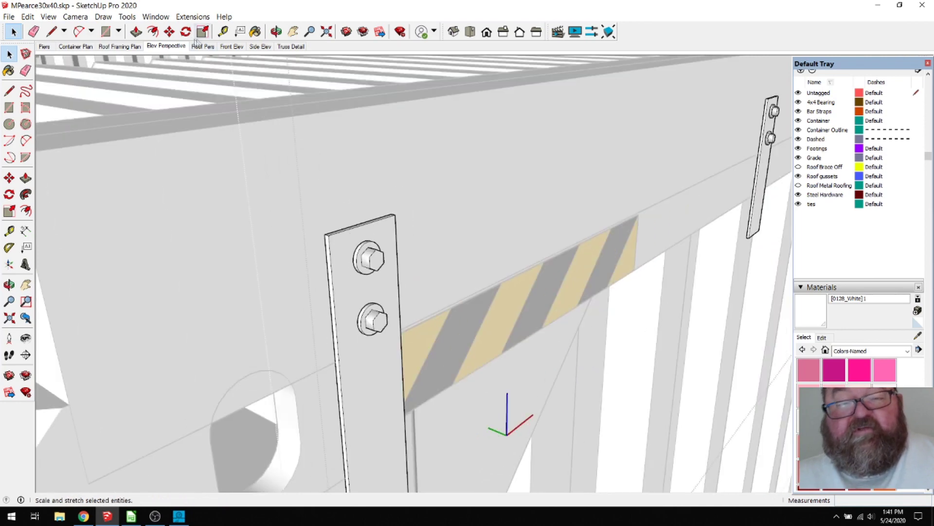
pyautogui.click(170, 32)
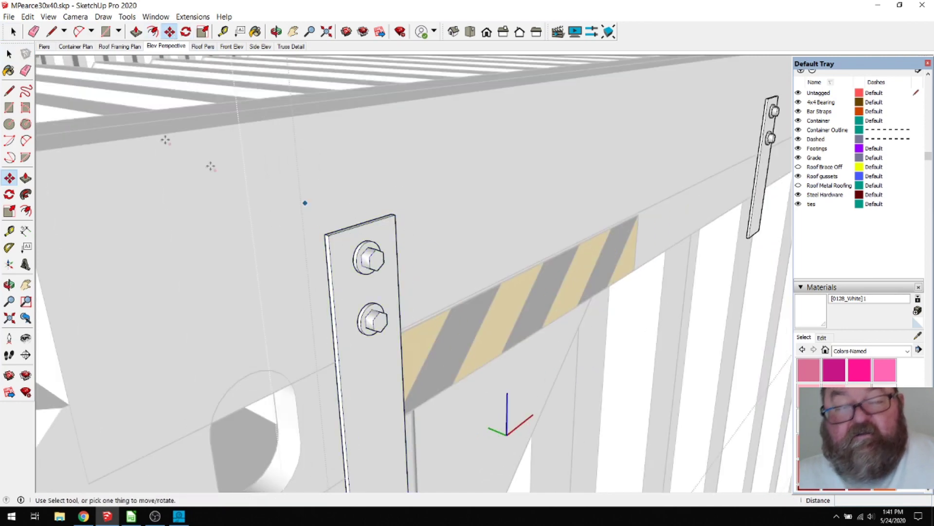
pyautogui.click(13, 31)
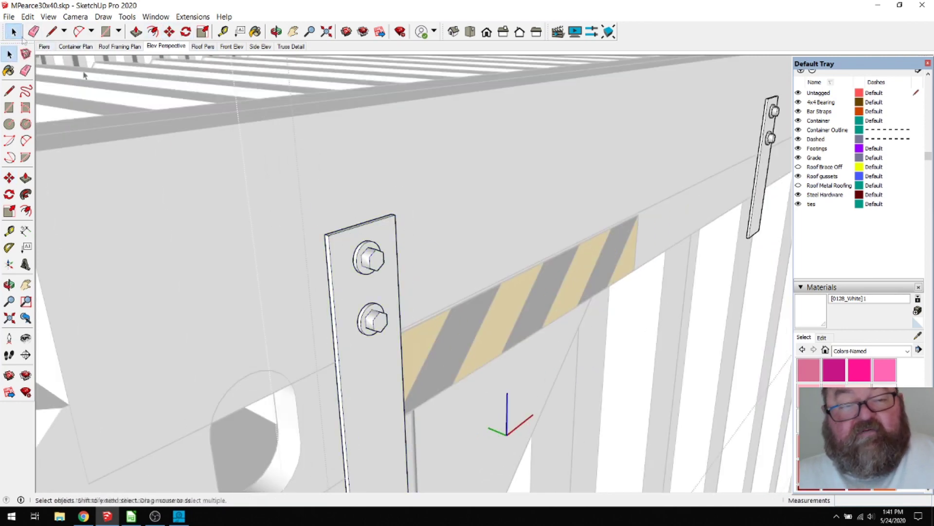
pyautogui.click(363, 240)
pyautogui.doubleClick(361, 237)
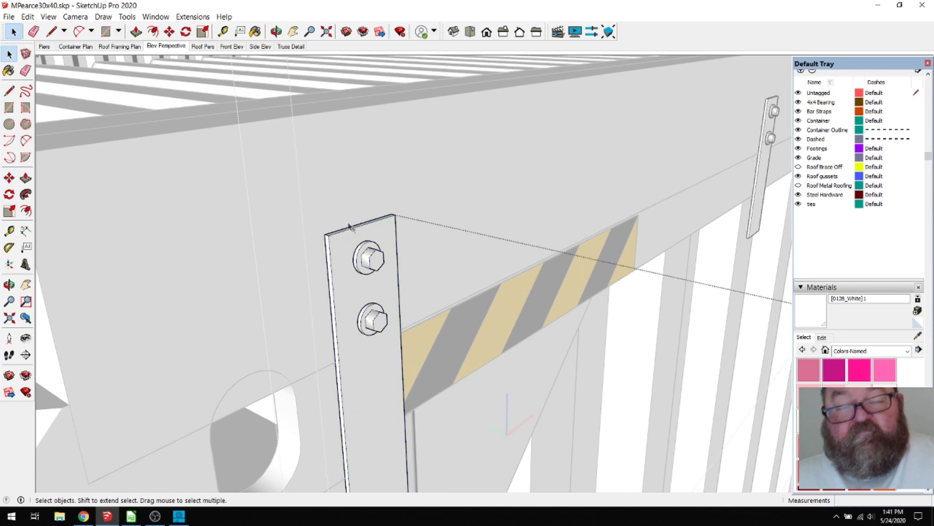
# Step: Extend the top end of the corner strap's flat plate upward by 2" with Push/Pull
pyautogui.click(136, 32)
pyautogui.scroll(2, 311, 156)
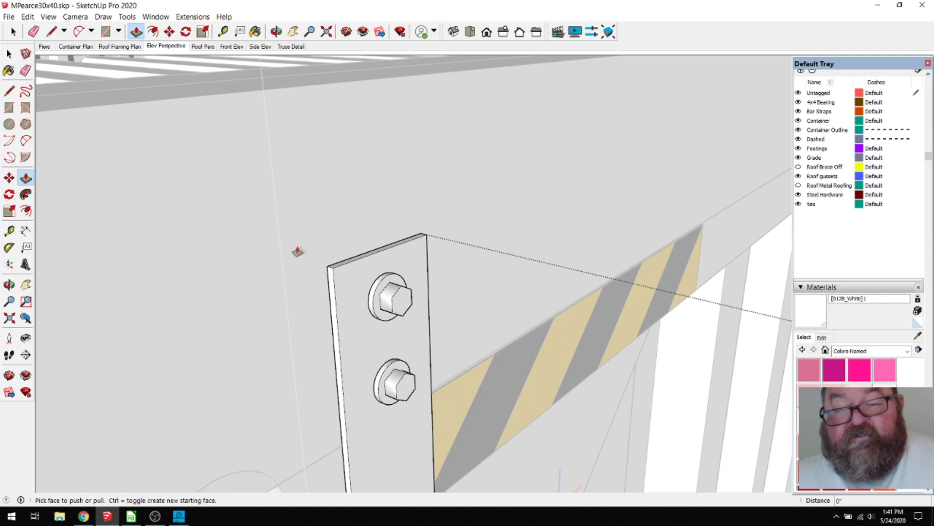
pyautogui.scroll(-2, 301, 251)
pyautogui.scroll(1, 329, 237)
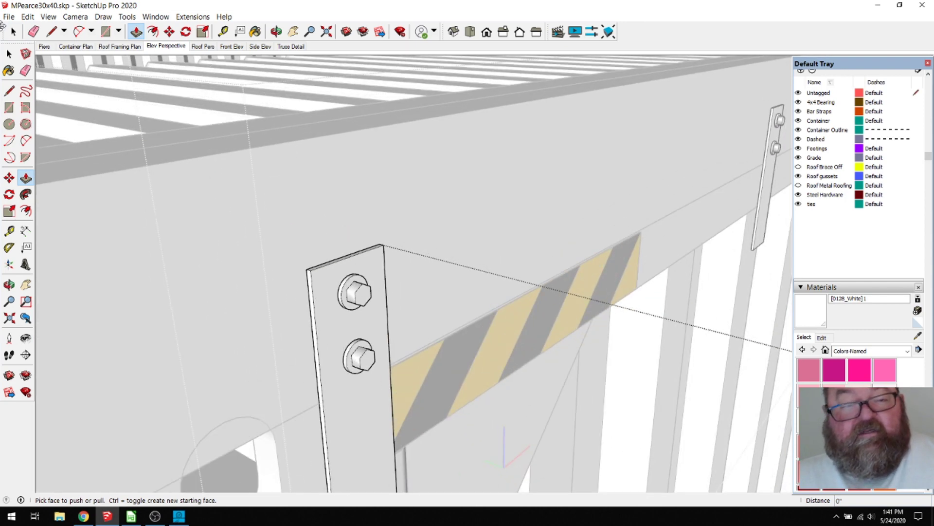
pyautogui.press('space')
pyautogui.click(325, 276)
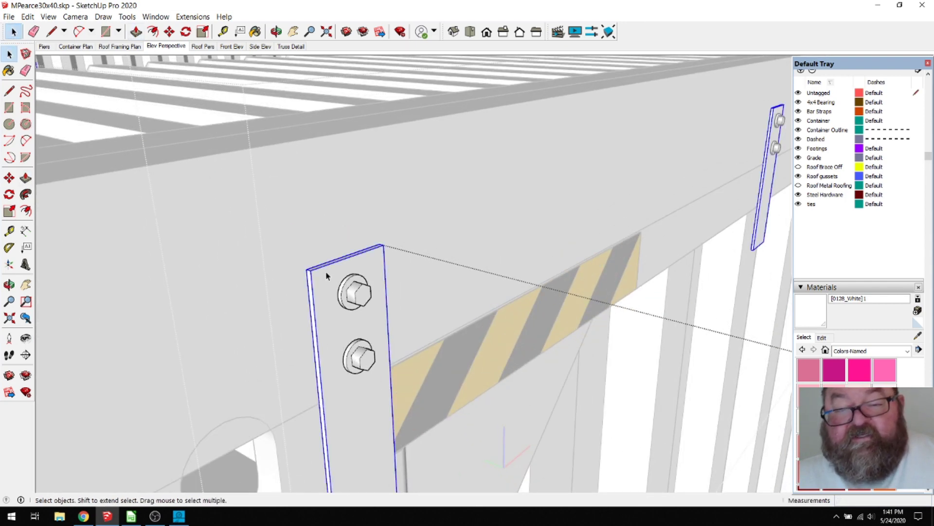
pyautogui.press('Escape')
pyautogui.press('p')
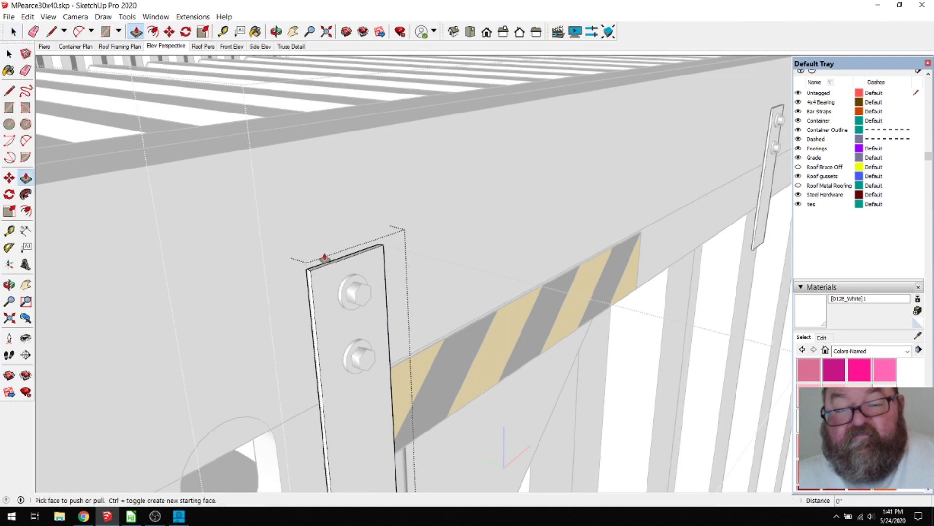
pyautogui.moveTo(326, 268); pyautogui.dragTo(328, 219)
pyautogui.write('2')
pyautogui.press('Return')
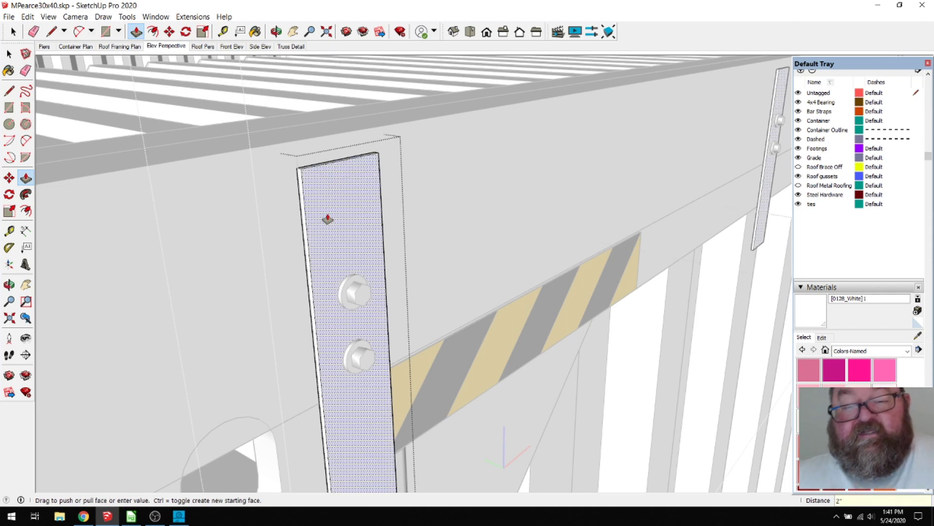
pyautogui.press('space')
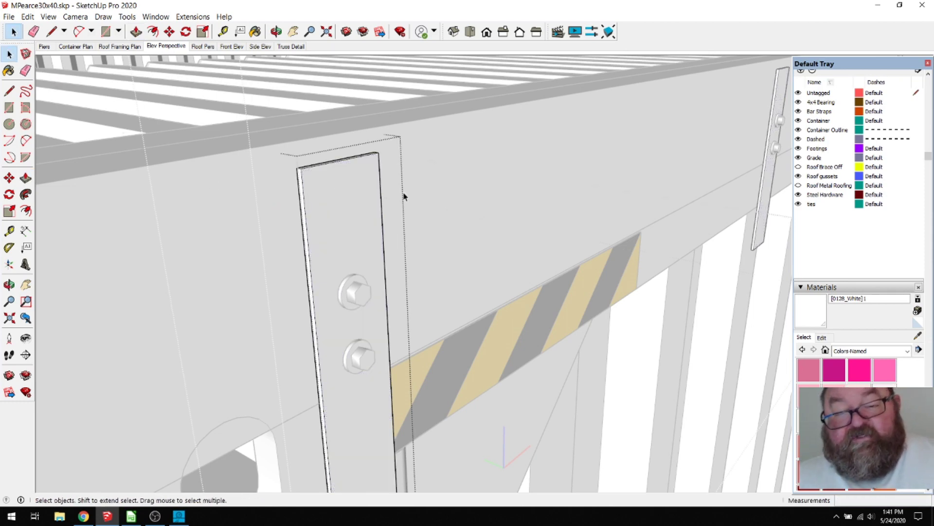
# Step: Move the strap's upper bolt straight up by 2"
pyautogui.click(359, 294)
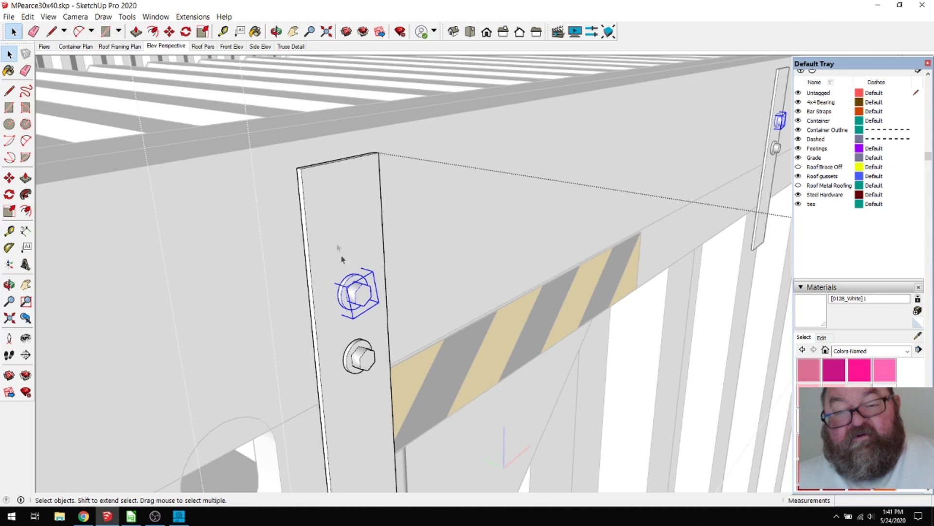
pyautogui.click(169, 32)
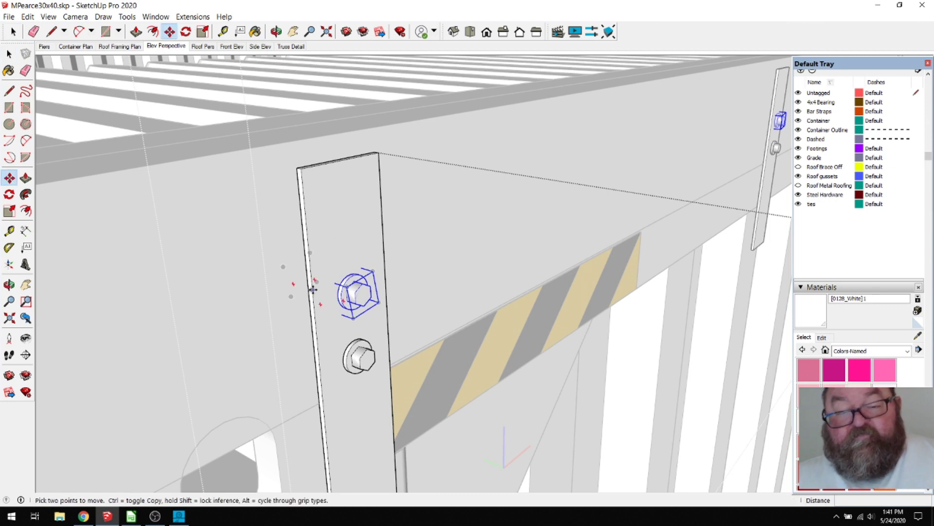
pyautogui.click(313, 289)
pyautogui.write('2')
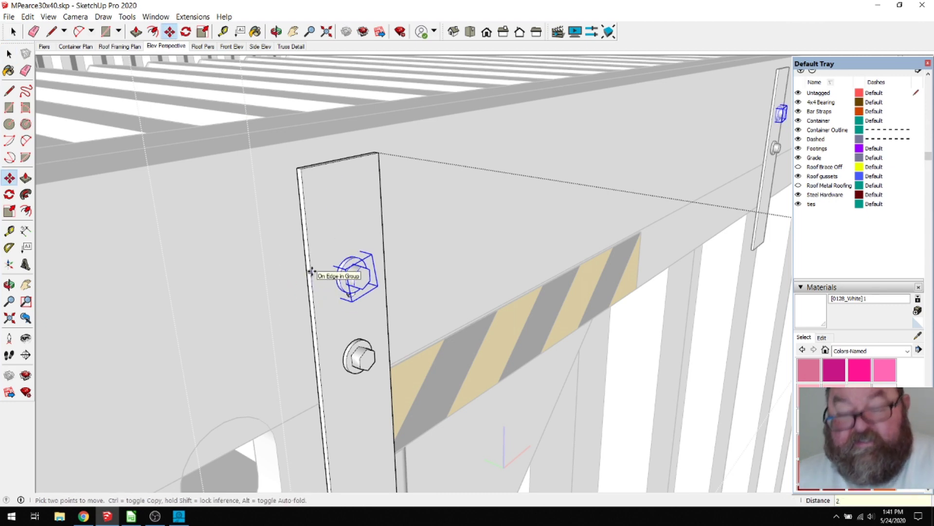
pyautogui.press('Return')
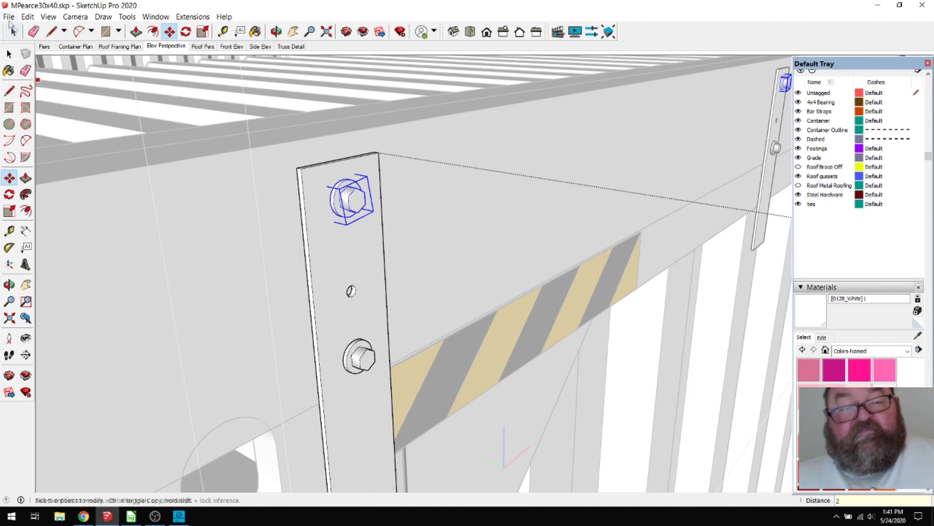
pyautogui.click(9, 54)
# Step: Open the strap plate for editing and move its exposed upper bolt hole up 2" behind the upper bolt
pyautogui.click(202, 191)
pyautogui.scroll(-1, 203, 193)
pyautogui.scroll(-1, 204, 194)
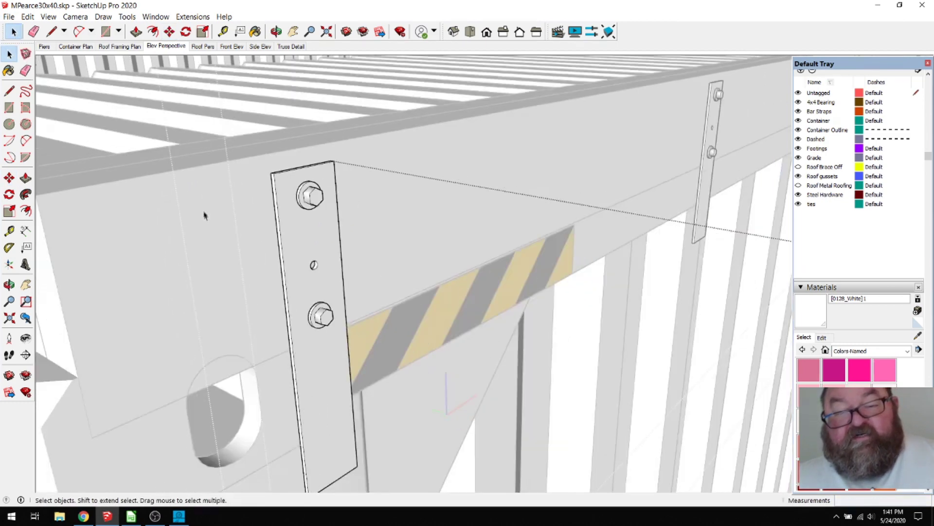
pyautogui.scroll(2, 298, 275)
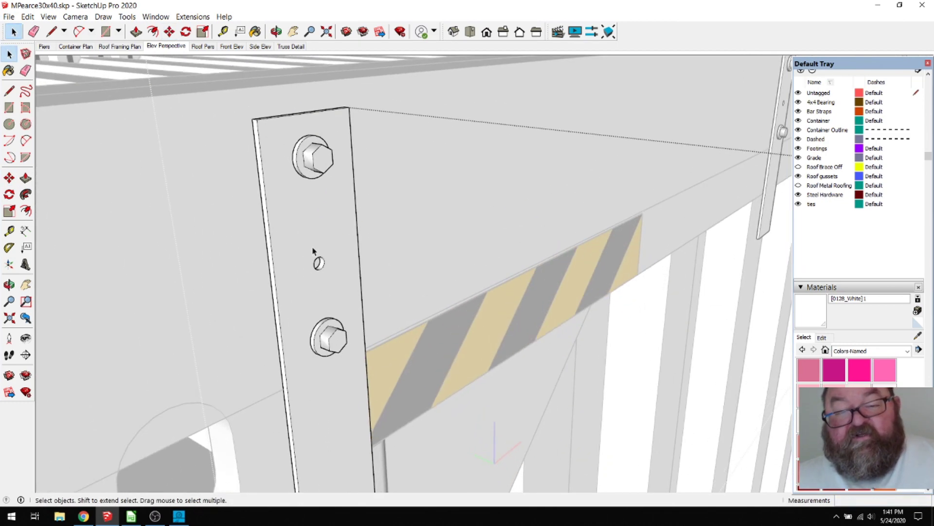
pyautogui.doubleClick(314, 255)
pyautogui.click(319, 263)
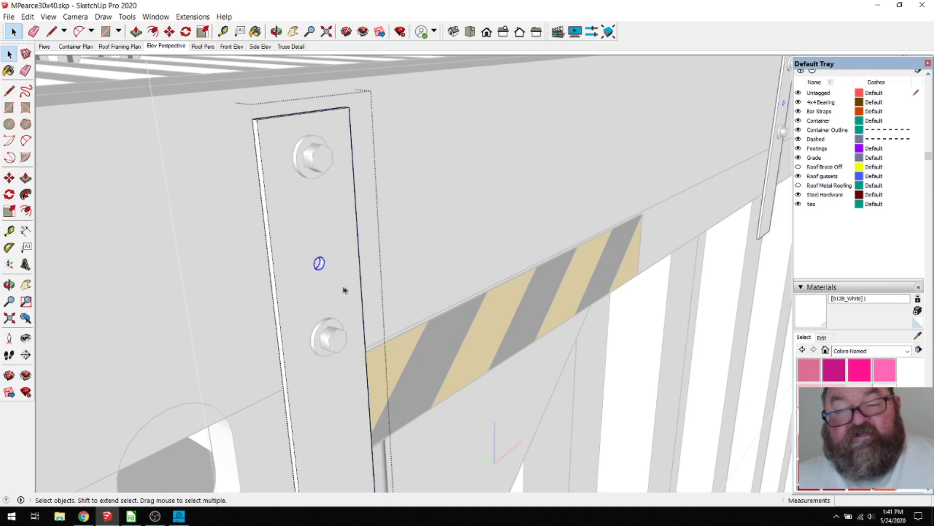
pyautogui.click(170, 31)
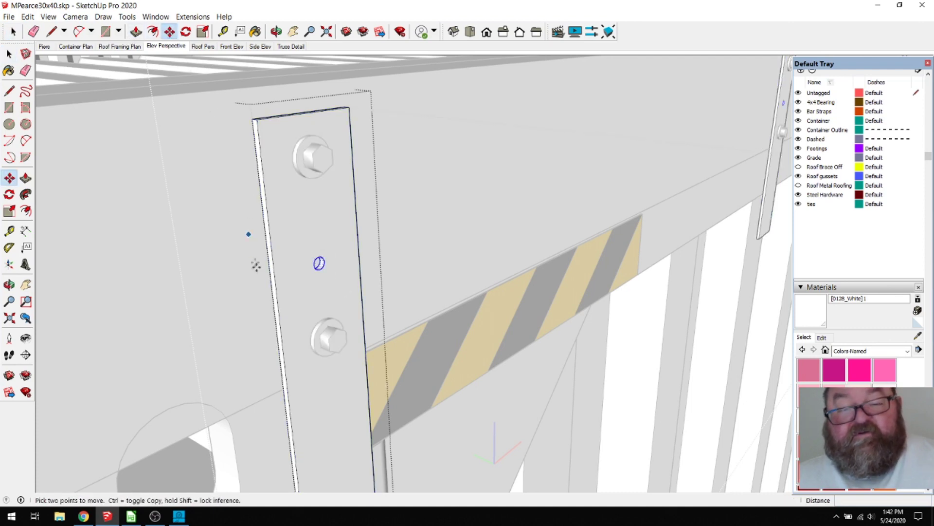
pyautogui.click(273, 278)
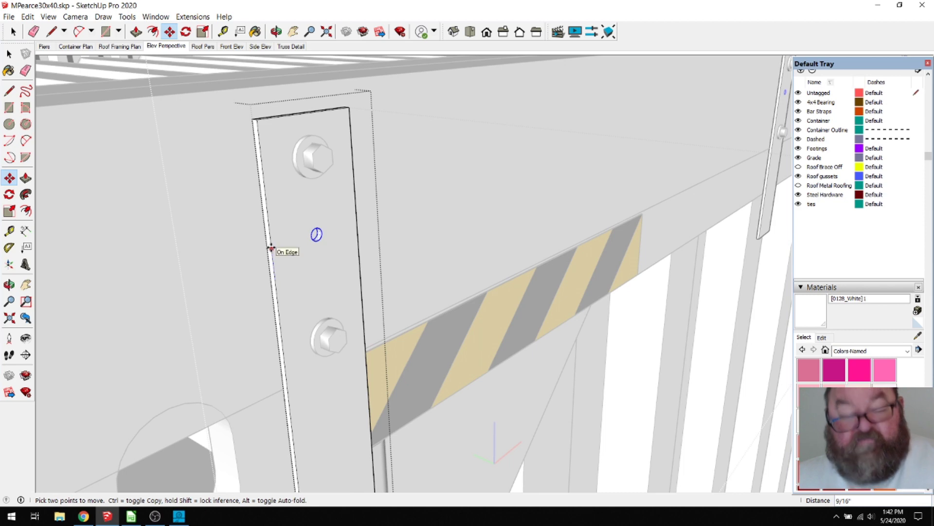
pyautogui.write('2')
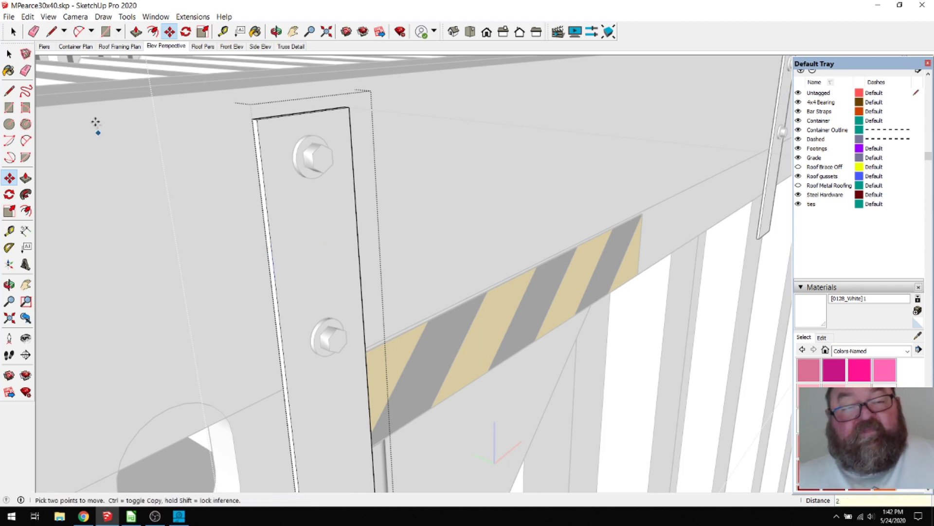
pyautogui.click(13, 31)
# Step: Examine the bolted straps along the doubled beam and the lower bolt's position relative to the container's top rail
pyautogui.moveTo(210, 230); pyautogui.dragTo(403, 237, button='middle')
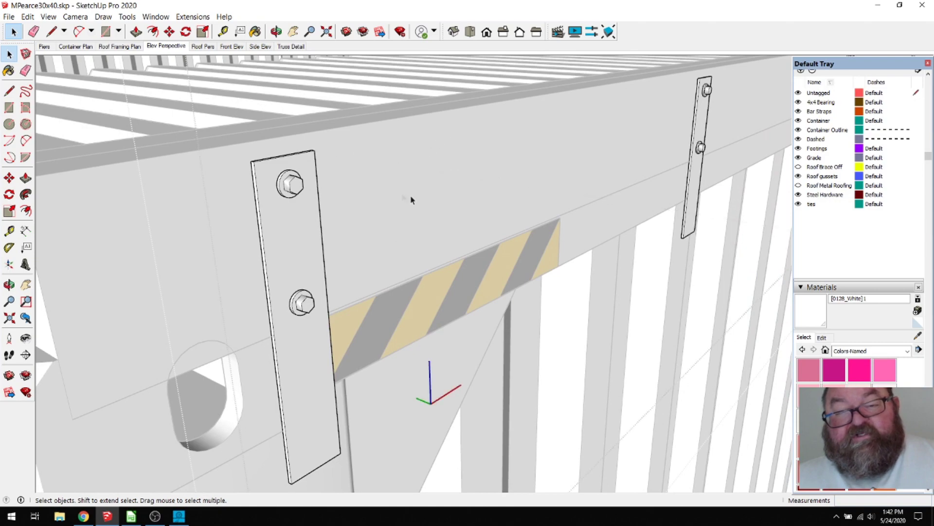
pyautogui.scroll(-2, 403, 198)
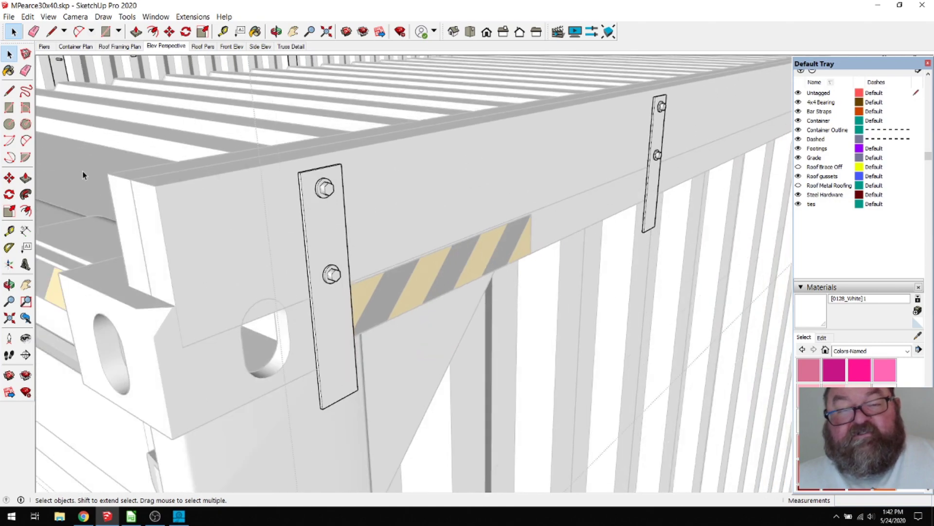
pyautogui.scroll(-3, 280, 262)
pyautogui.scroll(-3, 506, 384)
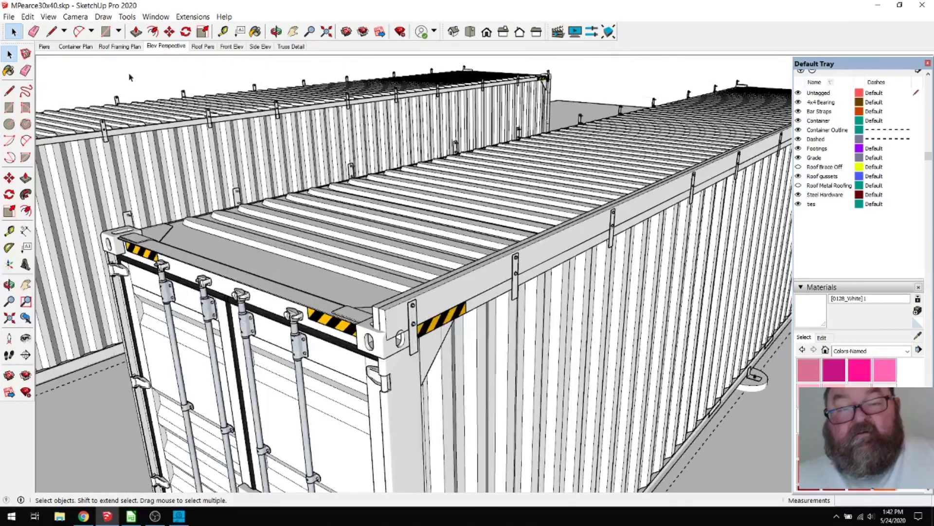
pyautogui.scroll(5, 242, 344)
pyautogui.scroll(-2, 241, 345)
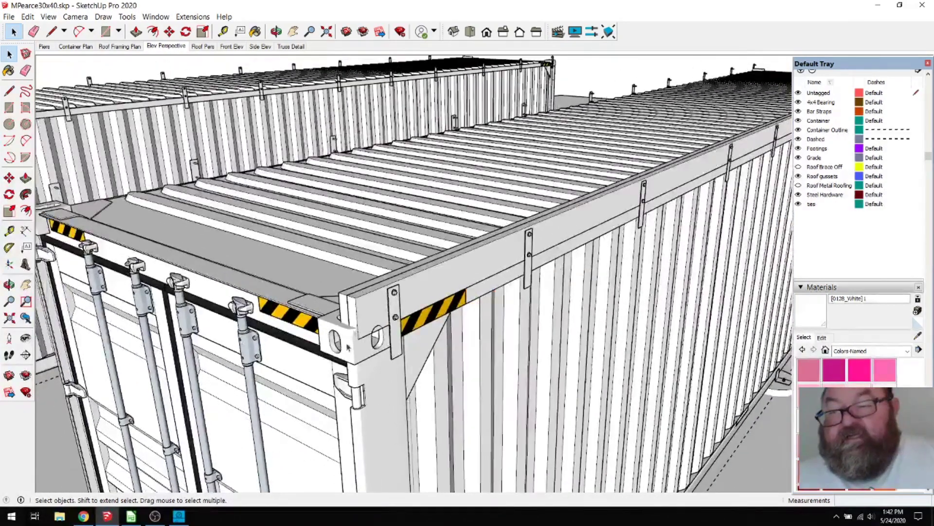
pyautogui.click(276, 32)
pyautogui.moveTo(295, 269); pyautogui.dragTo(402, 289)
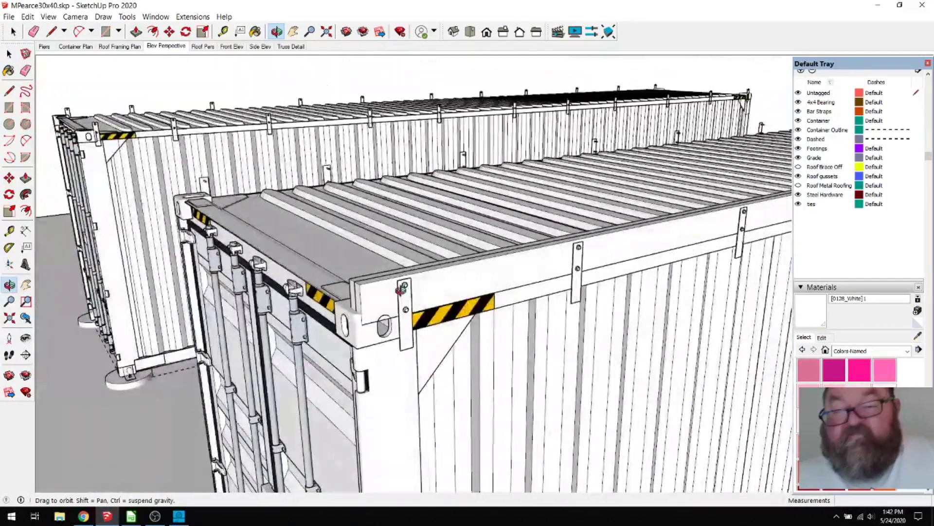
pyautogui.scroll(3, 591, 262)
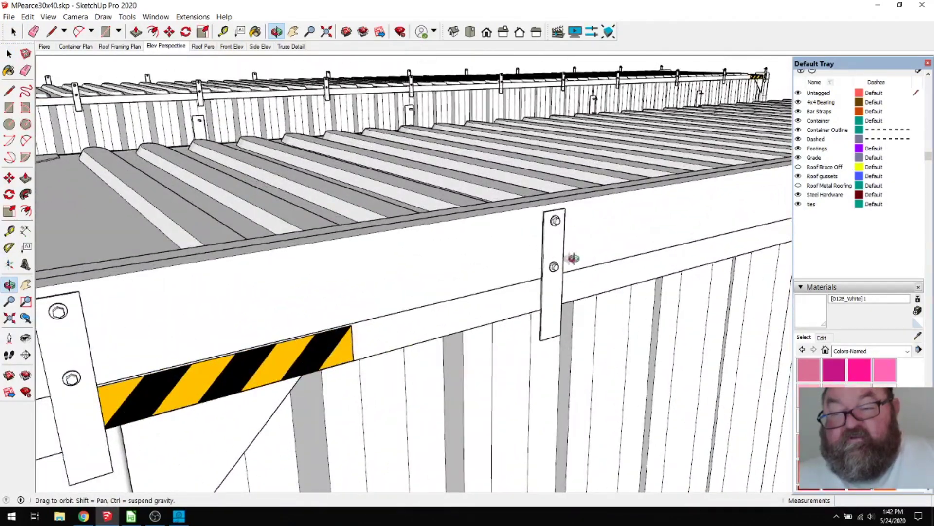
pyautogui.scroll(-1, 583, 263)
pyautogui.scroll(1, 139, 365)
pyautogui.moveTo(316, 313); pyautogui.dragTo(444, 308)
pyautogui.scroll(3, 242, 419)
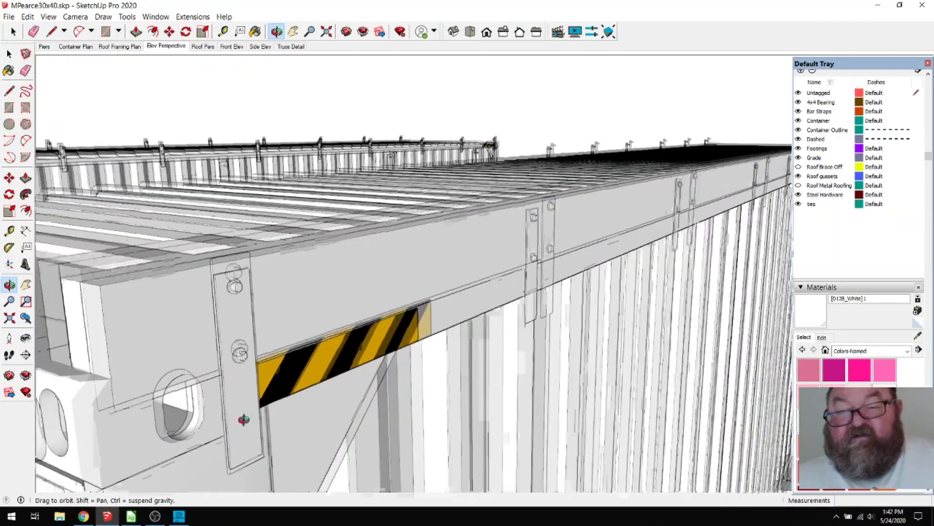
pyautogui.scroll(-2, 250, 311)
pyautogui.scroll(4, 253, 321)
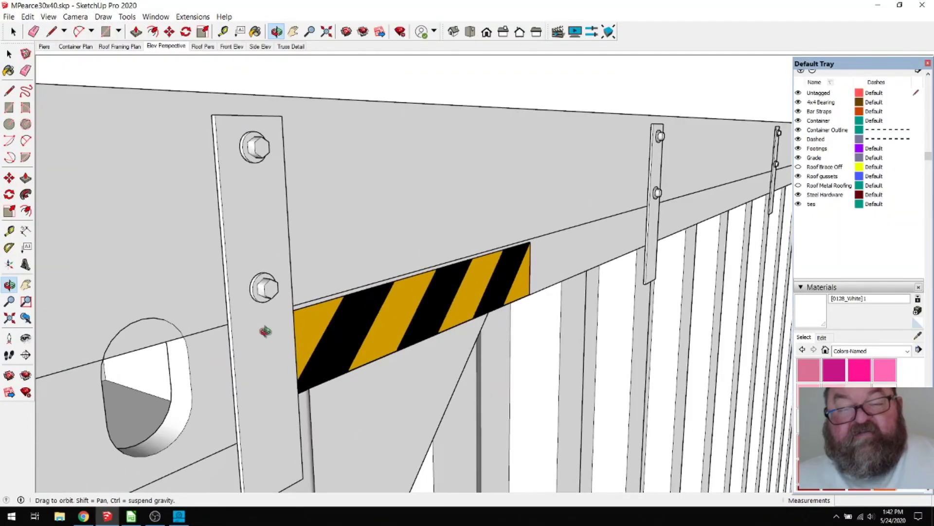
# Step: Open the strap row down to the corner strap's bolts and move the lower bolt straight up by 1"
pyautogui.click(9, 55)
pyautogui.click(9, 54)
pyautogui.click(280, 290)
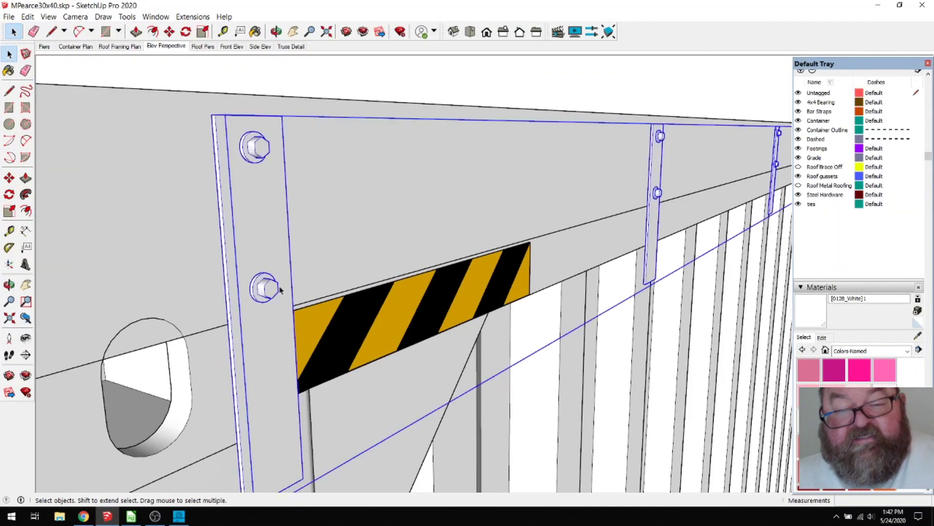
pyautogui.doubleClick(275, 289)
pyautogui.doubleClick(271, 289)
pyautogui.click(268, 289)
pyautogui.doubleClick(268, 289)
pyautogui.click(268, 289)
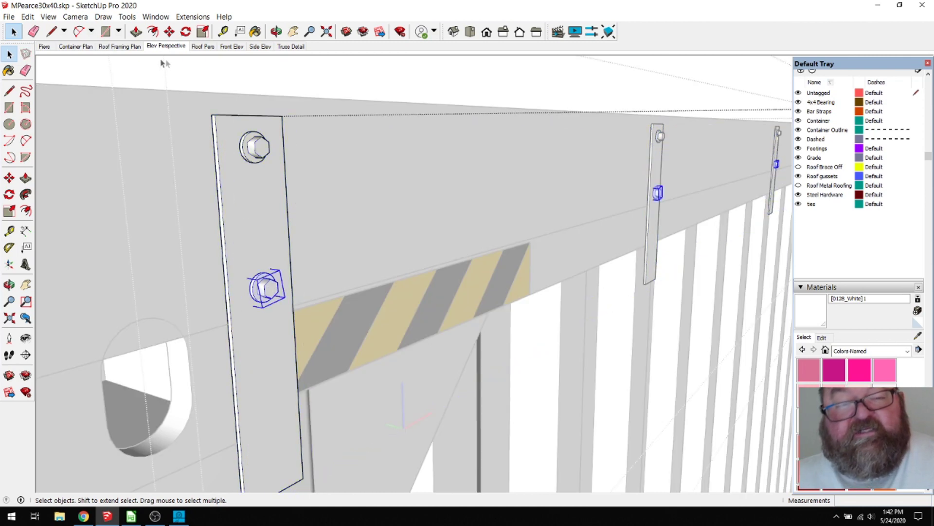
pyautogui.click(169, 32)
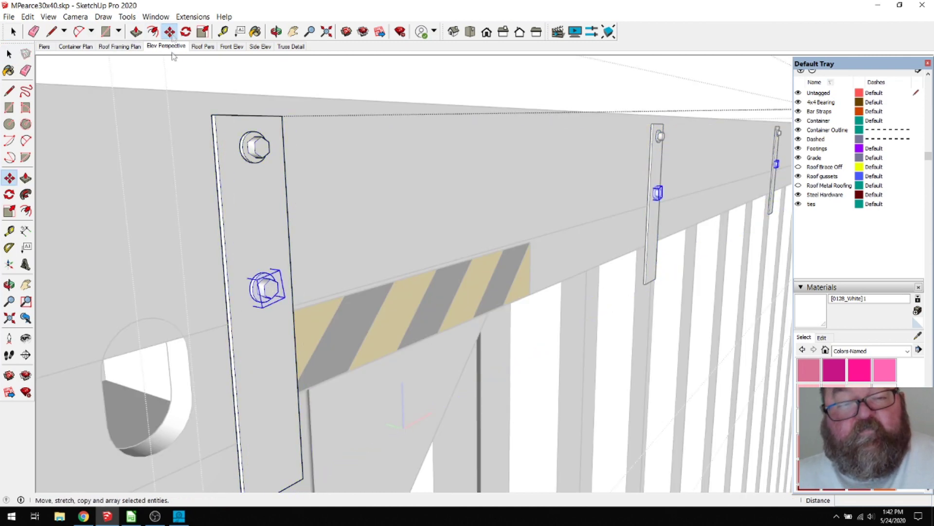
pyautogui.click(228, 262)
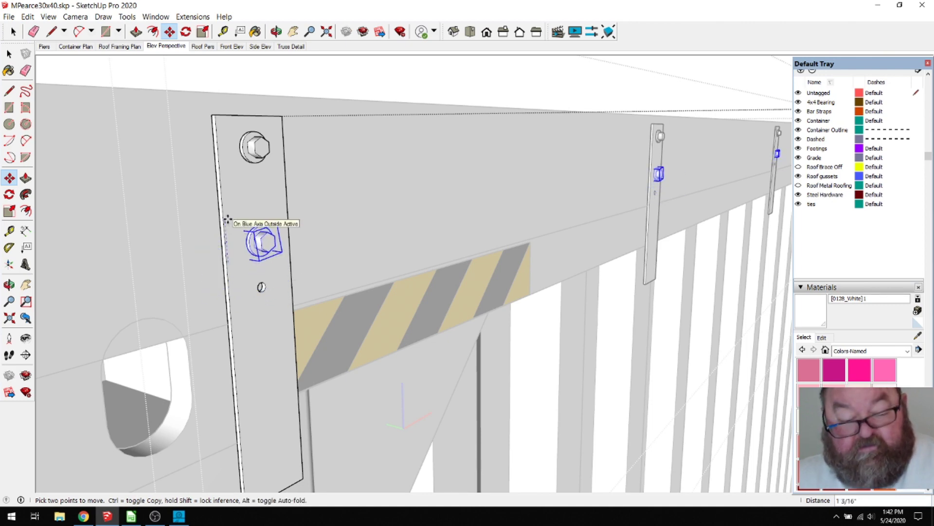
pyautogui.write('1')
pyautogui.press('Return')
pyautogui.press('space')
# Step: Open the strap plate for editing and move its exposed lower bolt hole up 1" behind the lower bolt
pyautogui.click(240, 320)
pyautogui.doubleClick(244, 318)
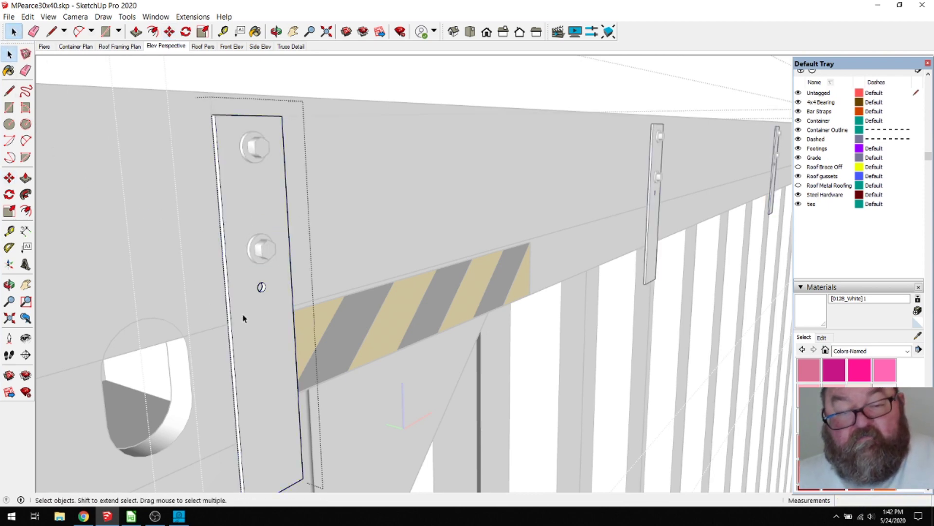
pyautogui.click(169, 32)
pyautogui.click(227, 289)
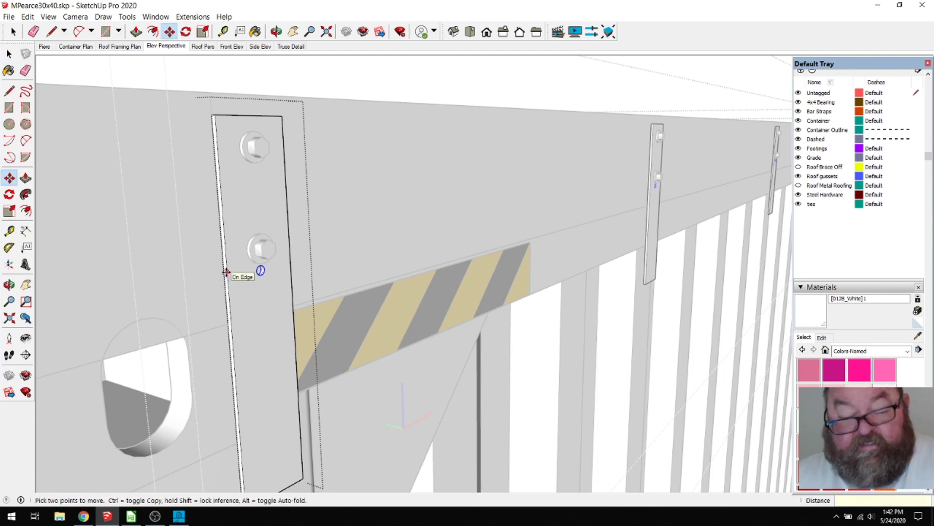
pyautogui.press('Return')
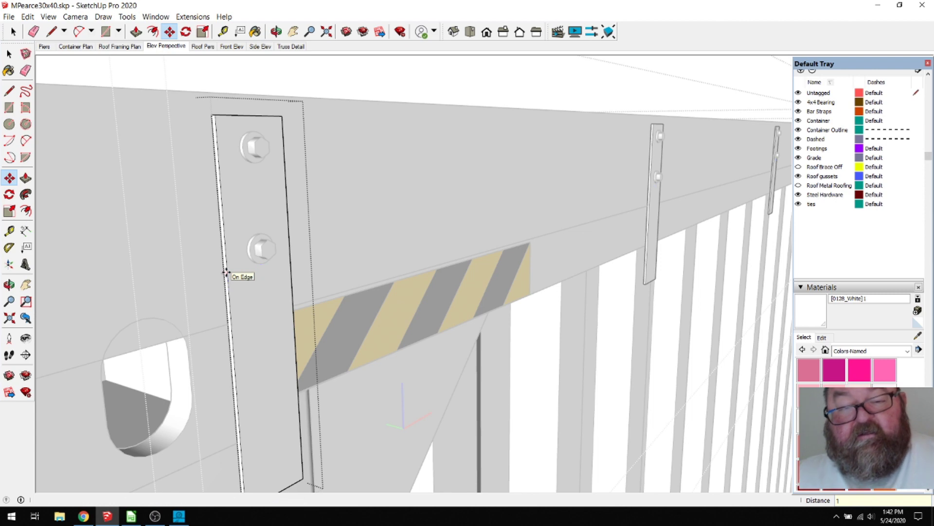
pyautogui.press('space')
pyautogui.click(152, 145)
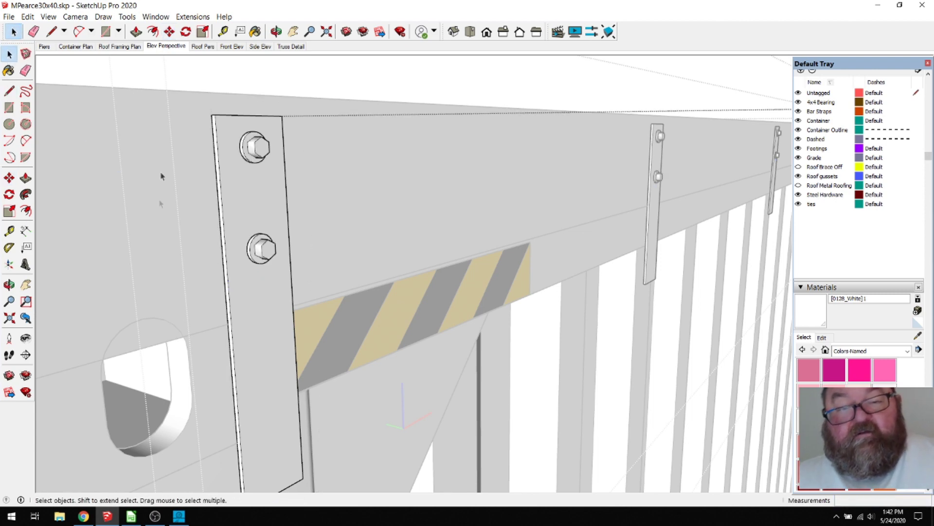
# Step: Examine the straps and both bolt positions along the doubled beam from the door-end corner
pyautogui.scroll(-3, 224, 214)
pyautogui.moveTo(223, 214); pyautogui.dragTo(265, 94, button='middle')
pyautogui.scroll(-2, 287, 250)
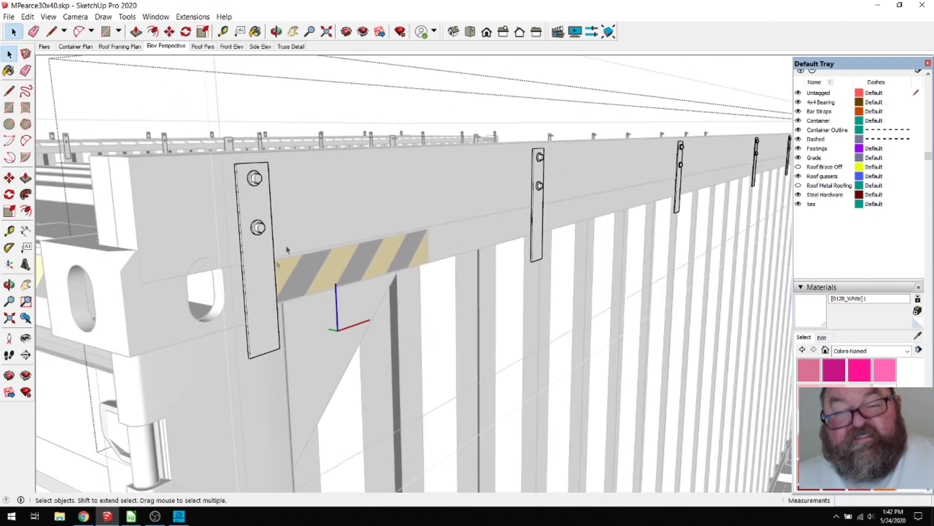
pyautogui.scroll(-3, 262, 292)
pyautogui.moveTo(262, 292); pyautogui.dragTo(272, 92, button='middle')
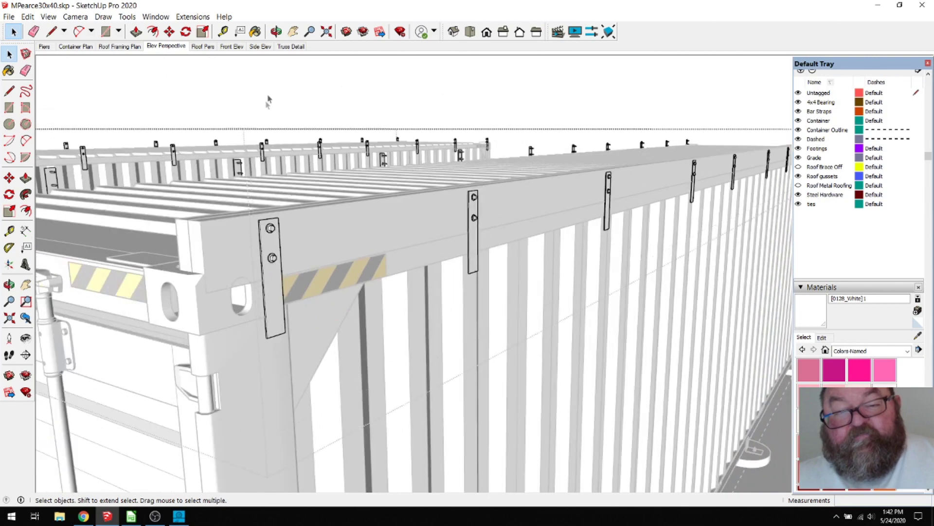
pyautogui.scroll(5, 275, 287)
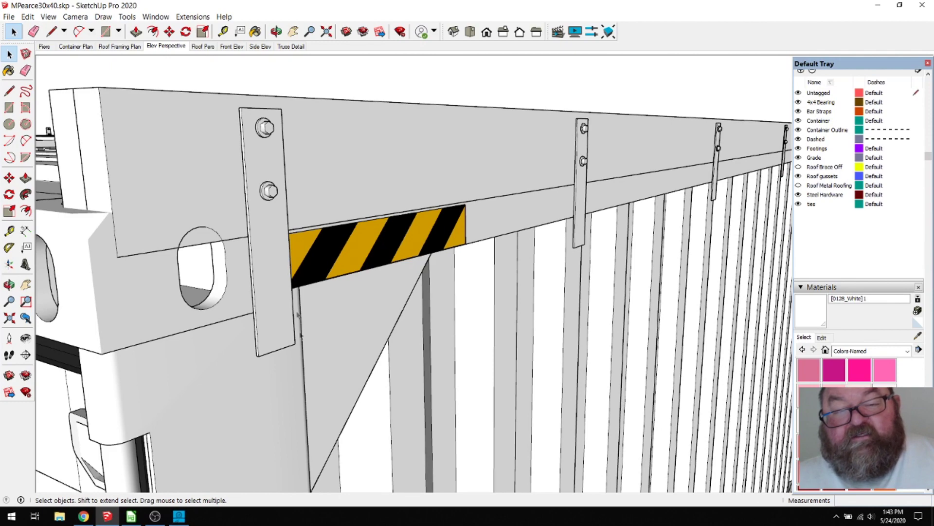
# Step: Switch to Chrome and search Google for "tech screws" in a new tab
pyautogui.scroll(-4, 259, 267)
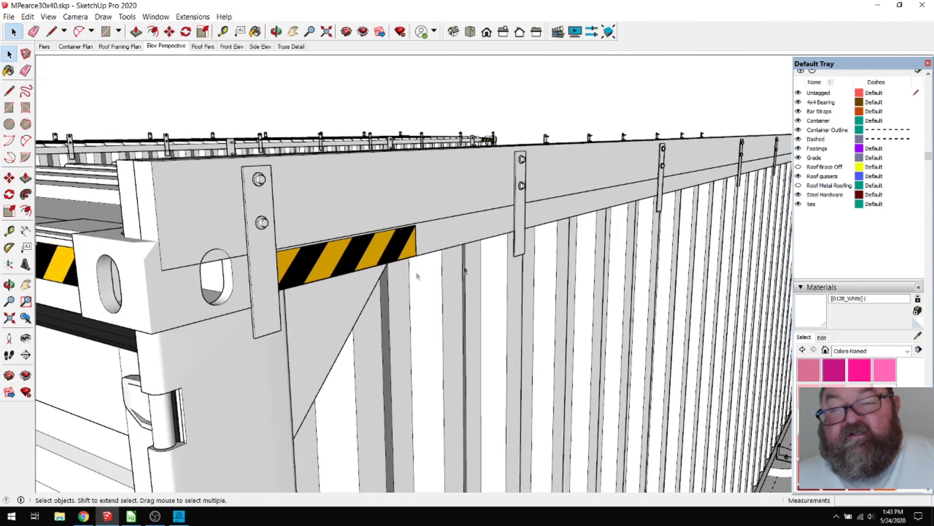
pyautogui.scroll(4, 252, 267)
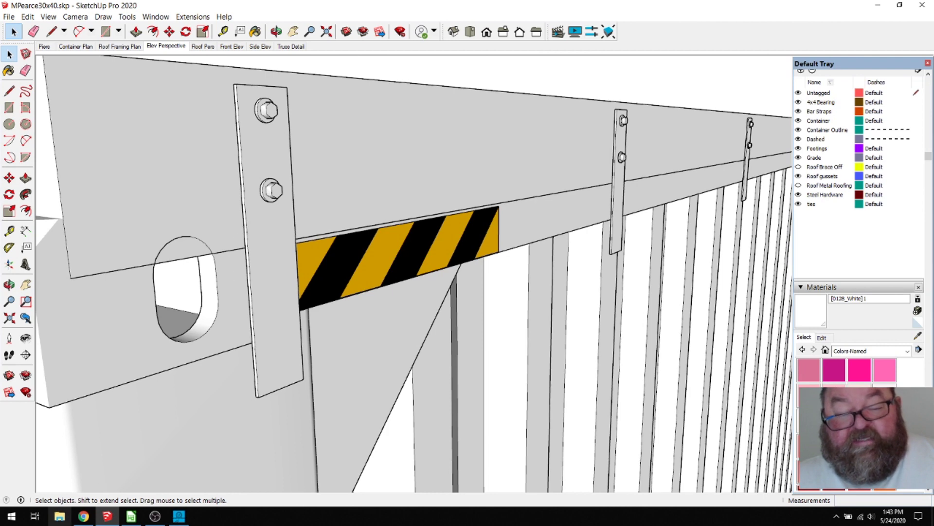
pyautogui.click(83, 516)
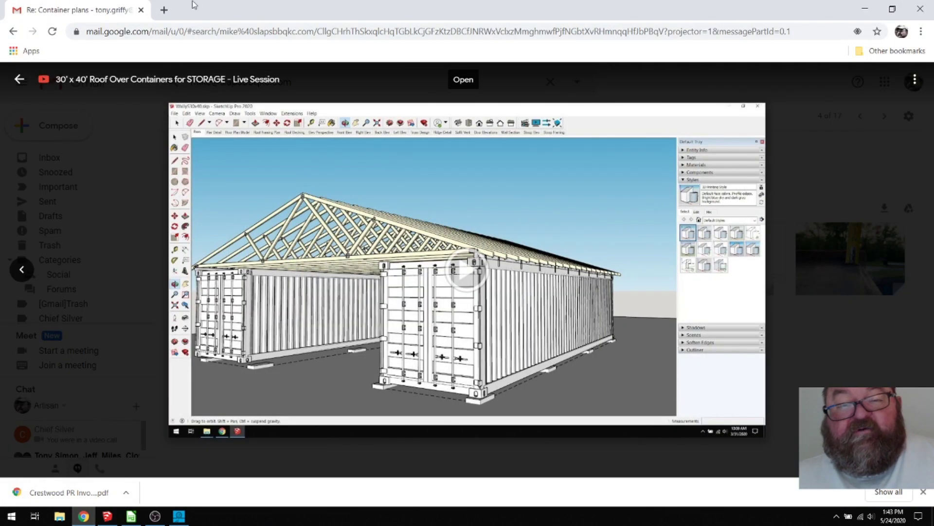
pyautogui.click(164, 10)
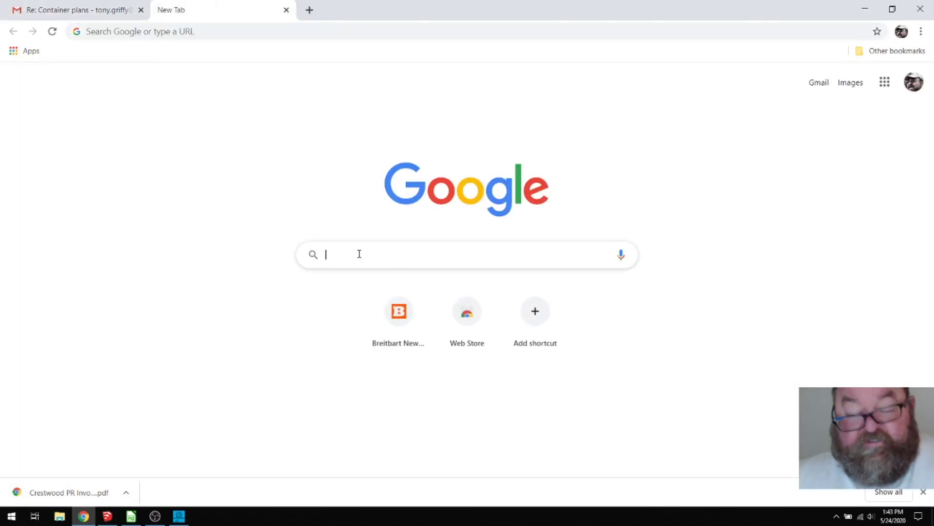
pyautogui.write('tech s')
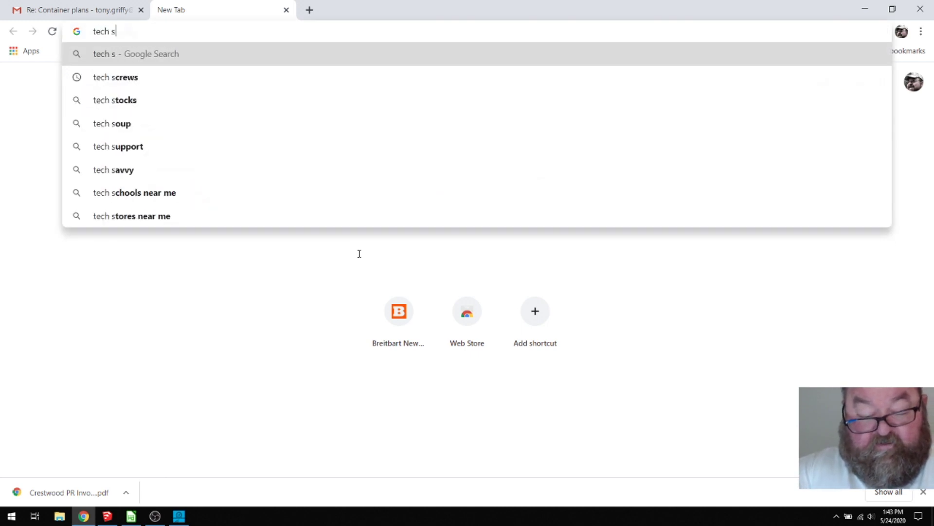
pyautogui.write('crews')
pyautogui.press('Return')
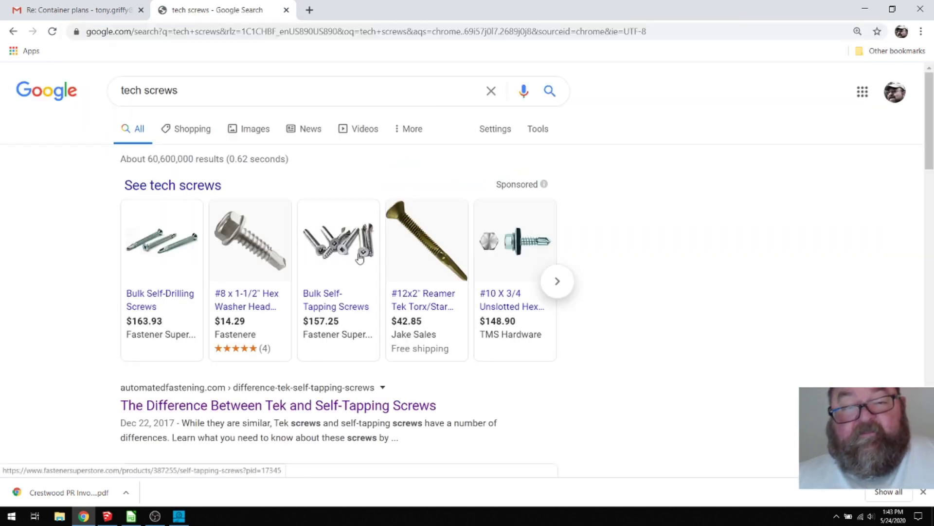
# Step: Open the #8 x 1-1/2" hex washer head screw listing and examine the pictured screw's threads and drill tip
pyautogui.click(250, 234)
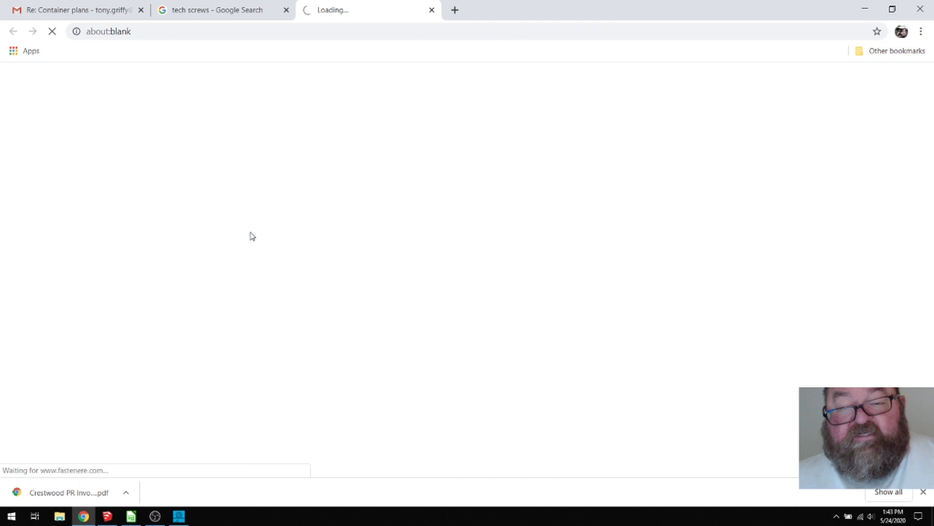
pyautogui.scroll(-2, 461, 347)
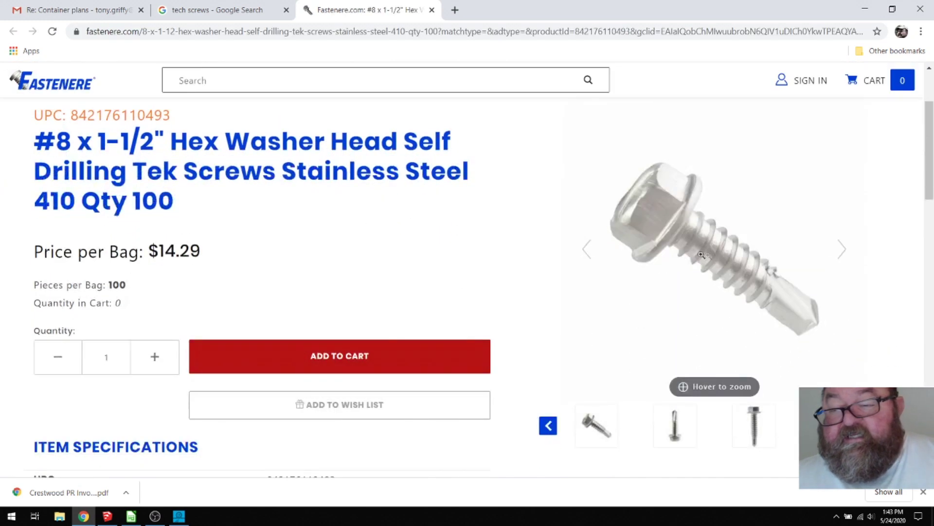
pyautogui.moveTo(778, 292)
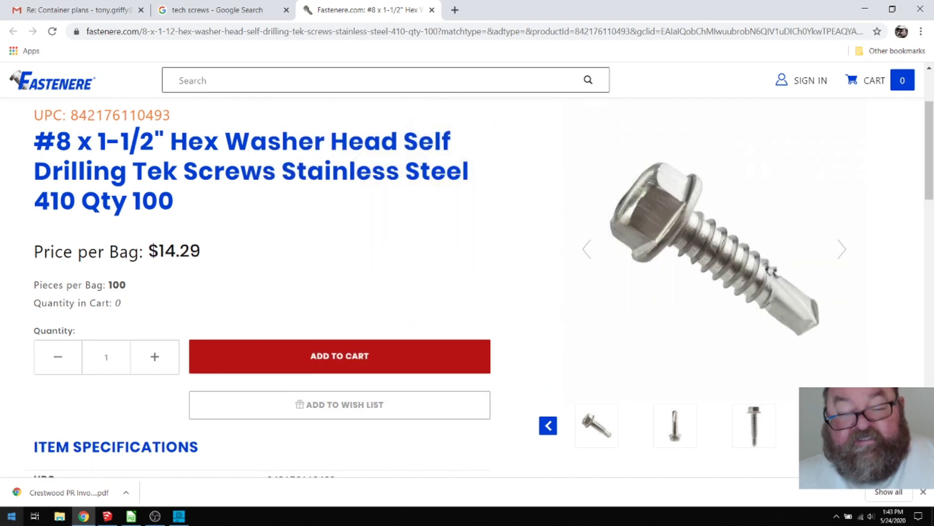
# Step: Switch back to SketchUp, open the strap row down to the corner strap's bolts and select the lower bolt
pyautogui.click(107, 517)
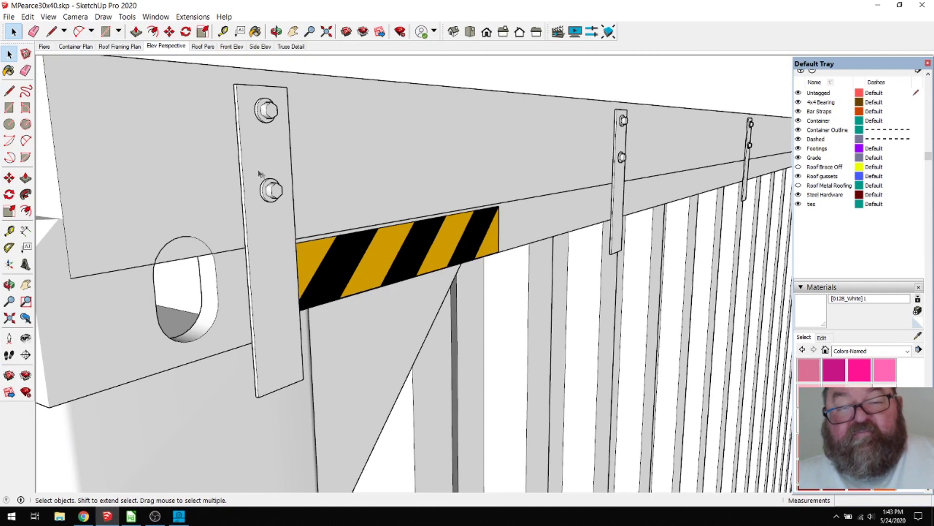
pyautogui.scroll(-3, 385, 272)
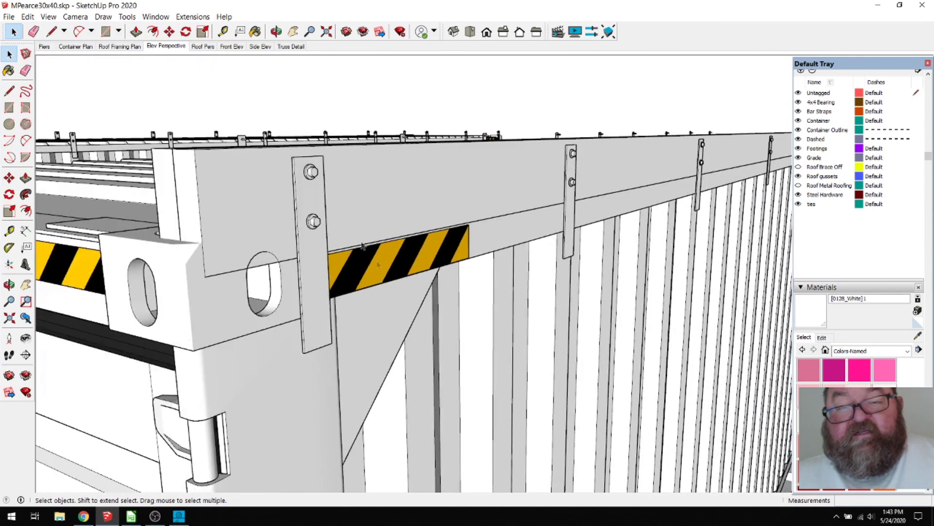
pyautogui.scroll(3, 301, 255)
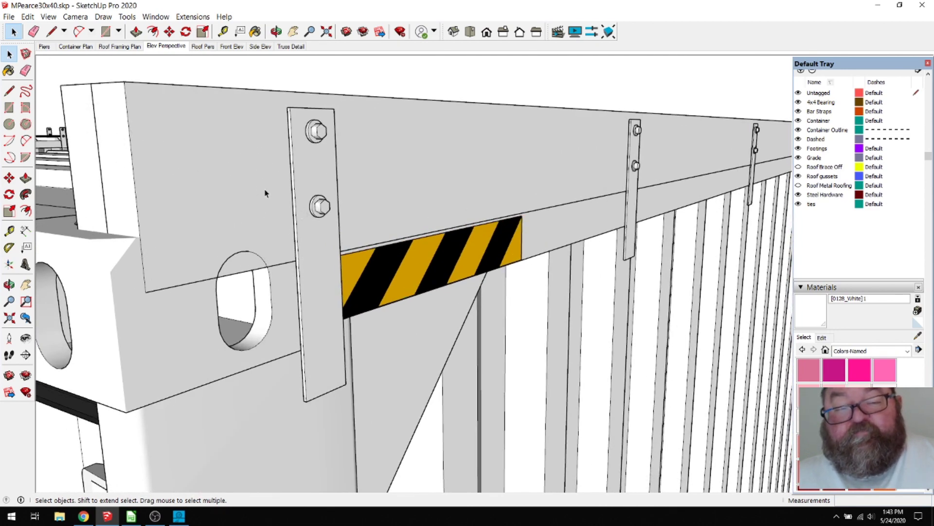
pyautogui.click(323, 212)
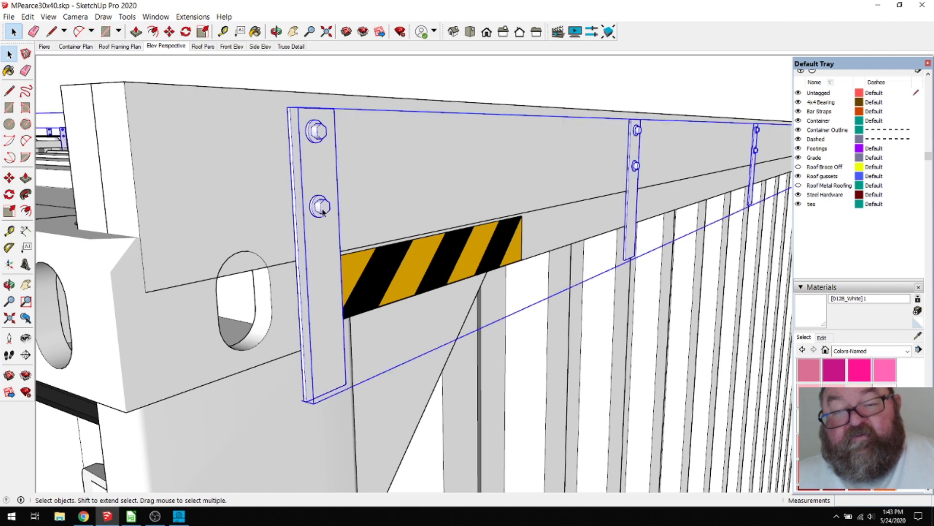
pyautogui.doubleClick(316, 185)
pyautogui.doubleClick(320, 209)
pyautogui.click(320, 210)
pyautogui.doubleClick(319, 209)
pyautogui.click(320, 210)
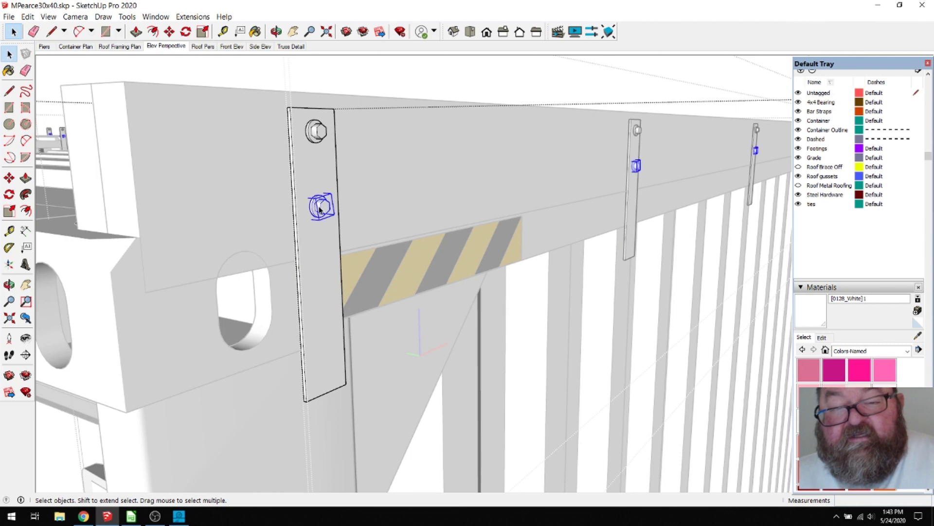
pyautogui.click(169, 32)
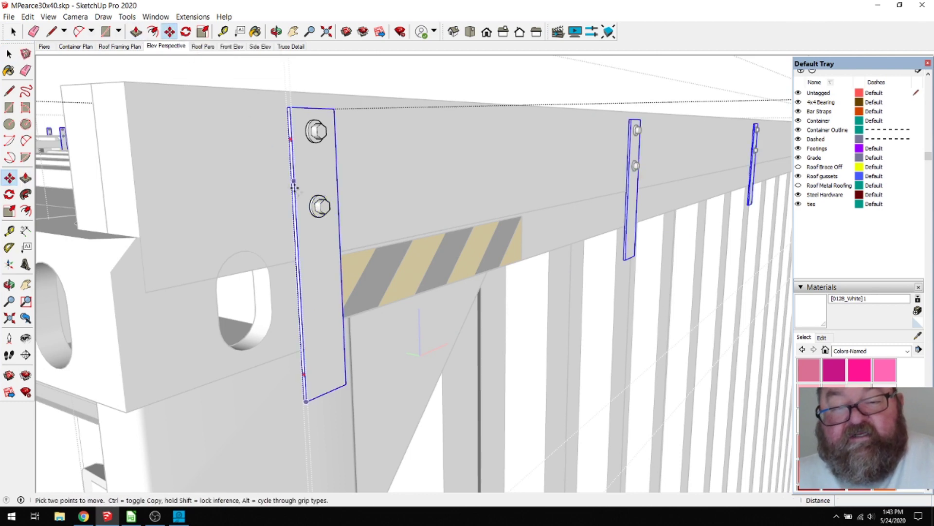
pyautogui.click(300, 194)
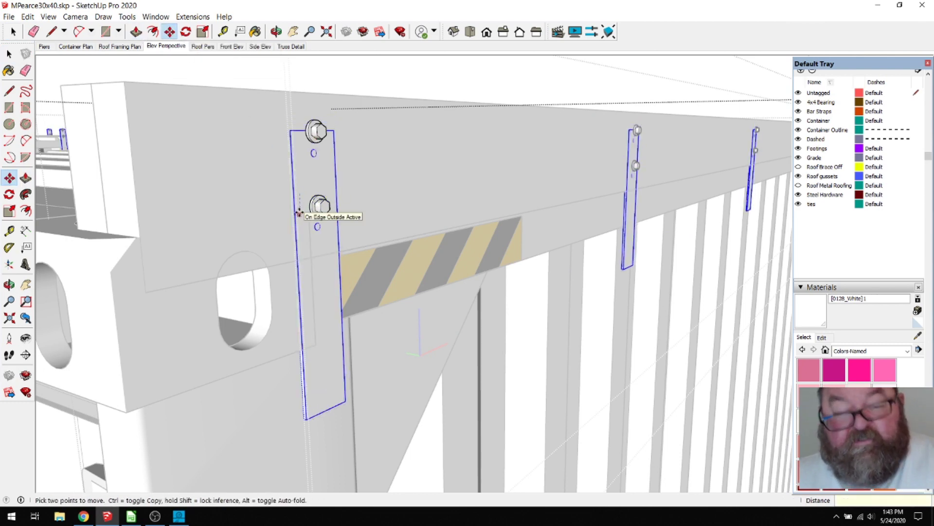
pyautogui.press('Escape')
pyautogui.click(14, 34)
# Step: Copy the corner strap's lower bolt straight down onto the container's top rail and close the strap group
pyautogui.click(323, 208)
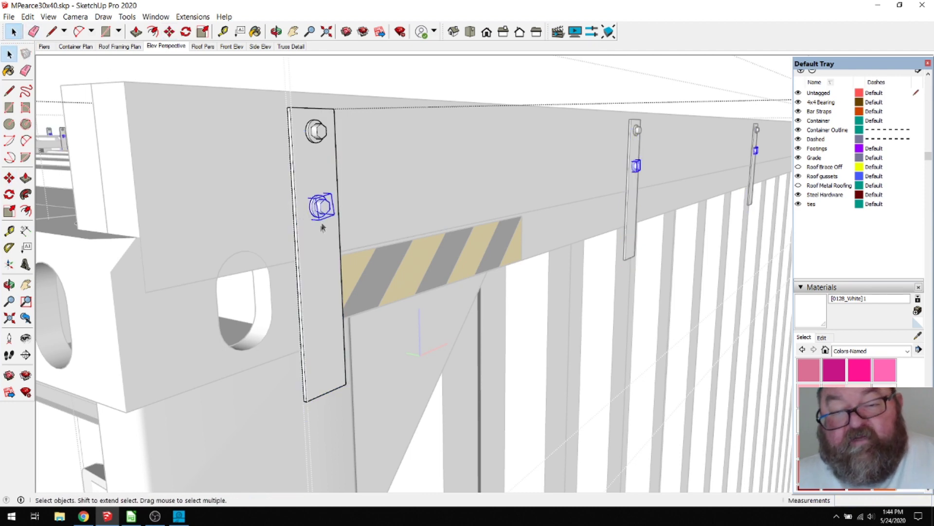
pyautogui.click(169, 31)
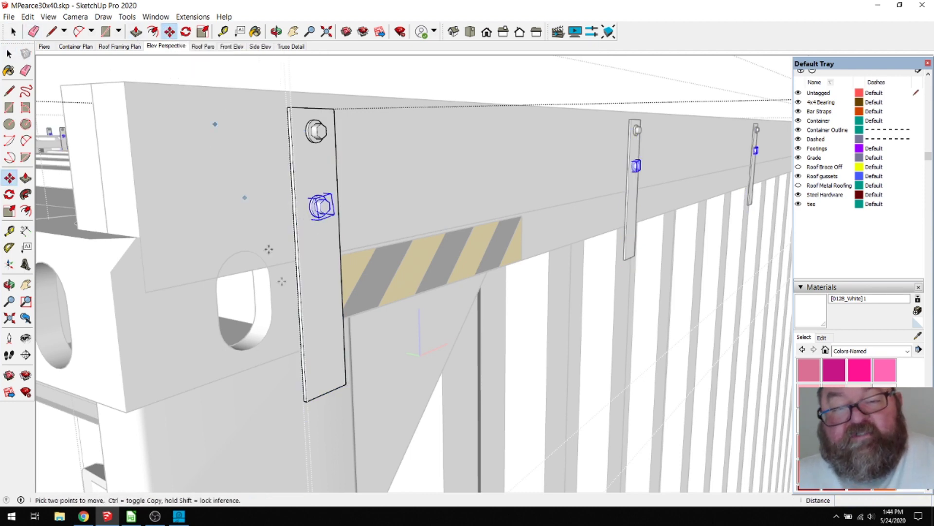
pyautogui.press('ctrl')
pyautogui.click(296, 233)
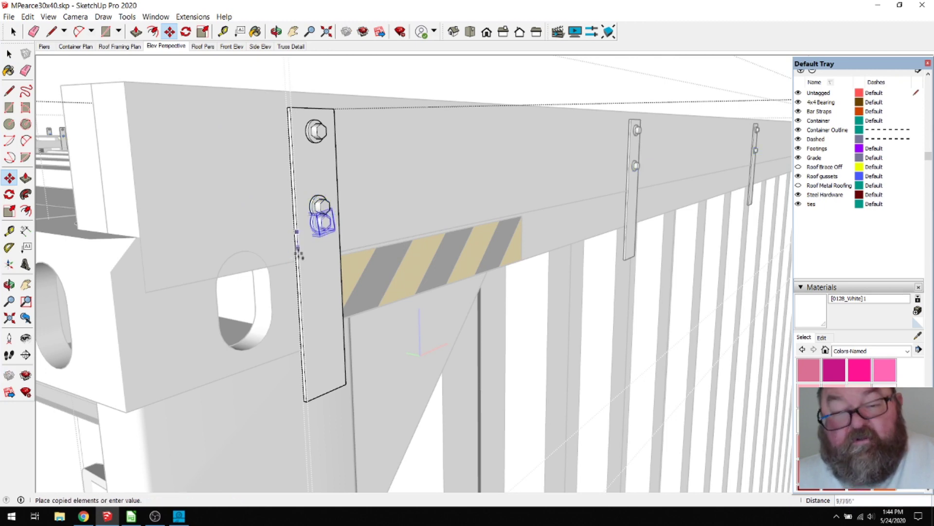
pyautogui.click(302, 319)
pyautogui.press('space')
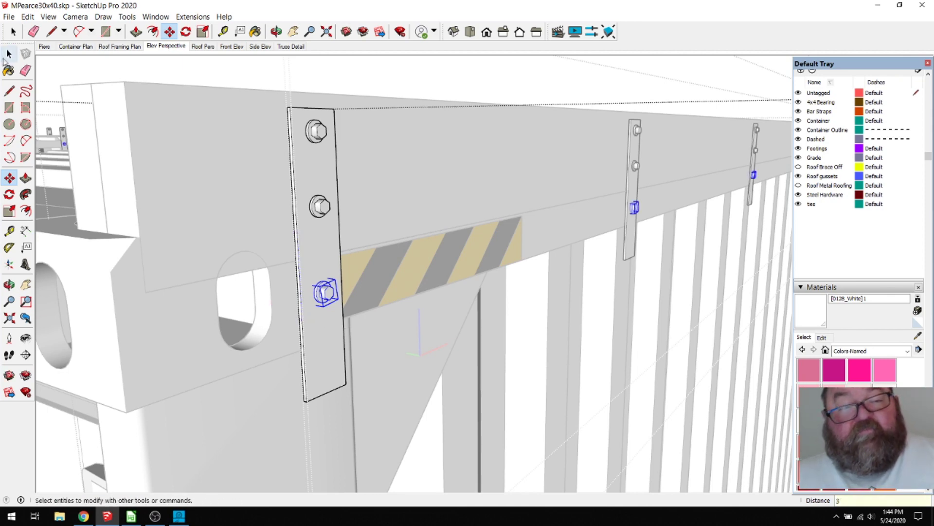
pyautogui.click(390, 161)
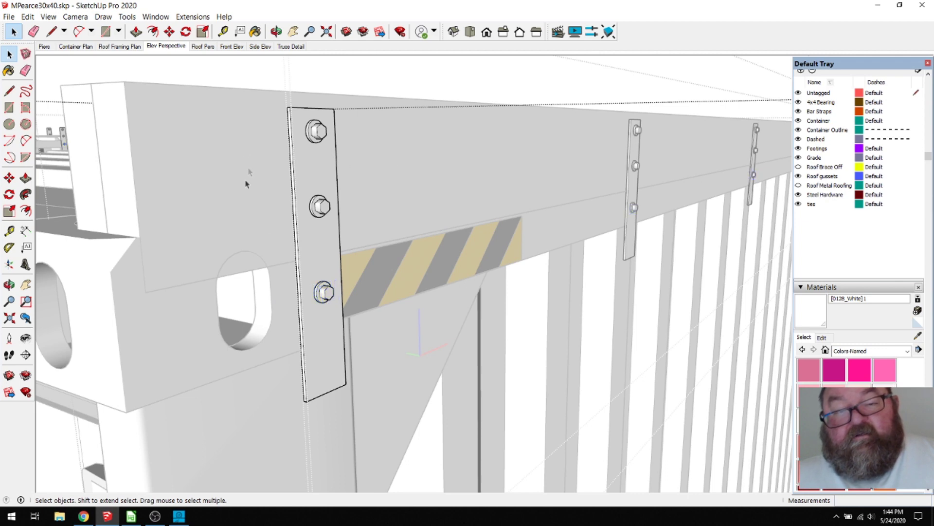
pyautogui.scroll(-5, 340, 309)
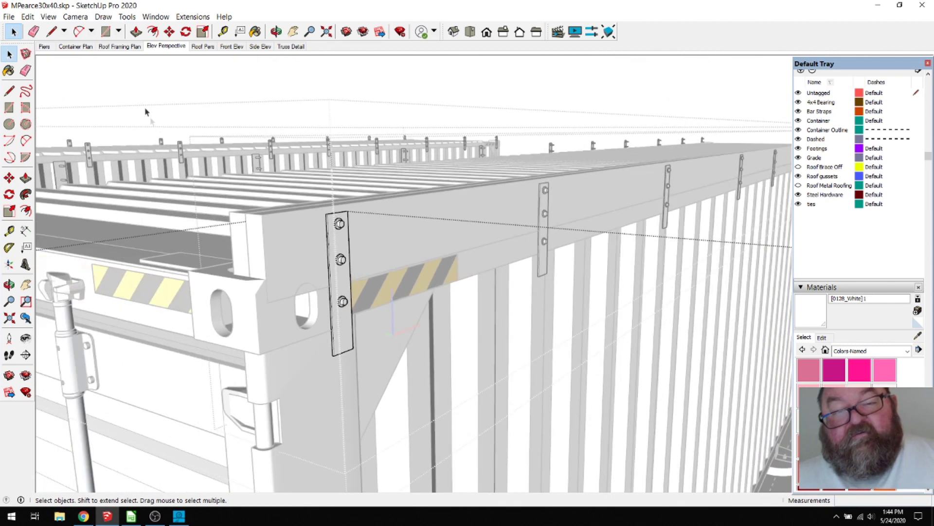
pyautogui.click(134, 84)
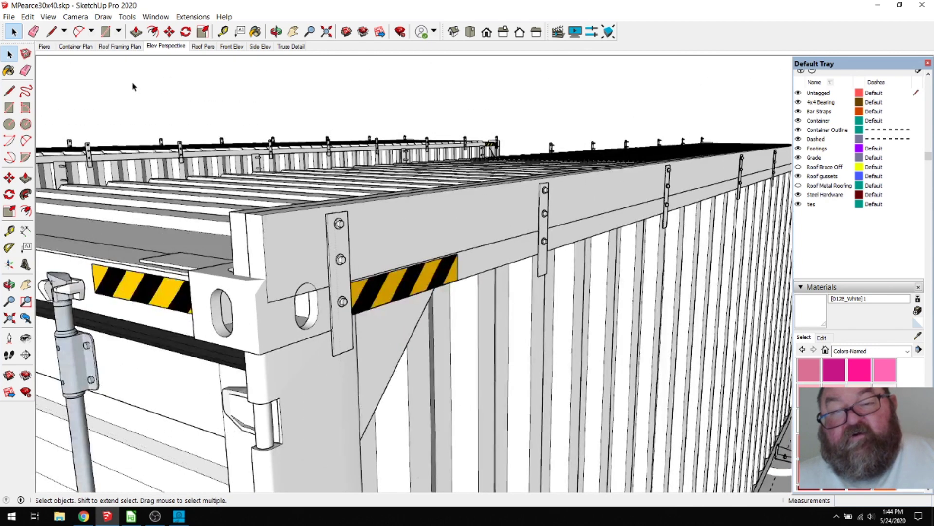
# Step: Examine the third bolts in the container's top rail on the corner strap and the neighbouring straps
pyautogui.scroll(5, 317, 330)
pyautogui.scroll(1, 318, 330)
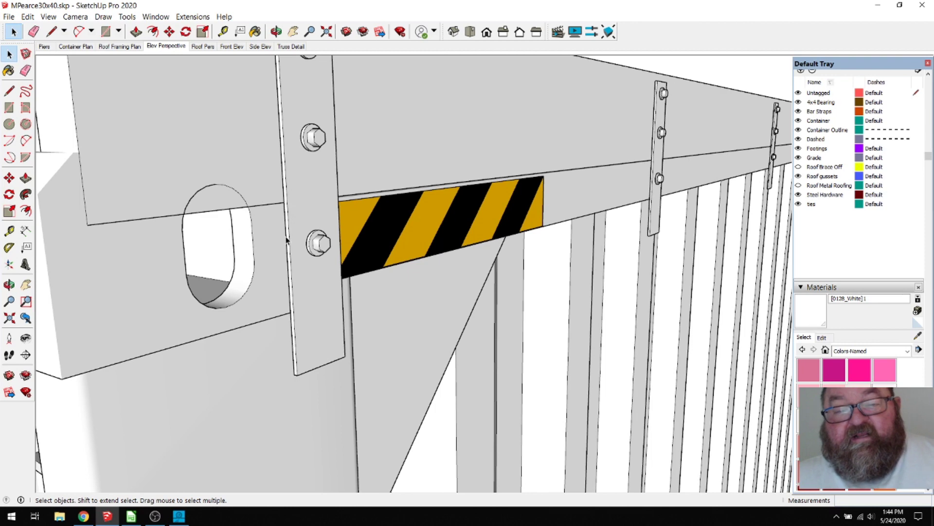
pyautogui.scroll(-3, 179, 271)
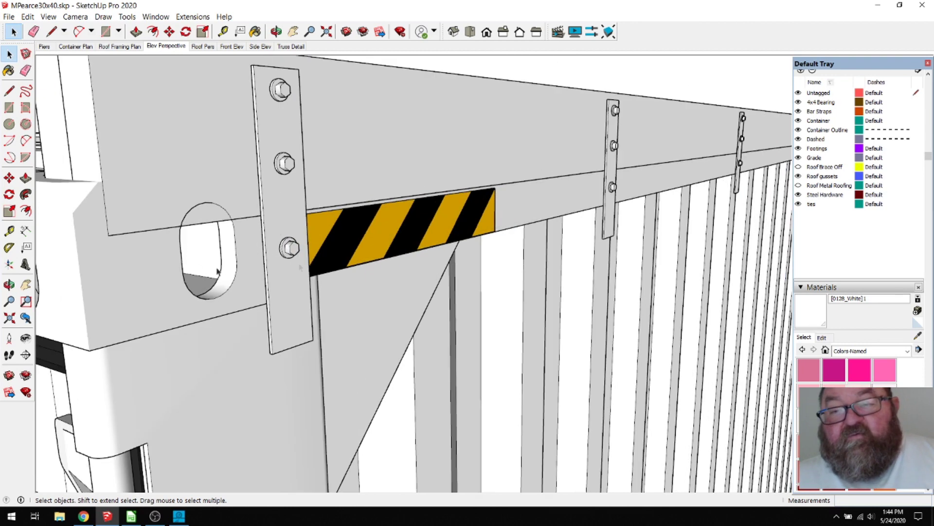
pyautogui.scroll(5, 632, 205)
pyautogui.scroll(2, 579, 174)
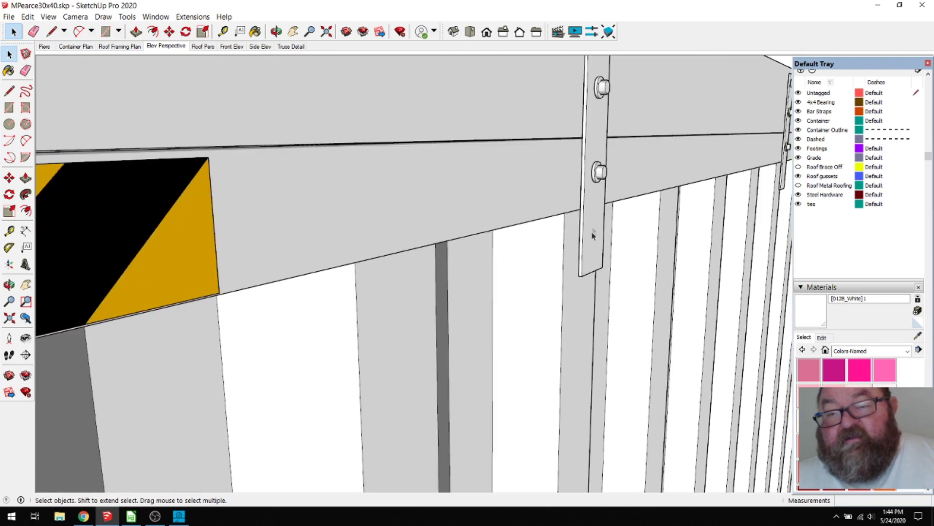
pyautogui.scroll(-5, 574, 267)
pyautogui.scroll(1, 416, 277)
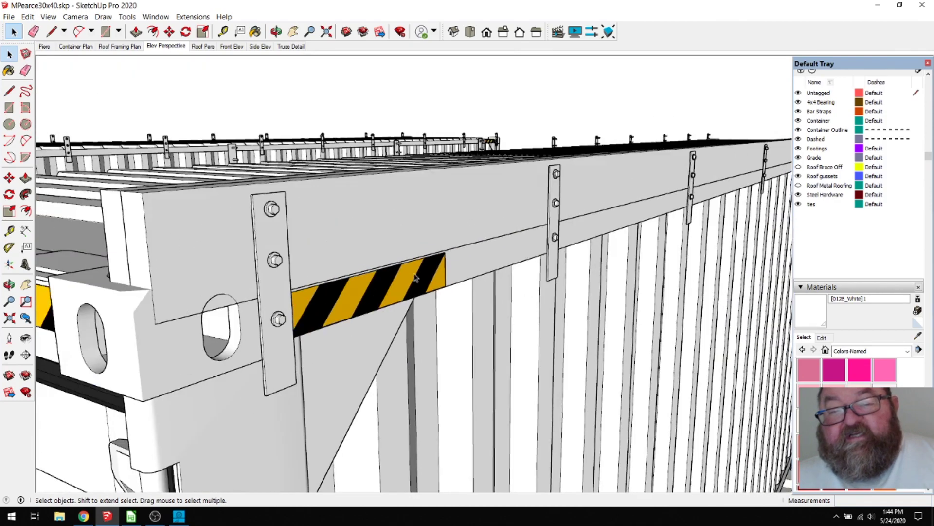
pyautogui.scroll(-1, 275, 272)
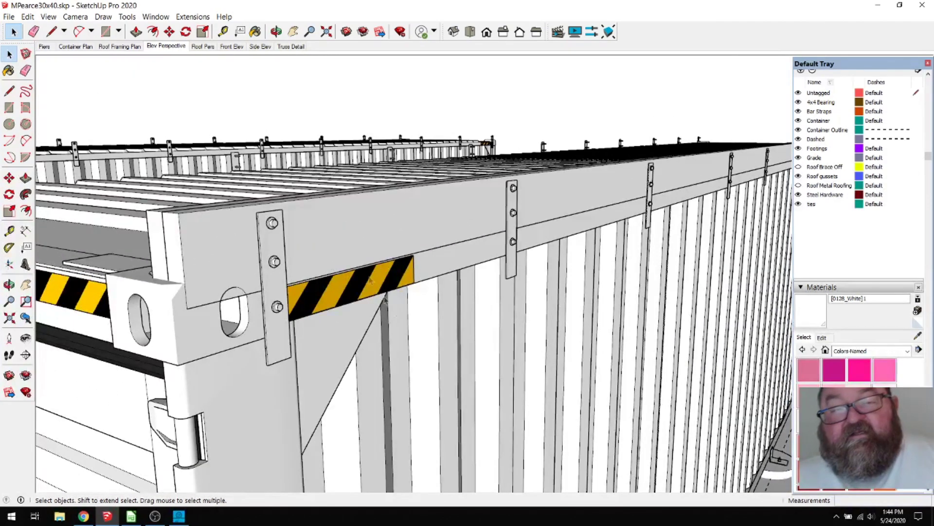
# Step: Examine the doubled beam's end above the container's corner casting and the bolts through the corner strap
pyautogui.click(276, 32)
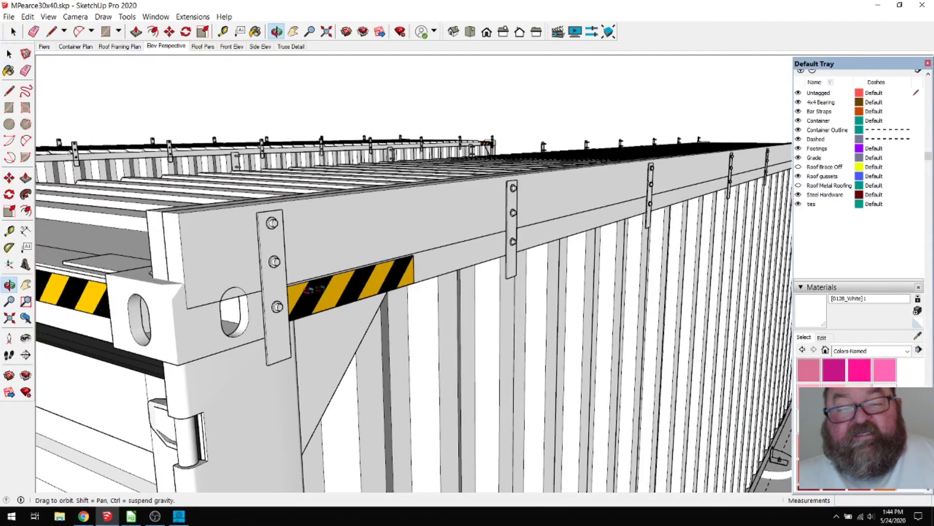
pyautogui.moveTo(309, 290); pyautogui.dragTo(417, 268)
pyautogui.moveTo(348, 275); pyautogui.dragTo(284, 212)
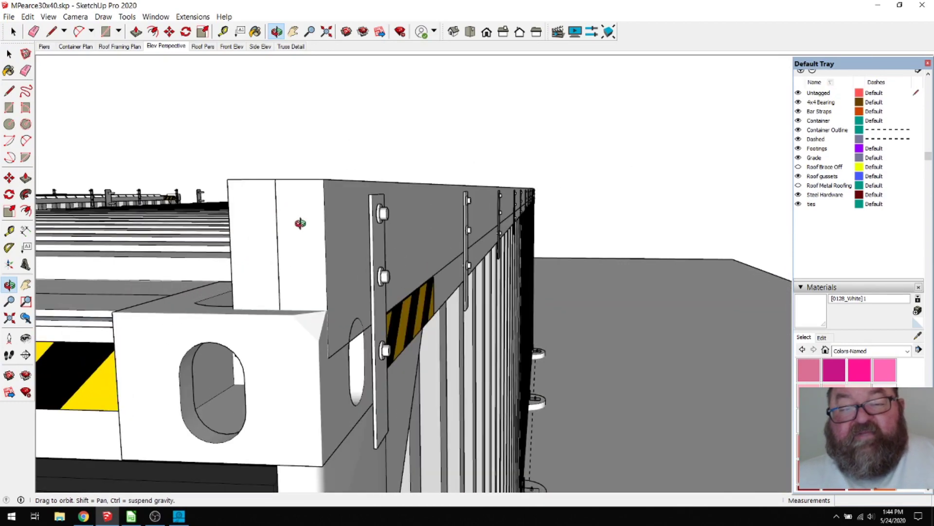
pyautogui.moveTo(335, 305); pyautogui.dragTo(292, 301)
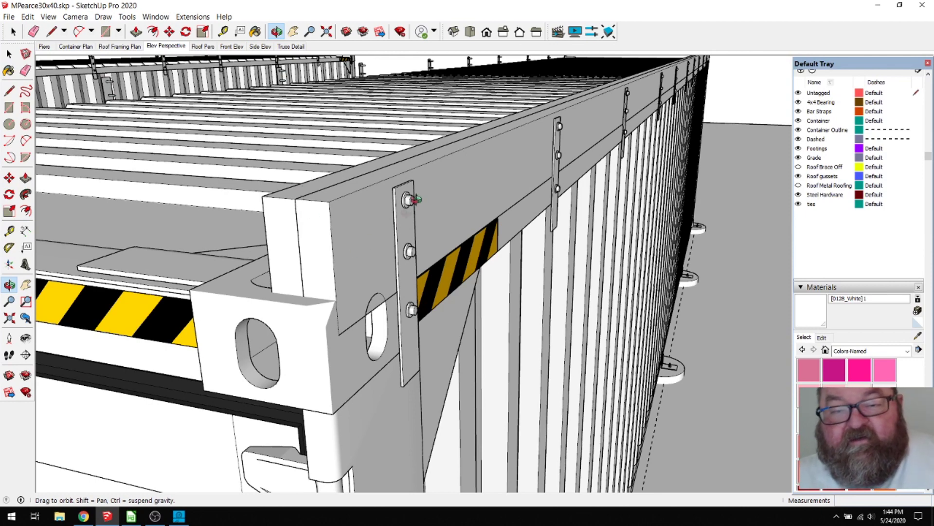
pyautogui.moveTo(383, 278); pyautogui.dragTo(404, 338)
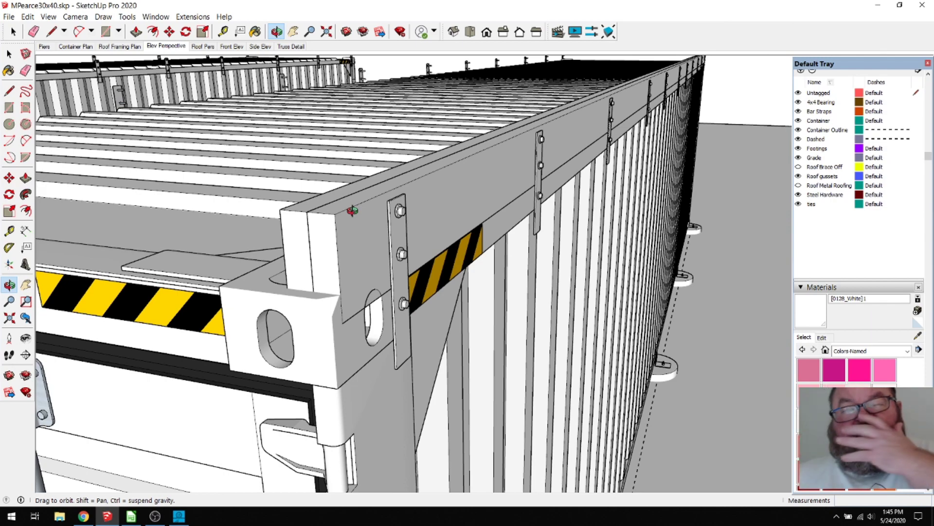
# Step: Examine the doubled beam and its row of straps along the container's top edge from above the door end
pyautogui.moveTo(405, 214); pyautogui.dragTo(576, 303)
pyautogui.scroll(-3, 576, 304)
pyautogui.scroll(4, 507, 286)
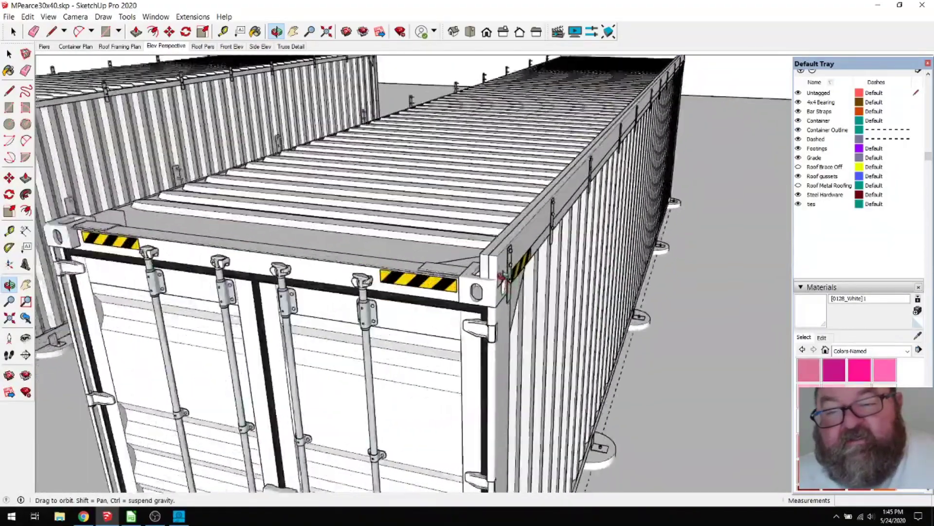
pyautogui.click(13, 32)
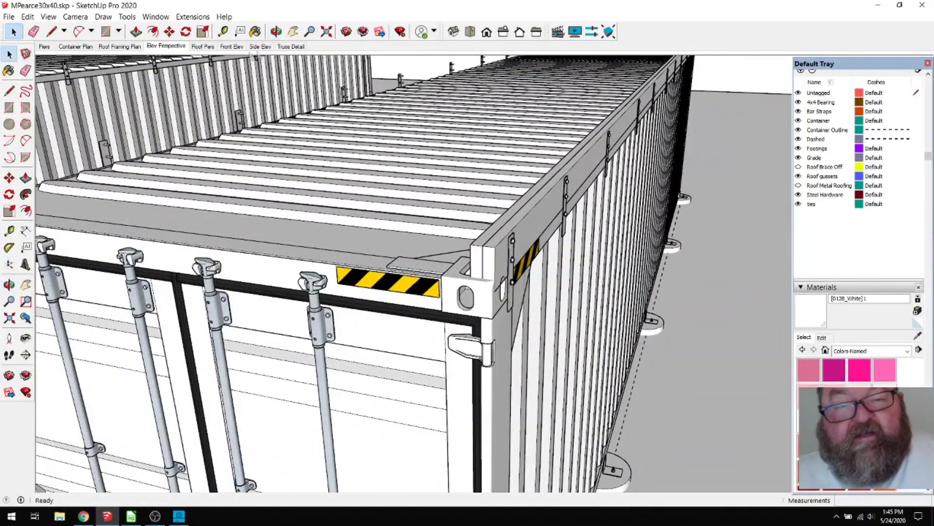
pyautogui.click(275, 32)
pyautogui.moveTo(273, 226); pyautogui.dragTo(528, 261)
pyautogui.press('space')
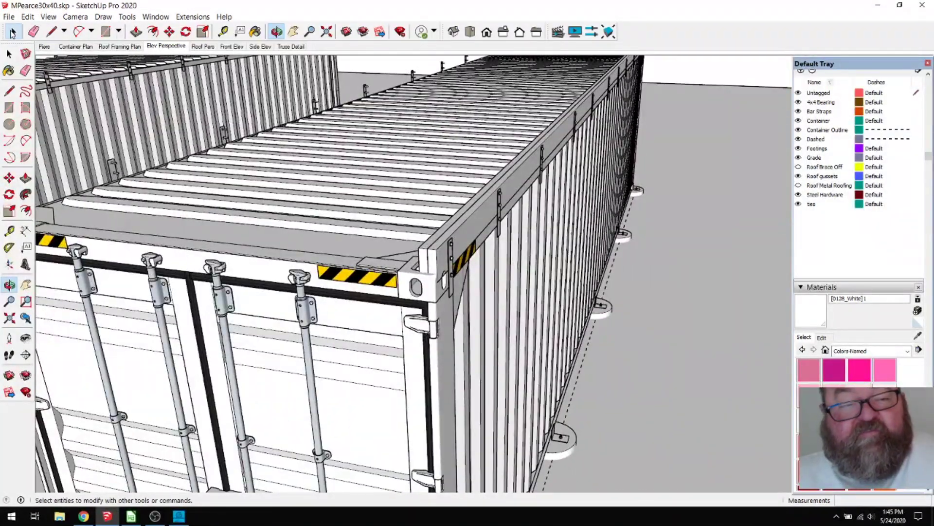
# Step: Group the two bearing beam plies along the container's strapped top edge into one doubled beam
pyautogui.scroll(3, 394, 276)
pyautogui.click(453, 253)
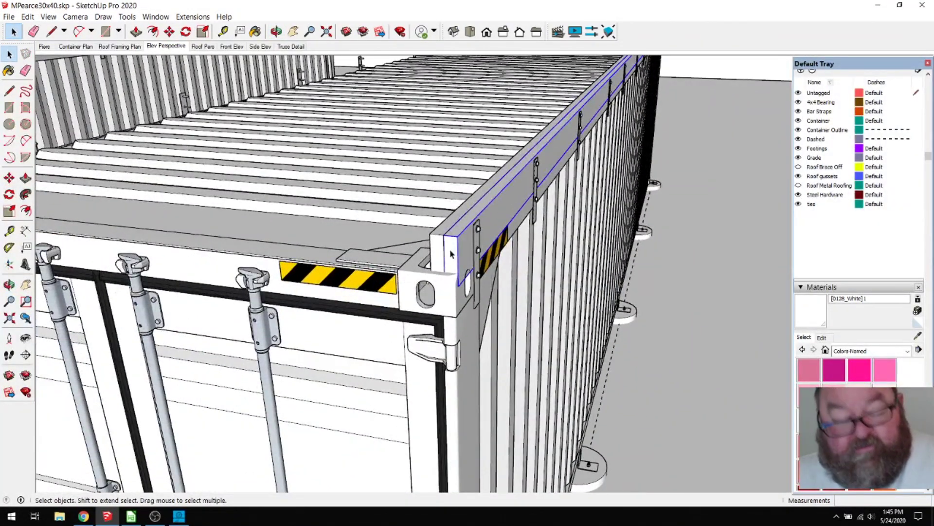
pyautogui.keyDown('shift'); pyautogui.click(441, 252); pyautogui.keyUp('shift')
pyautogui.rightClick(440, 249)
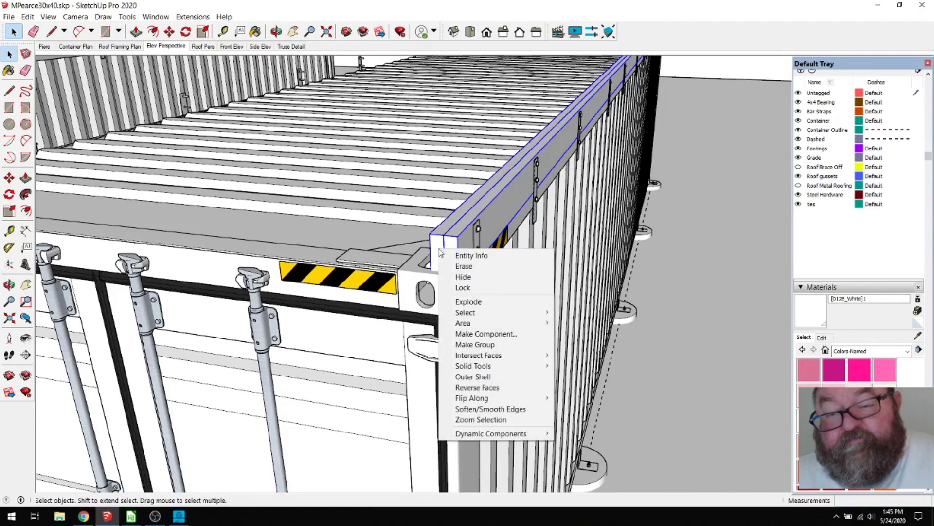
pyautogui.click(473, 345)
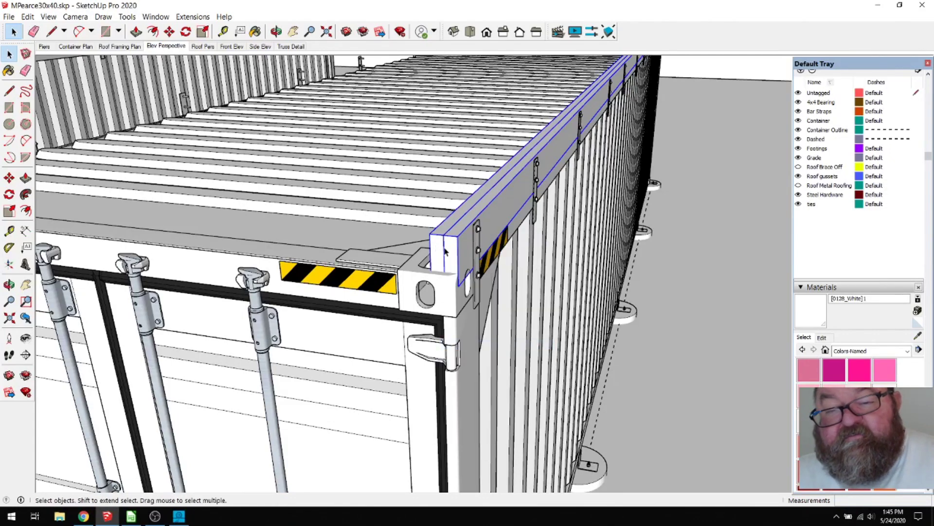
# Step: Examine the container's opposite top edge and the neighbouring container, where straps still lack a doubled beam
pyautogui.scroll(-4, 616, 326)
pyautogui.scroll(4, 459, 251)
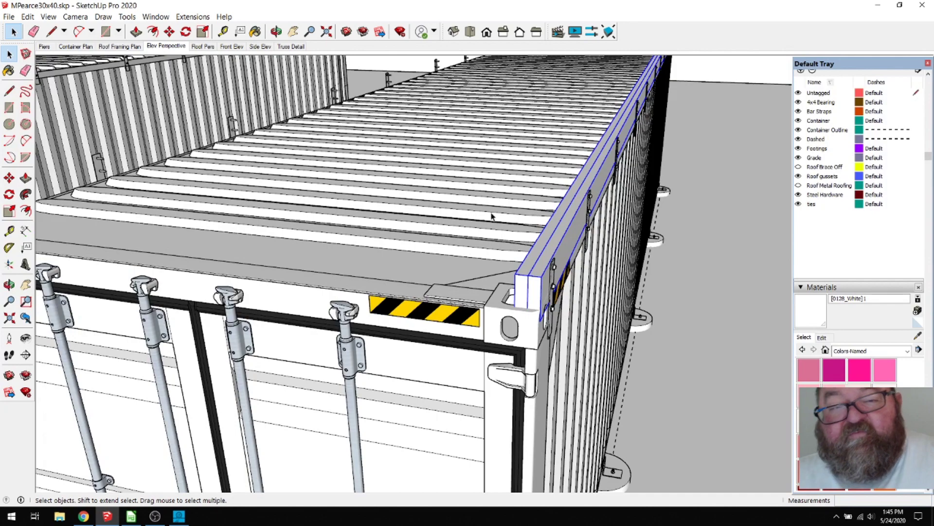
pyautogui.scroll(-3, 470, 277)
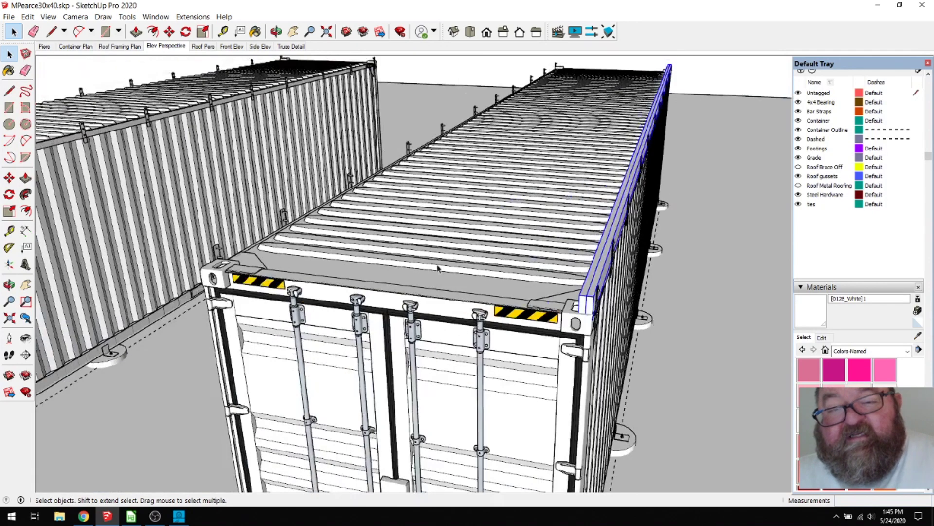
pyautogui.scroll(5, 246, 250)
pyautogui.keyDown('shift'); pyautogui.moveTo(243, 249); pyautogui.dragTo(534, 327, button='middle'); pyautogui.keyUp('shift')
pyautogui.scroll(-3, 535, 329)
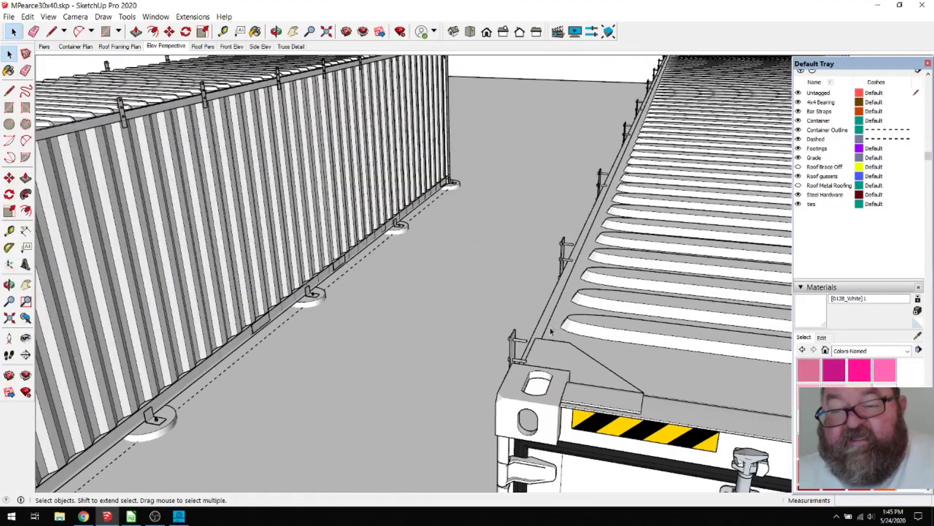
pyautogui.scroll(-5, 551, 322)
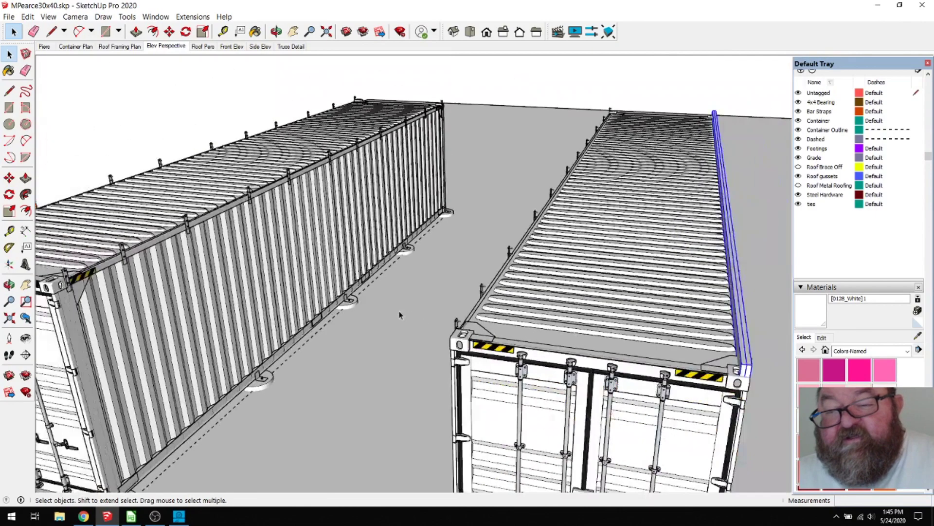
pyautogui.scroll(6, 584, 306)
pyautogui.scroll(3, 584, 305)
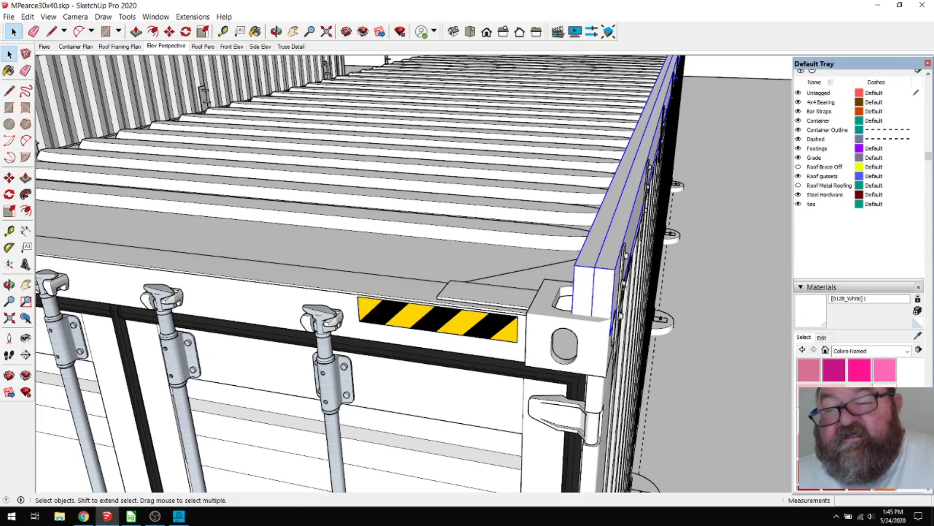
pyautogui.scroll(-4, 695, 344)
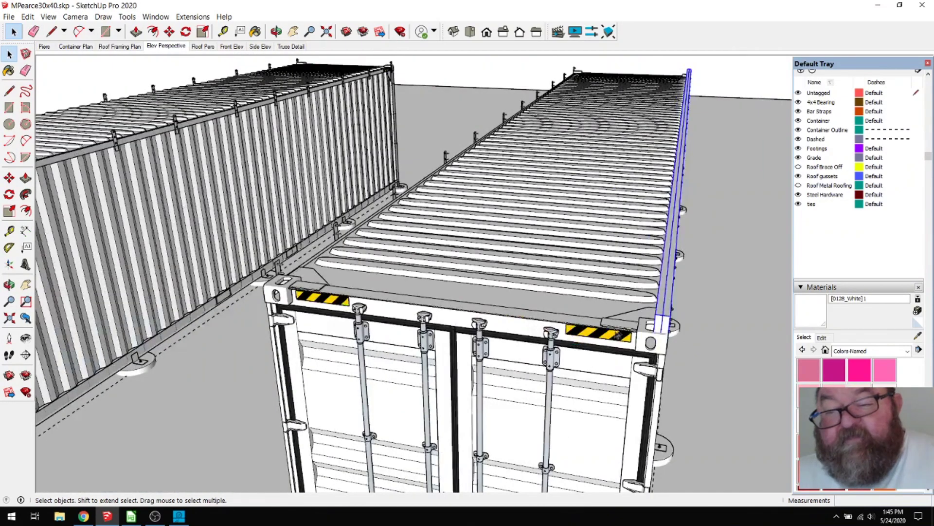
pyautogui.scroll(3, 667, 343)
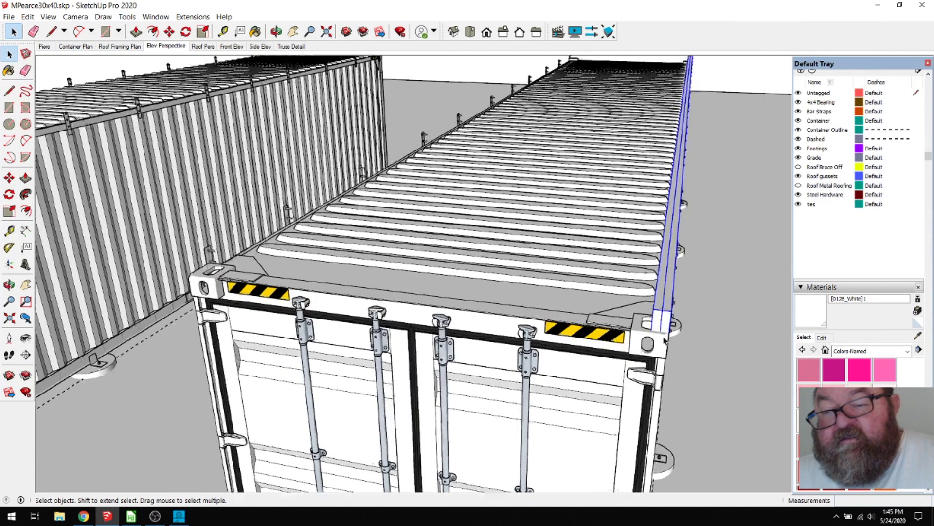
# Step: Turn the grouped doubled beam into a component named "beam"
pyautogui.press('m')
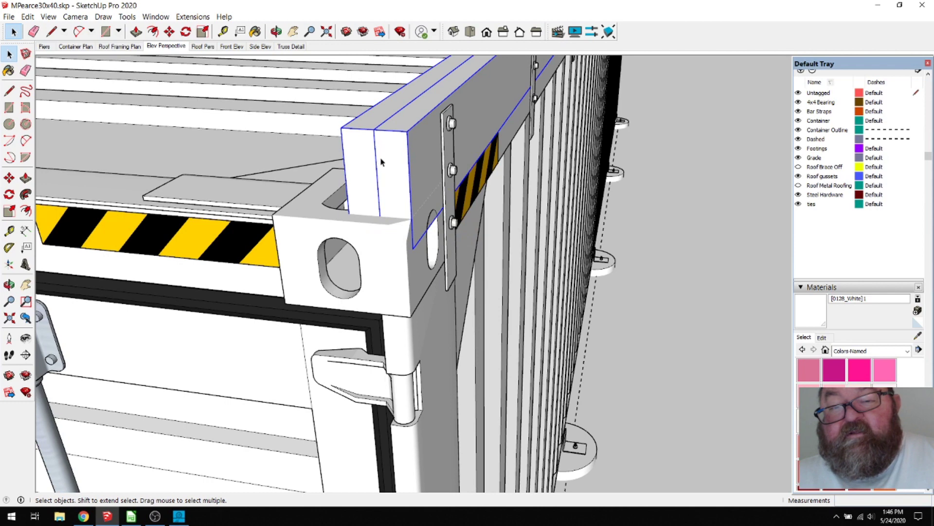
pyautogui.rightClick(381, 162)
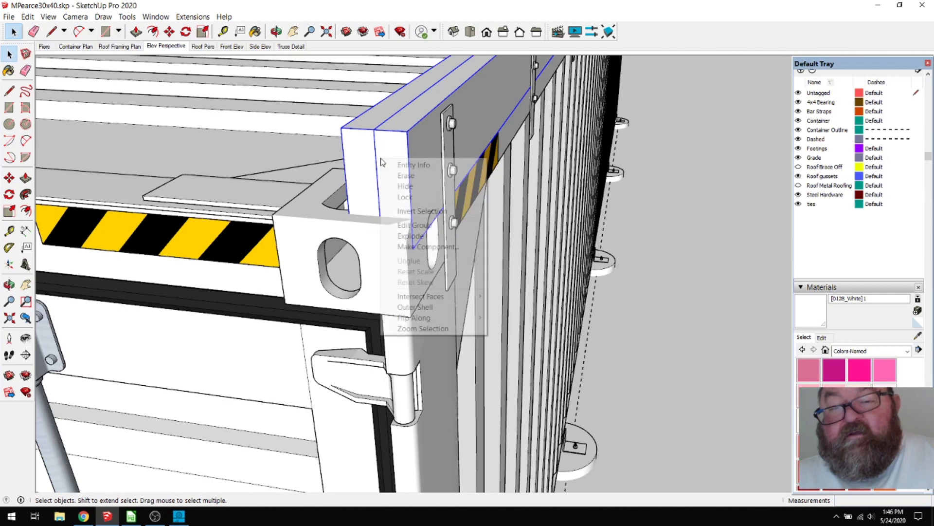
pyautogui.click(411, 249)
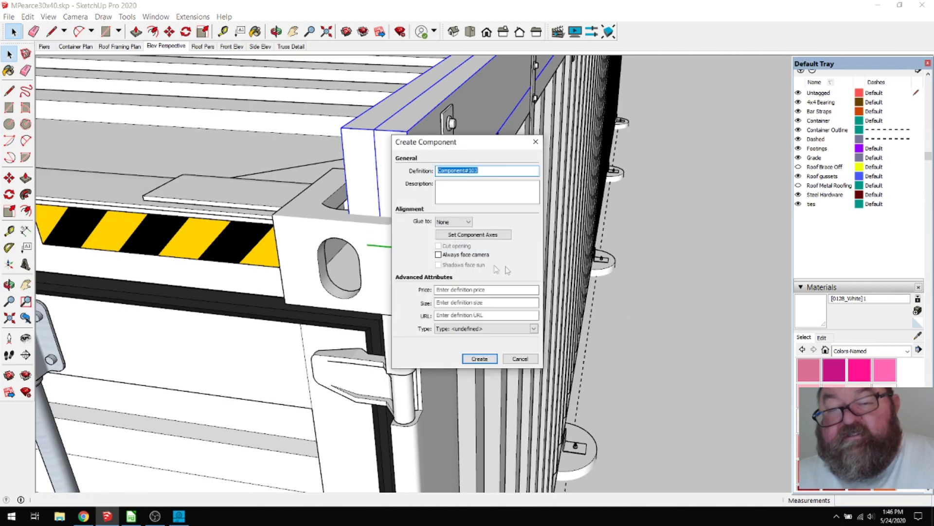
pyautogui.write('beam')
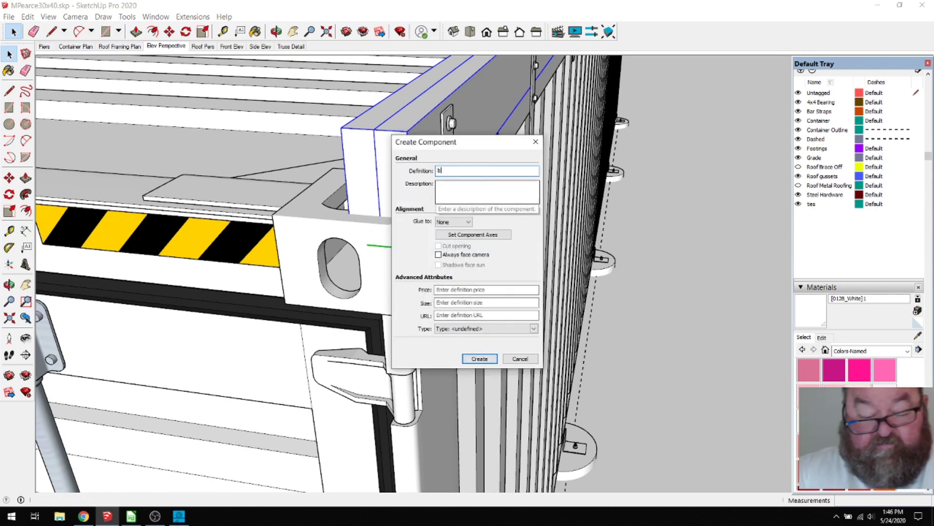
pyautogui.click(493, 359)
# Step: Copy the beam component 7' 9" across the container along the green axis, flush against the straps on the opposite top edge
pyautogui.scroll(-5, 673, 334)
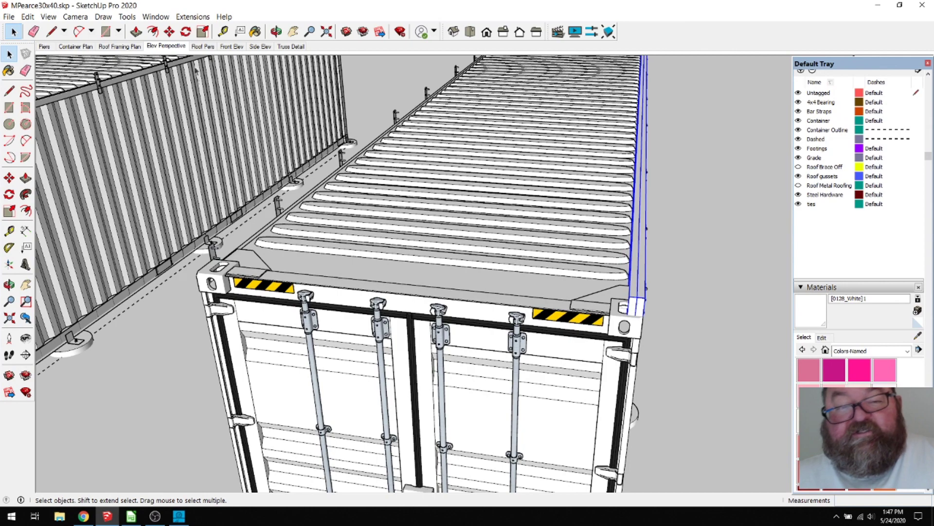
pyautogui.click(276, 32)
pyautogui.moveTo(362, 285); pyautogui.dragTo(508, 231)
pyautogui.moveTo(316, 355); pyautogui.dragTo(390, 316)
pyautogui.scroll(3, 304, 367)
pyautogui.scroll(2, 303, 367)
pyautogui.moveTo(384, 358); pyautogui.dragTo(368, 364)
pyautogui.scroll(-3, 533, 345)
pyautogui.moveTo(355, 417); pyautogui.dragTo(305, 355)
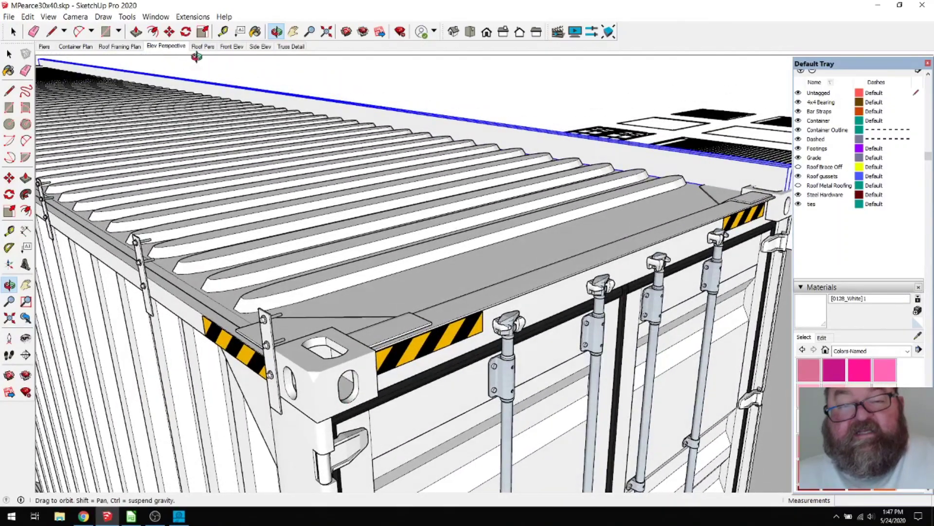
pyautogui.click(168, 32)
pyautogui.scroll(-1, 162, 241)
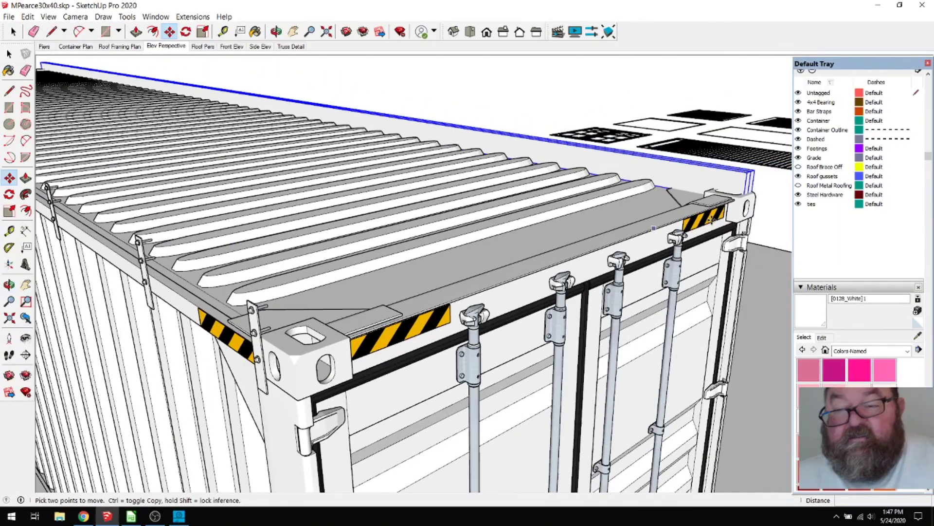
pyautogui.click(739, 192)
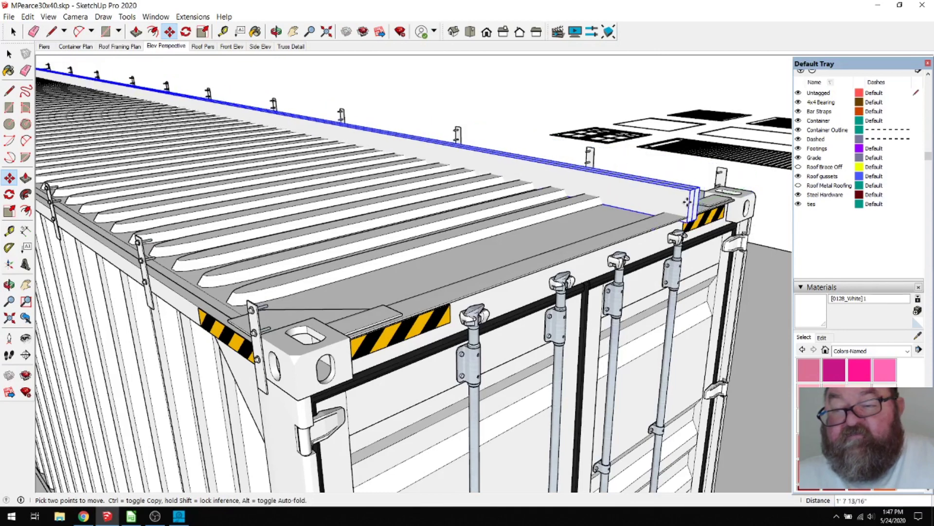
pyautogui.press('ctrl')
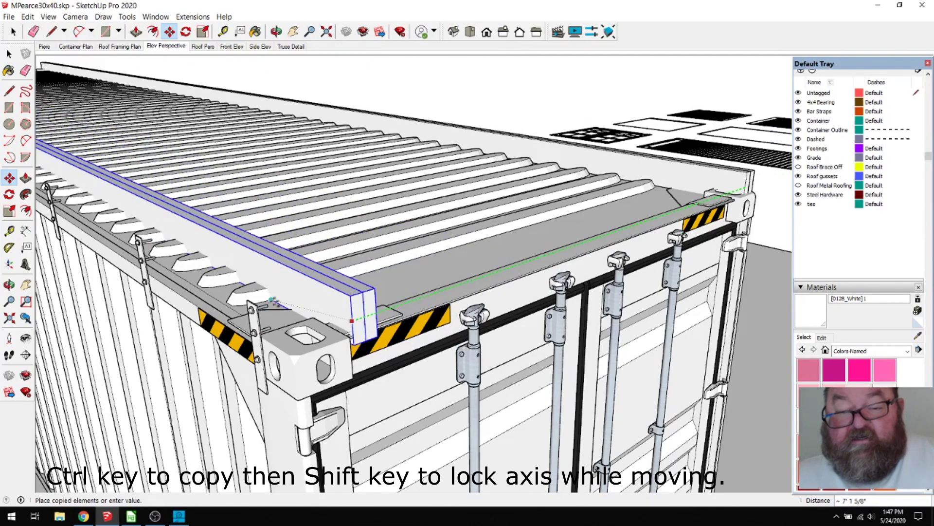
pyautogui.scroll(1, 254, 308)
pyautogui.scroll(3, 255, 308)
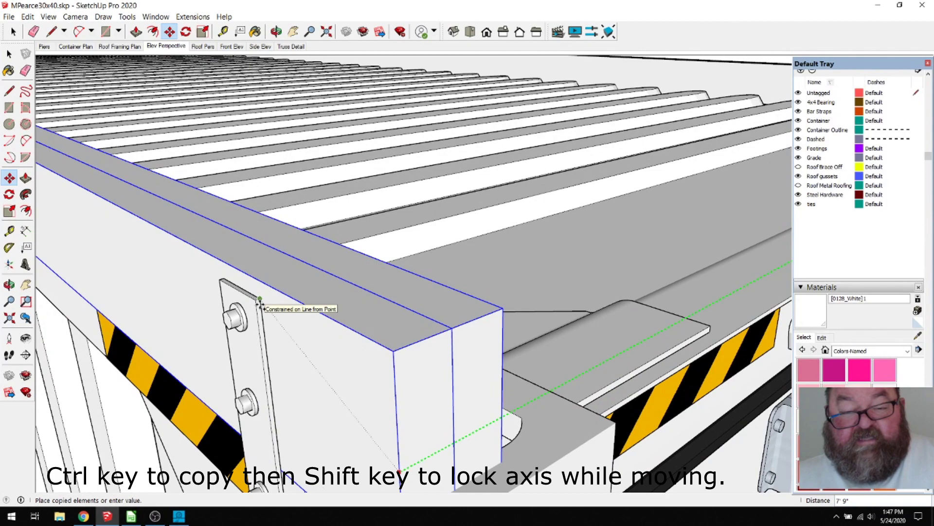
pyautogui.click(260, 304)
pyautogui.scroll(-3, 503, 253)
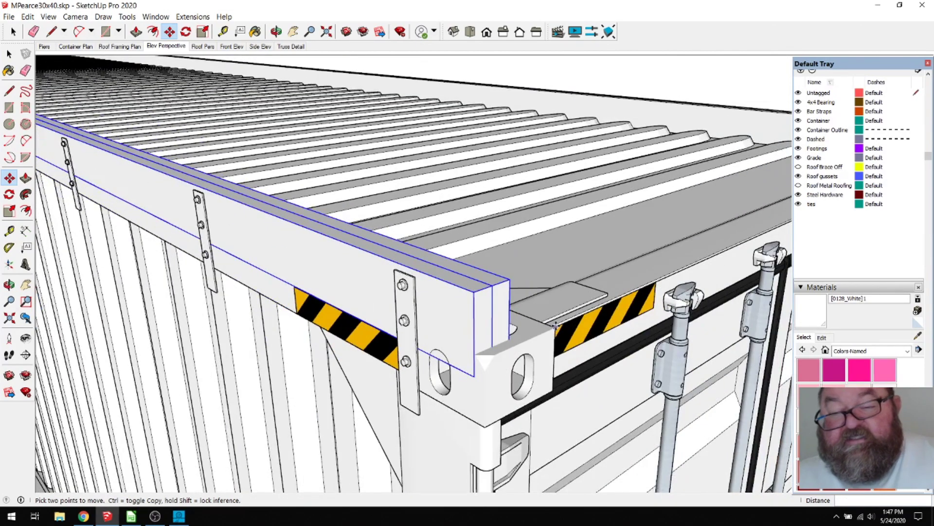
# Step: Copy both doubled beams together from the first container to the neighbouring one, using the midpoint of the door-end outline as base point
pyautogui.scroll(-5, 557, 325)
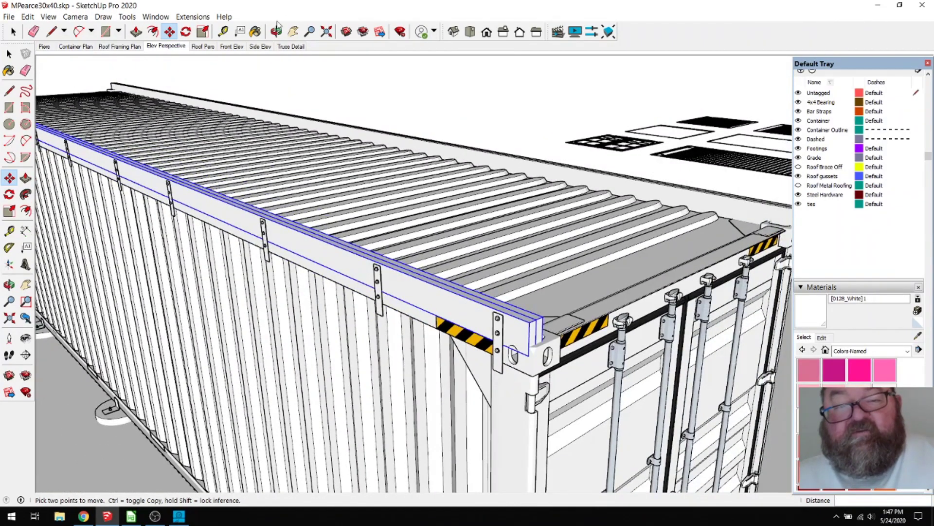
pyautogui.click(276, 31)
pyautogui.moveTo(545, 292); pyautogui.dragTo(493, 241)
pyautogui.click(13, 32)
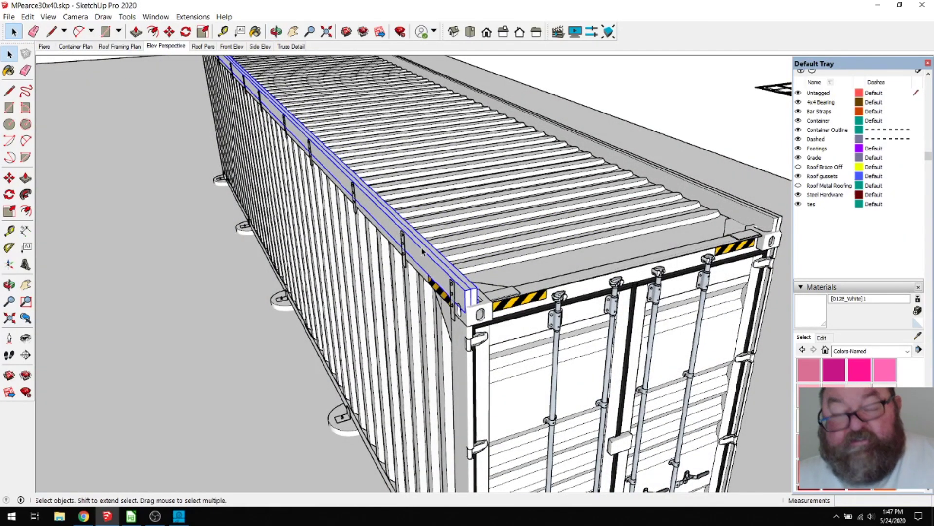
pyautogui.click(702, 190)
pyautogui.scroll(-3, 577, 392)
pyautogui.scroll(-2, 577, 391)
pyautogui.scroll(3, 577, 424)
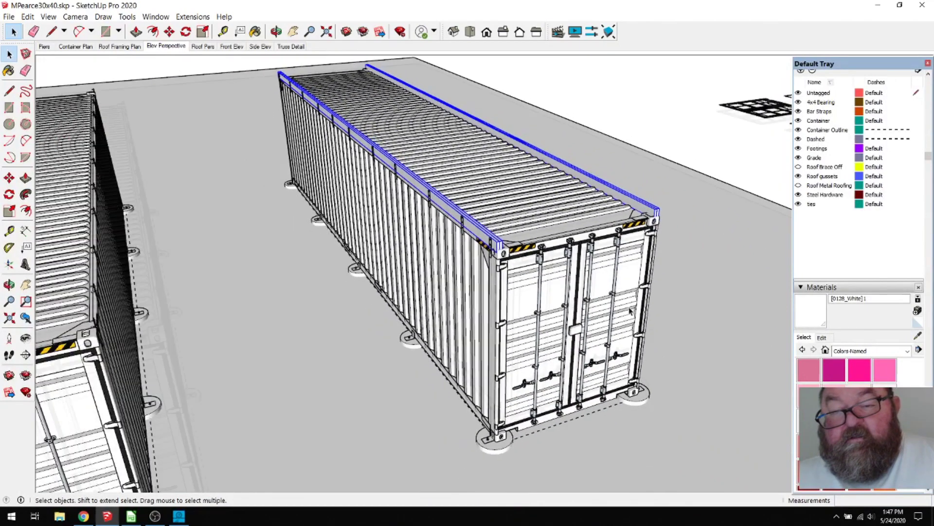
pyautogui.click(169, 32)
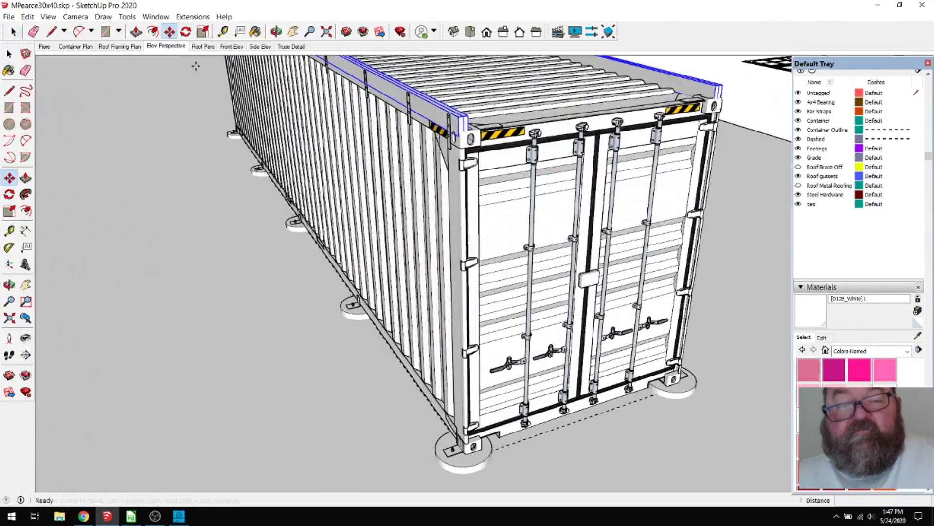
pyautogui.click(580, 420)
pyautogui.press('ctrl')
pyautogui.scroll(-5, 582, 420)
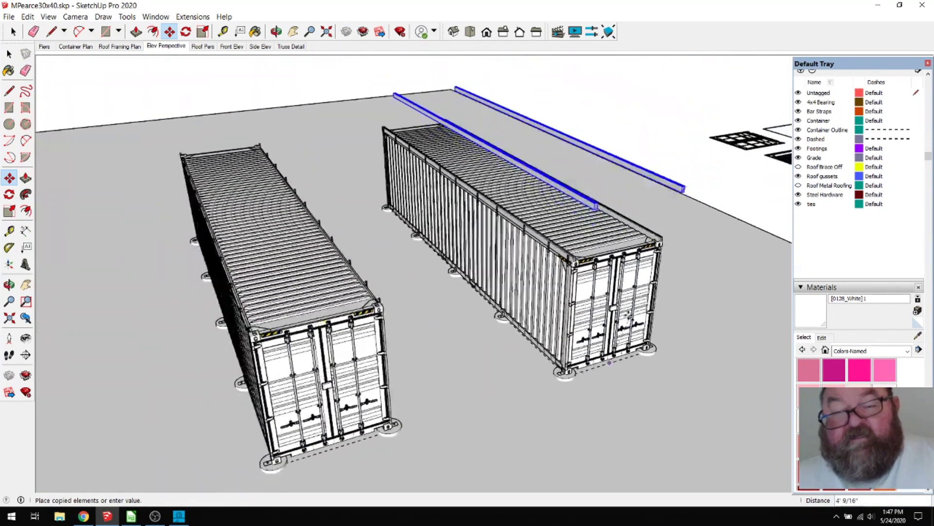
# Step: Place the copied pair of roof-edge beams on the bare container, snapping to the dashed outline at its door end
pyautogui.scroll(6, 393, 448)
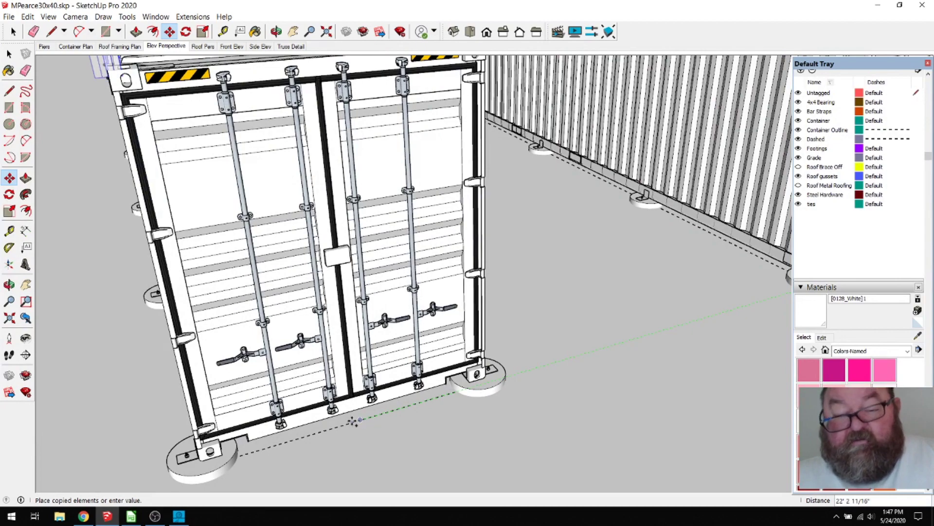
pyautogui.click(361, 420)
pyautogui.scroll(-2, 431, 448)
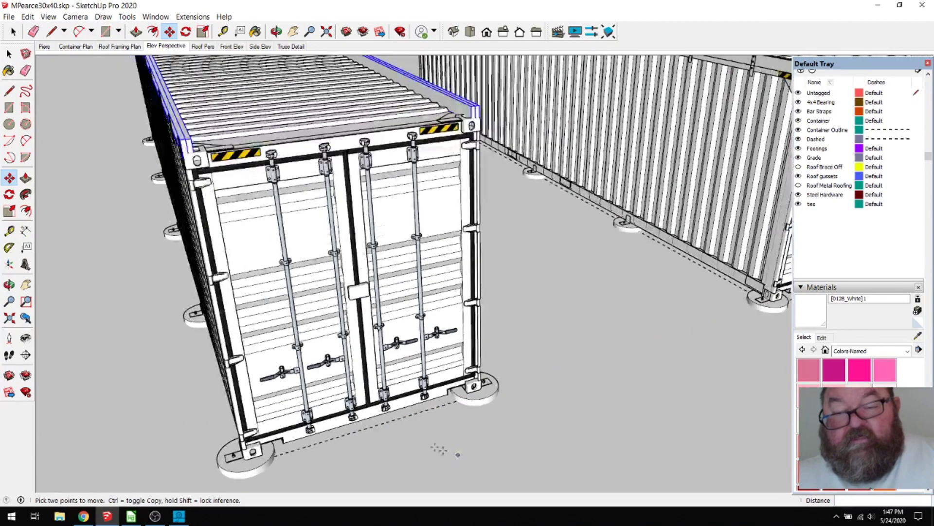
# Step: Examine how the copied roof-edge beams sit on the container's corner castings and along its long sides
pyautogui.scroll(6, 250, 428)
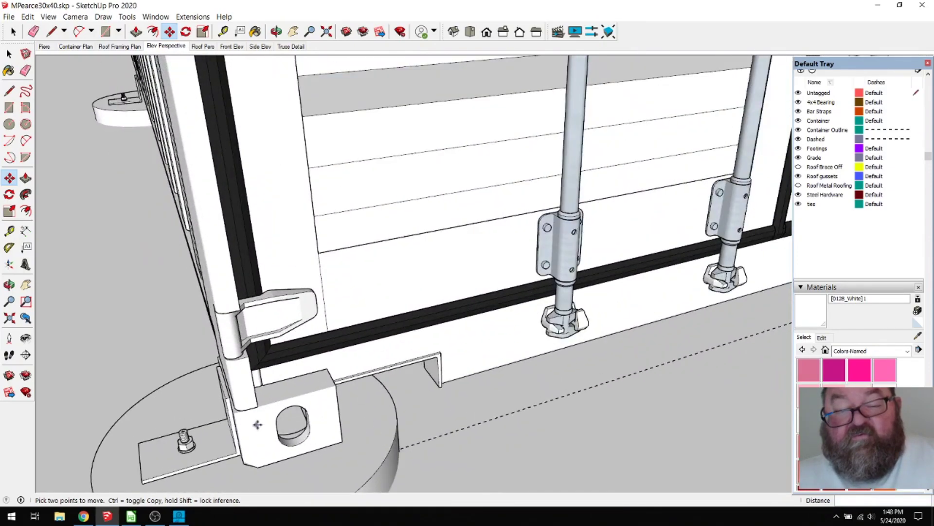
pyautogui.scroll(-5, 257, 425)
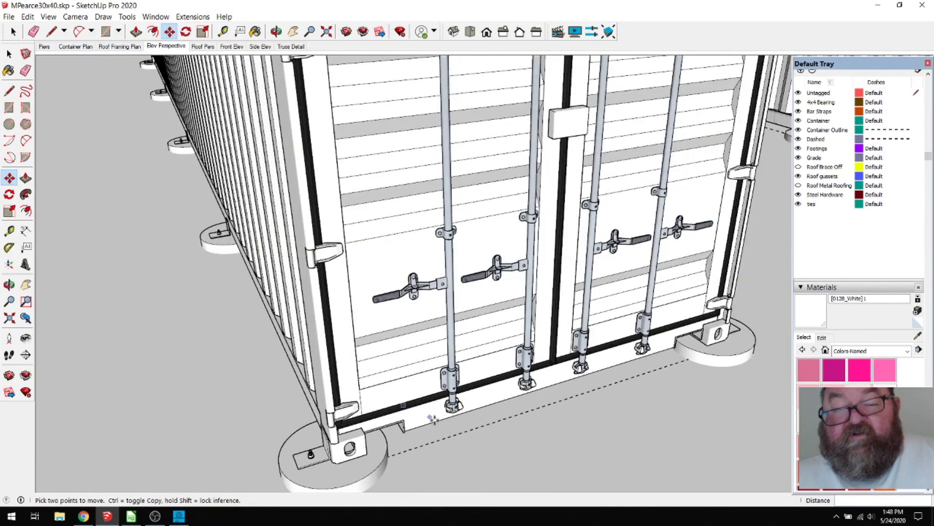
pyautogui.scroll(-5, 431, 418)
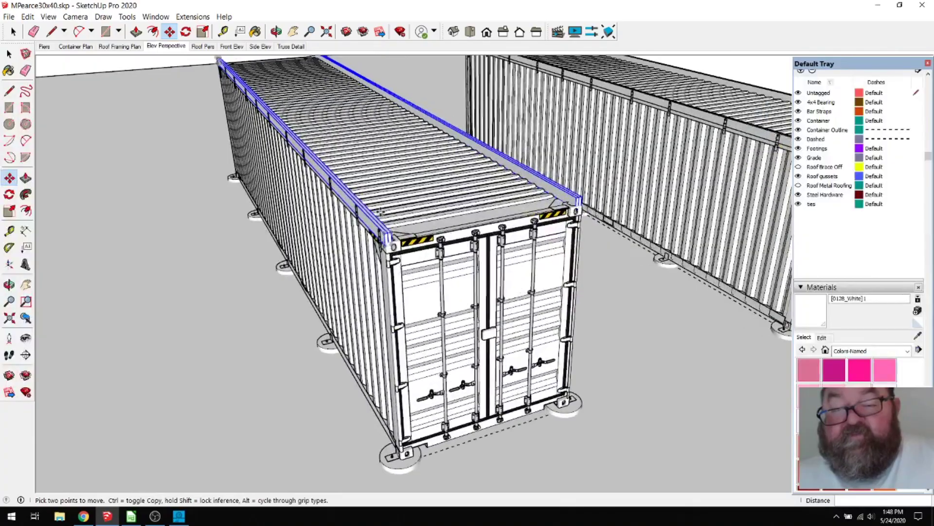
pyautogui.scroll(8, 383, 261)
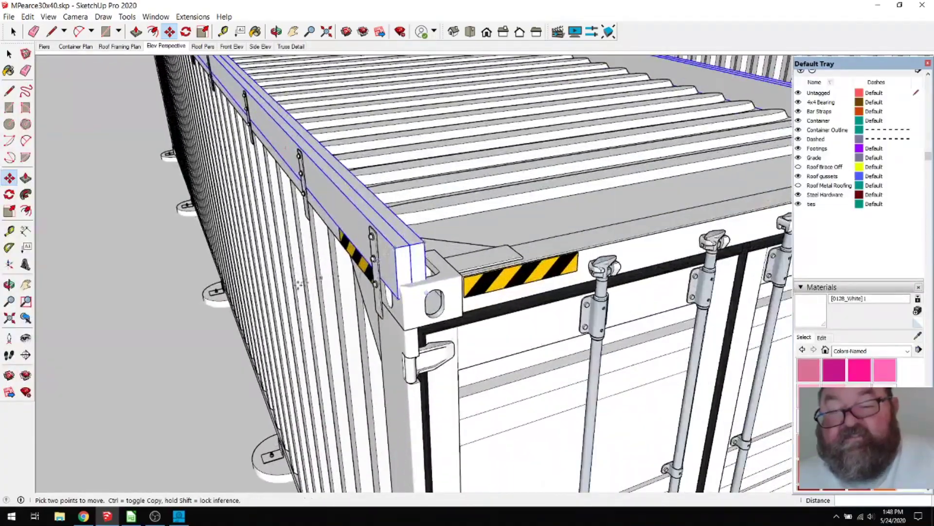
pyautogui.scroll(-6, 383, 261)
pyautogui.scroll(-3, 411, 313)
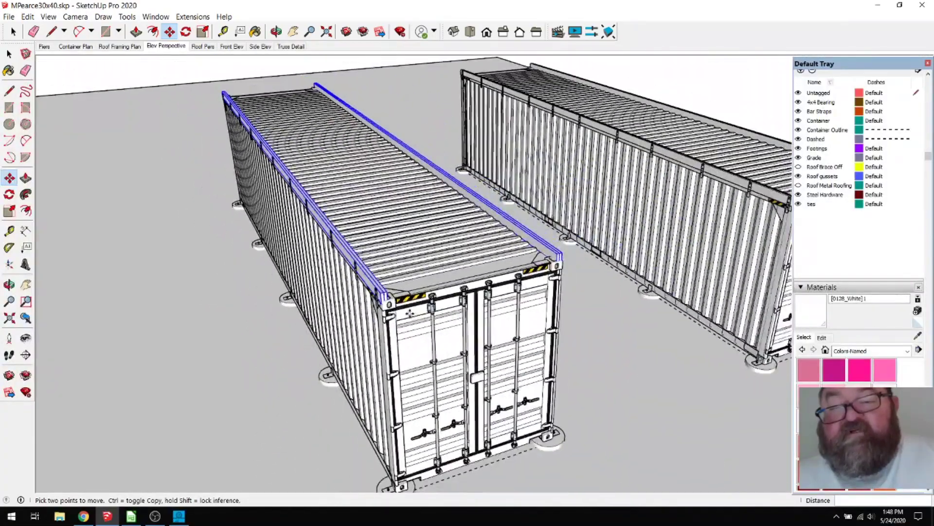
pyautogui.press('o')
pyautogui.moveTo(325, 170); pyautogui.dragTo(253, 260, button='middle')
pyautogui.scroll(-3, 252, 261)
pyautogui.moveTo(375, 268); pyautogui.dragTo(439, 259, button='middle')
# Step: Examine the bolted straps holding the roof-edge beam along the interior side of the other container
pyautogui.scroll(6, 624, 224)
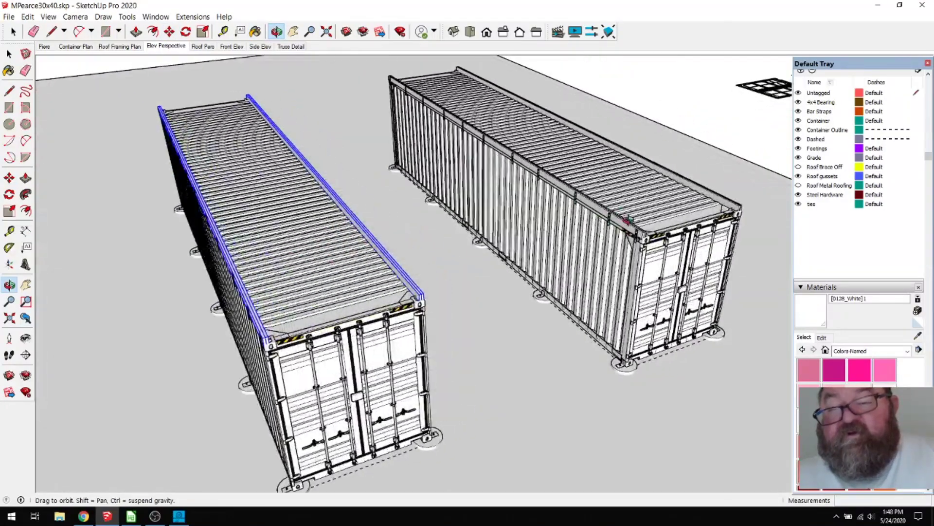
pyautogui.scroll(5, 624, 225)
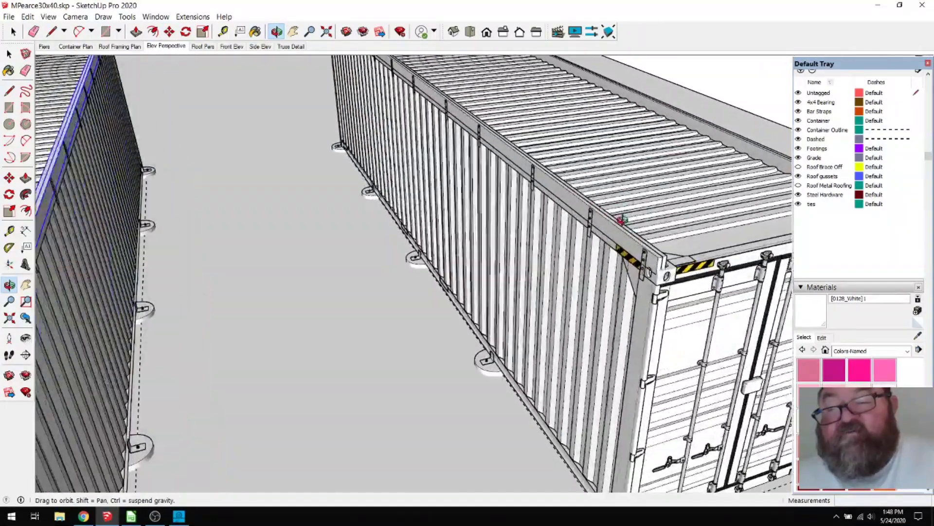
pyautogui.moveTo(573, 233); pyautogui.dragTo(600, 249, button='middle')
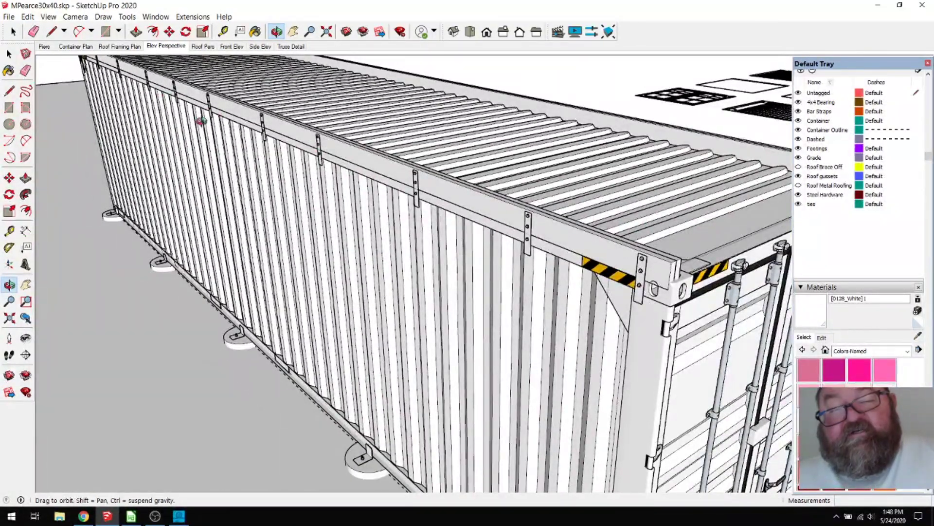
pyautogui.click(13, 32)
pyautogui.scroll(2, 533, 192)
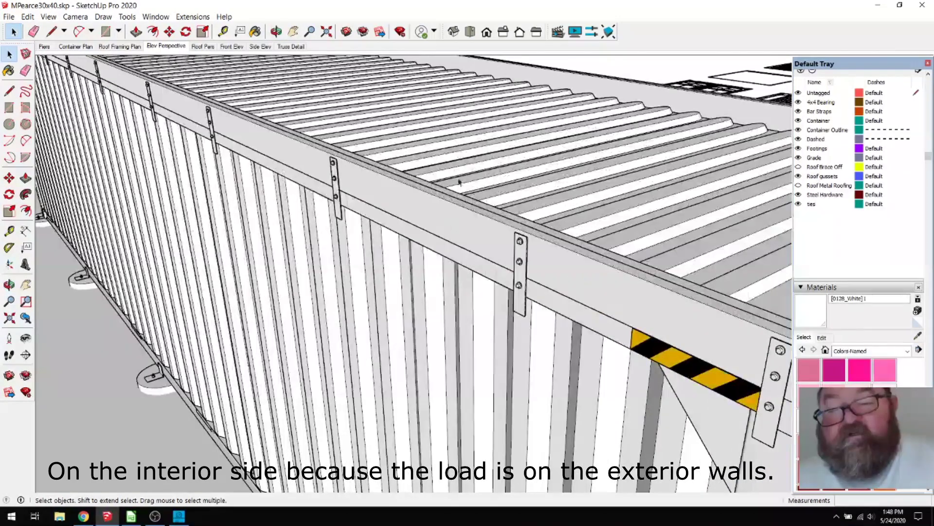
pyautogui.click(276, 32)
pyautogui.moveTo(460, 248); pyautogui.dragTo(471, 182)
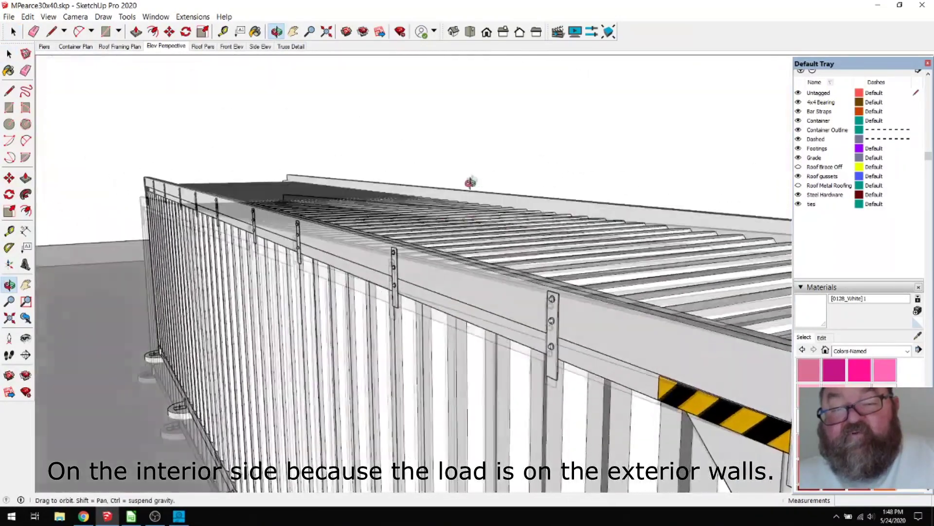
pyautogui.scroll(-5, 439, 211)
pyautogui.scroll(4, 370, 215)
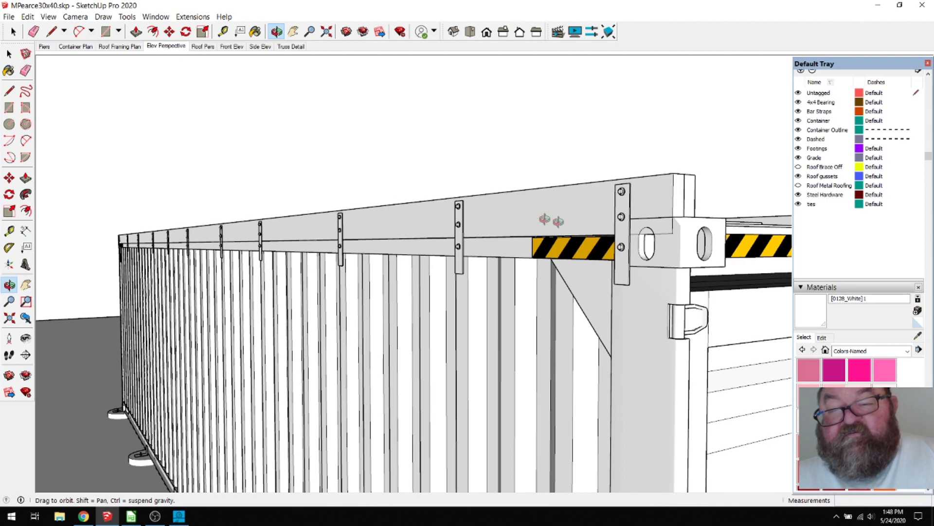
pyautogui.moveTo(597, 235); pyautogui.dragTo(340, 188)
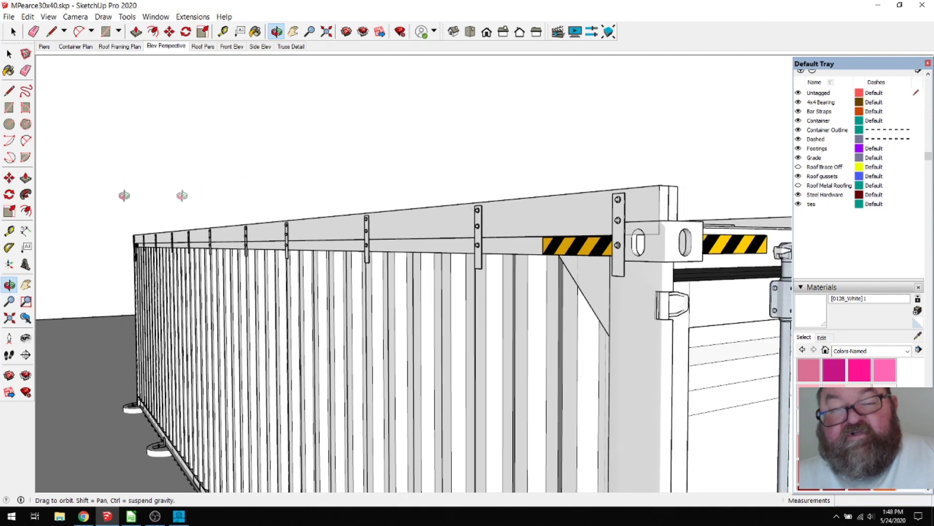
pyautogui.moveTo(263, 211); pyautogui.dragTo(204, 246)
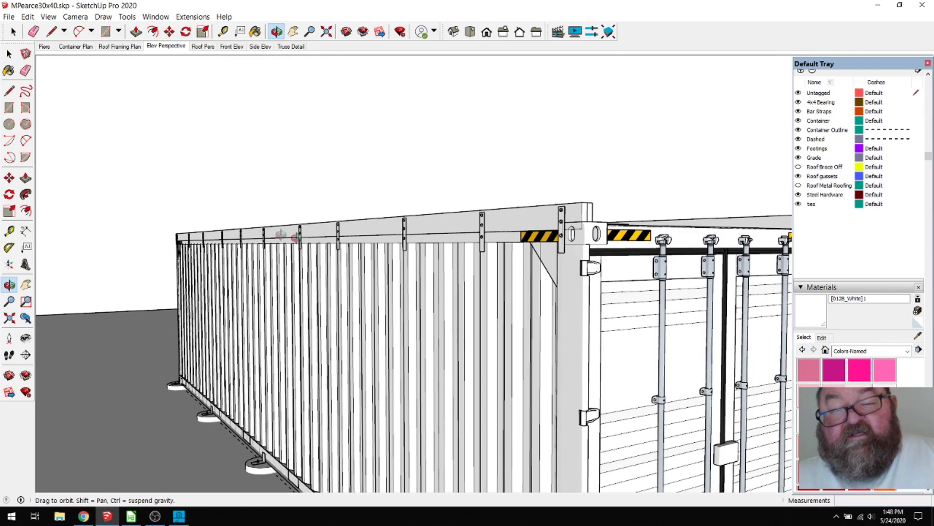
pyautogui.moveTo(539, 223); pyautogui.dragTo(487, 279)
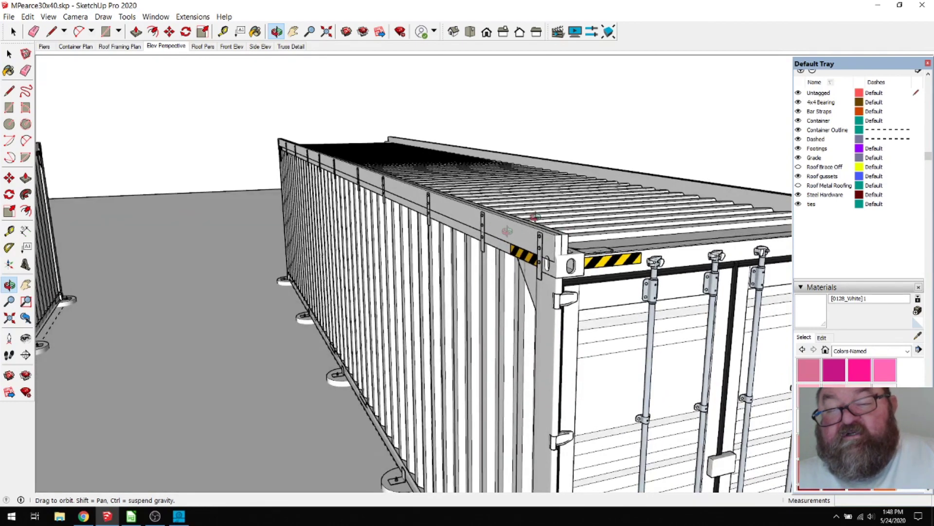
pyautogui.scroll(-6, 600, 213)
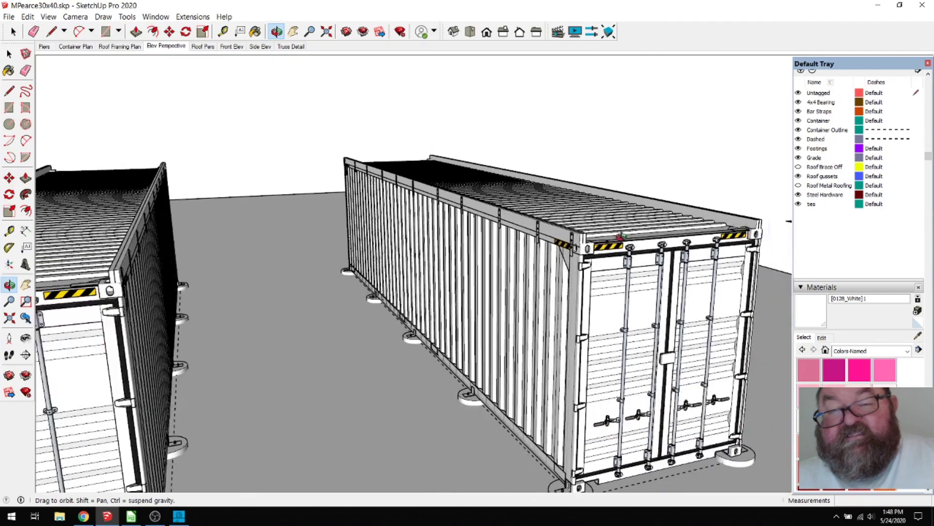
pyautogui.scroll(-3, 567, 235)
pyautogui.moveTo(593, 295); pyautogui.dragTo(606, 310)
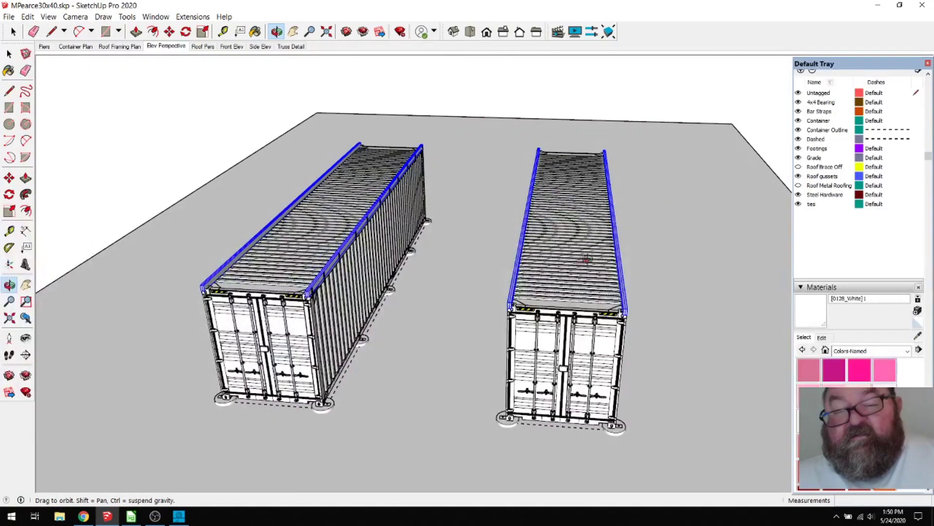
# Step: Examine the angle brackets and anchor bolts that fix the container's bottom corner castings to the round footings
pyautogui.scroll(5, 531, 393)
pyautogui.scroll(6, 531, 393)
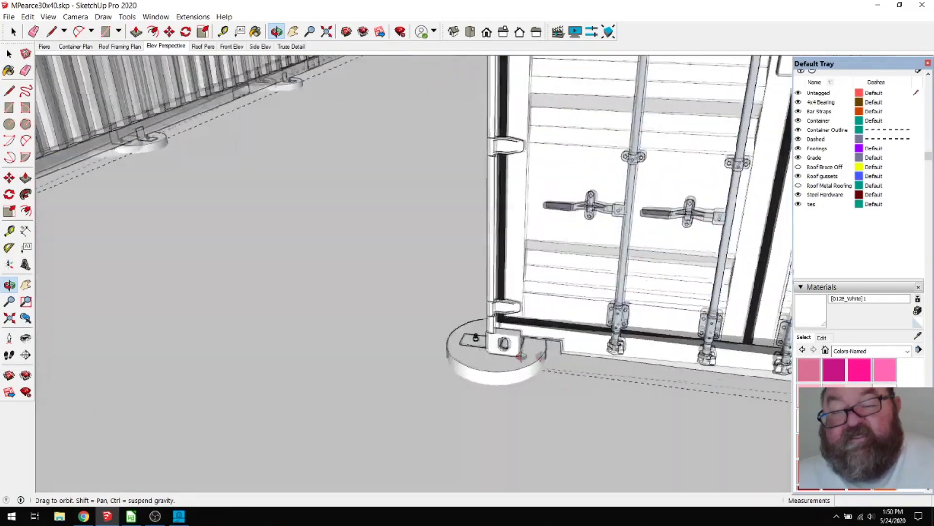
pyautogui.moveTo(522, 357); pyautogui.dragTo(705, 357, button='middle')
pyautogui.scroll(8, 503, 347)
pyautogui.scroll(-5, 501, 336)
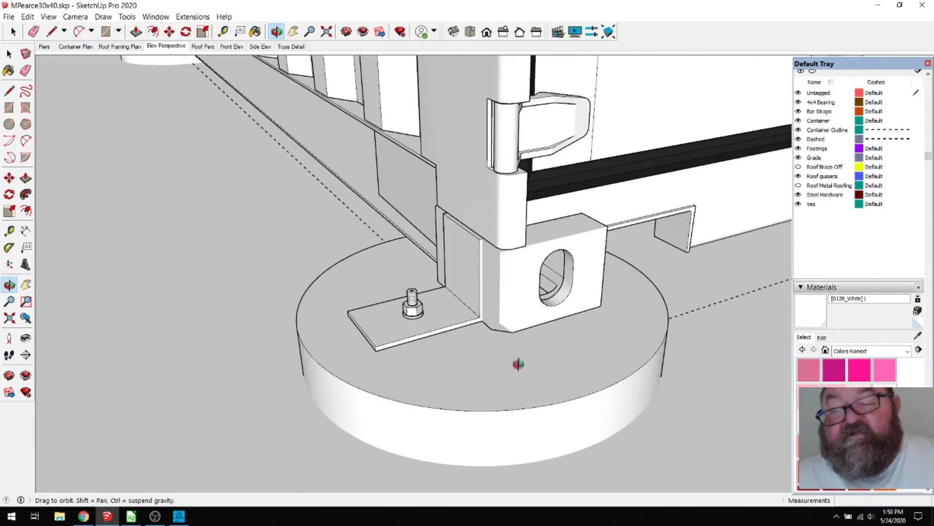
pyautogui.moveTo(409, 318); pyautogui.dragTo(439, 304, button='middle')
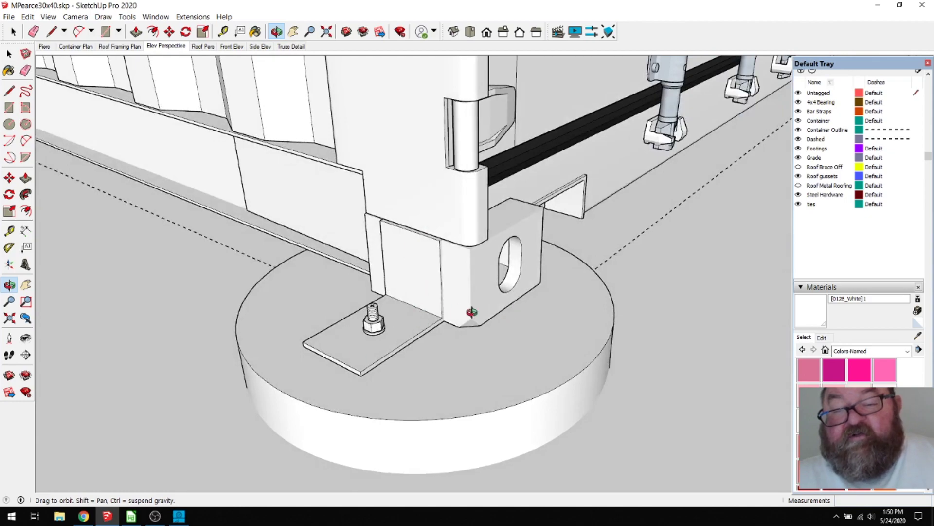
pyautogui.scroll(-3, 477, 314)
pyautogui.moveTo(349, 317); pyautogui.dragTo(402, 273, button='middle')
pyautogui.scroll(5, 613, 340)
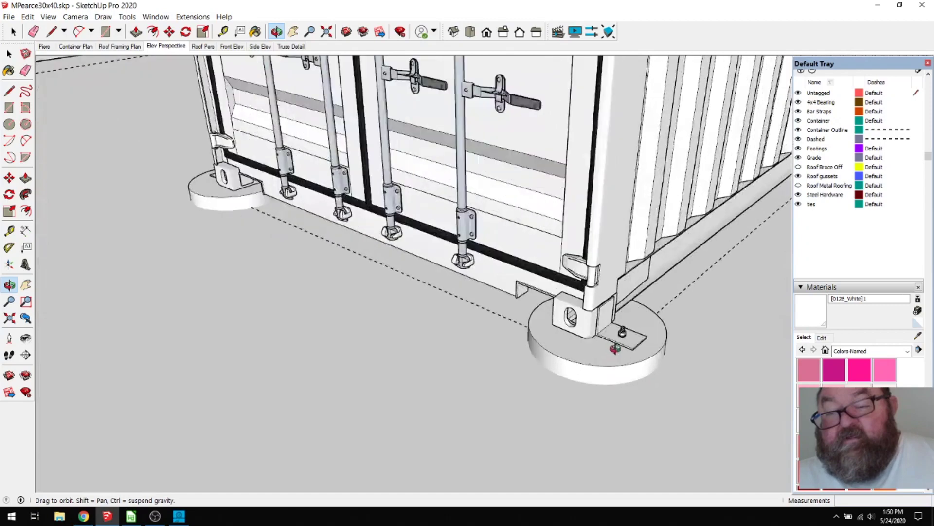
pyautogui.scroll(6, 609, 335)
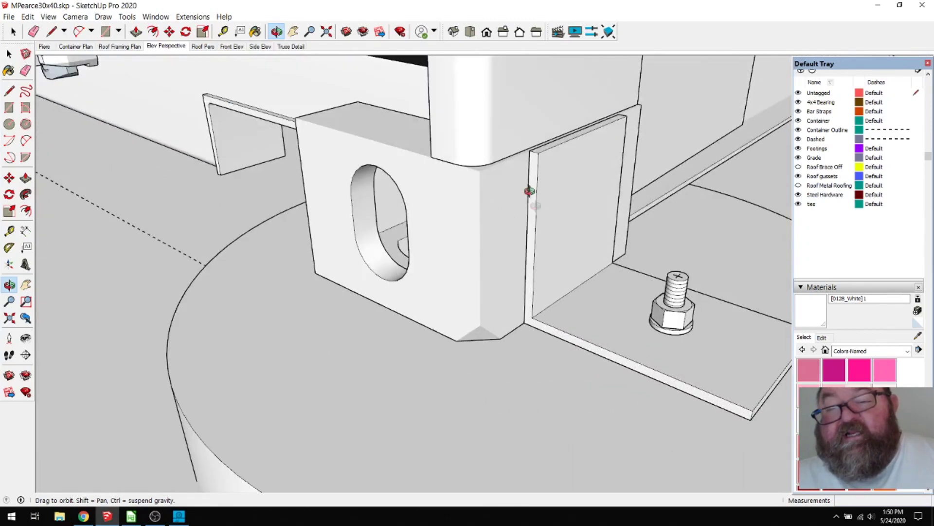
pyautogui.scroll(-4, 397, 230)
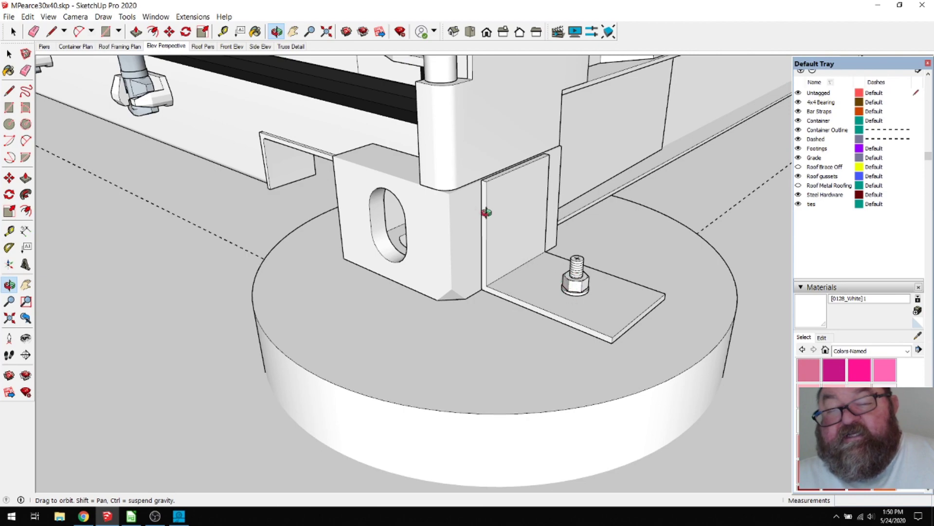
pyautogui.scroll(-2, 606, 278)
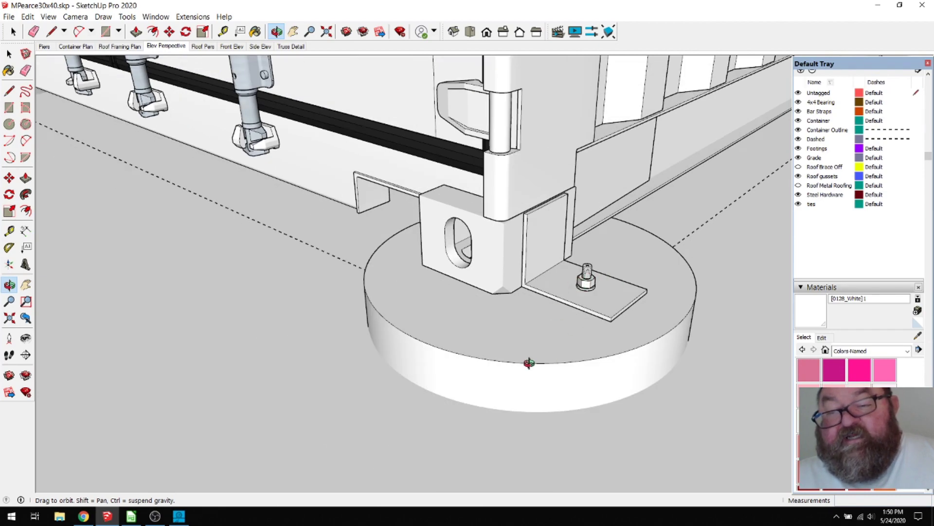
pyautogui.scroll(-8, 595, 333)
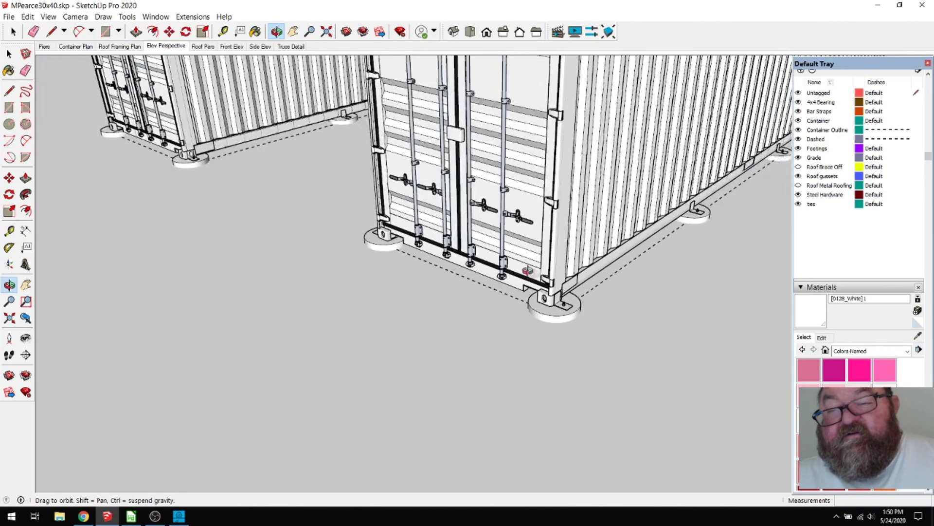
pyautogui.scroll(-2, 524, 257)
pyautogui.scroll(-8, 526, 262)
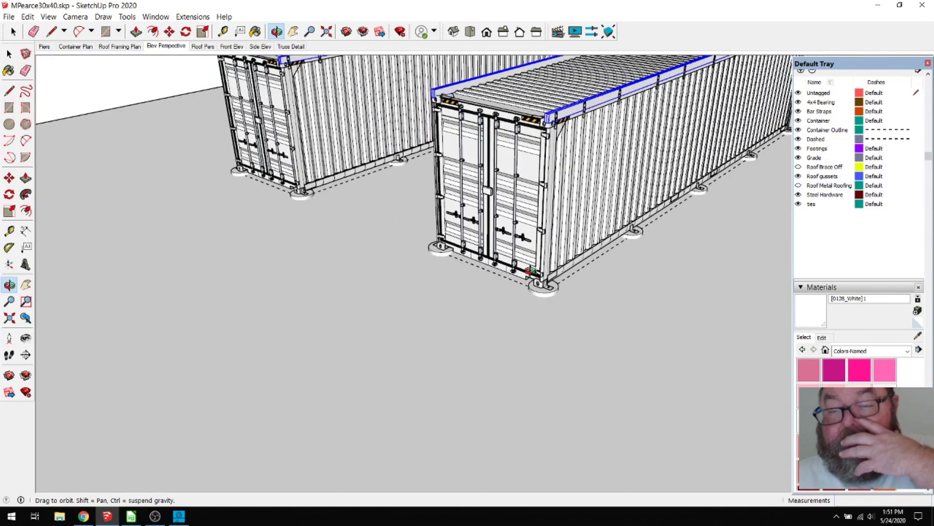
pyautogui.moveTo(536, 252); pyautogui.dragTo(561, 250, button='middle')
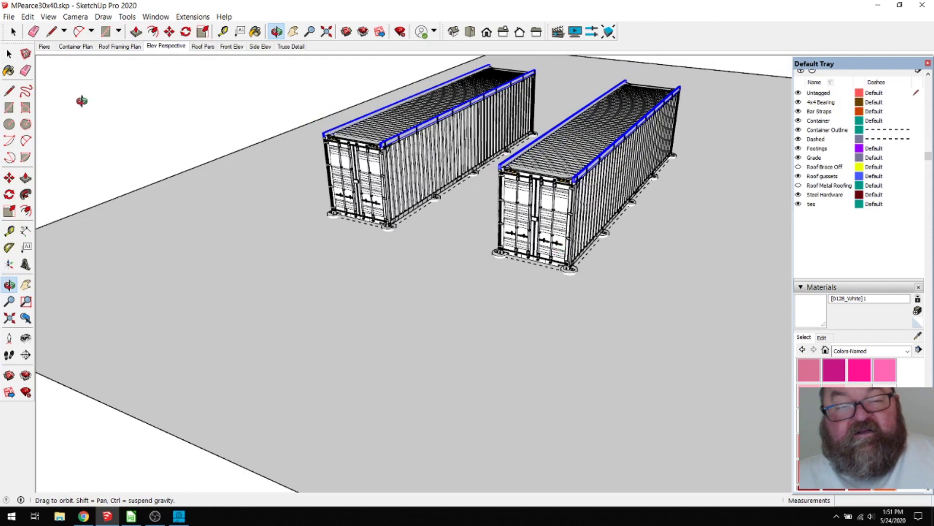
# Step: Select the locked ground plane group beneath the containers and unlock it
pyautogui.click(14, 32)
pyautogui.click(430, 247)
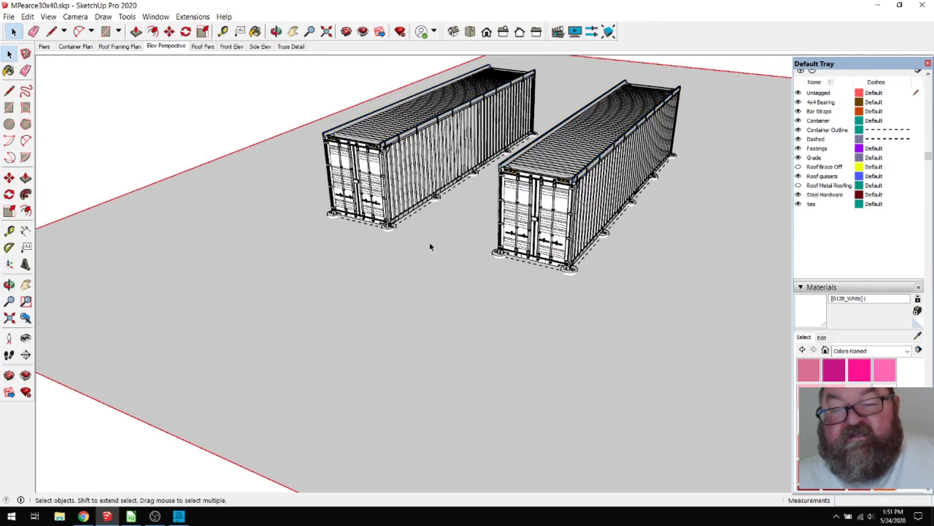
pyautogui.rightClick(193, 206)
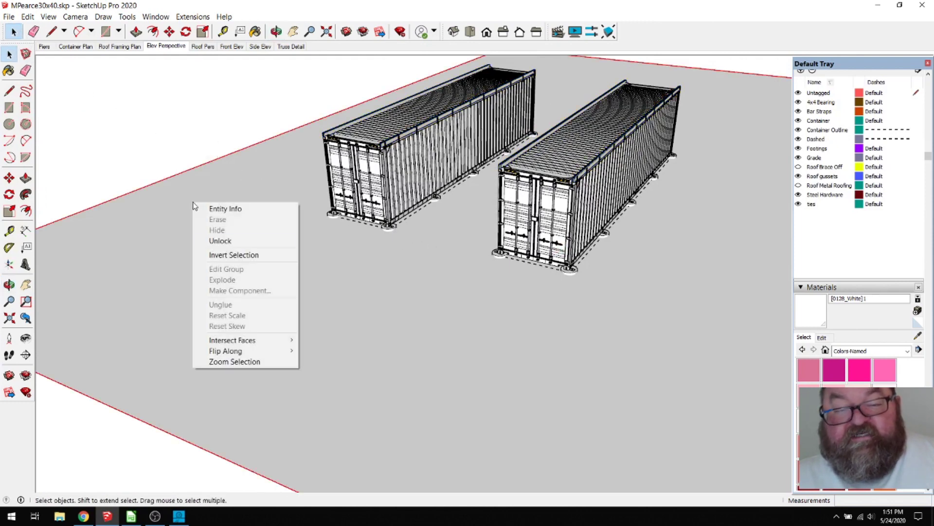
pyautogui.click(221, 241)
# Step: Examine the dashed outline and footings where the container's long side meets the ground plane
pyautogui.scroll(2, 408, 251)
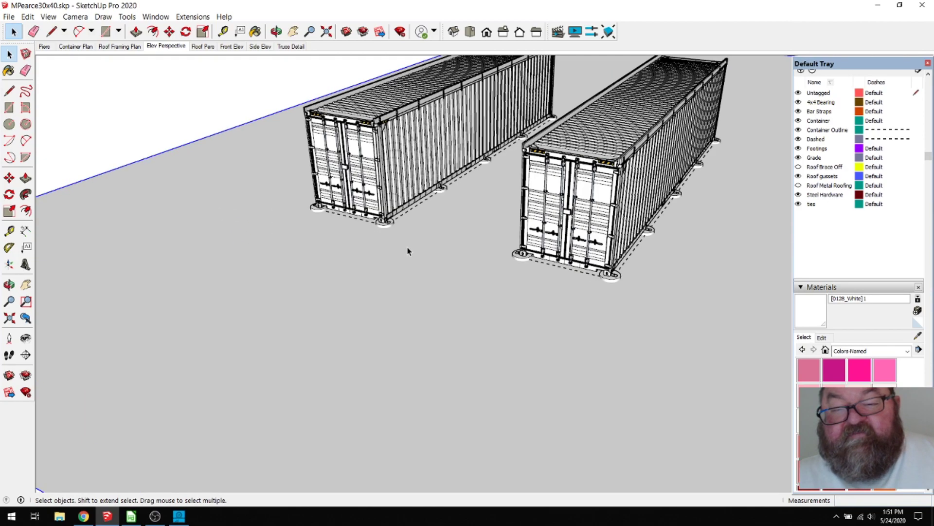
pyautogui.scroll(8, 638, 263)
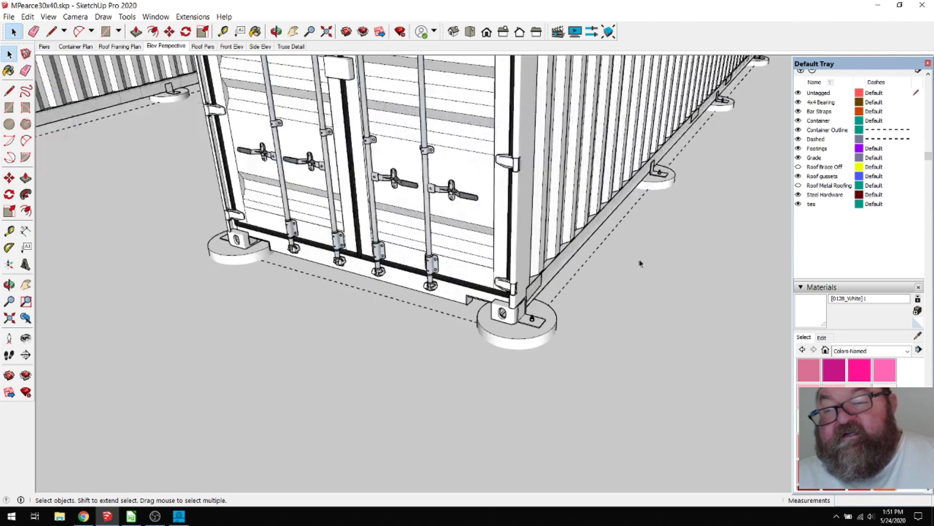
pyautogui.scroll(3, 520, 233)
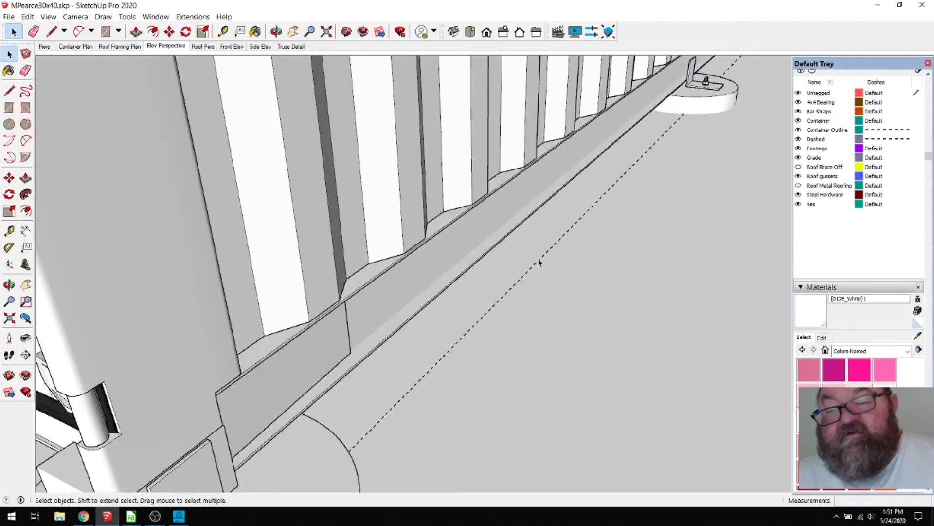
pyautogui.scroll(-10, 538, 260)
pyautogui.scroll(-8, 460, 198)
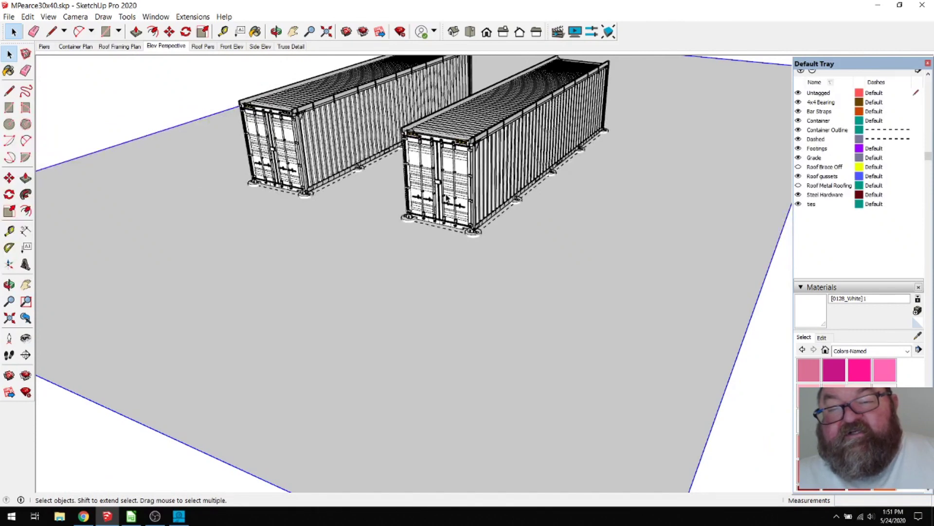
pyautogui.scroll(3, 446, 198)
pyautogui.moveTo(463, 223); pyautogui.dragTo(535, 159, button='middle')
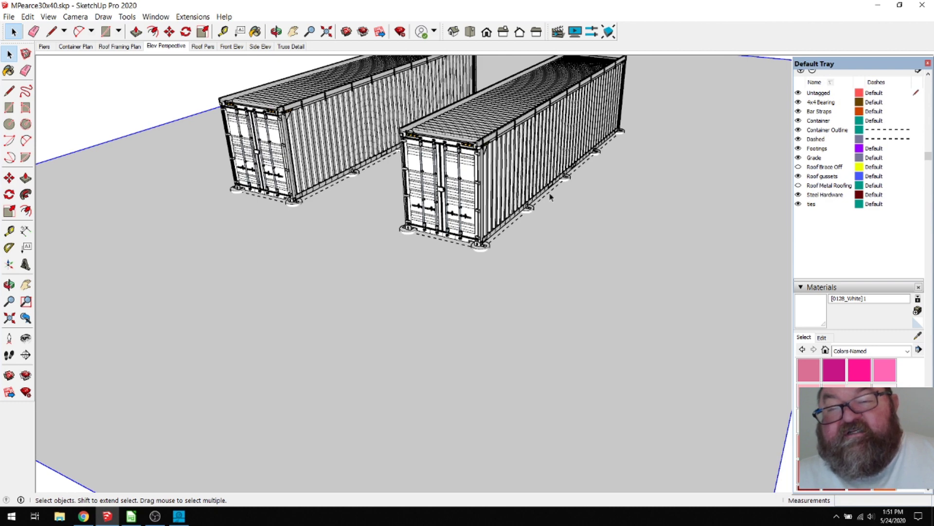
# Step: Lock the ground plane group beneath the two containers
pyautogui.scroll(-3, 570, 200)
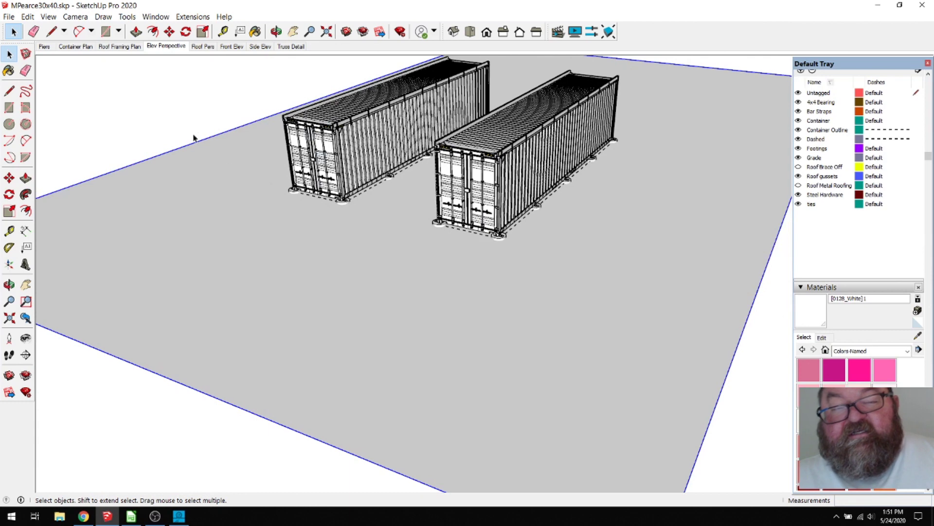
pyautogui.click(169, 32)
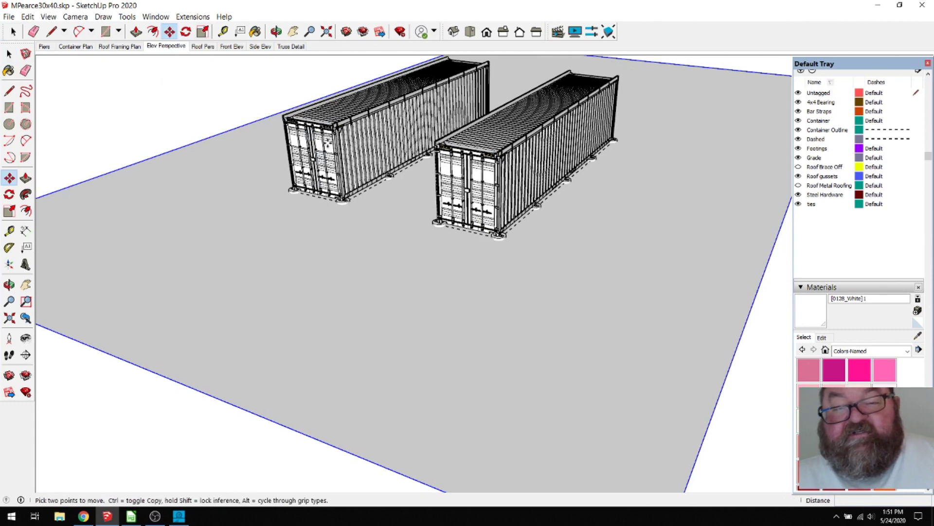
pyautogui.scroll(2, 343, 153)
pyautogui.scroll(-3, 404, 197)
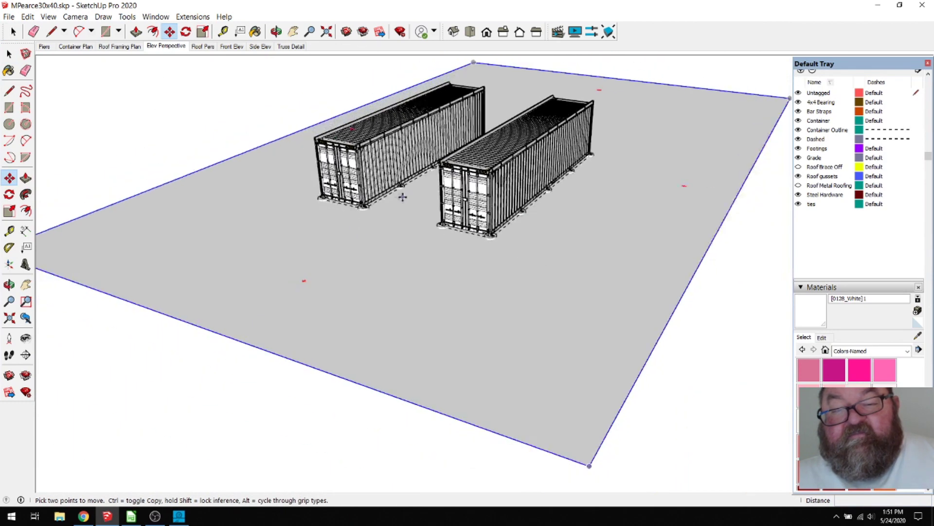
pyautogui.scroll(1, 404, 197)
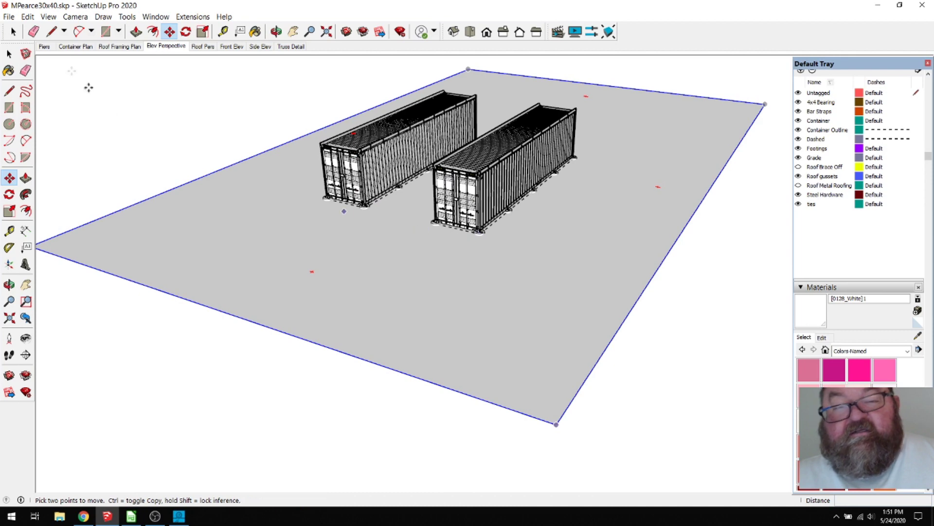
pyautogui.click(13, 32)
pyautogui.scroll(-2, 335, 166)
pyautogui.rightClick(297, 183)
pyautogui.click(312, 221)
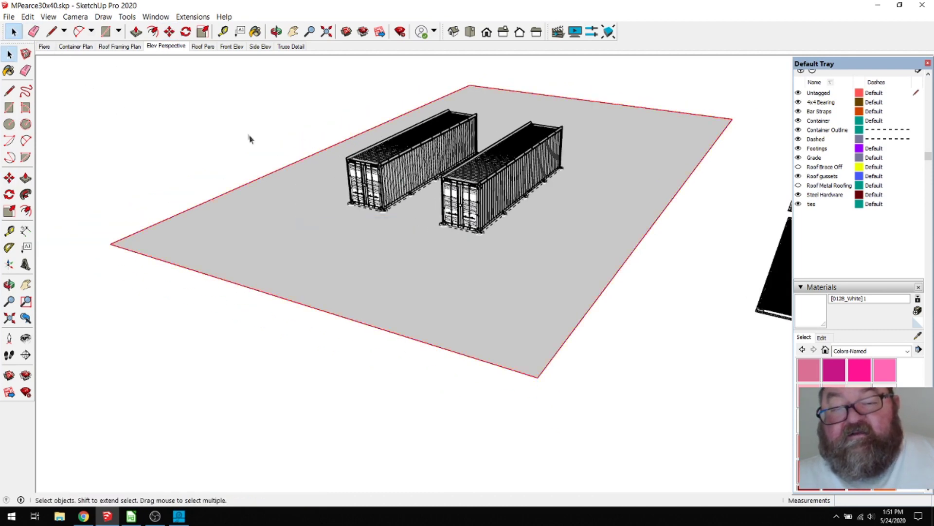
# Step: Select both containers with their footings, without the ground plane, and move them straight up by 12
pyautogui.moveTo(305, 79); pyautogui.dragTo(642, 279)
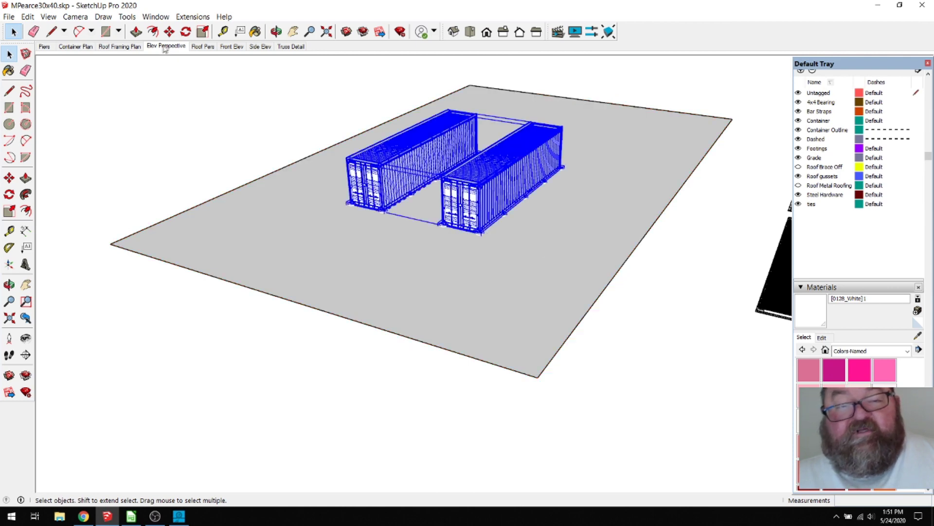
pyautogui.click(169, 31)
pyautogui.click(209, 167)
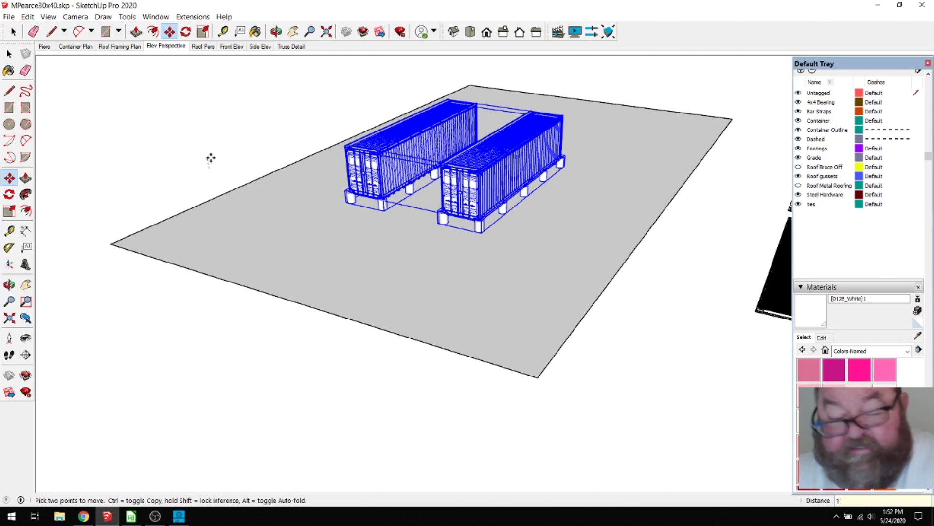
pyautogui.press('Return')
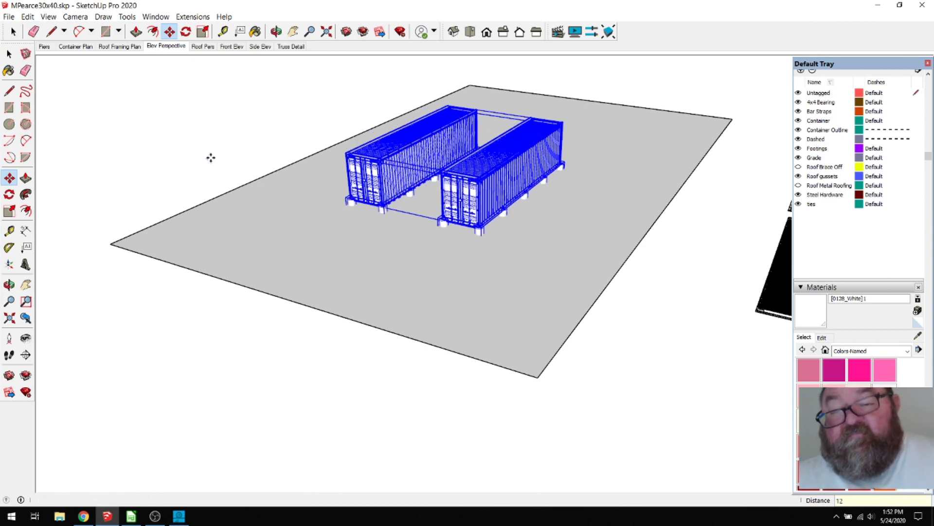
pyautogui.click(9, 53)
pyautogui.click(249, 139)
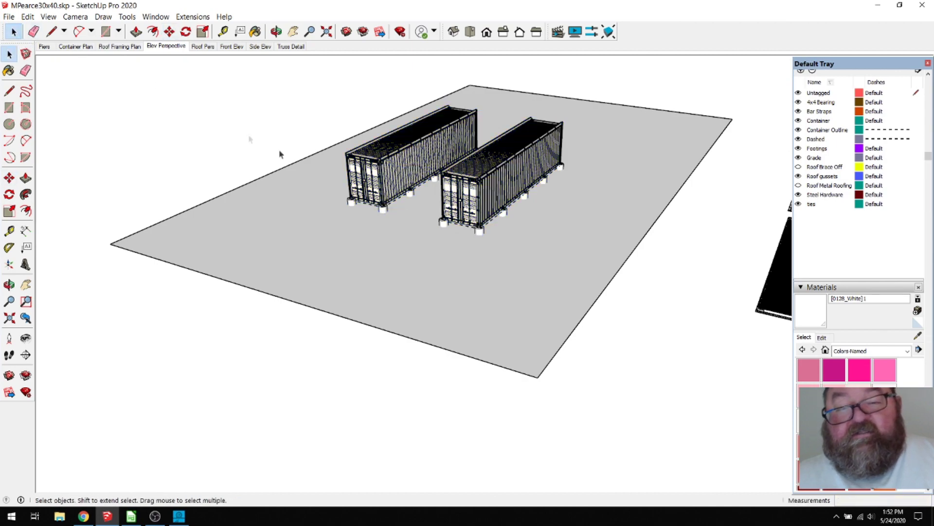
# Step: Examine the raised round footings and corner brackets under the door end and long side of the nearer container
pyautogui.scroll(10, 479, 229)
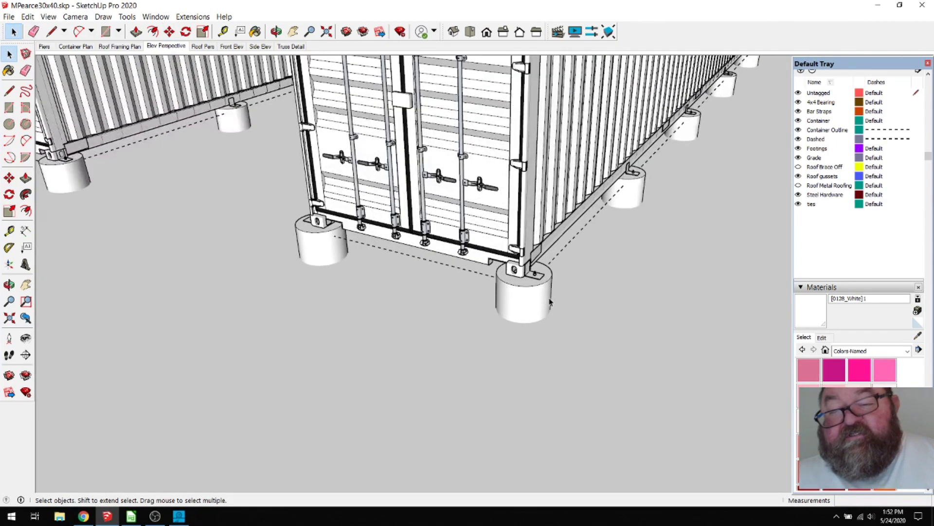
pyautogui.scroll(-2, 493, 295)
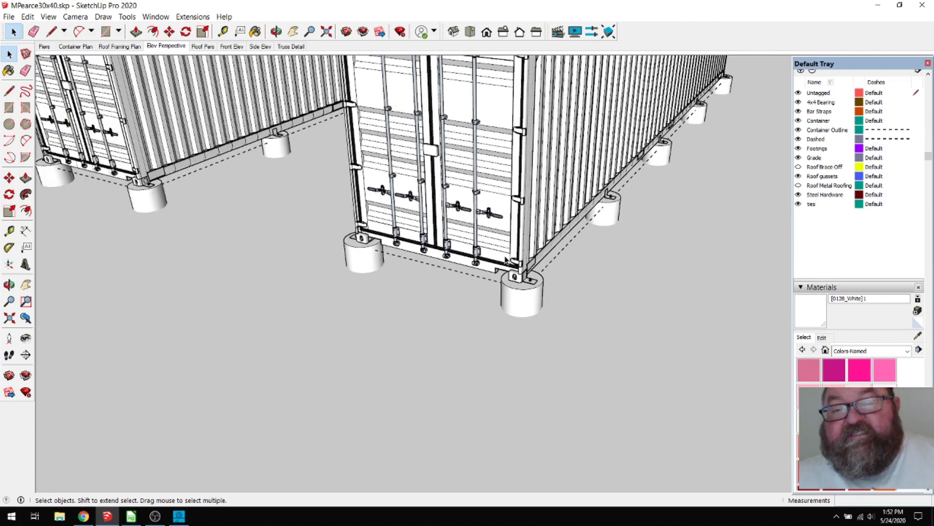
pyautogui.scroll(-3, 510, 263)
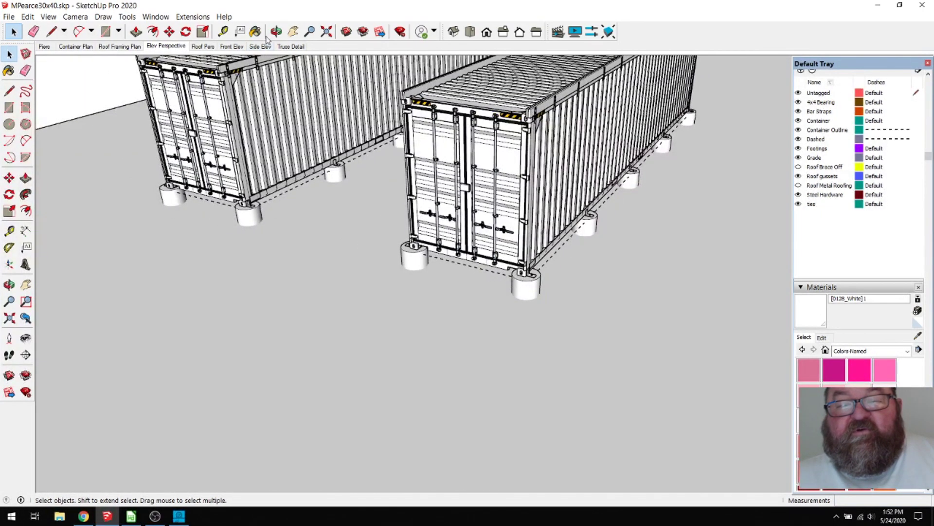
pyautogui.click(276, 32)
pyautogui.moveTo(429, 180); pyautogui.dragTo(370, 120)
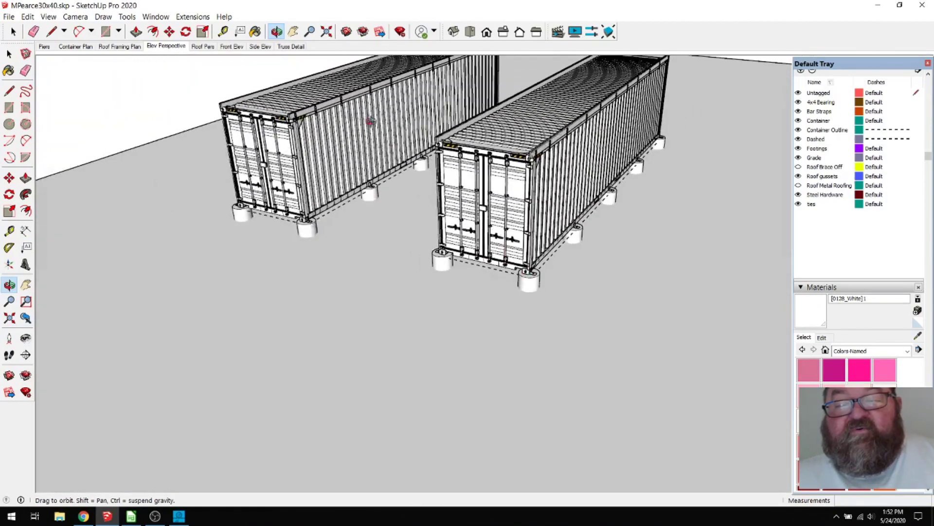
pyautogui.scroll(3, 460, 164)
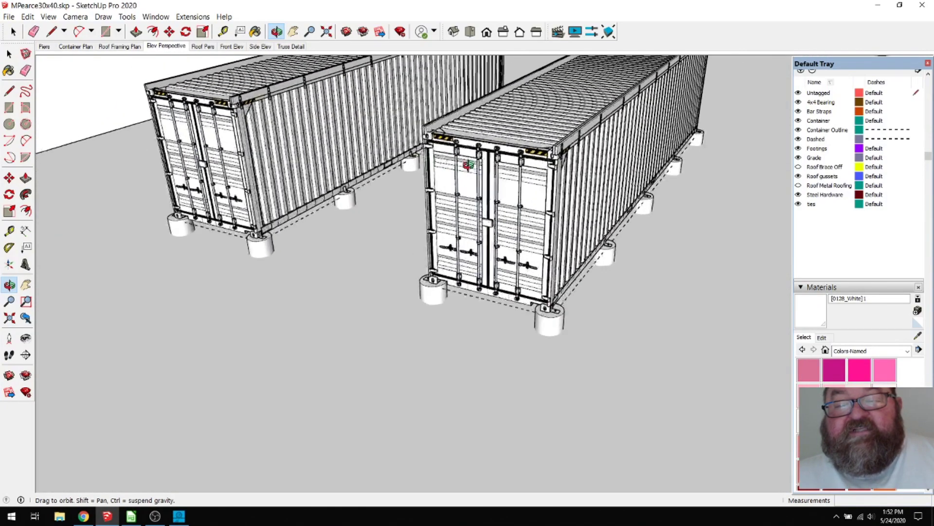
pyautogui.scroll(1, 468, 165)
pyautogui.scroll(1, 535, 241)
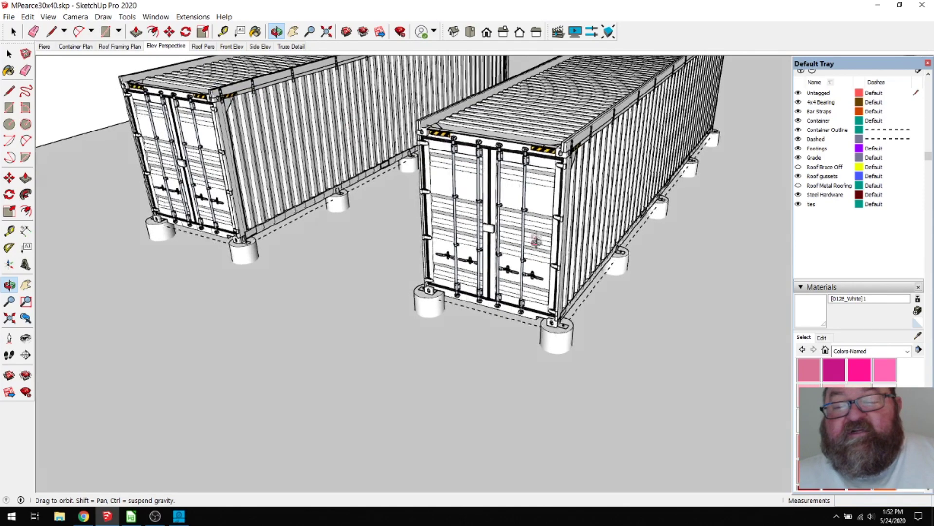
pyautogui.scroll(3, 479, 289)
pyautogui.scroll(-3, 475, 287)
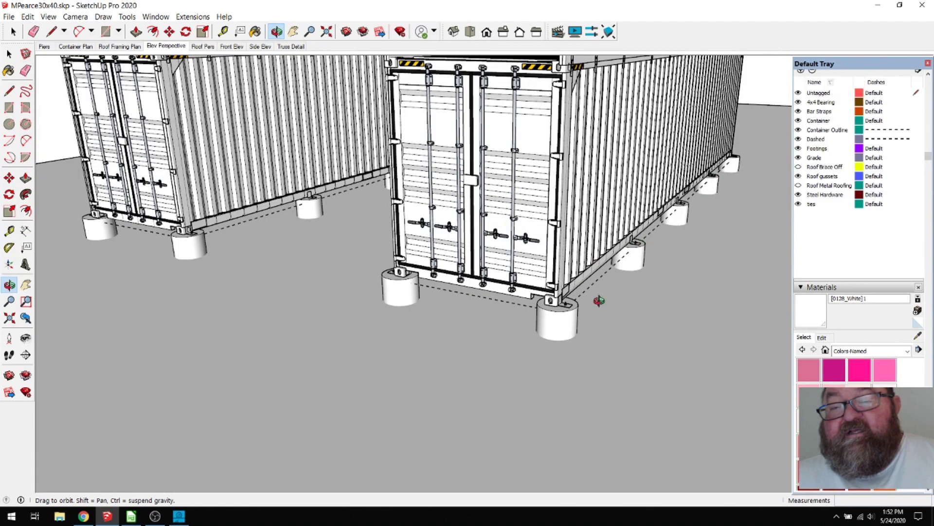
pyautogui.scroll(1, 611, 283)
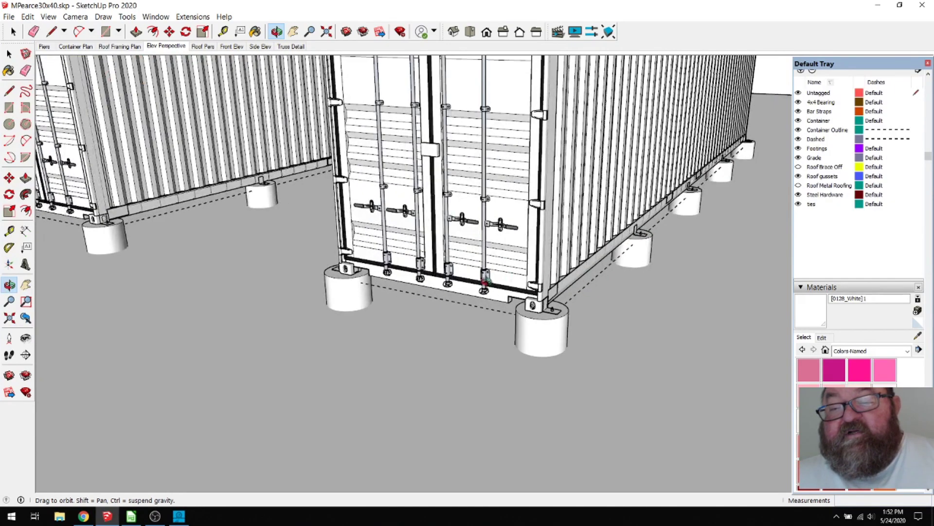
pyautogui.scroll(-3, 477, 284)
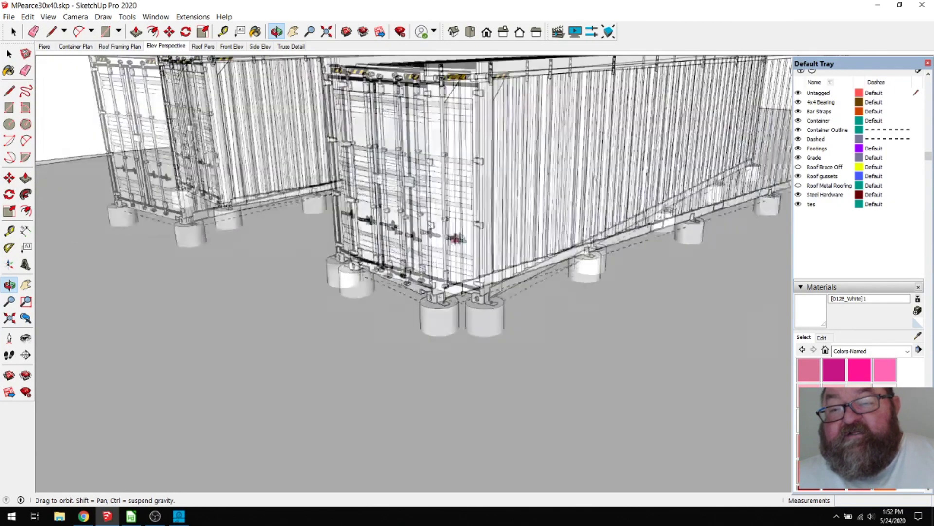
pyautogui.scroll(2, 455, 237)
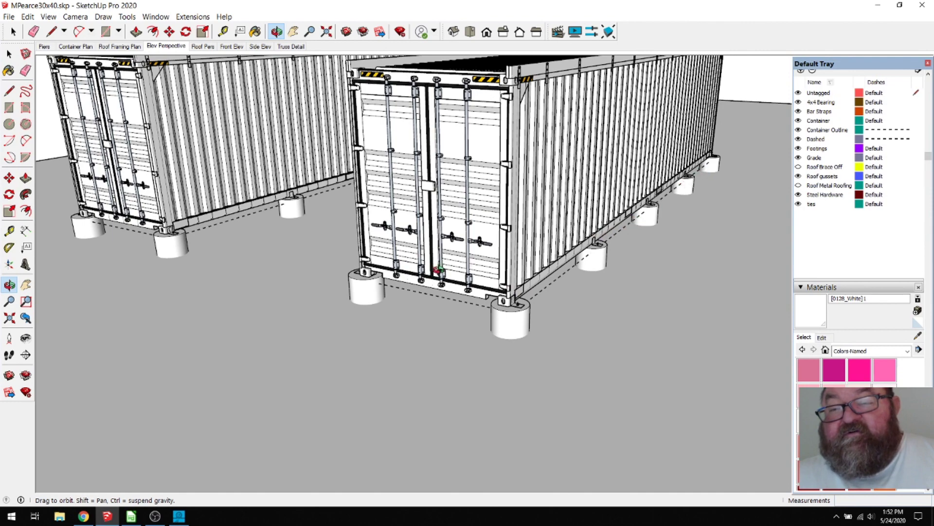
# Step: Examine the overall layout of both raised containers on their footings and the gap between them
pyautogui.scroll(-3, 593, 304)
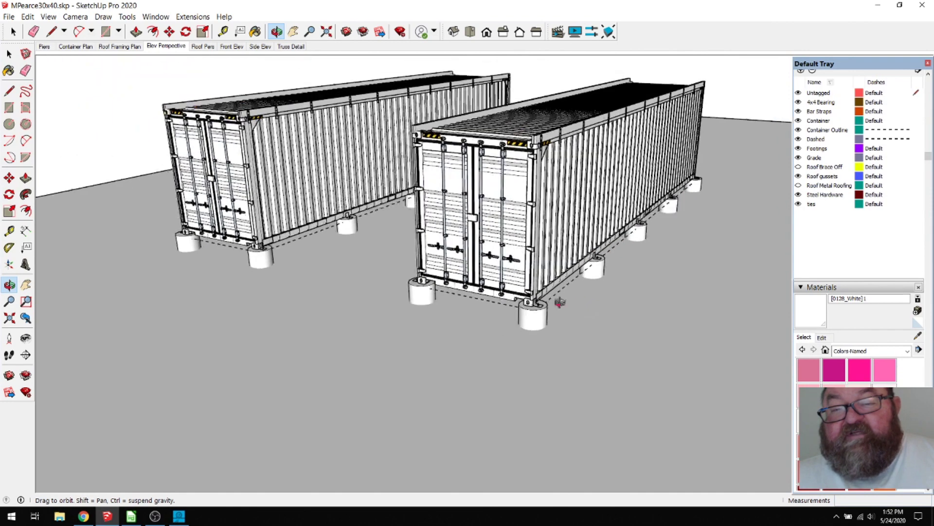
pyautogui.scroll(-2, 596, 304)
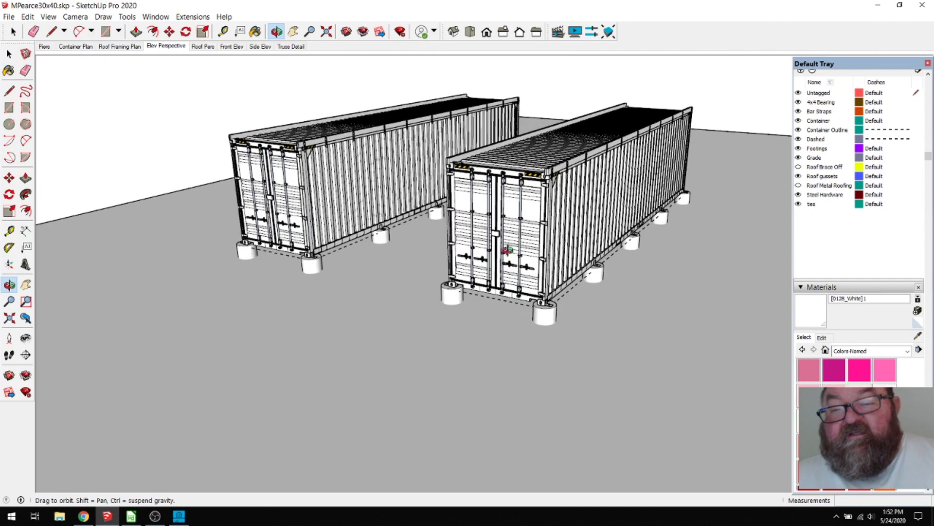
pyautogui.moveTo(486, 251); pyautogui.dragTo(484, 276)
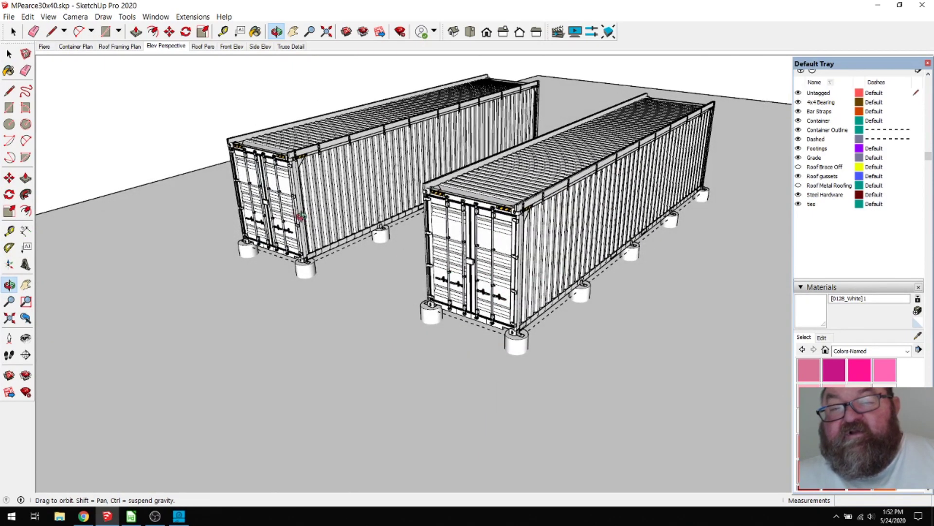
pyautogui.scroll(2, 294, 212)
pyautogui.scroll(-1, 636, 361)
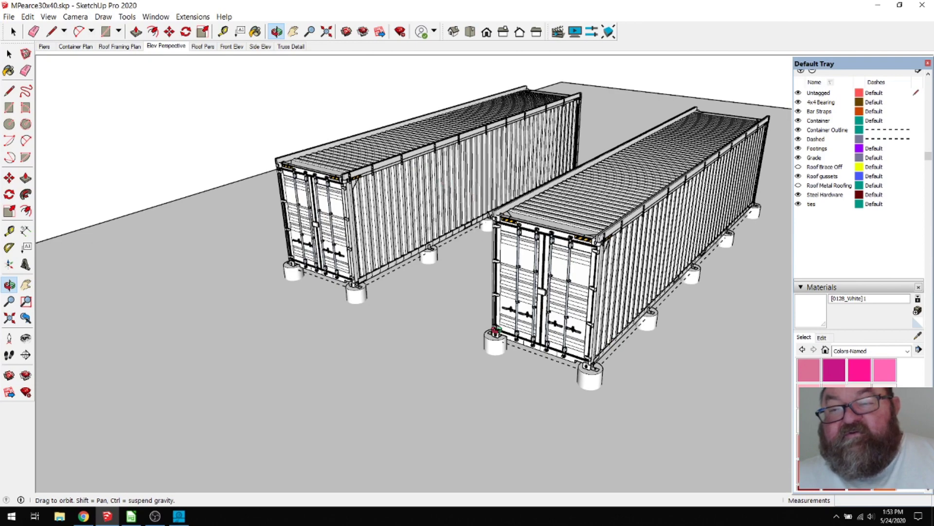
pyautogui.moveTo(524, 296)
pyautogui.mouseDown()
pyautogui.moveTo(574, 292)
pyautogui.moveTo(516, 301)
pyautogui.moveTo(525, 298)
pyautogui.mouseUp()
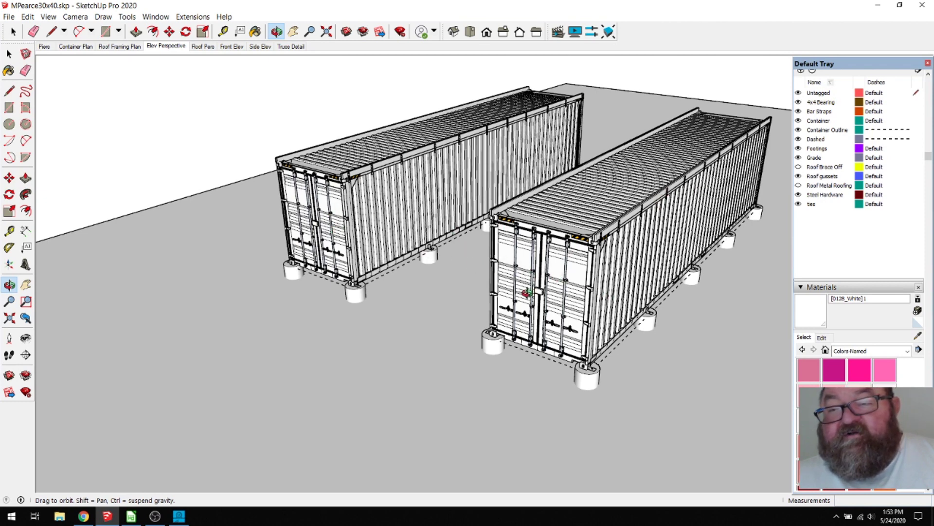
pyautogui.moveTo(532, 294); pyautogui.dragTo(492, 296)
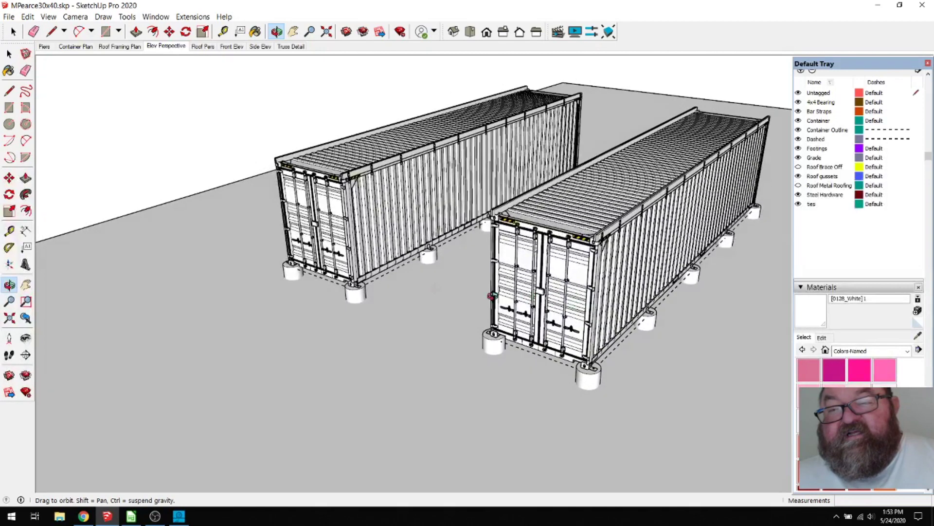
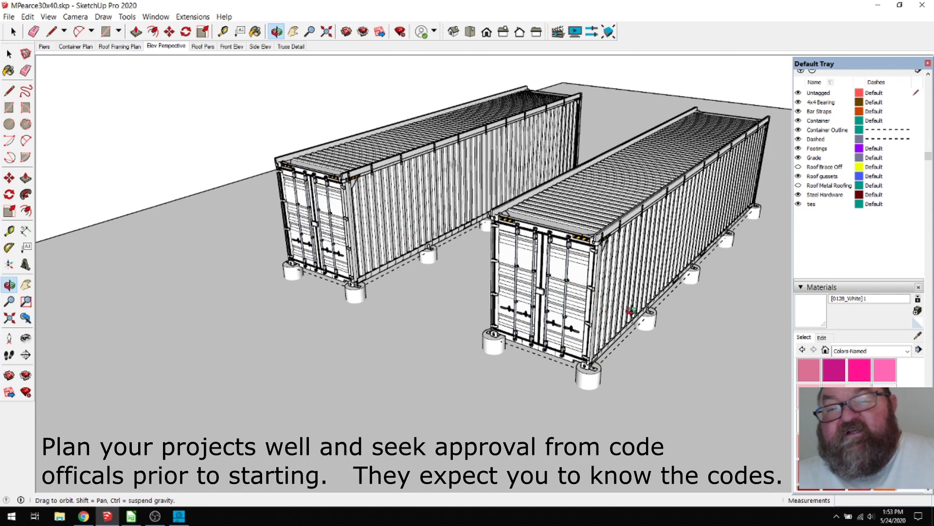
pyautogui.moveTo(519, 274)
pyautogui.mouseDown()
pyautogui.moveTo(511, 287)
pyautogui.moveTo(554, 304)
pyautogui.moveTo(520, 281)
pyautogui.mouseUp()
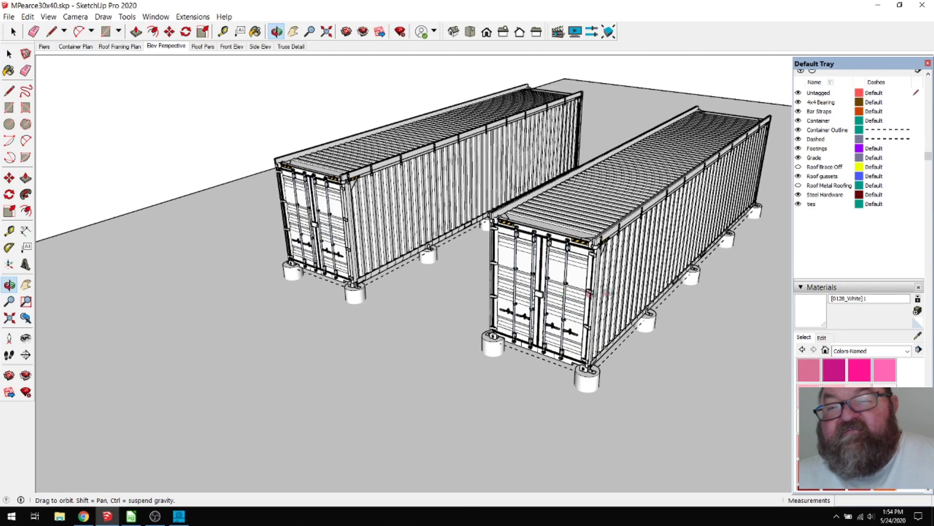
pyautogui.moveTo(598, 293); pyautogui.dragTo(690, 287)
pyautogui.moveTo(628, 285); pyautogui.dragTo(478, 331)
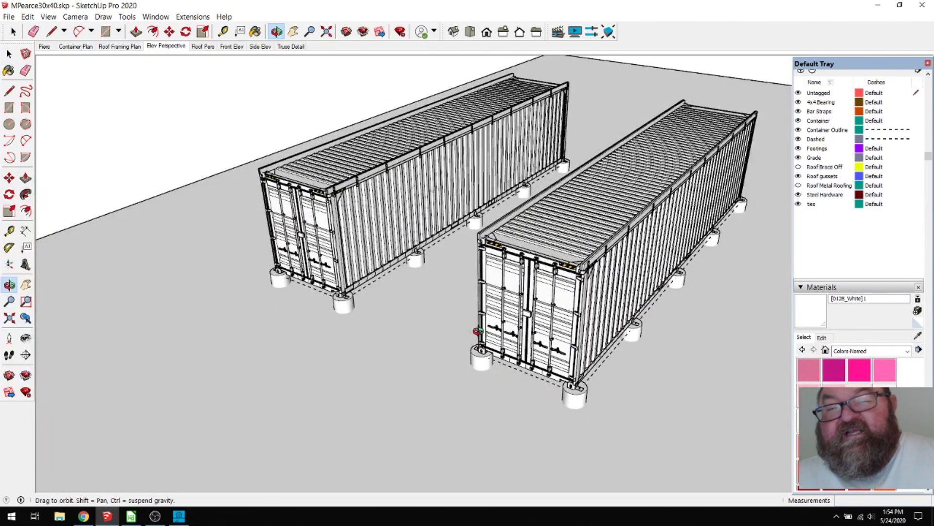
# Step: Examine the nearer container's corner footings, then both container roofs and their edge beams from a higher viewpoint
pyautogui.scroll(3, 516, 321)
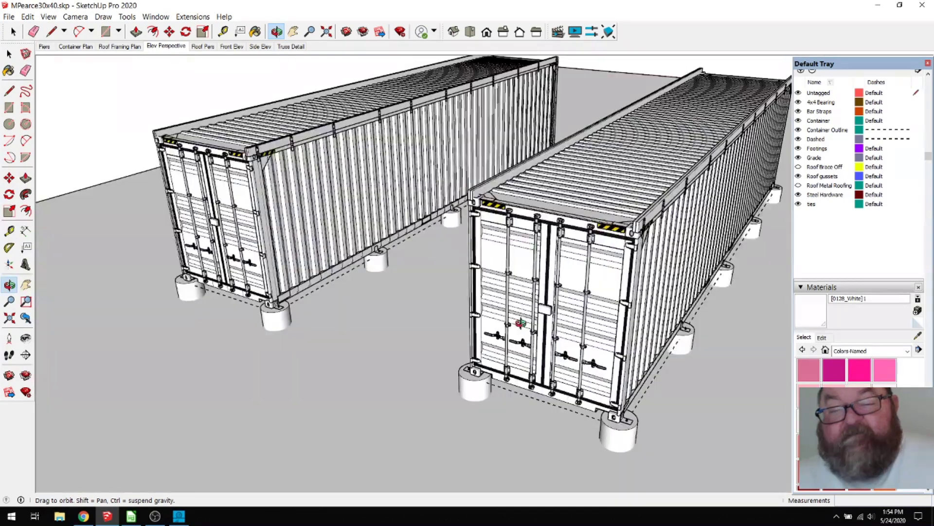
pyautogui.moveTo(541, 303); pyautogui.dragTo(595, 386)
pyautogui.scroll(5, 574, 321)
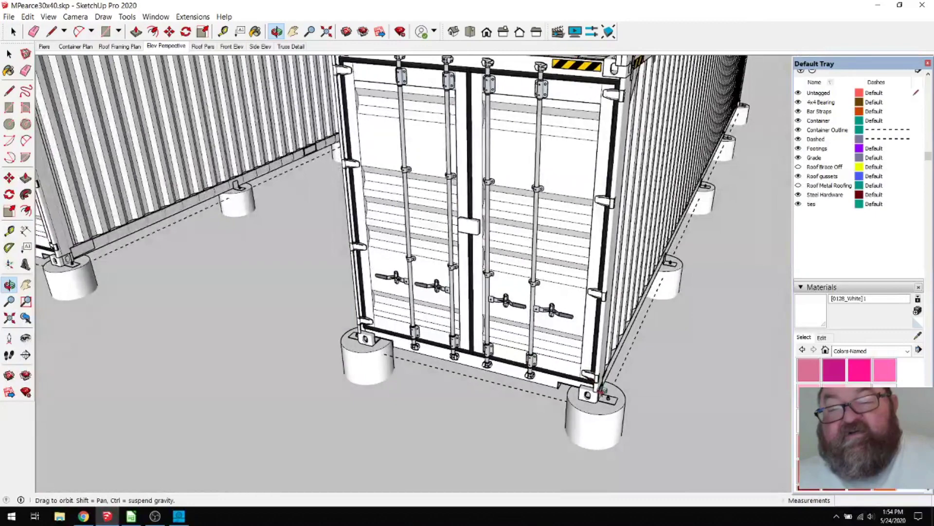
pyautogui.scroll(-8, 595, 386)
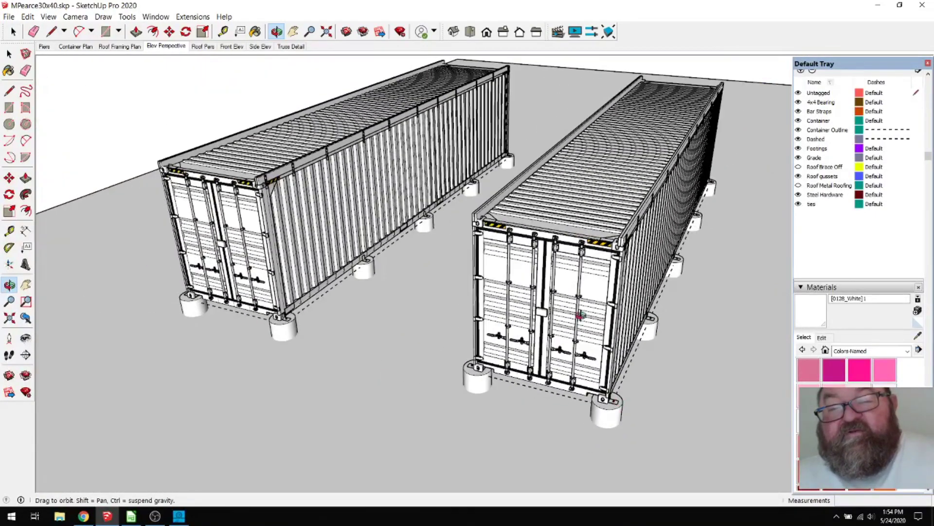
pyautogui.scroll(-3, 580, 322)
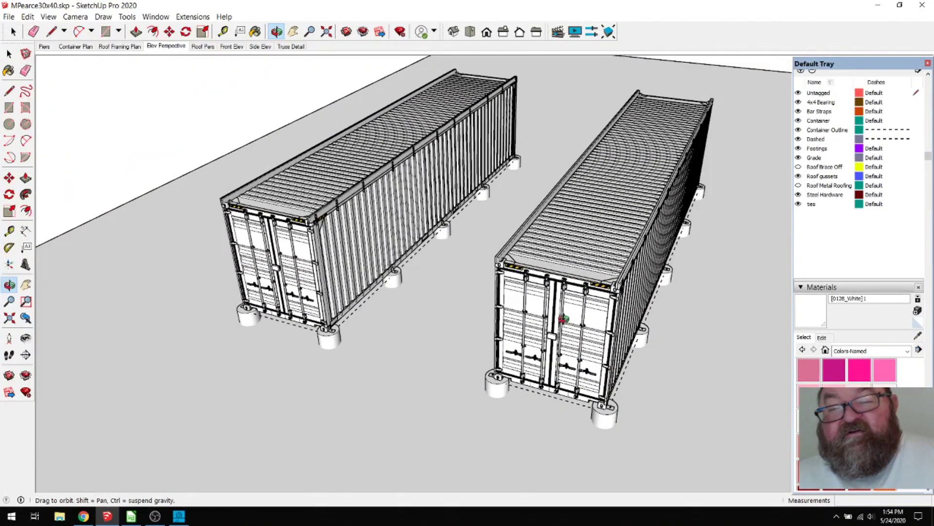
pyautogui.moveTo(588, 308); pyautogui.dragTo(536, 313)
pyautogui.moveTo(451, 320); pyautogui.dragTo(507, 344)
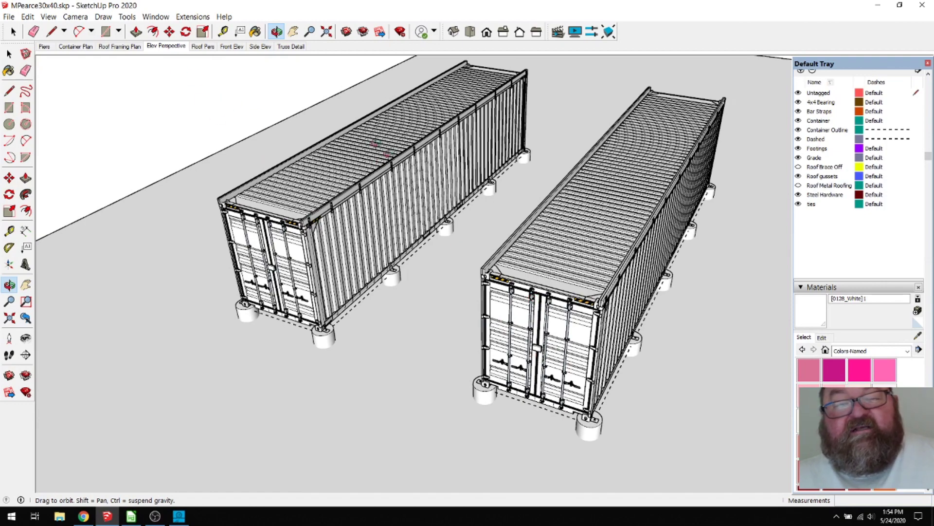
pyautogui.moveTo(549, 330); pyautogui.dragTo(566, 292)
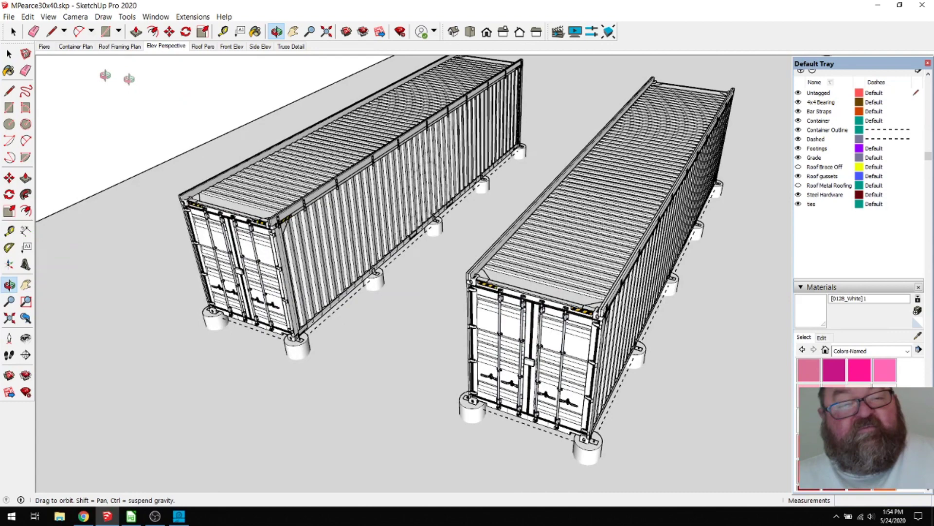
pyautogui.click(193, 17)
pyautogui.moveTo(251, 67)
pyautogui.click(318, 62)
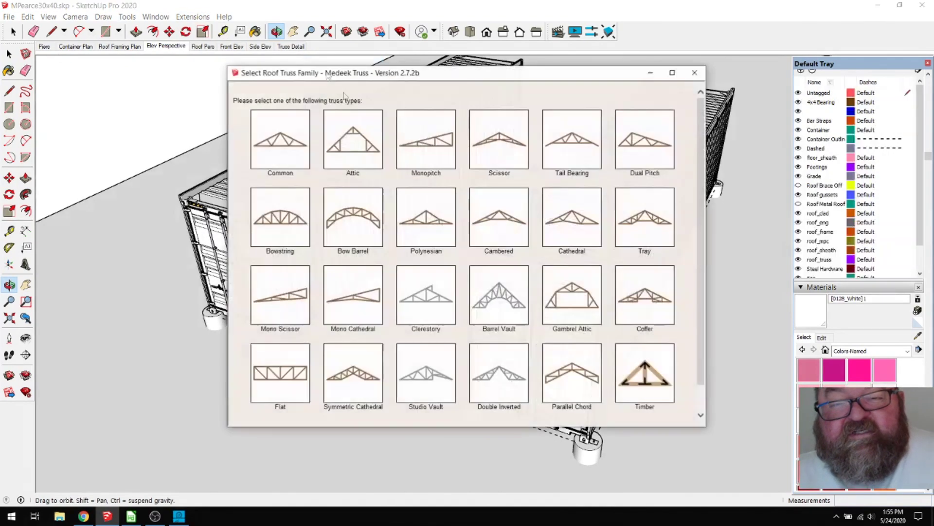
pyautogui.click(277, 145)
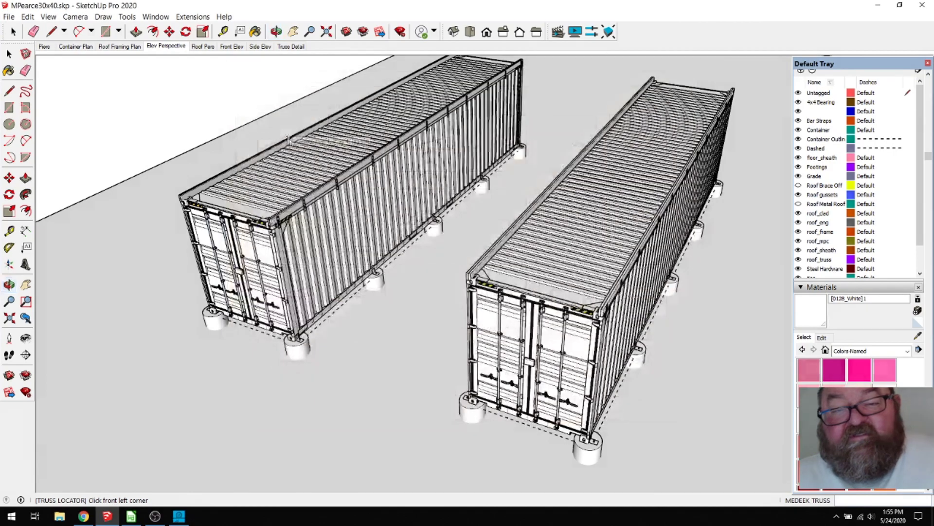
# Step: Start a Common roof truss in Medeek Truss with its front left corner on the outer top corner of the left container's outer roof beam
pyautogui.click(276, 31)
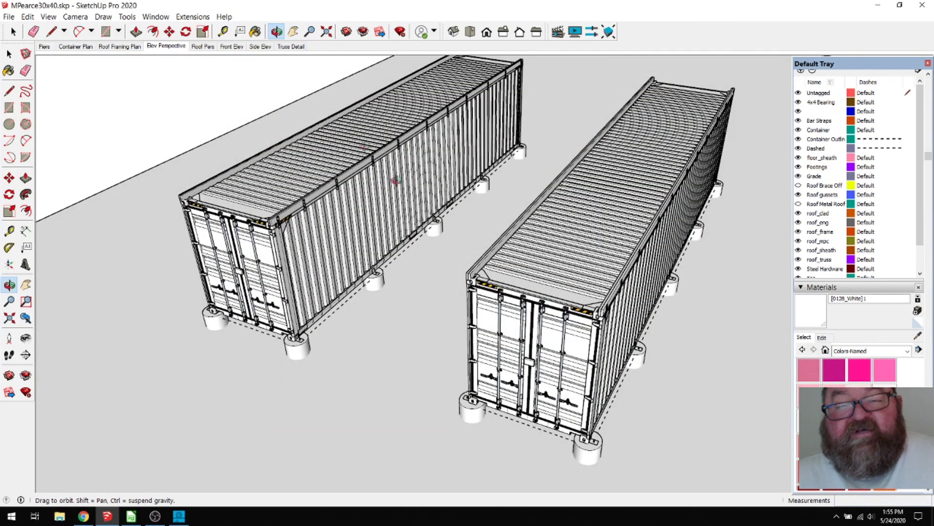
pyautogui.moveTo(507, 243); pyautogui.dragTo(295, 303)
pyautogui.scroll(10, 295, 303)
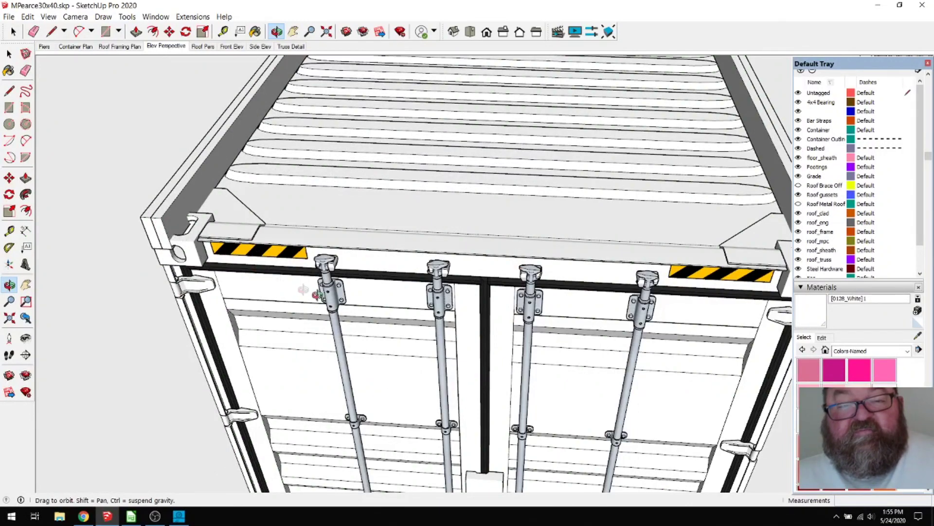
pyautogui.scroll(-2, 225, 237)
pyautogui.scroll(3, 188, 220)
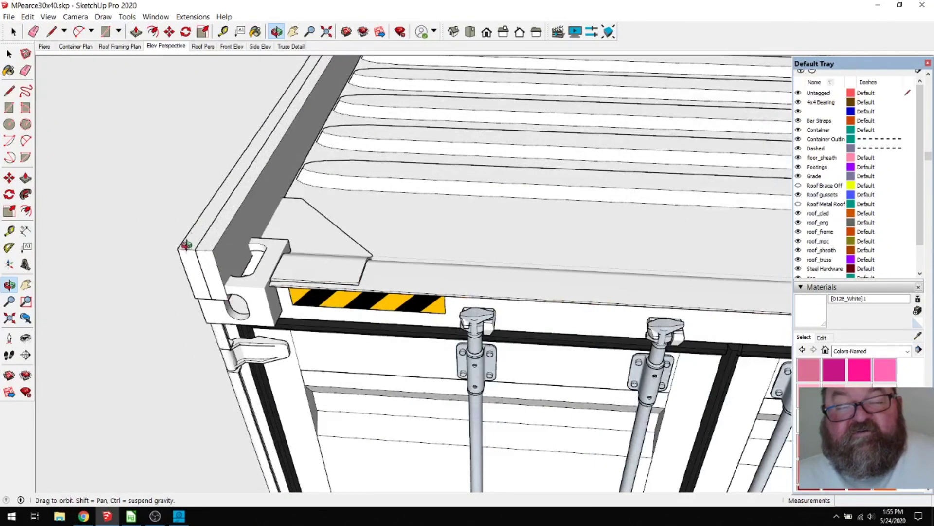
pyautogui.scroll(3, 167, 93)
pyautogui.click(193, 16)
pyautogui.moveTo(229, 61)
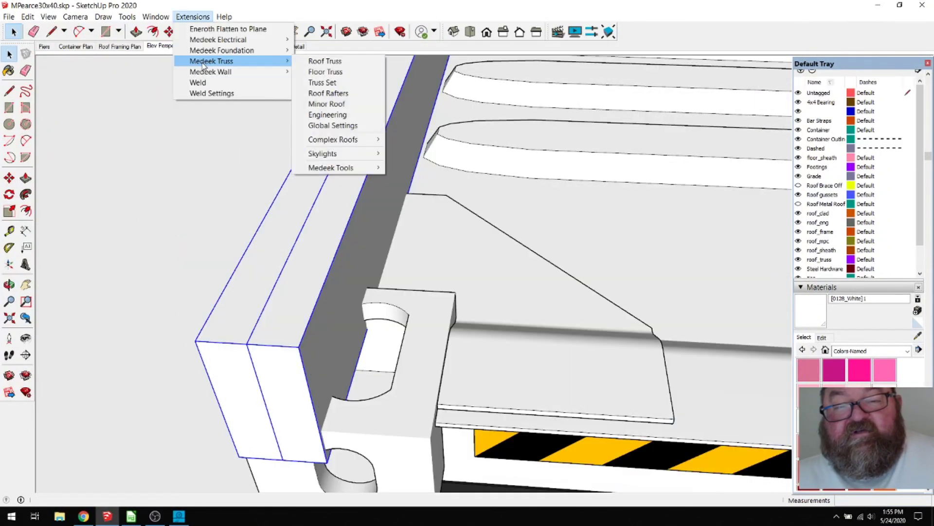
pyautogui.click(320, 64)
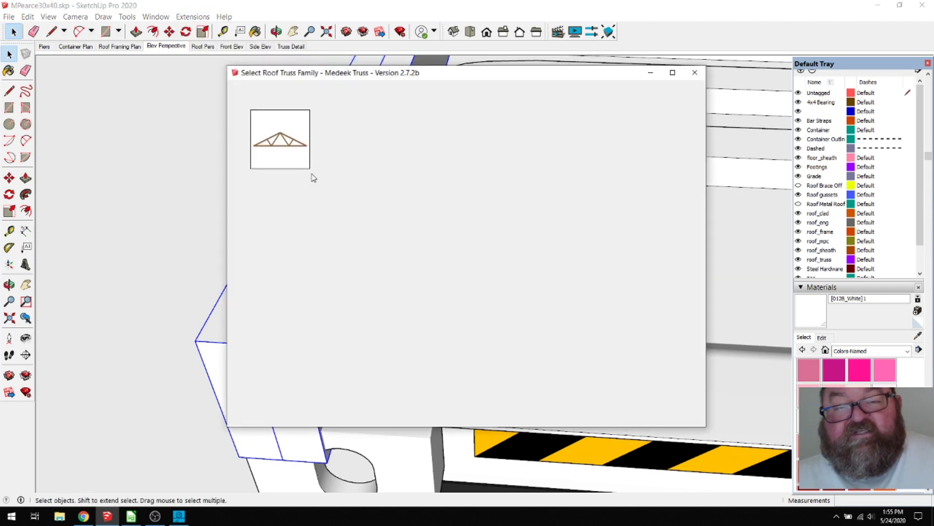
pyautogui.click(287, 142)
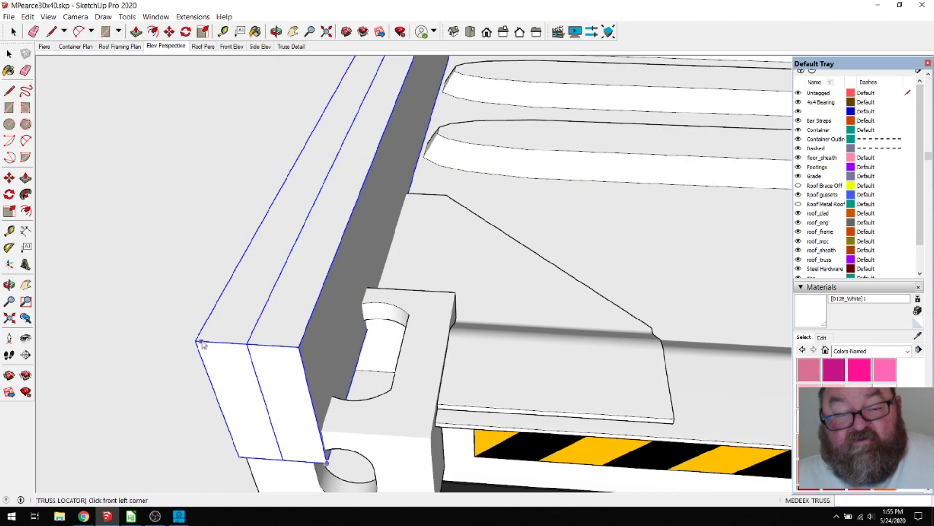
pyautogui.click(195, 341)
# Step: Set the second front corner on the outer top corner of the right container's outer beam for a 30' out-to-out span
pyautogui.scroll(-10, 197, 343)
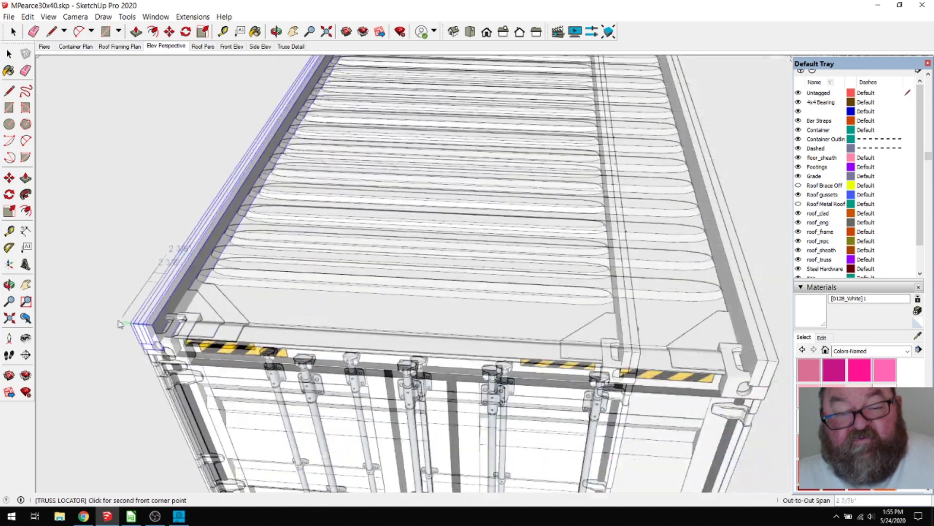
pyautogui.scroll(-5, 104, 322)
pyautogui.scroll(5, 535, 360)
pyautogui.scroll(8, 487, 330)
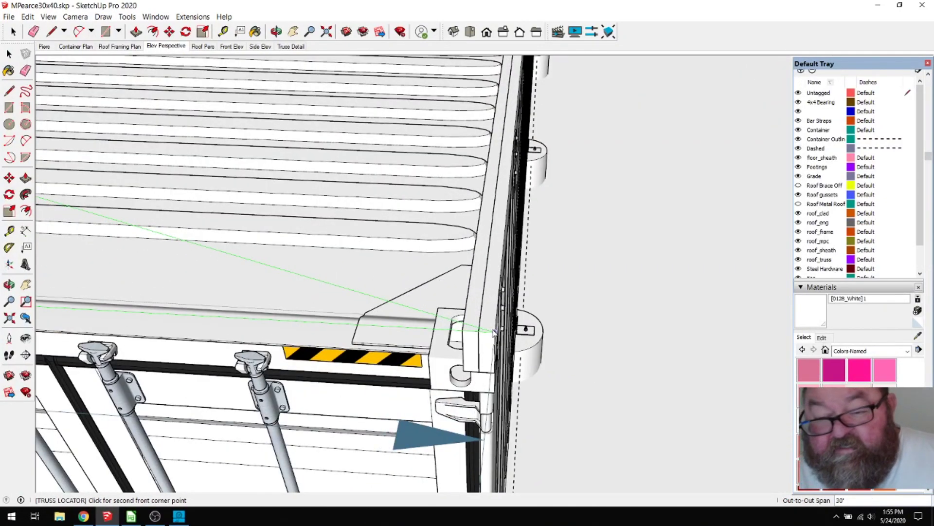
pyautogui.click(494, 333)
# Step: Set the rear corner on the far outer top corner of the right container's beam for a 40' building length
pyautogui.scroll(-5, 340, 389)
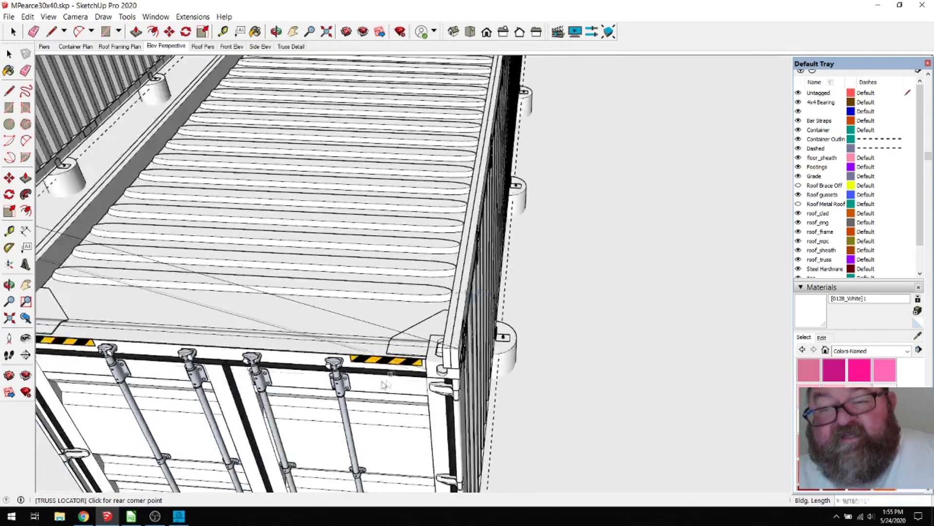
pyautogui.scroll(-6, 334, 392)
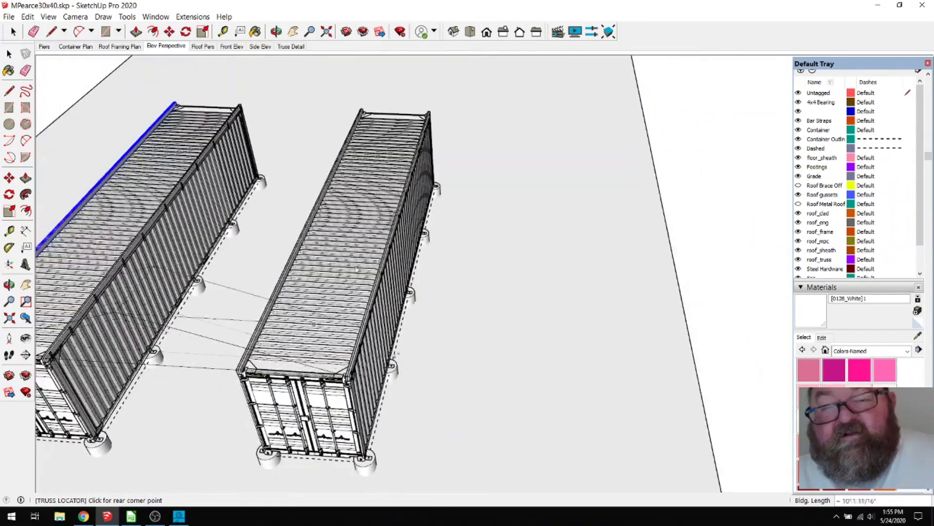
pyautogui.scroll(6, 428, 103)
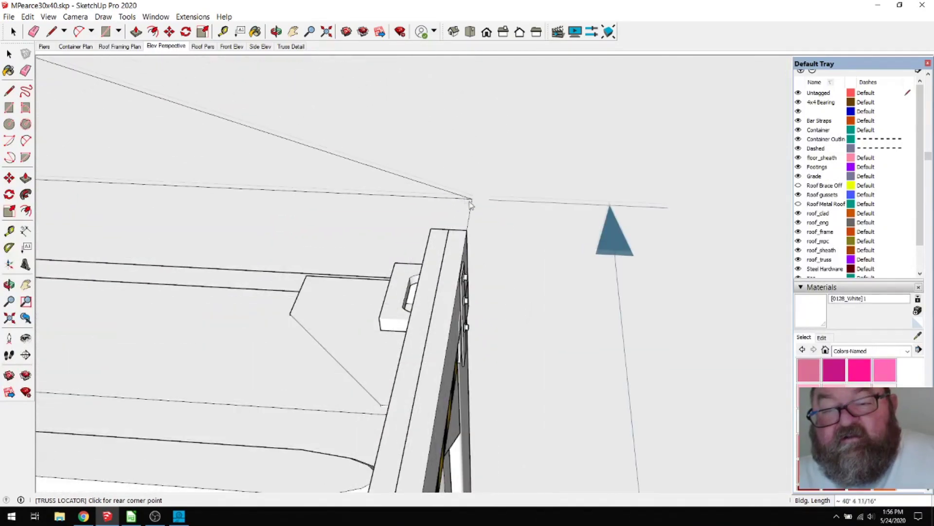
pyautogui.click(465, 233)
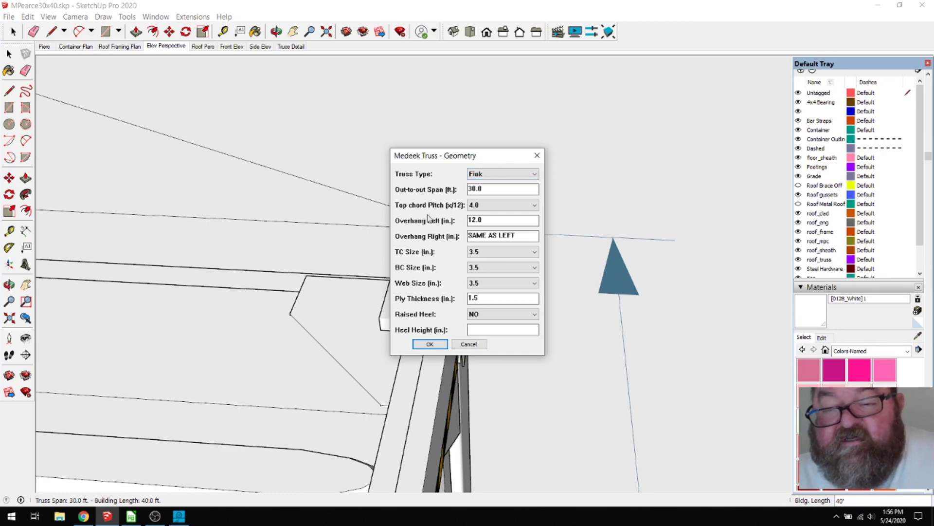
# Step: Set the Fink truss geometry to a 3.0/12 top chord pitch and a 24 in. overhang, same on both sides
pyautogui.moveTo(446, 158); pyautogui.dragTo(453, 87)
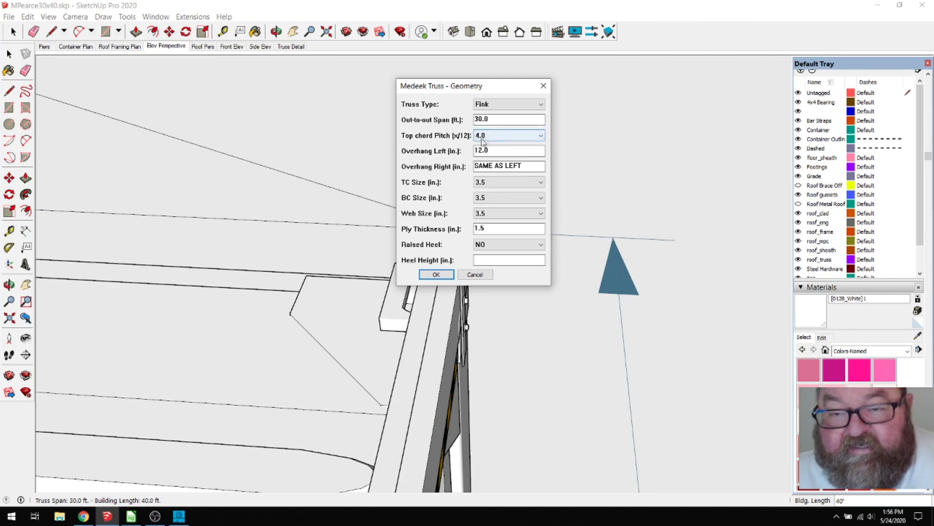
pyautogui.click(540, 135)
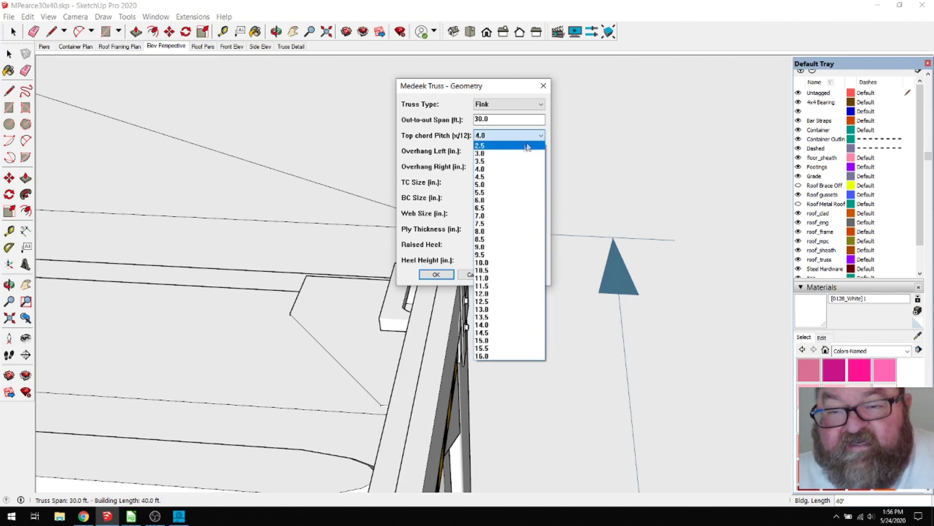
pyautogui.click(511, 152)
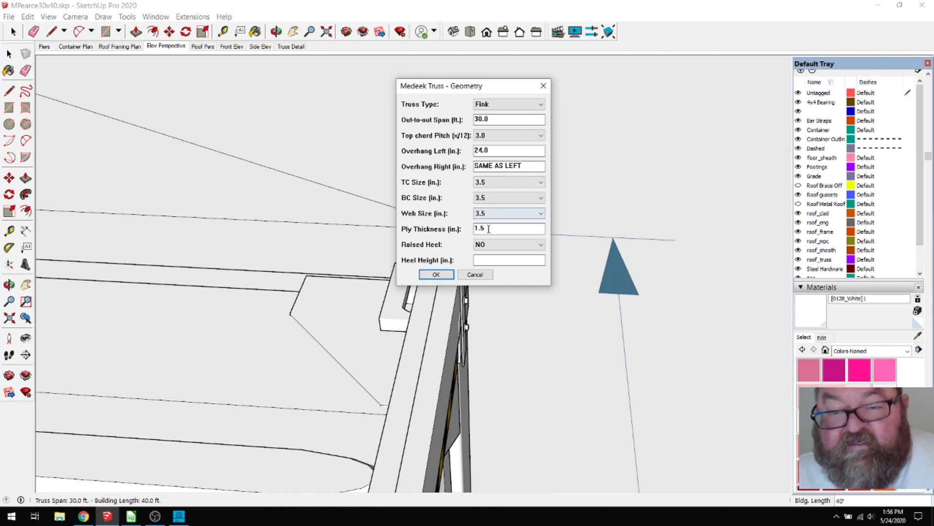
pyautogui.click(437, 274)
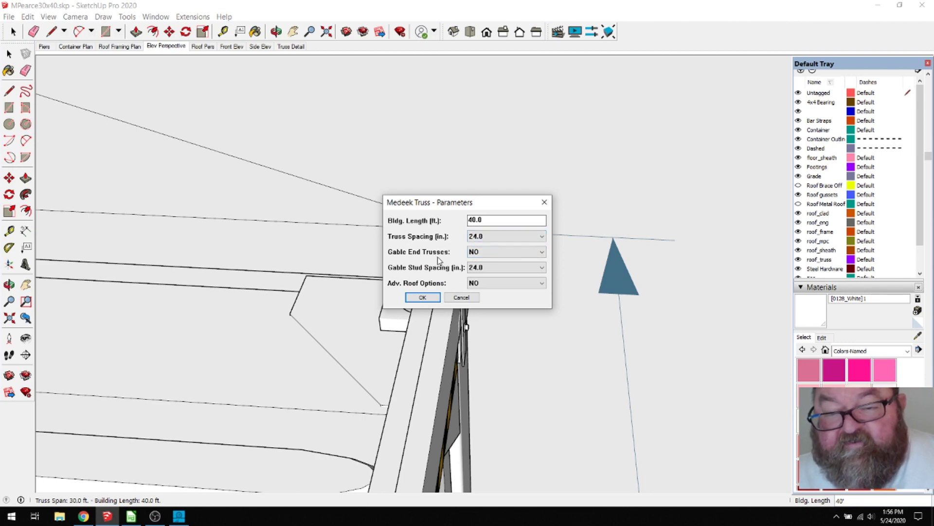
# Step: Enable gable end trusses and advanced roof options, and generate the roof with the preset advanced options
pyautogui.click(537, 254)
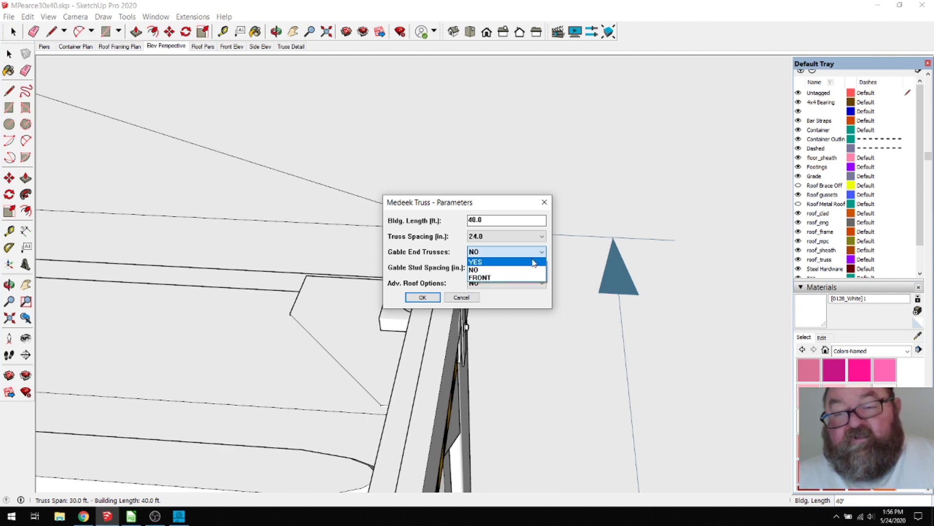
pyautogui.click(534, 262)
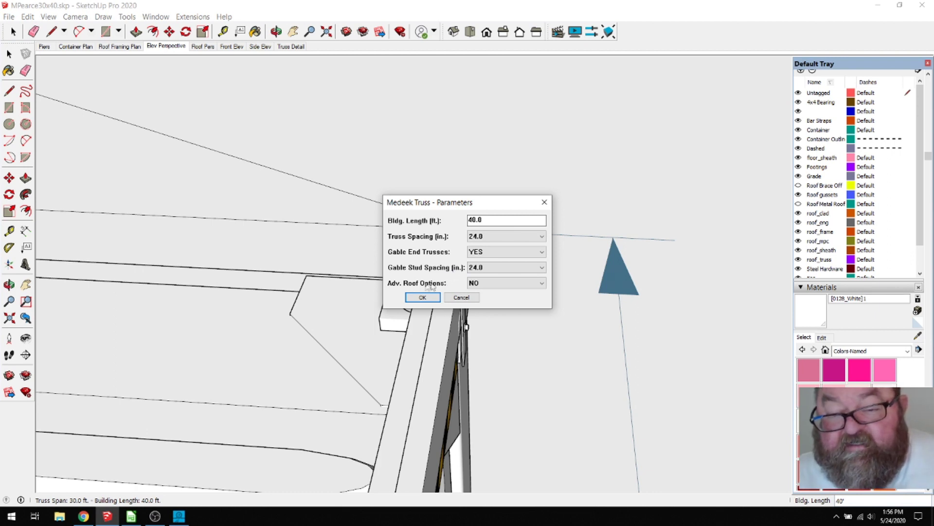
pyautogui.click(539, 282)
pyautogui.click(530, 298)
pyautogui.click(423, 297)
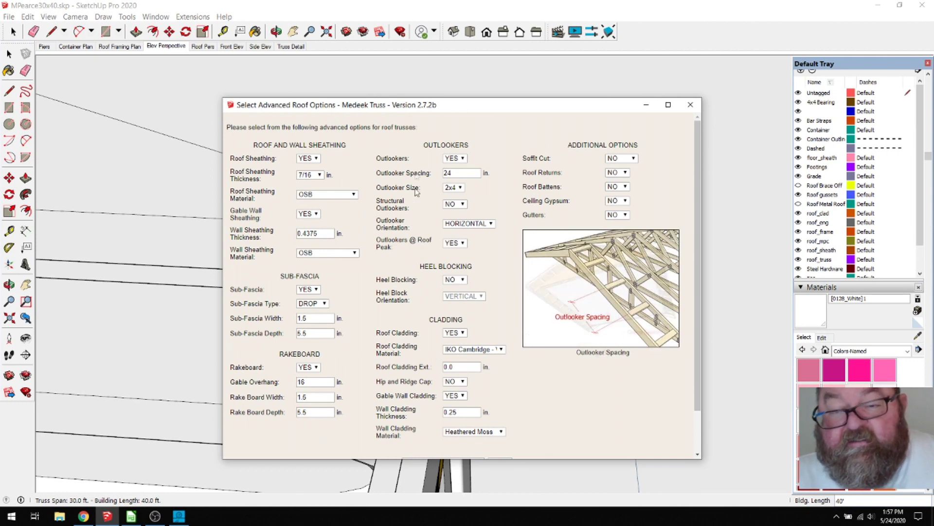
pyautogui.scroll(-1, 458, 422)
pyautogui.click(443, 415)
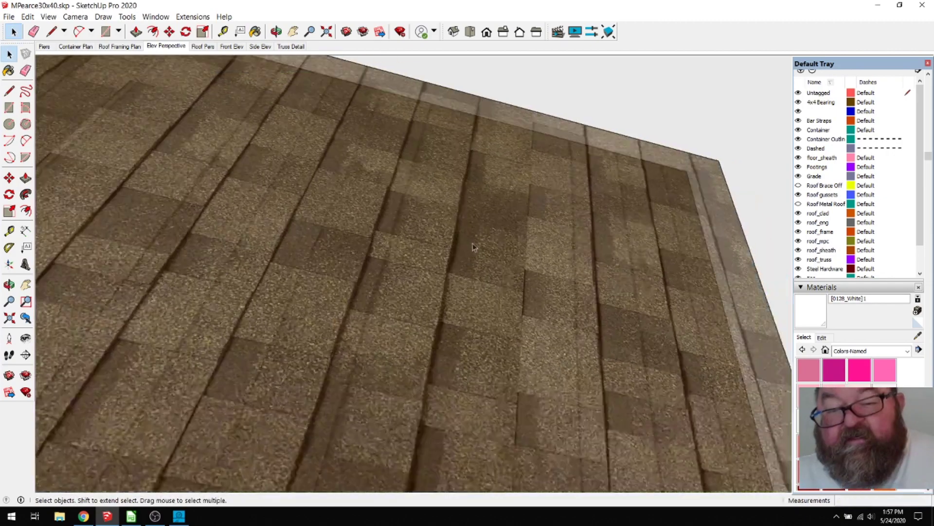
# Step: Measure the depth of the gable overhang from the rakeboard's outer edge to the siding on the gable wall
pyautogui.scroll(-8, 533, 216)
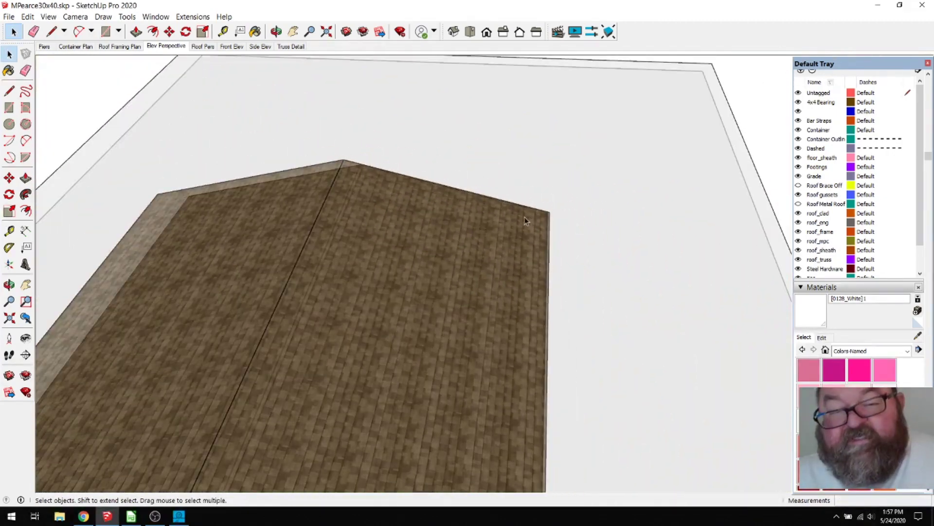
pyautogui.scroll(-5, 524, 217)
pyautogui.click(276, 31)
pyautogui.moveTo(400, 324); pyautogui.dragTo(381, 326)
pyautogui.scroll(5, 327, 297)
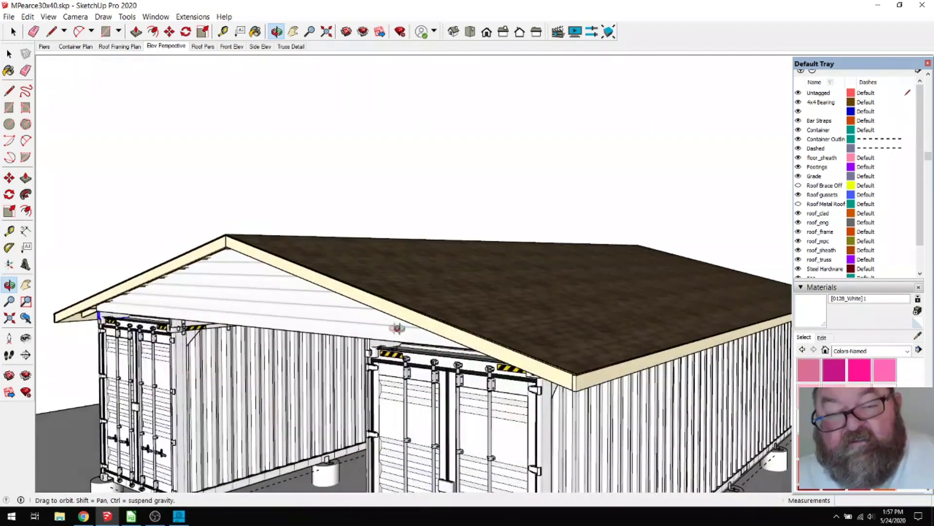
pyautogui.scroll(4, 146, 270)
pyautogui.scroll(3, 168, 232)
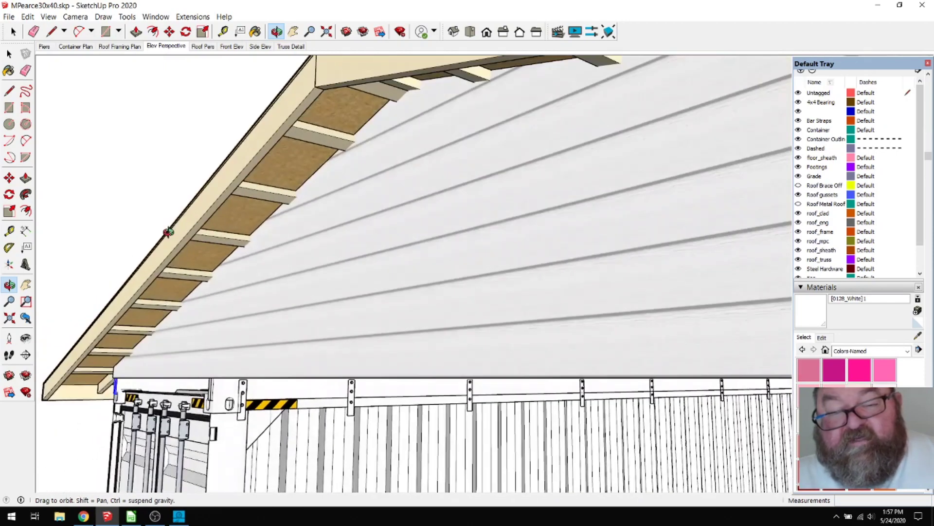
pyautogui.click(223, 31)
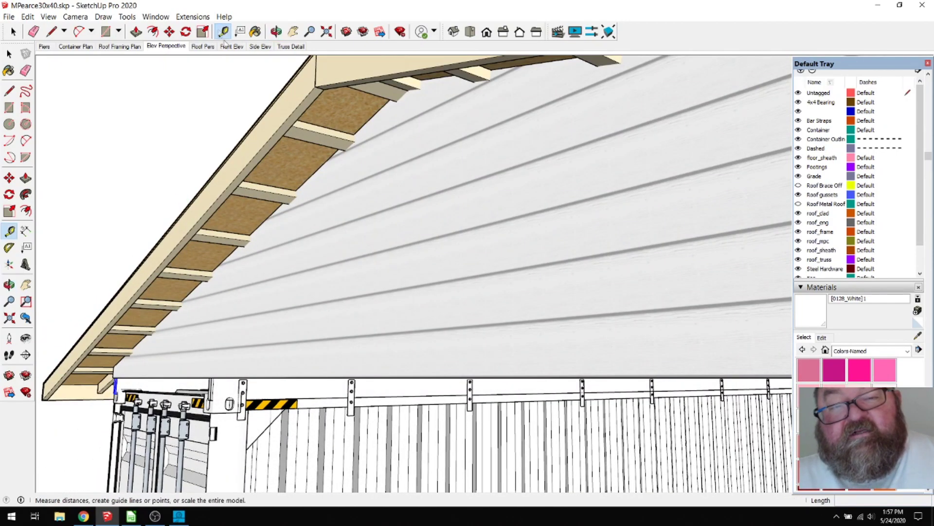
pyautogui.click(267, 141)
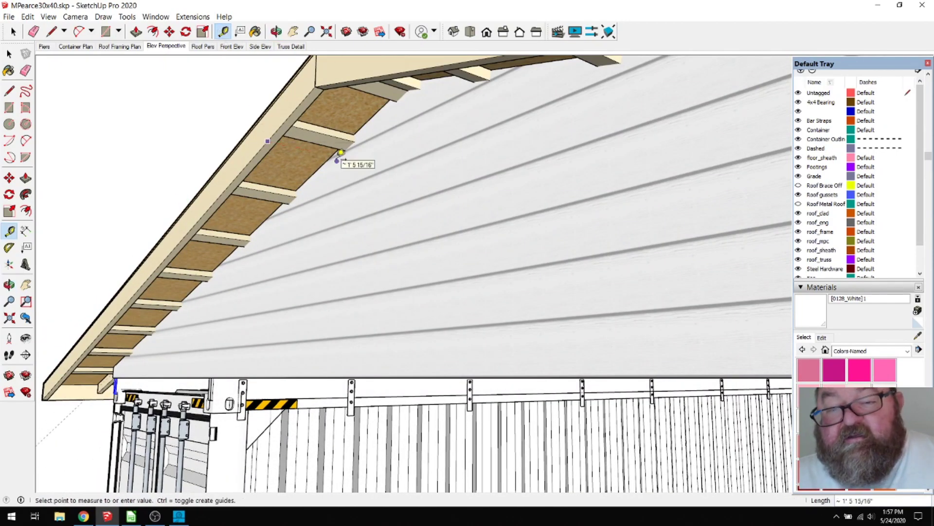
pyautogui.press('Escape')
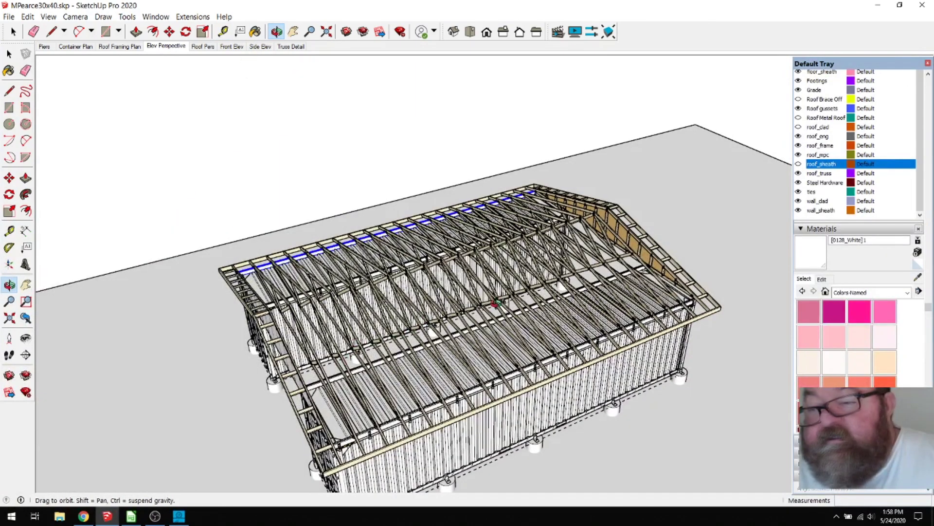
# Step: Edit the roof truss assembly to a 24 in. gable overhang with no roof cladding, and update it
pyautogui.moveTo(482, 304); pyautogui.dragTo(142, 100)
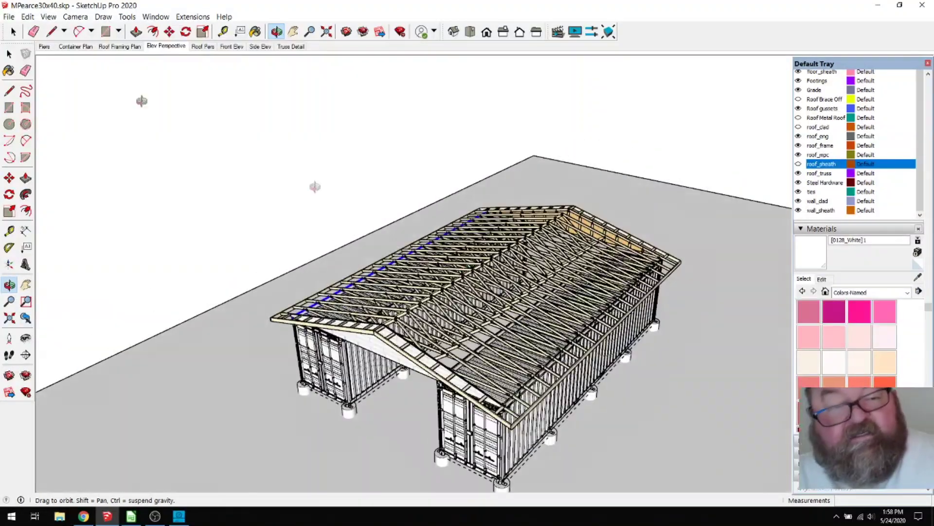
pyautogui.click(13, 32)
pyautogui.click(384, 330)
pyautogui.rightClick(389, 320)
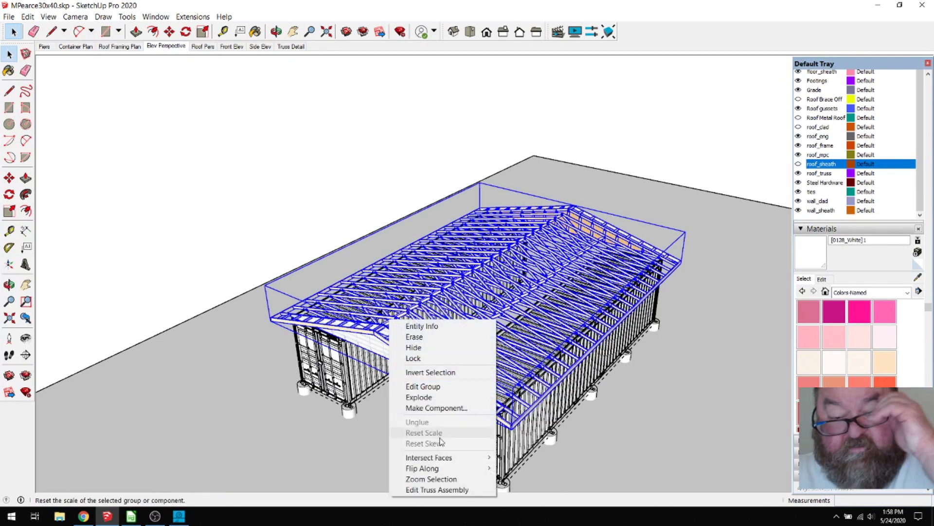
pyautogui.click(458, 490)
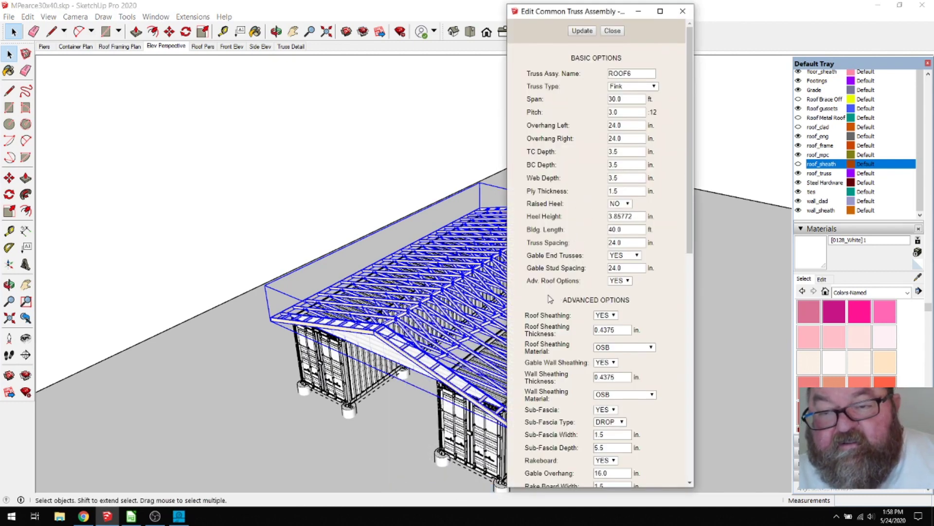
pyautogui.scroll(-5, 584, 238)
pyautogui.click(620, 250)
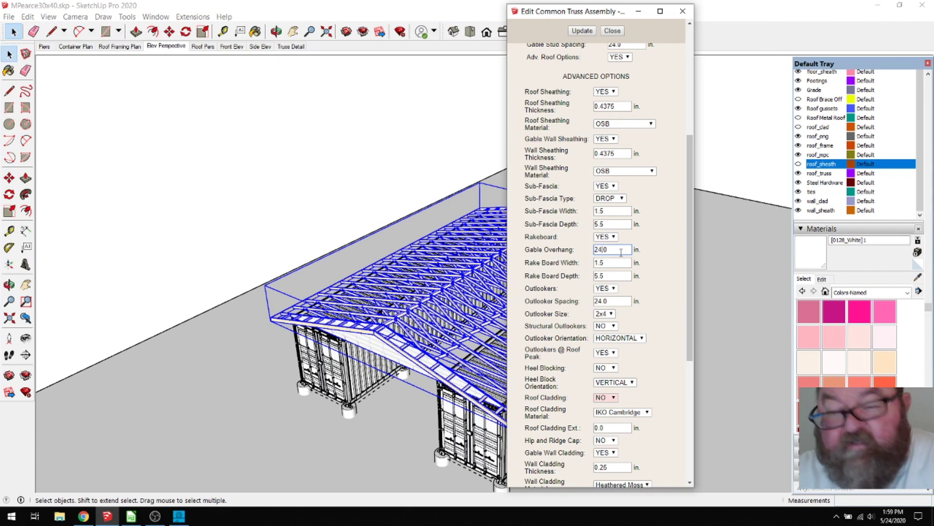
pyautogui.click(583, 31)
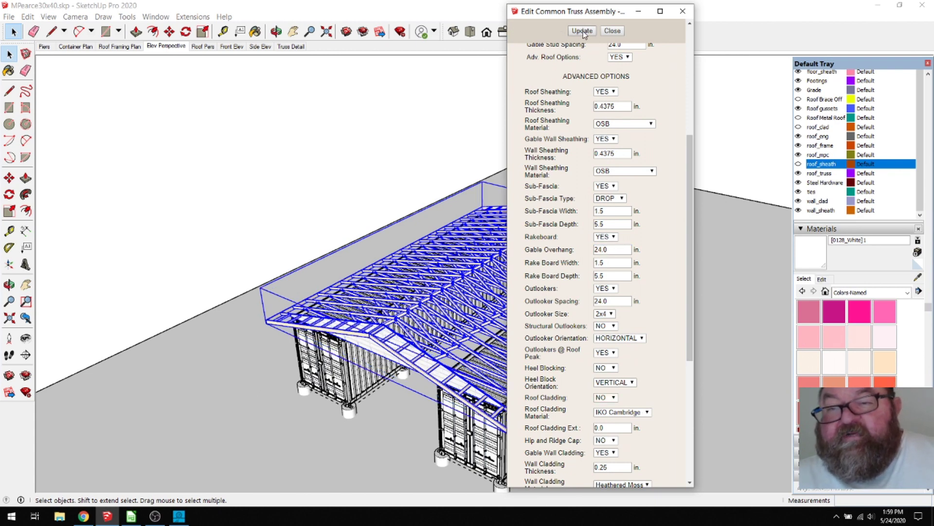
pyautogui.click(683, 11)
# Step: Examine the extended gable overhang and the truss connections along the nearer container's outer roof beam
pyautogui.scroll(2, 418, 361)
pyautogui.scroll(3, 418, 361)
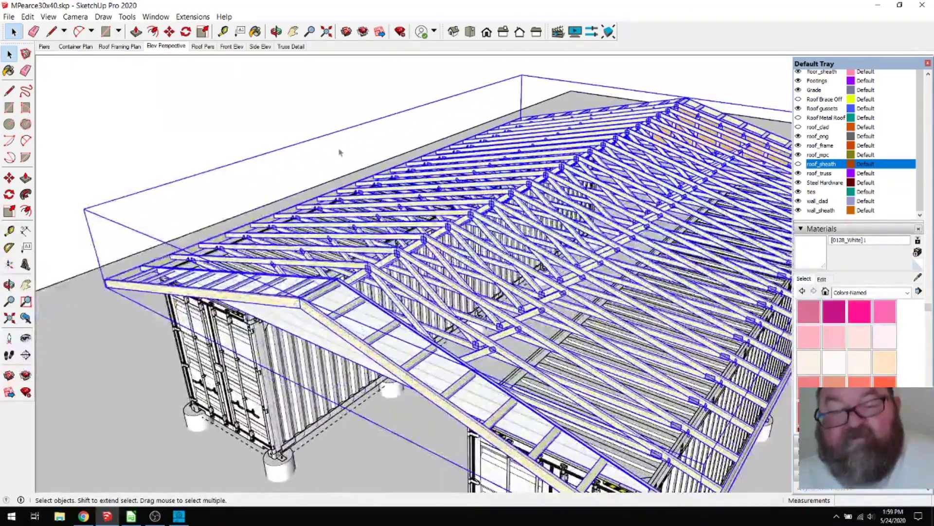
pyautogui.click(283, 32)
pyautogui.moveTo(403, 240); pyautogui.dragTo(510, 297)
pyautogui.moveTo(412, 243); pyautogui.dragTo(409, 329)
pyautogui.scroll(3, 409, 329)
pyautogui.scroll(4, 410, 329)
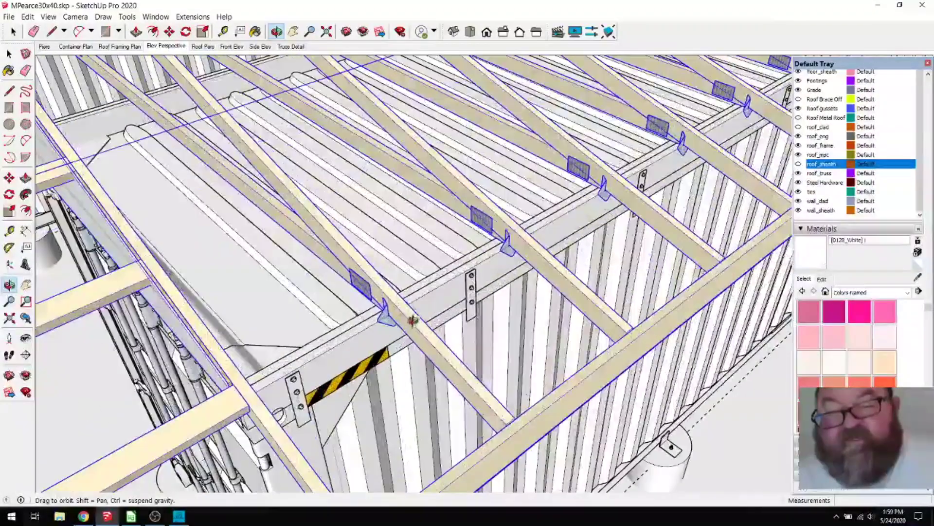
# Step: Examine up close the metal tie joining the truss to the roof beam near the container's corner
pyautogui.moveTo(412, 319); pyautogui.dragTo(296, 300)
pyautogui.scroll(6, 419, 294)
pyautogui.moveTo(424, 294); pyautogui.dragTo(164, 228)
pyautogui.scroll(2, 474, 270)
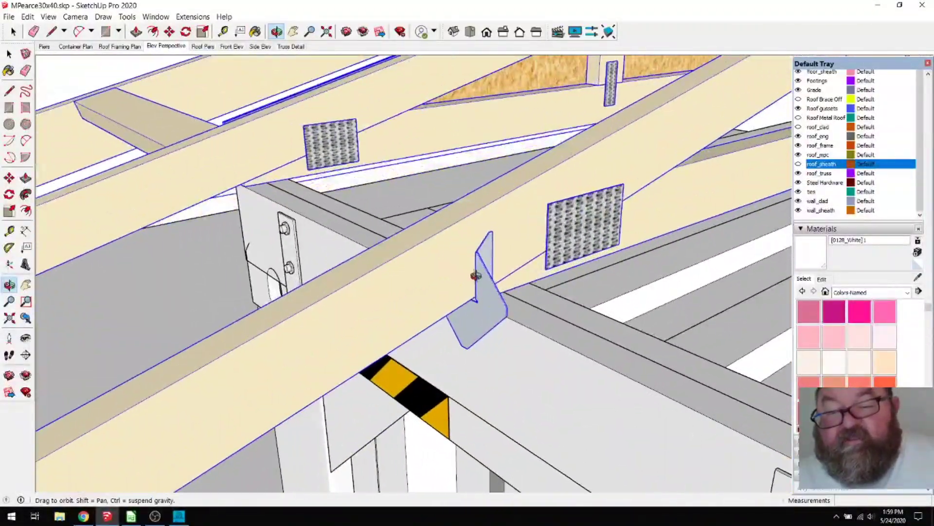
pyautogui.moveTo(463, 273); pyautogui.dragTo(473, 307)
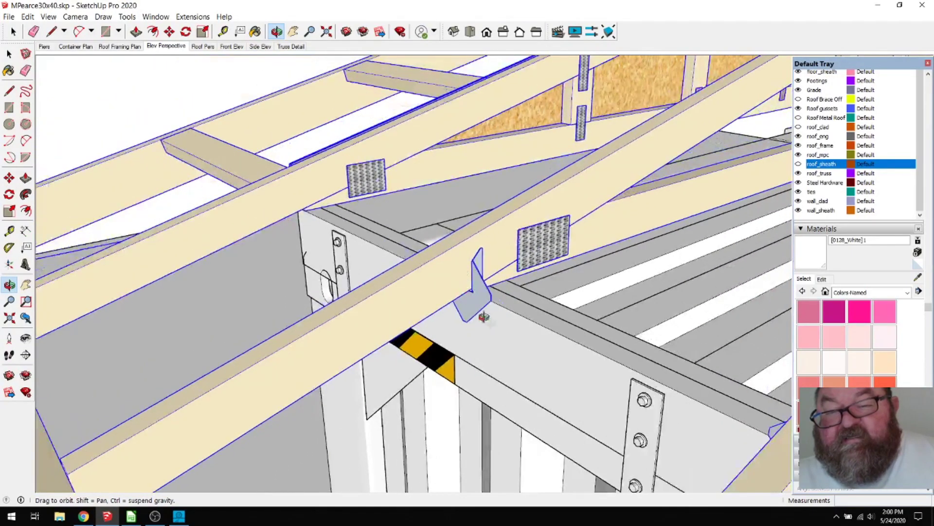
pyautogui.scroll(-10, 528, 335)
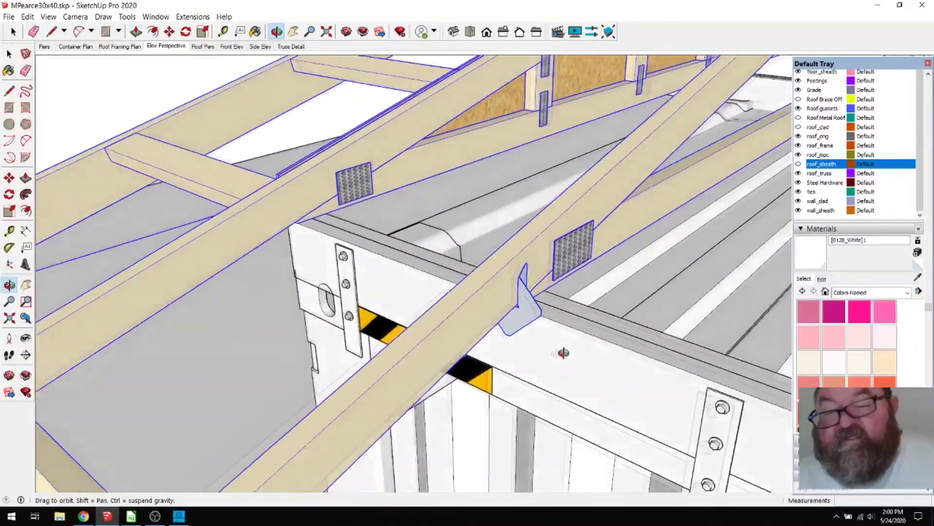
pyautogui.scroll(-3, 480, 336)
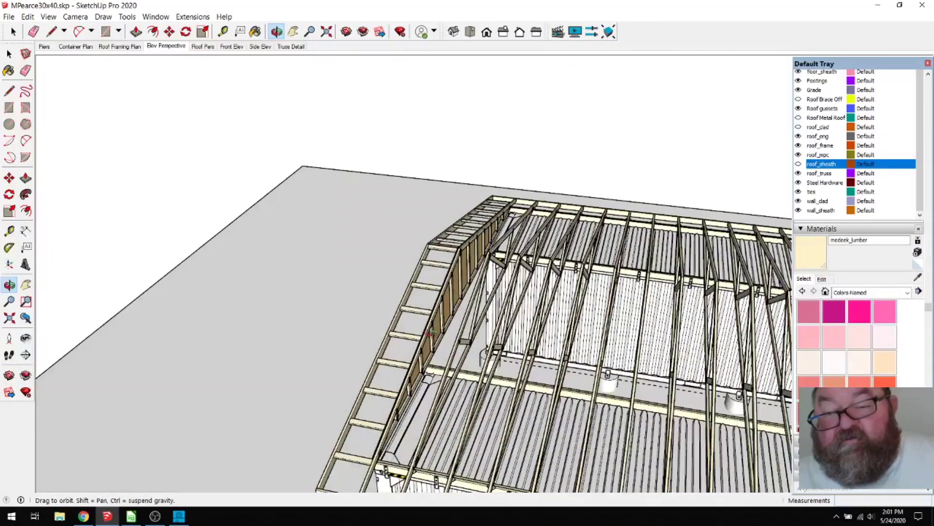
# Step: Hide the wall_clad and wall_sheath tags to expose the framing of the gable end truss
pyautogui.scroll(3, 438, 333)
pyautogui.moveTo(489, 314); pyautogui.dragTo(429, 320)
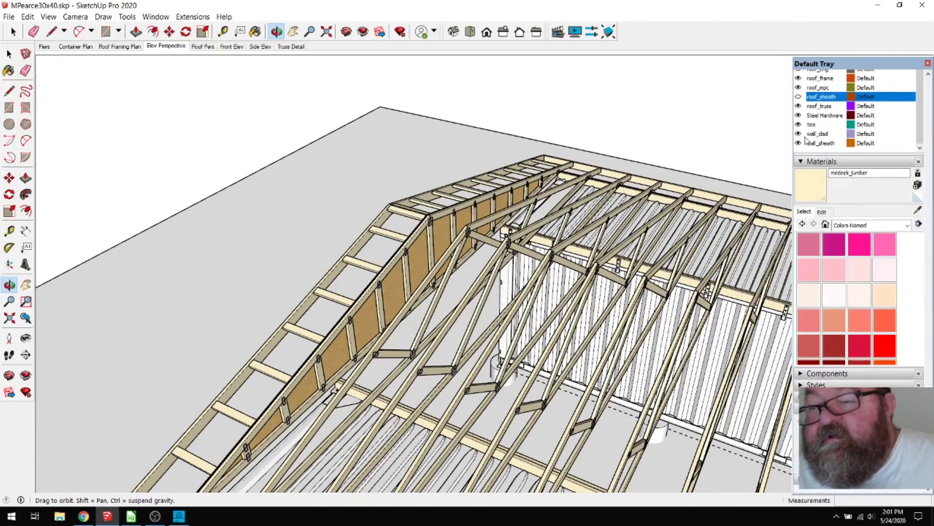
pyautogui.click(799, 133)
pyautogui.click(799, 143)
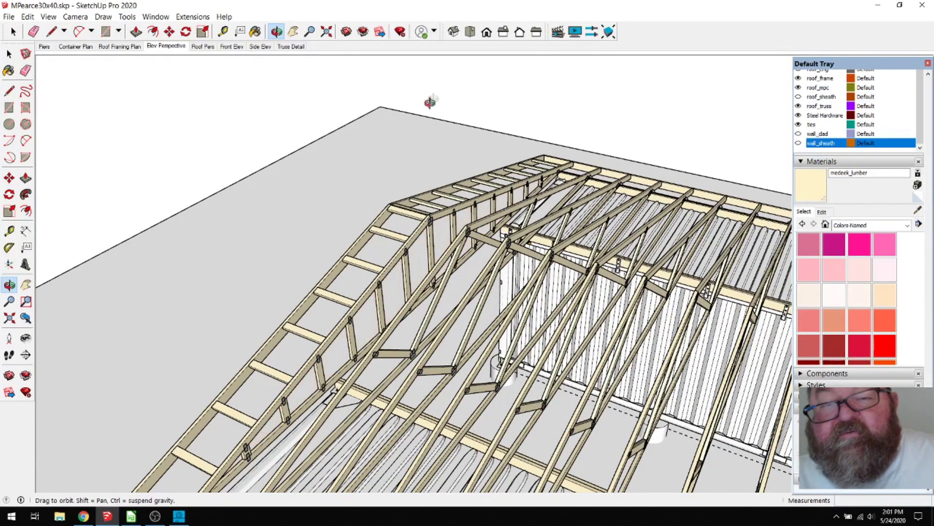
# Step: Examine the exposed gable end truss, its studs and the outlookers of the gable overhang from several angles
pyautogui.moveTo(560, 272); pyautogui.dragTo(543, 204)
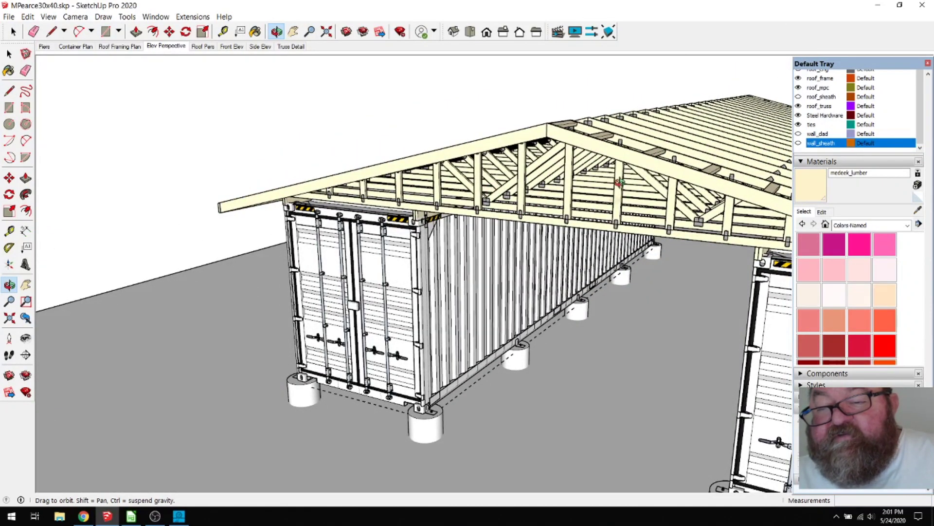
pyautogui.moveTo(506, 197); pyautogui.dragTo(328, 287)
pyautogui.scroll(10, 327, 287)
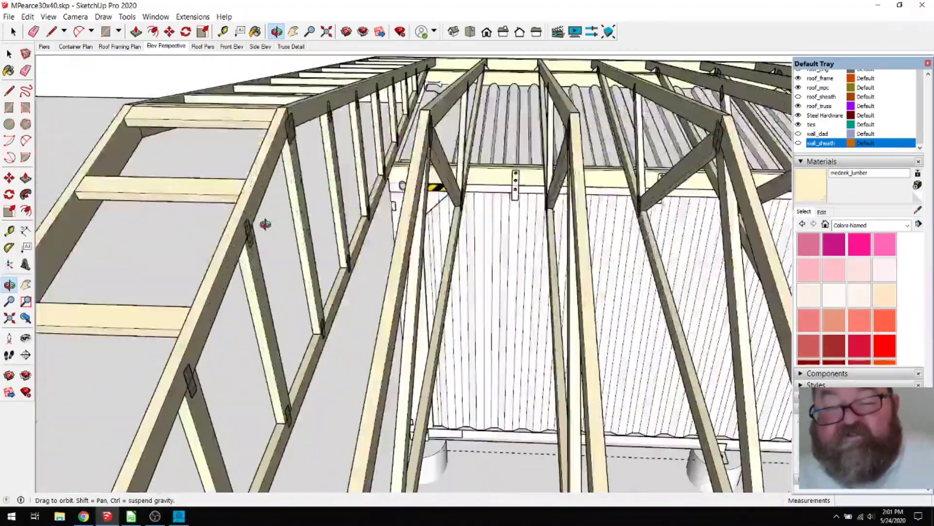
pyautogui.scroll(-2, 438, 235)
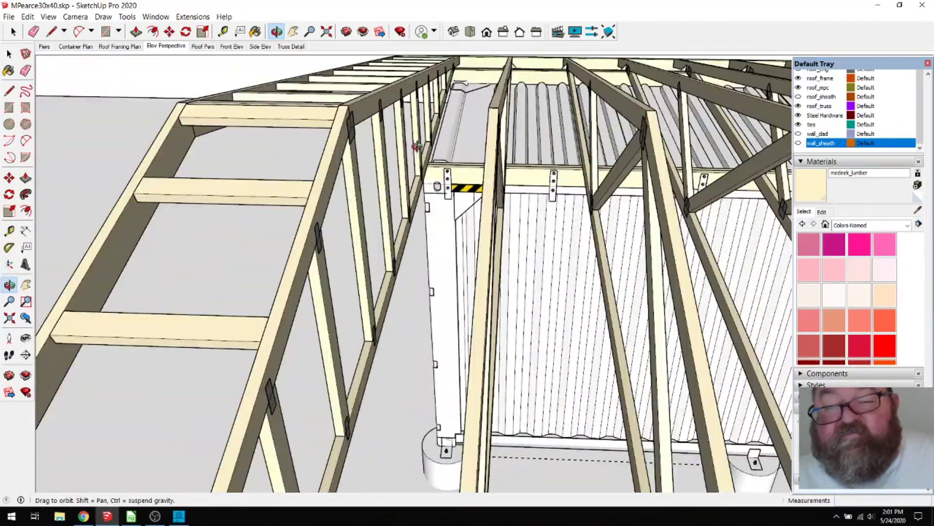
pyautogui.scroll(-3, 446, 119)
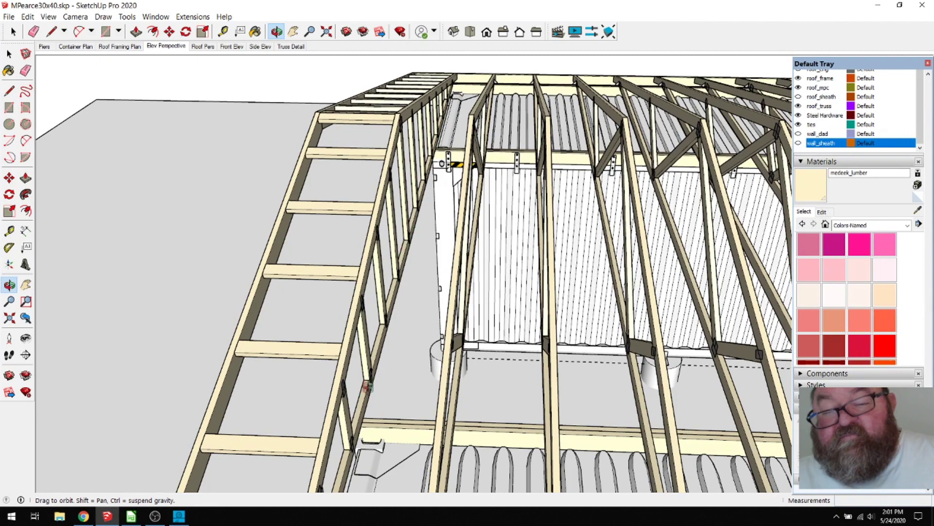
pyautogui.moveTo(384, 387); pyautogui.dragTo(265, 391)
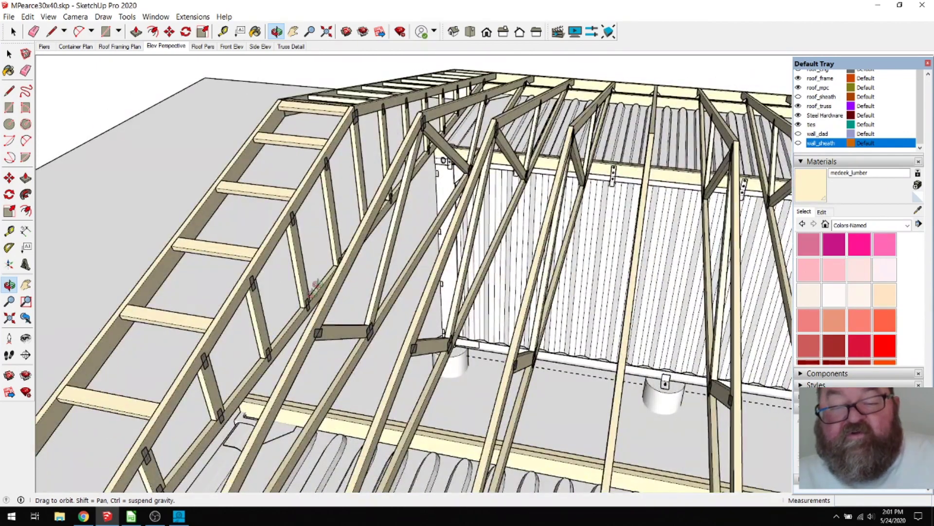
pyautogui.moveTo(335, 273); pyautogui.dragTo(395, 273)
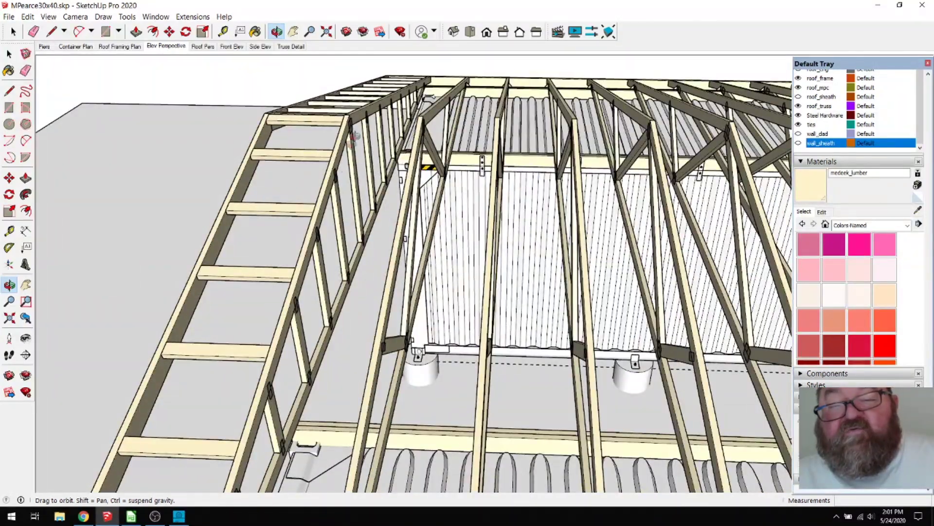
pyautogui.moveTo(425, 171); pyautogui.dragTo(429, 207)
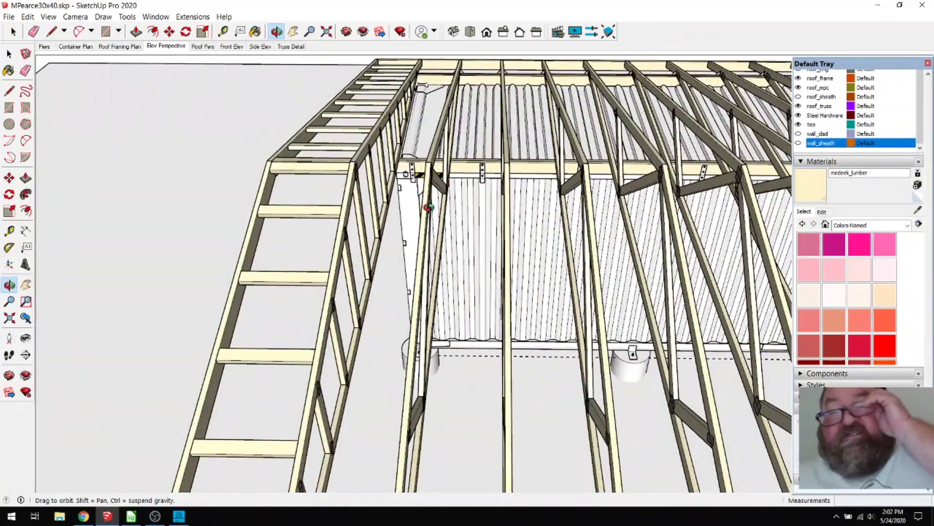
pyautogui.moveTo(397, 200); pyautogui.dragTo(341, 200)
# Step: Open the roof truss assembly for editing and set Gable End Trusses to NO
pyautogui.click(12, 32)
pyautogui.click(326, 178)
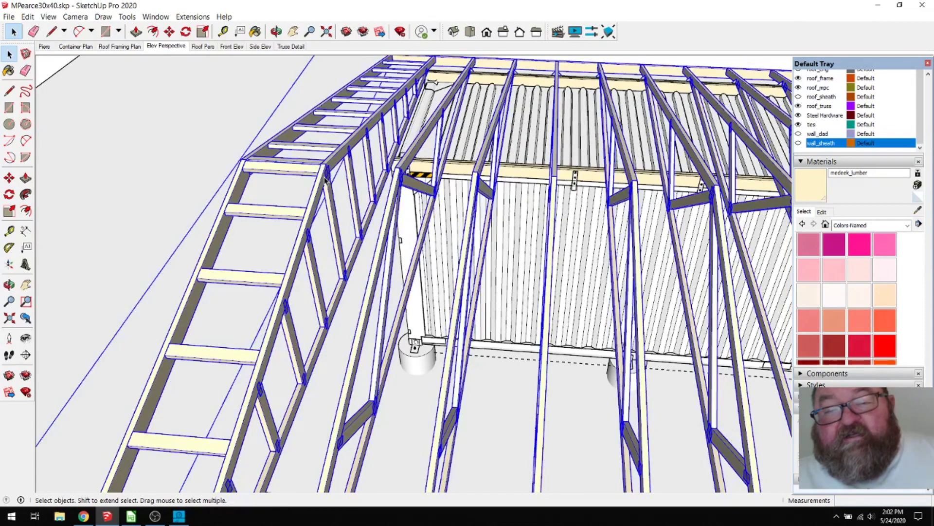
pyautogui.rightClick(327, 176)
pyautogui.click(360, 346)
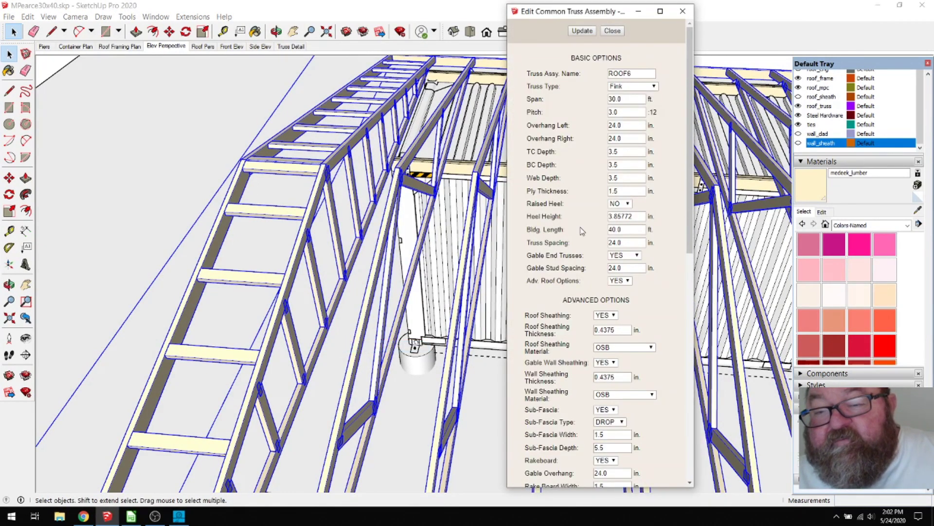
pyautogui.click(637, 255)
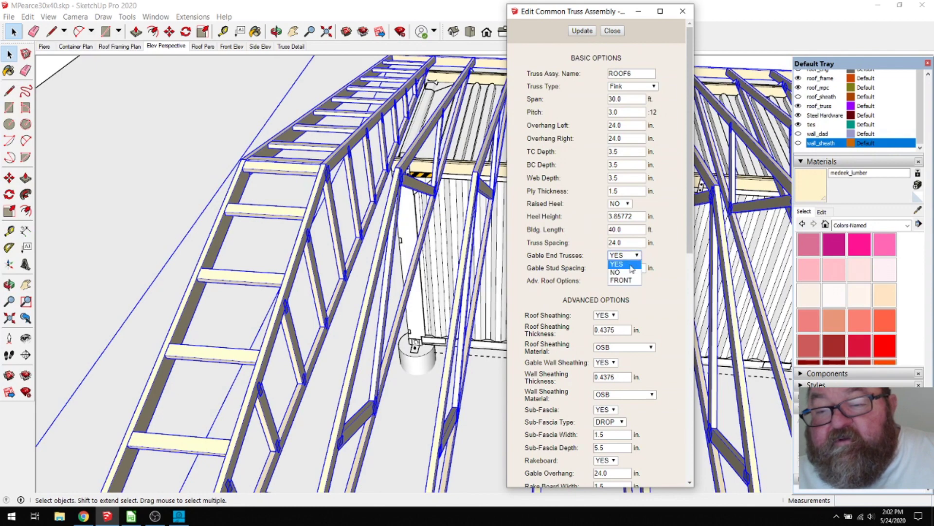
pyautogui.click(631, 272)
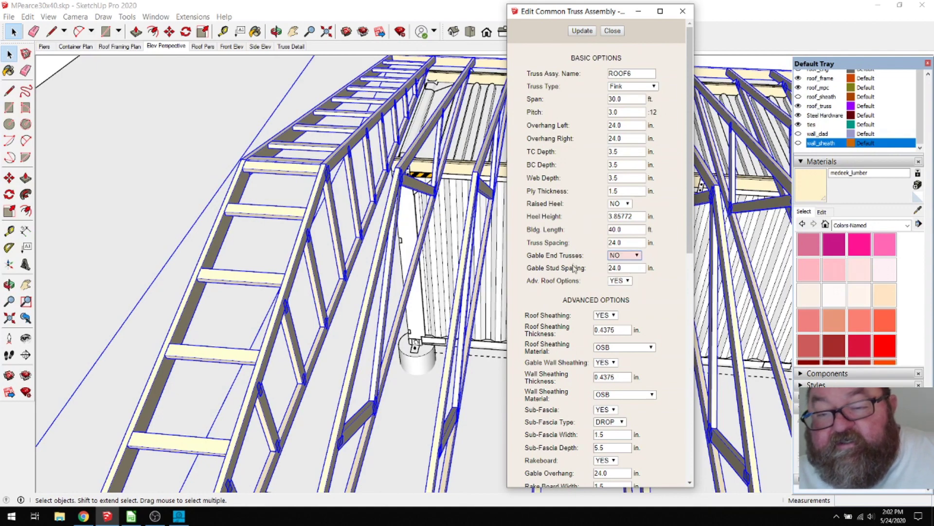
# Step: Set Structural Outlookers to YES in the advanced options and update the roof truss assembly
pyautogui.scroll(-2, 539, 269)
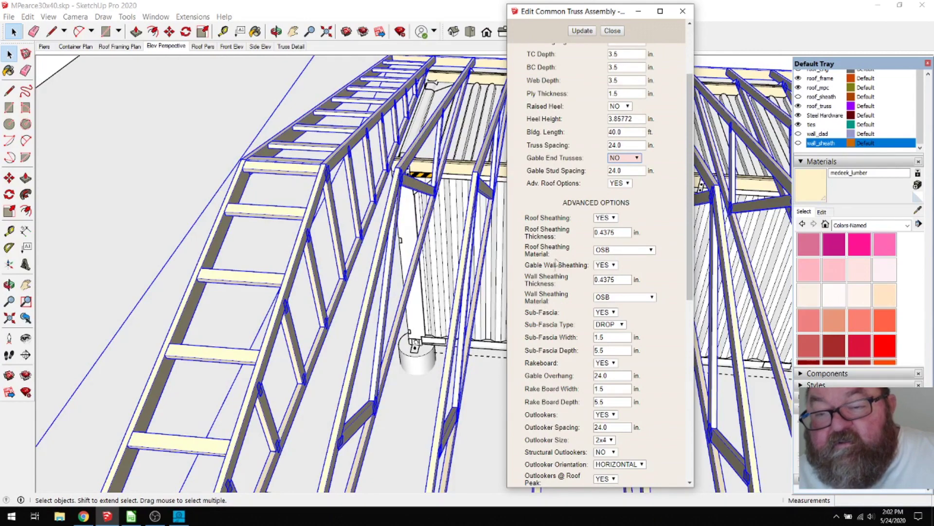
pyautogui.scroll(-2, 552, 291)
pyautogui.scroll(-2, 552, 291)
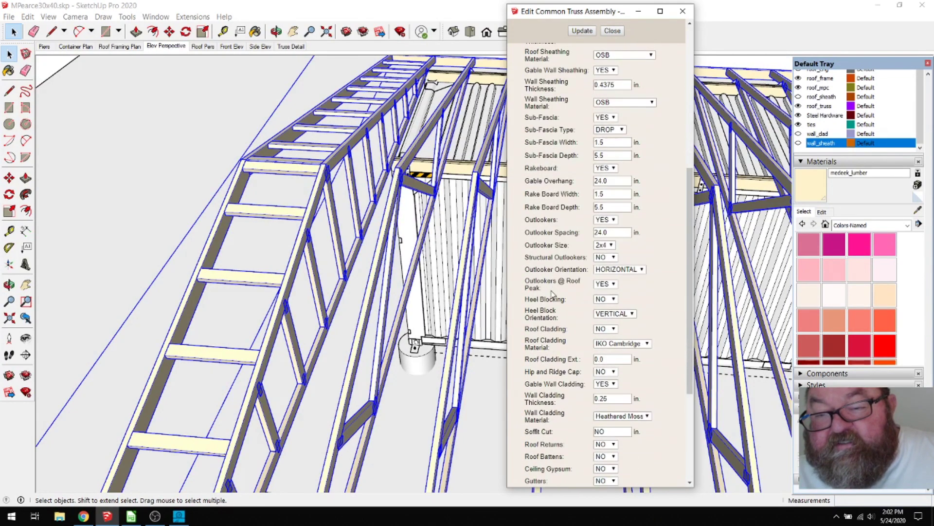
pyautogui.click(615, 257)
pyautogui.click(604, 273)
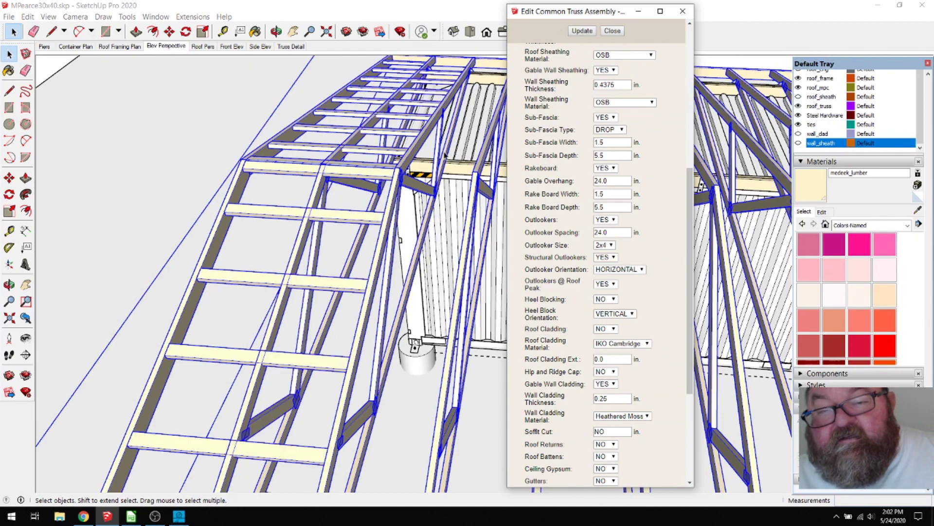
# Step: Examine how the structural outlookers cross the end truss and meet the next truss inward
pyautogui.click(276, 31)
pyautogui.moveTo(280, 170); pyautogui.dragTo(393, 171)
pyautogui.scroll(3, 393, 171)
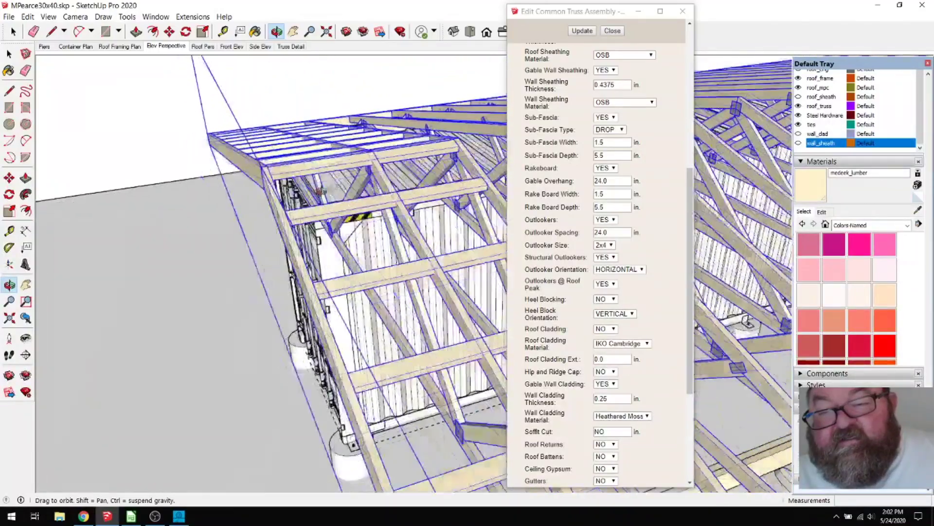
pyautogui.scroll(4, 229, 220)
pyautogui.scroll(1, 229, 220)
pyautogui.scroll(2, 129, 244)
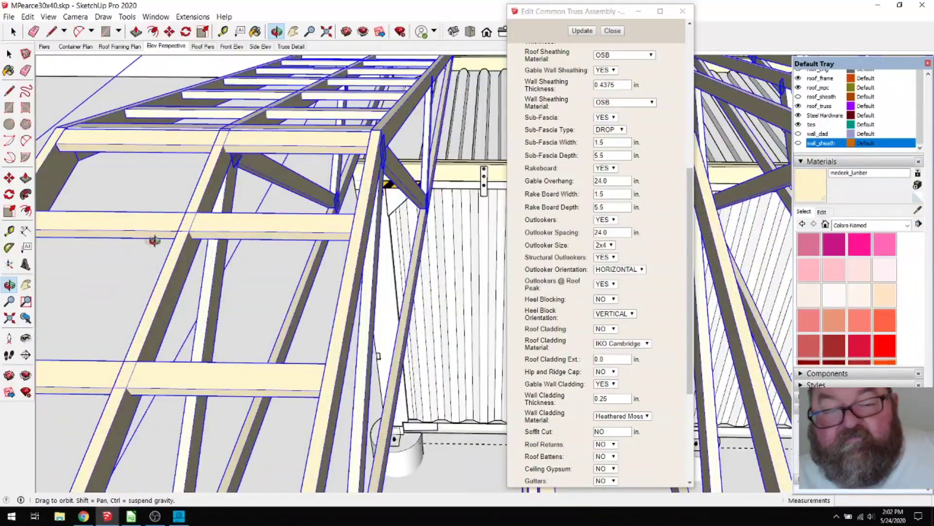
pyautogui.moveTo(360, 251); pyautogui.dragTo(298, 237)
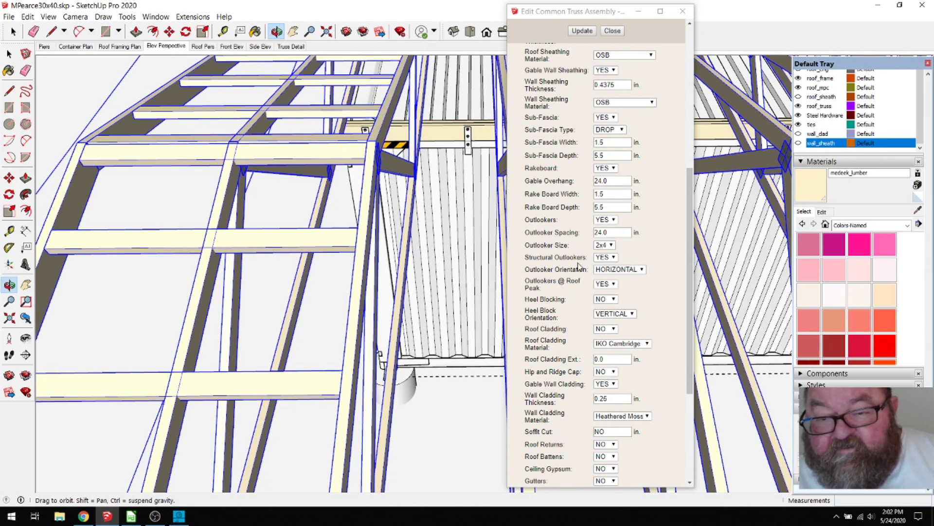
# Step: Set the outlooker orientation to VERTICAL, update the roof, check the outlookers at the end truss and close the assembly editor
pyautogui.click(643, 269)
pyautogui.click(639, 286)
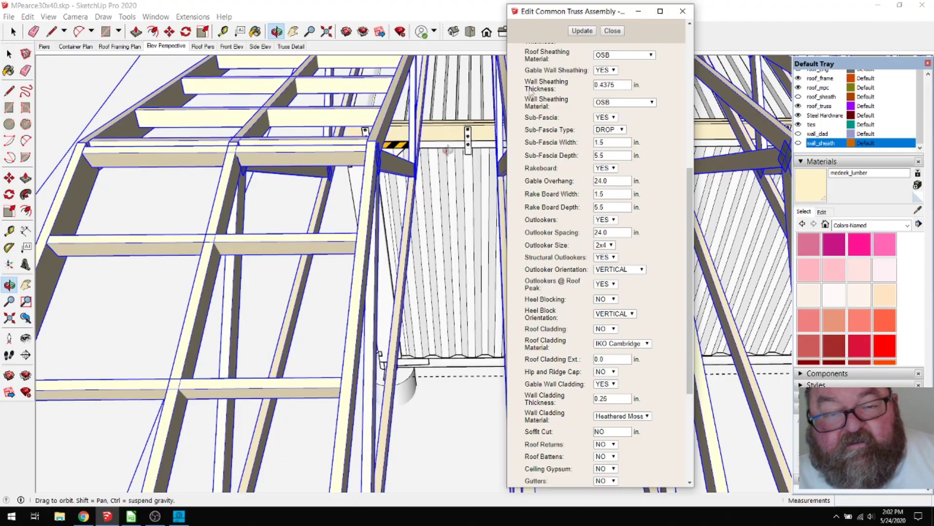
pyautogui.moveTo(224, 242); pyautogui.dragTo(151, 233)
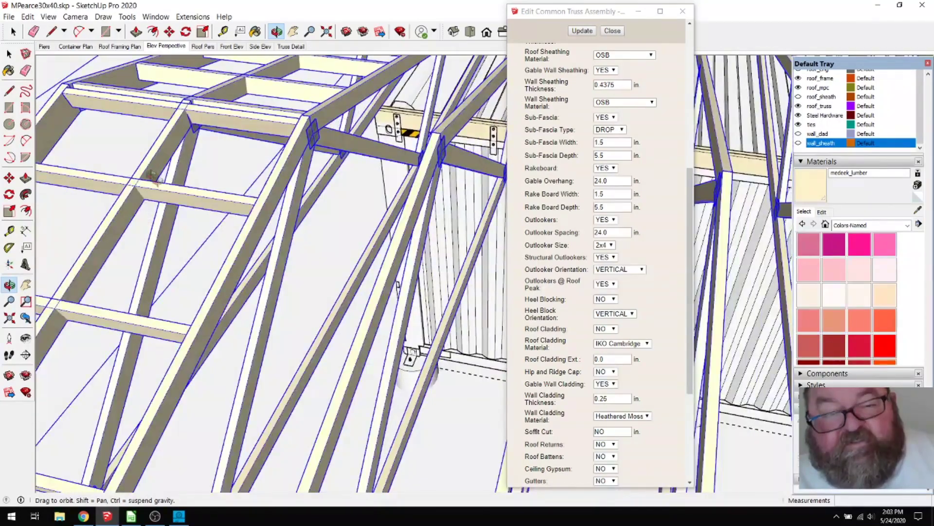
pyautogui.moveTo(163, 188); pyautogui.dragTo(195, 200)
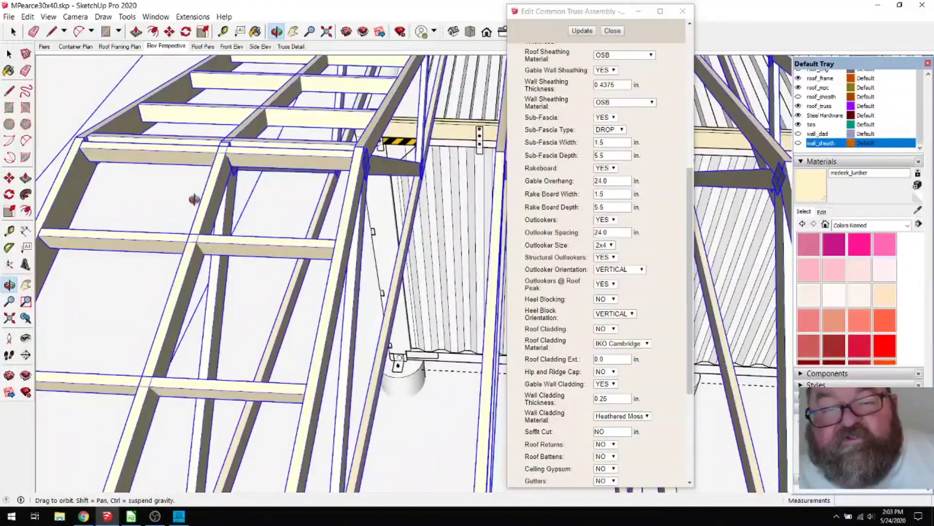
pyautogui.moveTo(242, 249); pyautogui.dragTo(553, 219)
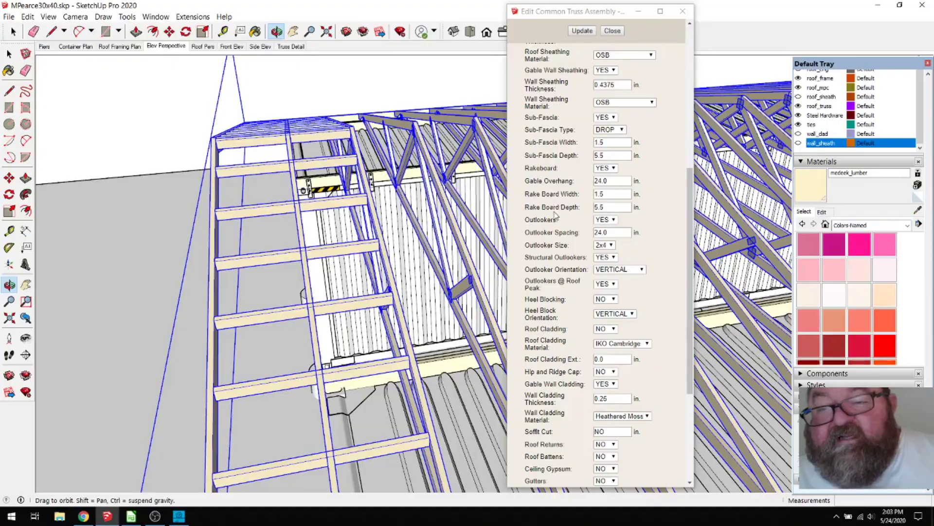
pyautogui.click(612, 30)
# Step: Open the roof assembly group for editing and move the end truss beneath the outlookers 3.5 in. straight down
pyautogui.moveTo(323, 239); pyautogui.dragTo(351, 212)
pyautogui.scroll(6, 406, 283)
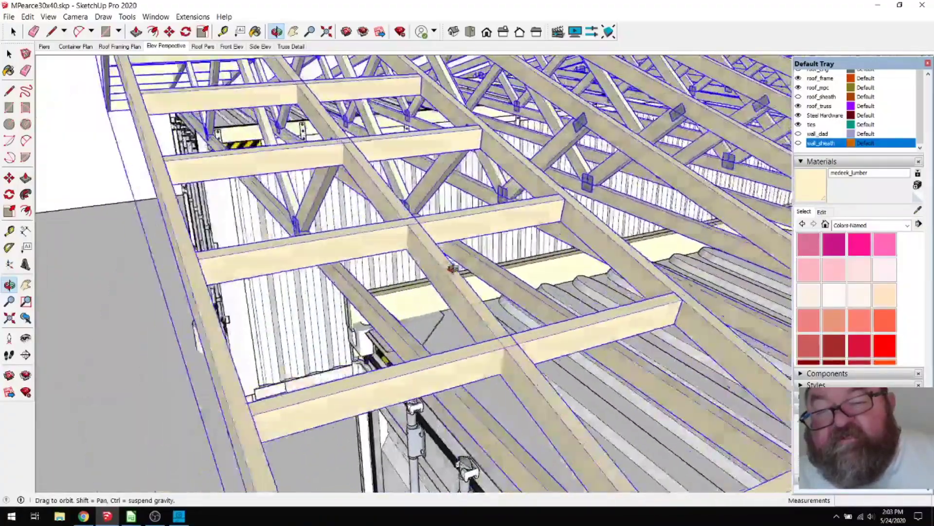
pyautogui.scroll(-5, 453, 268)
pyautogui.moveTo(453, 268); pyautogui.dragTo(309, 159)
pyautogui.scroll(5, 309, 159)
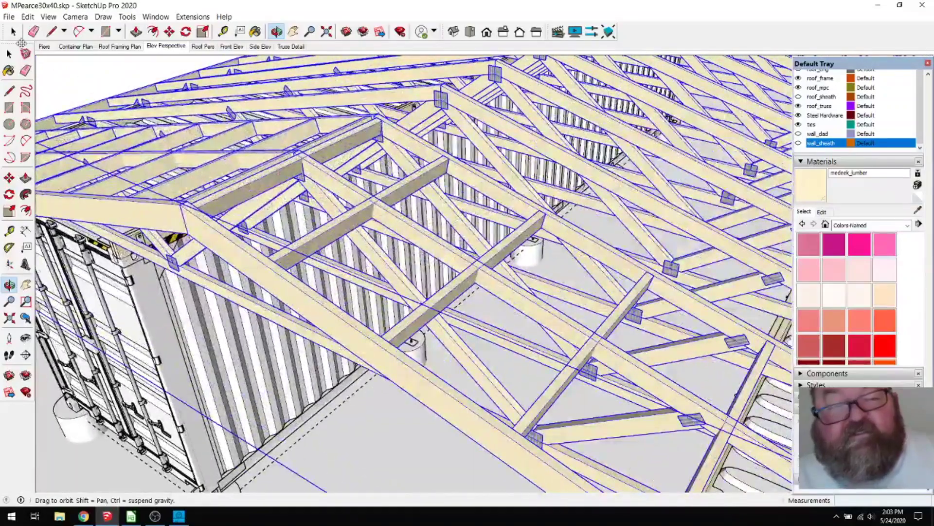
pyautogui.click(13, 32)
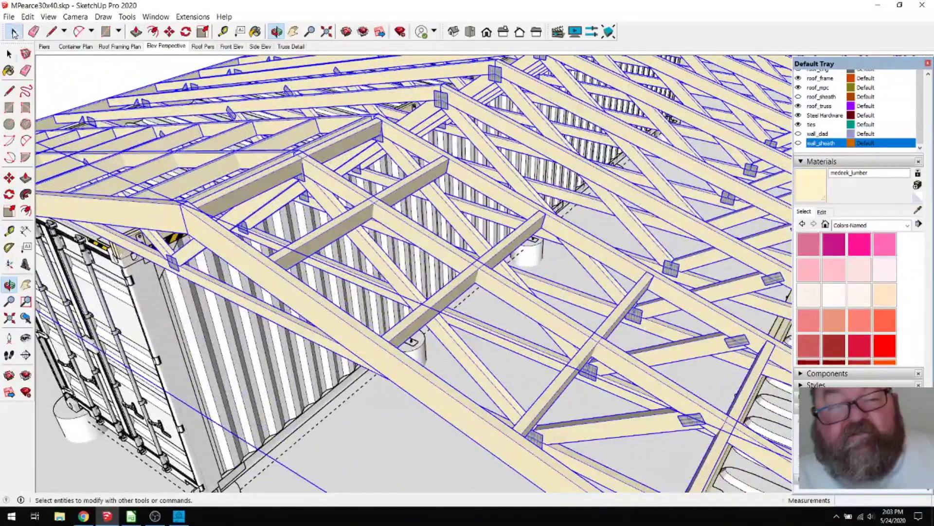
pyautogui.doubleClick(322, 181)
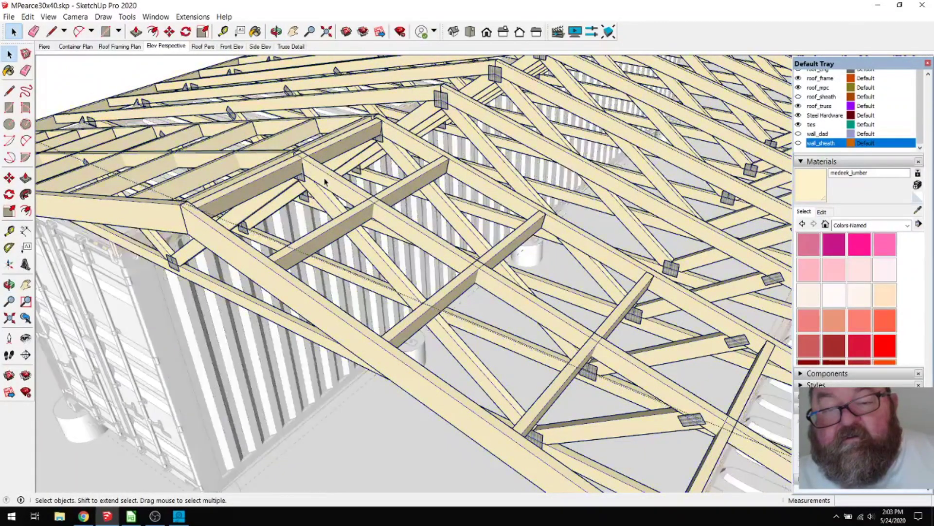
pyautogui.click(169, 31)
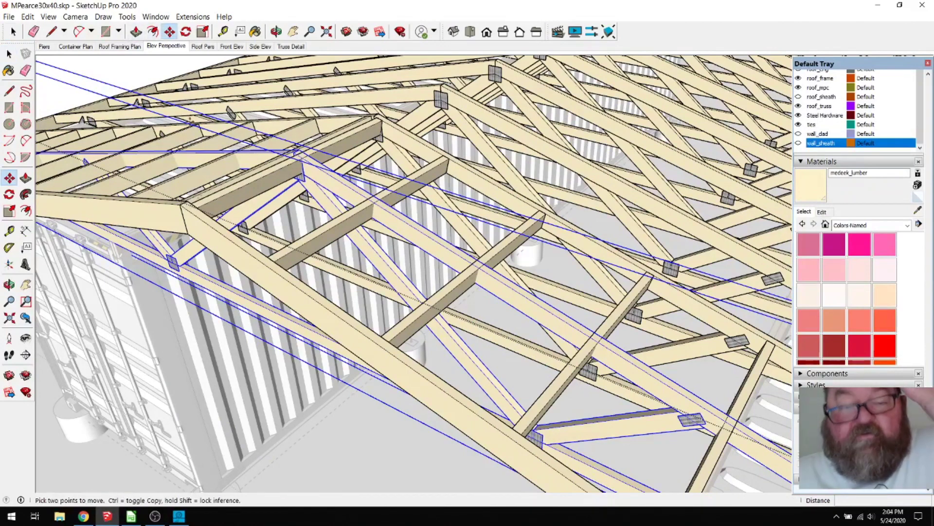
pyautogui.click(187, 315)
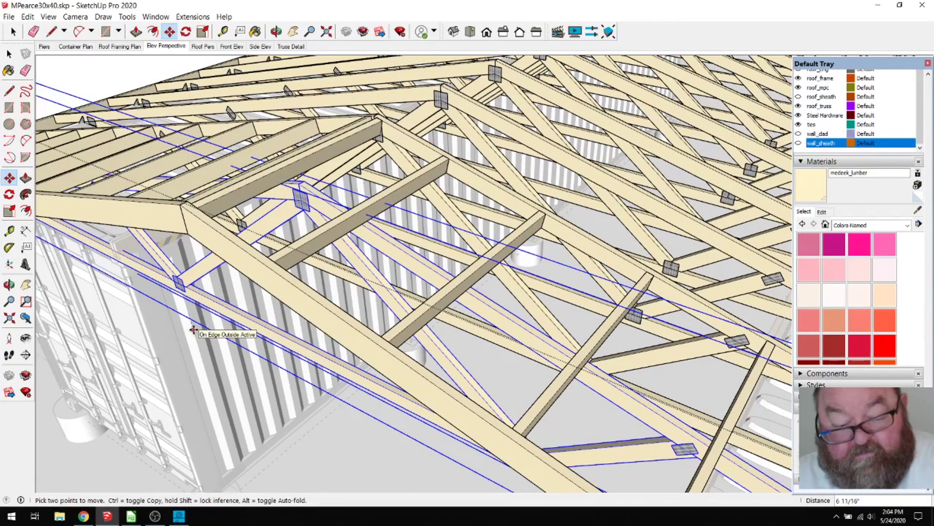
pyautogui.press('Return')
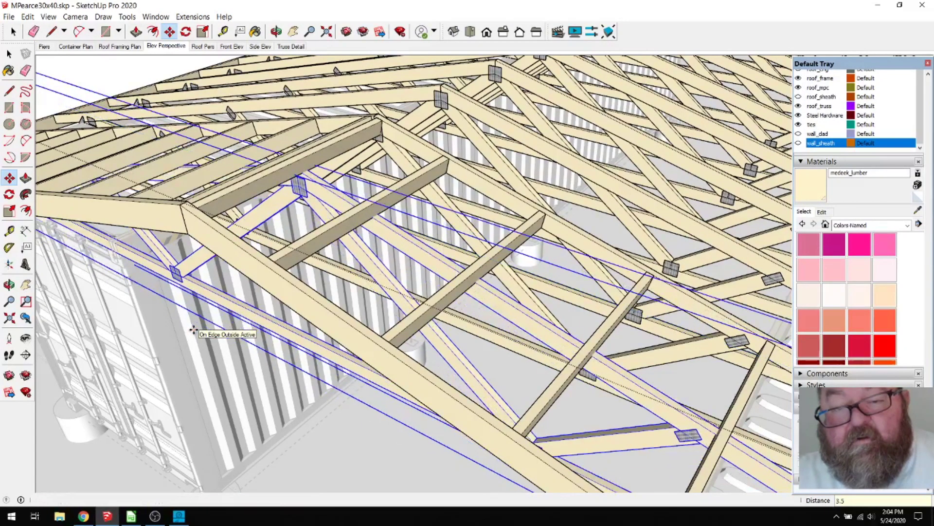
pyautogui.scroll(5, 246, 201)
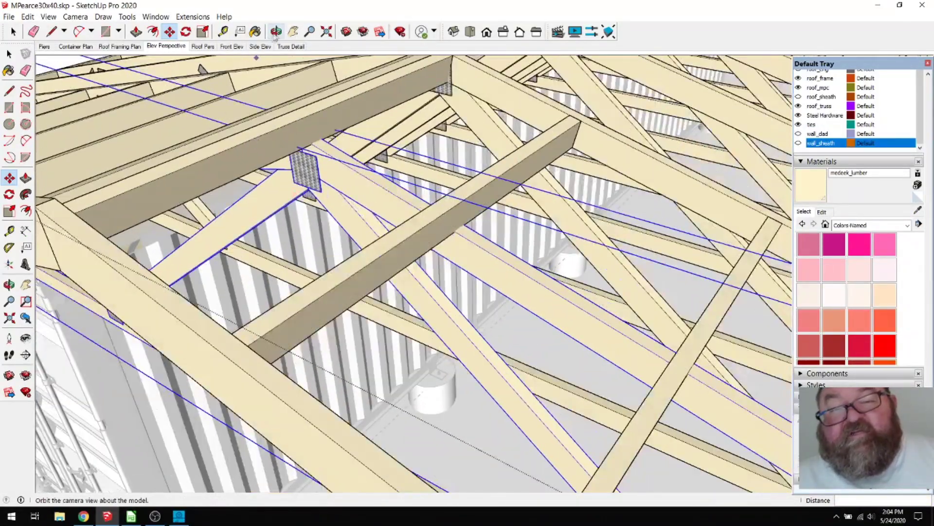
# Step: Examine how the vertical outlookers run over the lowered end truss and meet the next truss inward
pyautogui.click(276, 32)
pyautogui.moveTo(436, 230); pyautogui.dragTo(366, 213)
pyautogui.moveTo(323, 182); pyautogui.dragTo(520, 258)
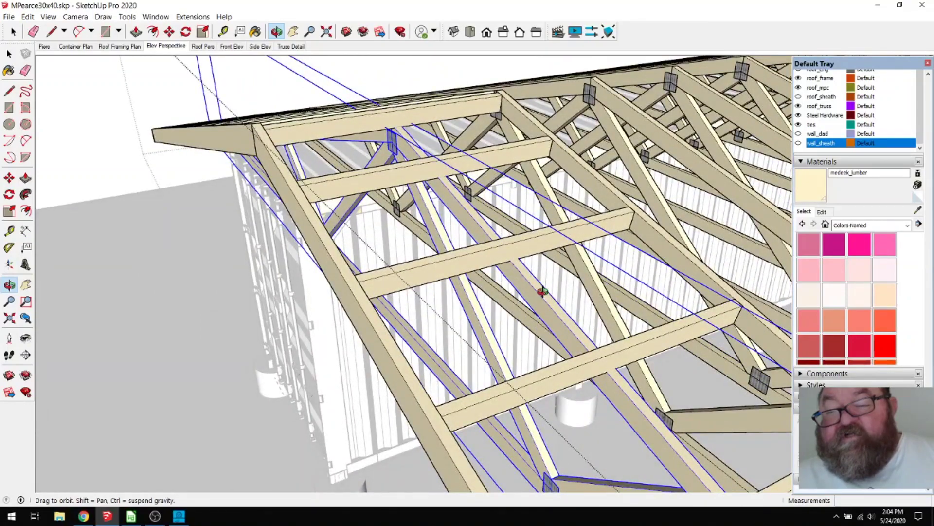
pyautogui.moveTo(542, 291); pyautogui.dragTo(567, 291)
pyautogui.moveTo(630, 213); pyautogui.dragTo(579, 232)
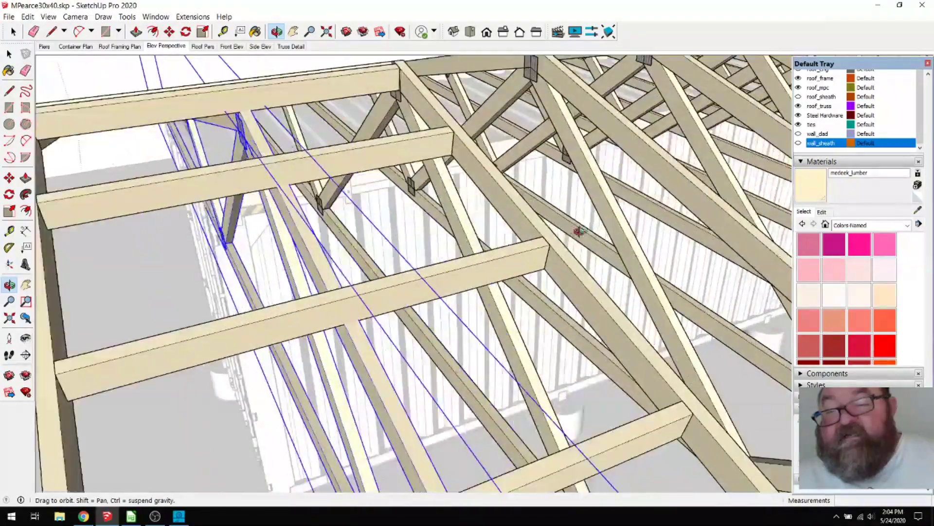
pyautogui.click(14, 32)
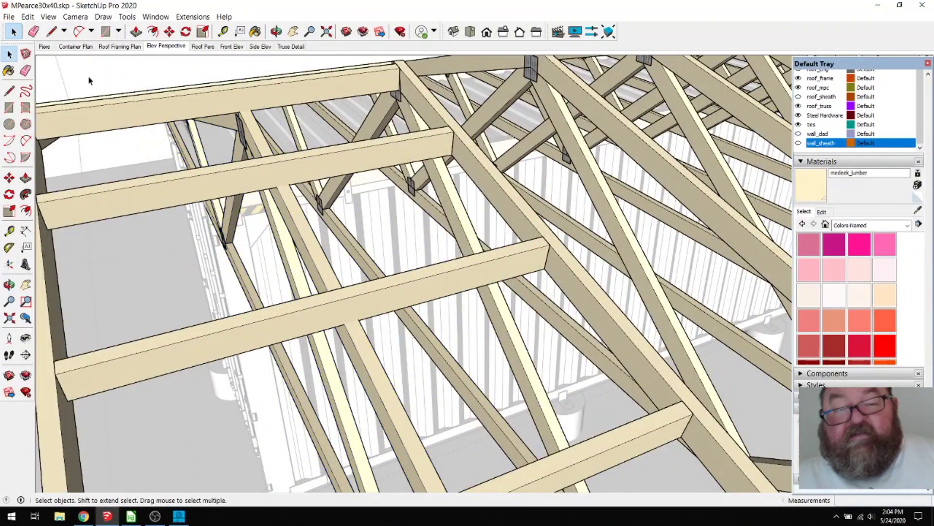
pyautogui.scroll(3, 485, 227)
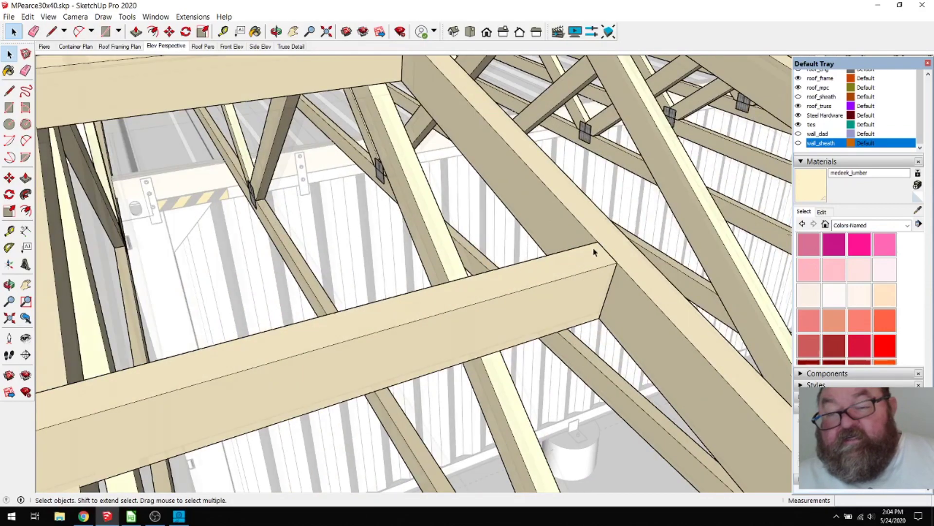
pyautogui.scroll(-5, 593, 252)
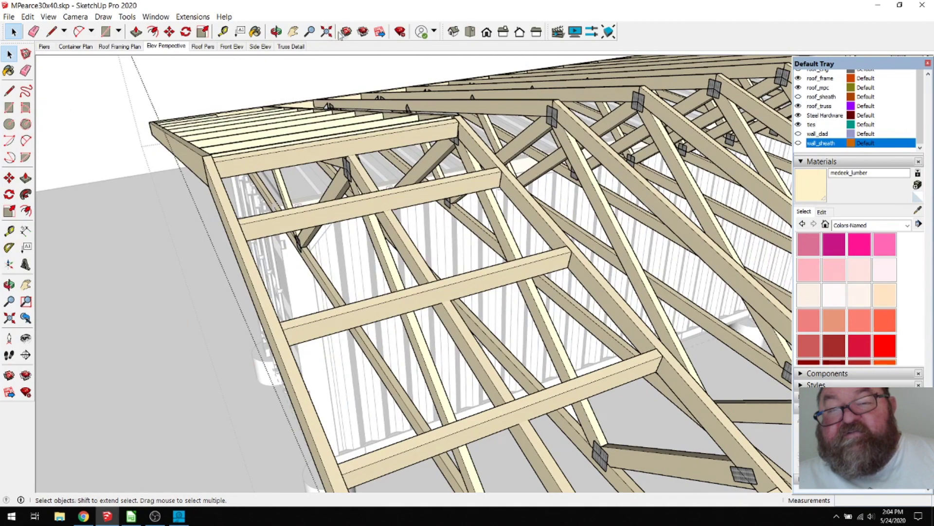
# Step: Examine the door-end gable from below and above, following the outlookers from the ridge down to the eave over the container
pyautogui.click(275, 32)
pyautogui.moveTo(341, 219); pyautogui.dragTo(331, 180)
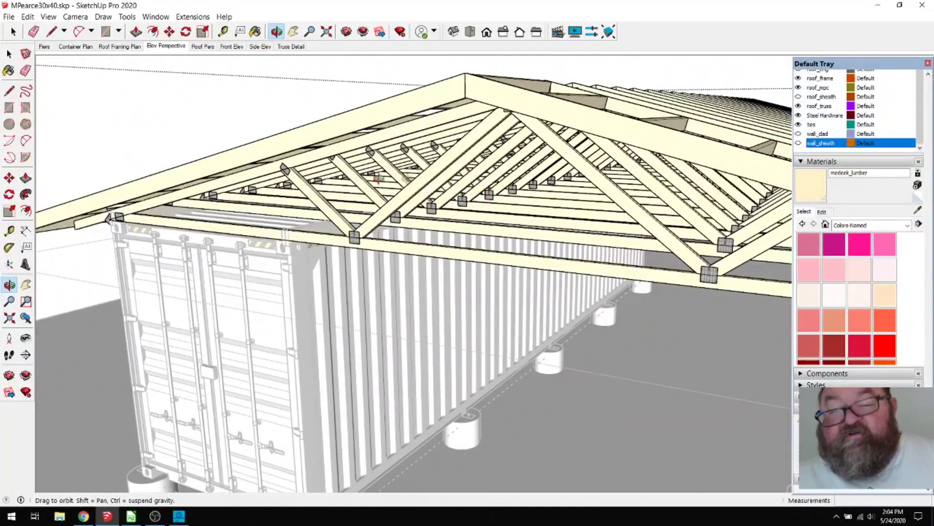
pyautogui.moveTo(390, 194); pyautogui.dragTo(378, 213)
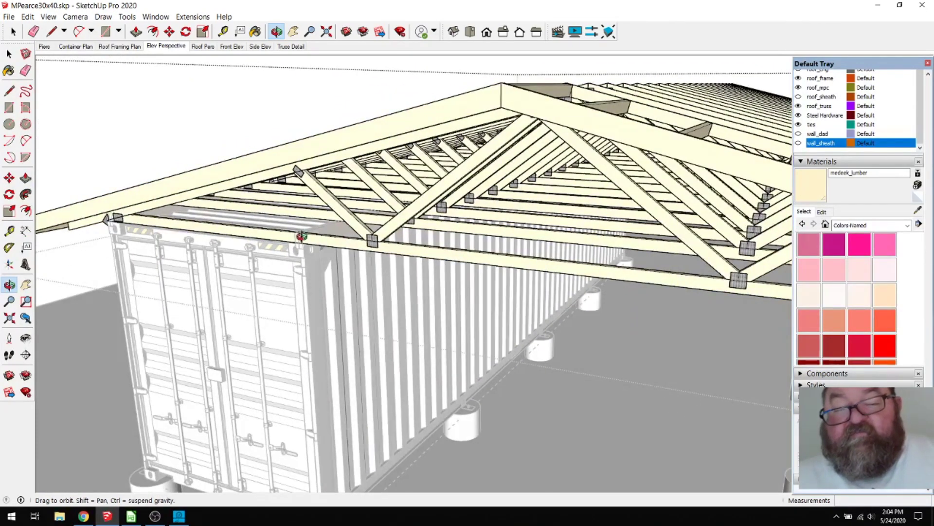
pyautogui.scroll(-2, 301, 237)
pyautogui.scroll(-3, 301, 236)
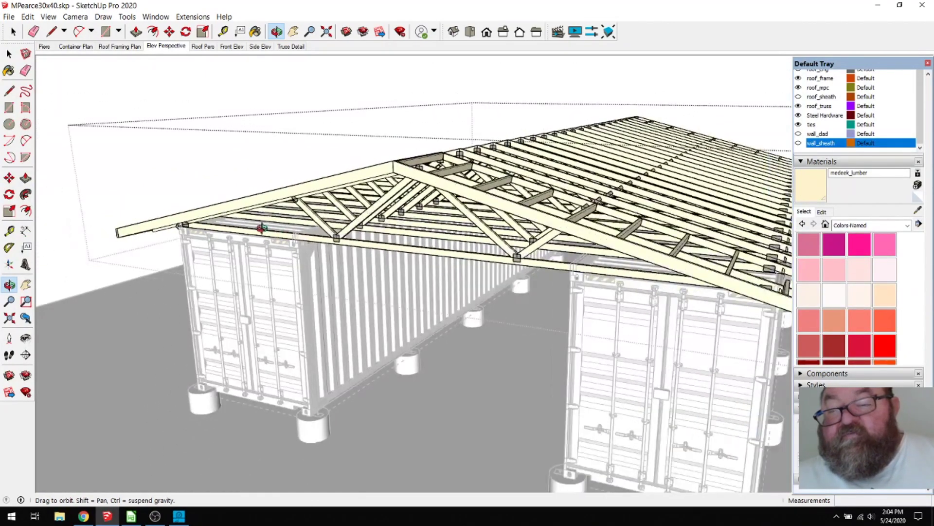
pyautogui.scroll(-2, 302, 236)
pyautogui.scroll(5, 302, 237)
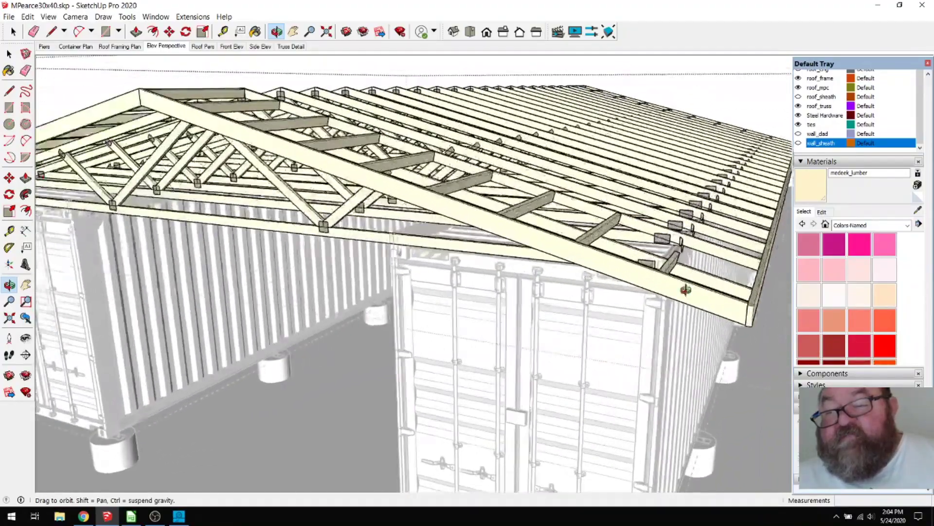
pyautogui.scroll(5, 302, 237)
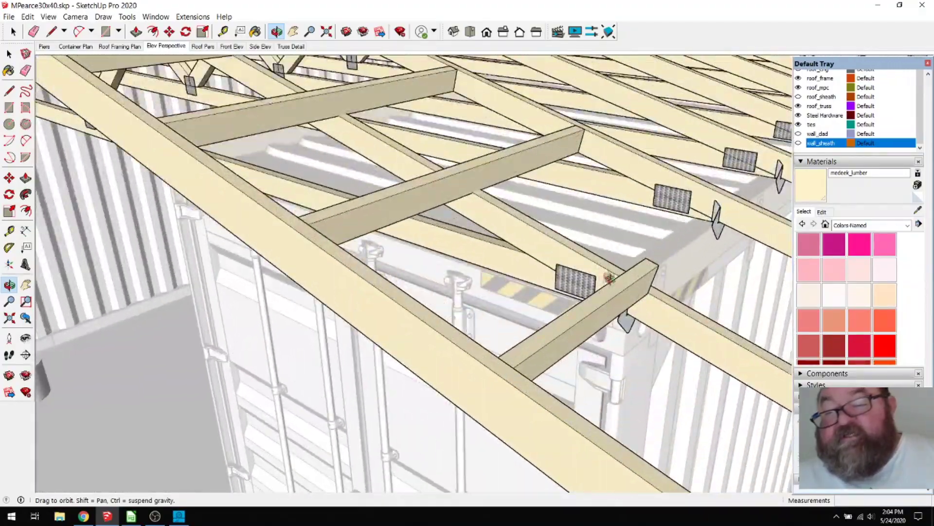
pyautogui.moveTo(608, 278); pyautogui.dragTo(560, 346)
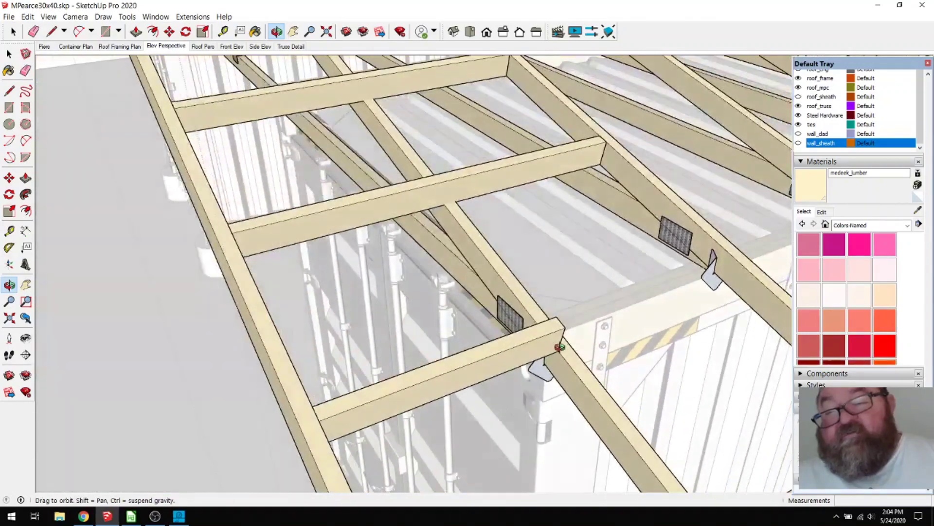
pyautogui.scroll(-10, 514, 336)
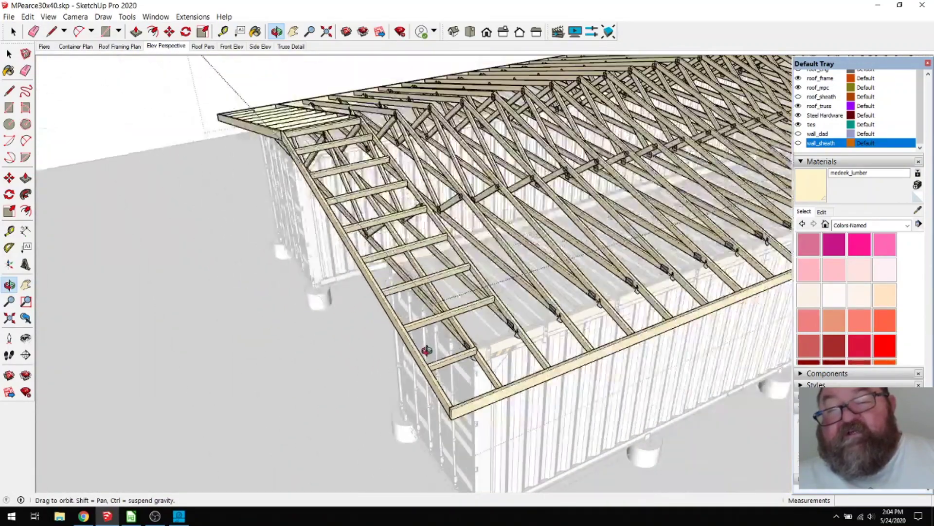
# Step: Review the outlooker framing on both roof slopes at the door end, and close the roof assembly group
pyautogui.scroll(-2, 427, 351)
pyautogui.moveTo(459, 302); pyautogui.dragTo(516, 287)
pyautogui.scroll(5, 389, 170)
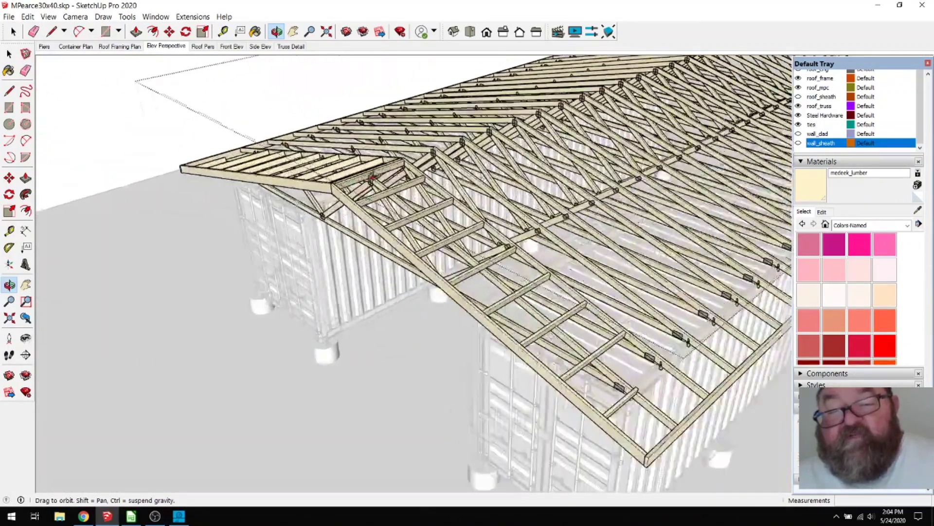
pyautogui.scroll(4, 393, 166)
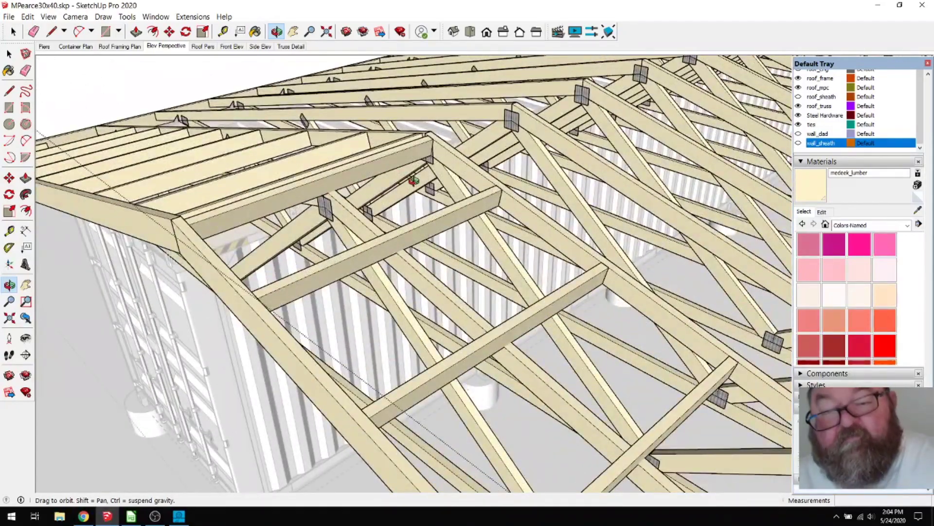
pyautogui.moveTo(413, 181); pyautogui.dragTo(427, 190)
pyautogui.scroll(-6, 475, 266)
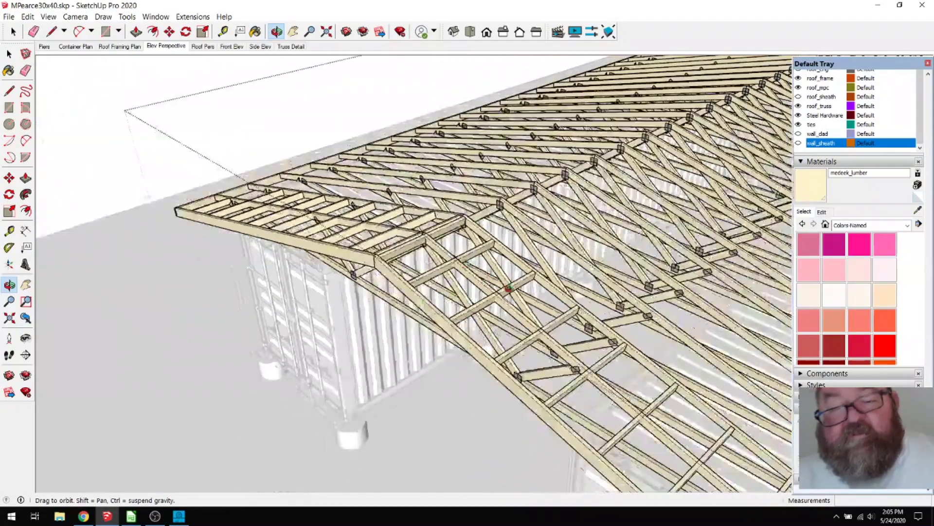
pyautogui.moveTo(445, 213); pyautogui.dragTo(371, 258)
pyautogui.click(14, 32)
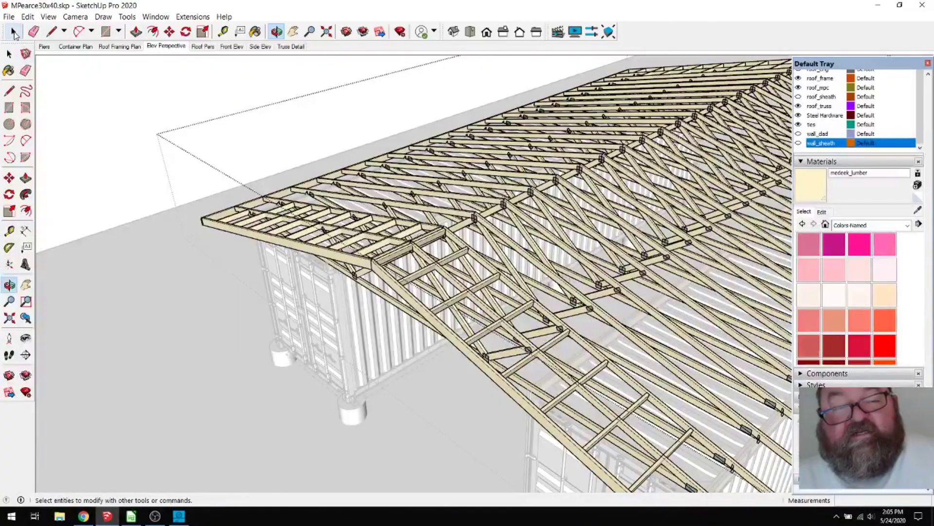
pyautogui.scroll(-2, 99, 164)
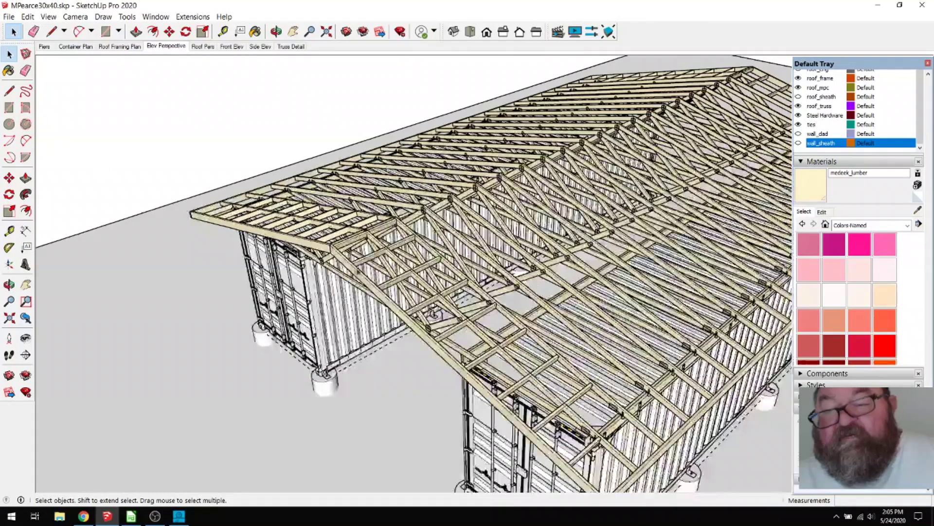
# Step: Inspect the opposite gable end, checking the end truss and its bearing on the beam at the container corner
pyautogui.click(276, 32)
pyautogui.moveTo(341, 205); pyautogui.dragTo(371, 264)
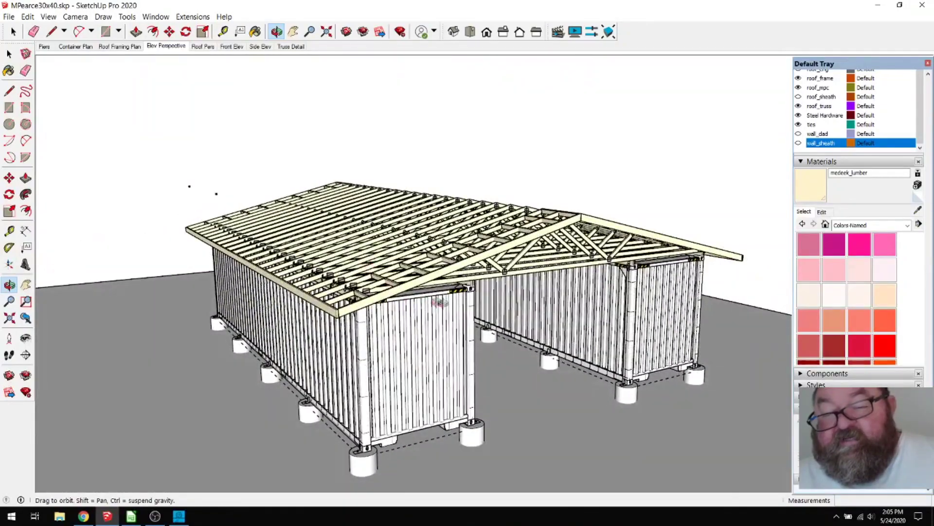
pyautogui.moveTo(463, 297); pyautogui.dragTo(430, 252)
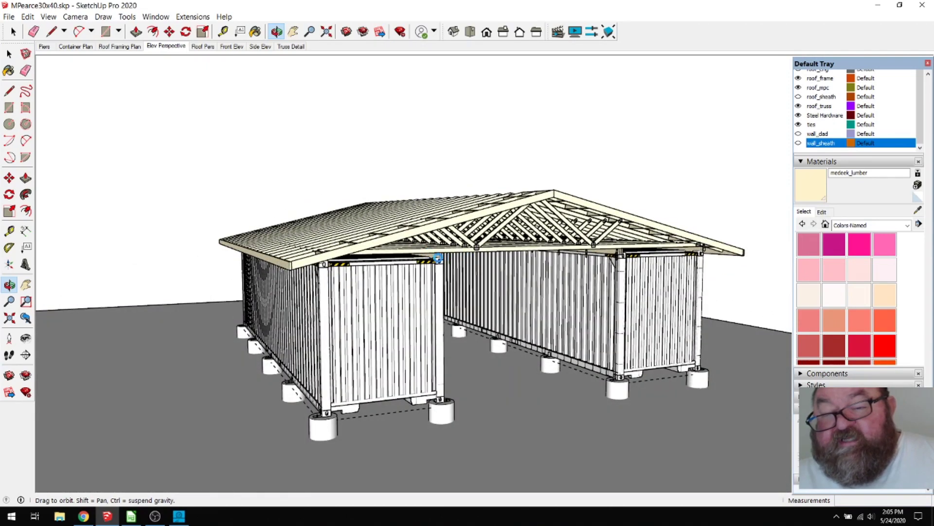
pyautogui.scroll(2, 437, 257)
pyautogui.moveTo(478, 243); pyautogui.dragTo(388, 243)
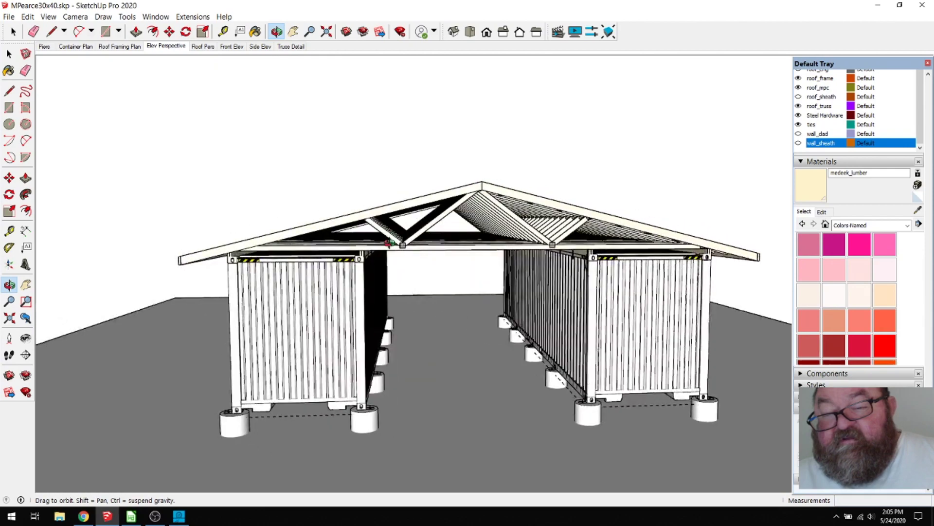
pyautogui.moveTo(374, 243); pyautogui.dragTo(254, 259)
pyautogui.scroll(5, 255, 259)
pyautogui.scroll(8, 341, 292)
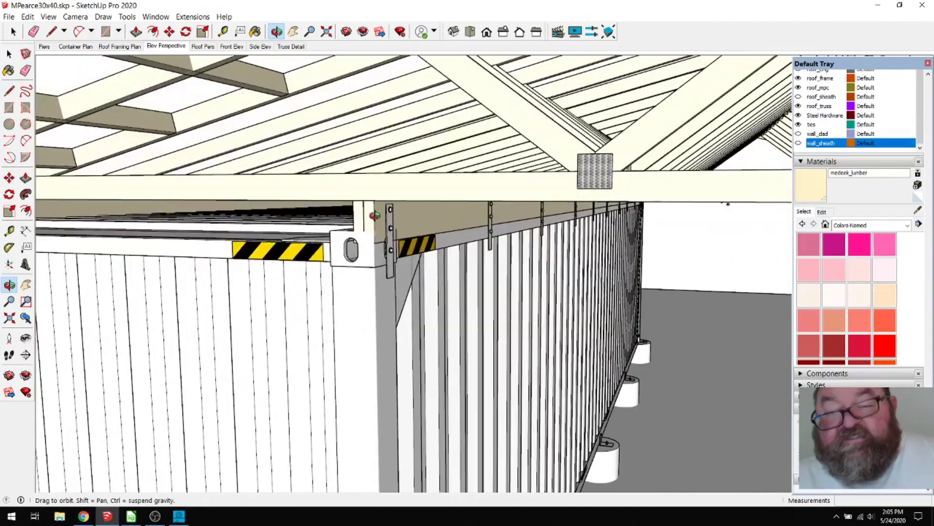
pyautogui.moveTo(375, 215); pyautogui.dragTo(83, 226)
pyautogui.moveTo(439, 235); pyautogui.dragTo(181, 245)
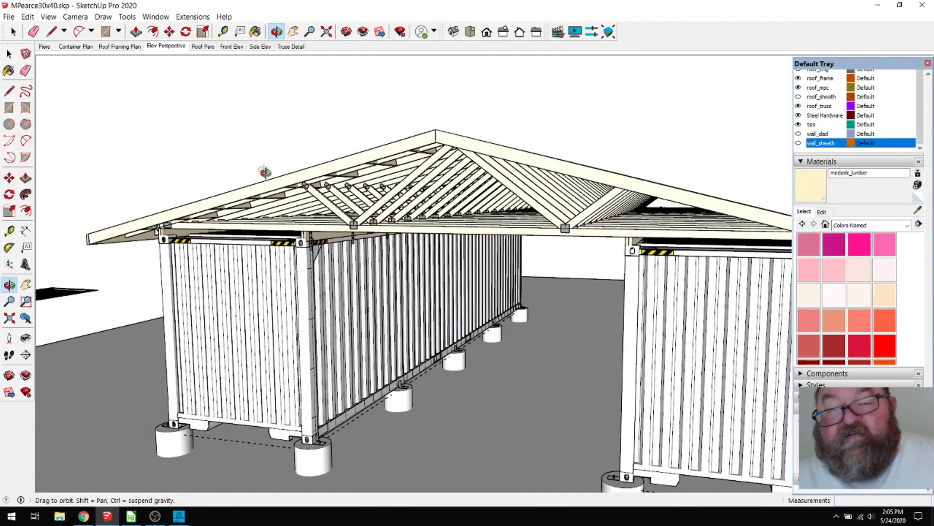
# Step: Compare the end truss heights and overhang framing above the containers' solid ends and door ends
pyautogui.moveTo(474, 182); pyautogui.dragTo(474, 213)
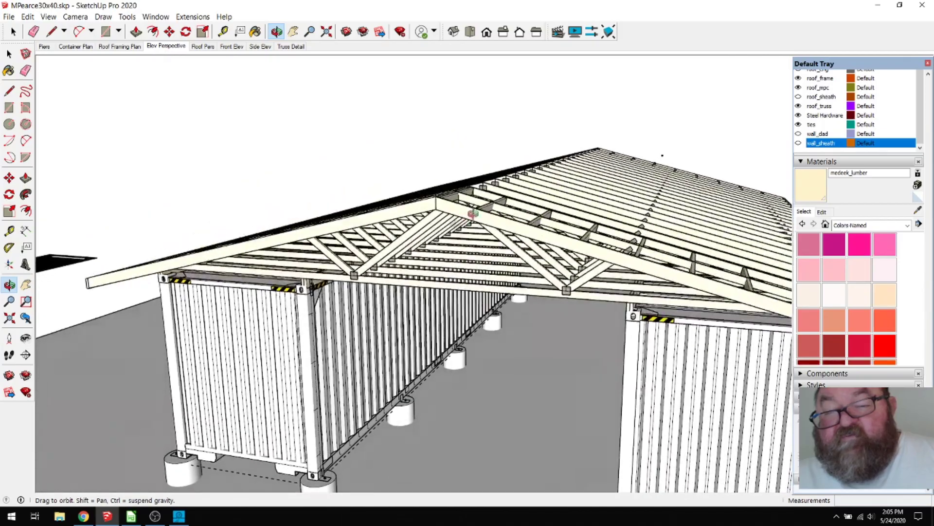
pyautogui.moveTo(279, 300); pyautogui.dragTo(272, 276)
pyautogui.scroll(6, 266, 278)
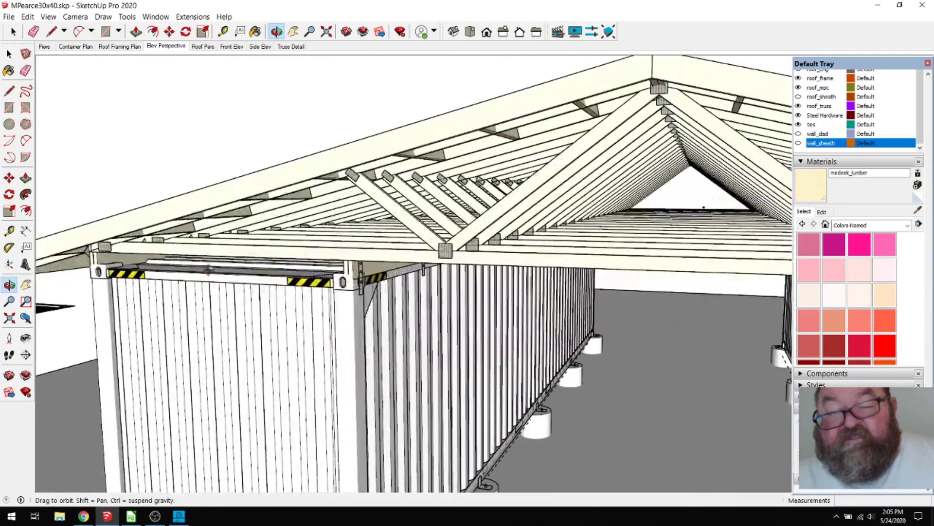
pyautogui.moveTo(421, 268); pyautogui.dragTo(285, 255)
pyautogui.moveTo(354, 256); pyautogui.dragTo(208, 261)
pyautogui.scroll(-3, 209, 261)
pyautogui.moveTo(647, 311); pyautogui.dragTo(408, 252)
pyautogui.scroll(6, 408, 250)
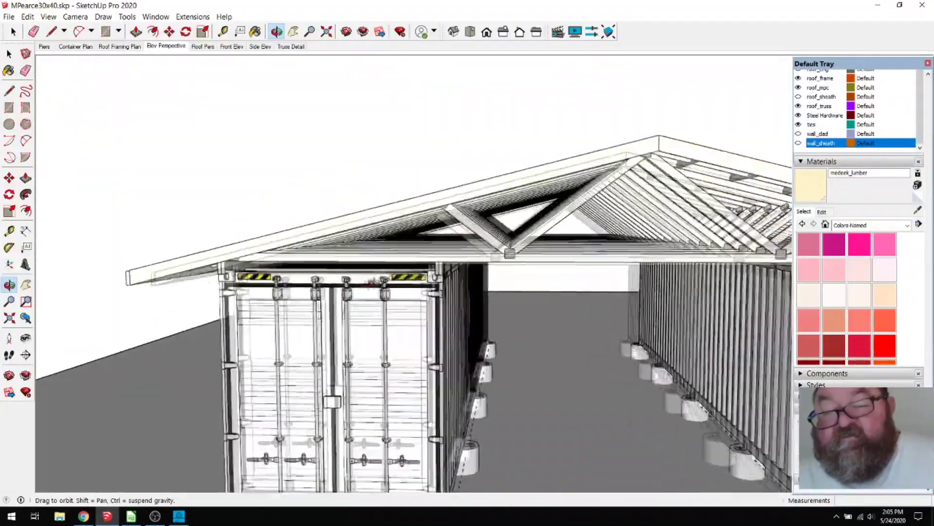
pyautogui.scroll(-10, 408, 251)
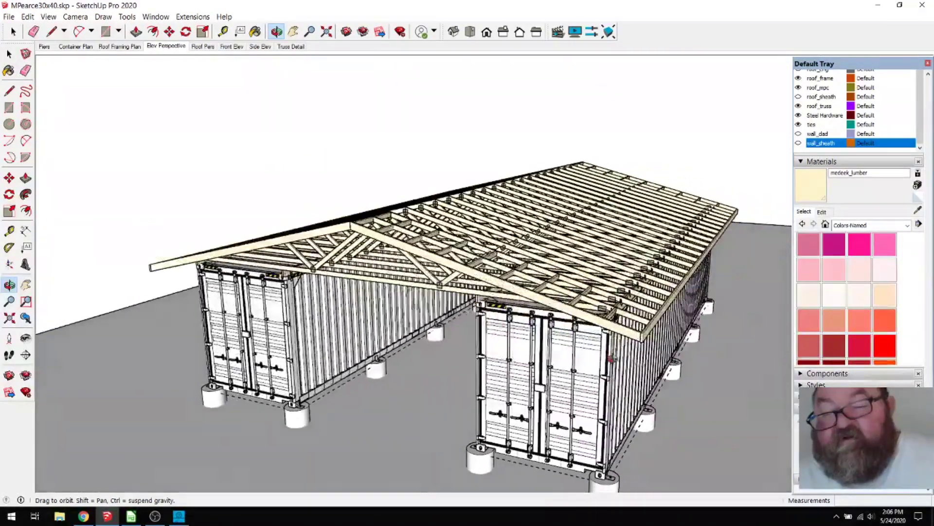
# Step: Place a section plane across the building on the container door face and select it
pyautogui.moveTo(612, 358); pyautogui.dragTo(444, 323)
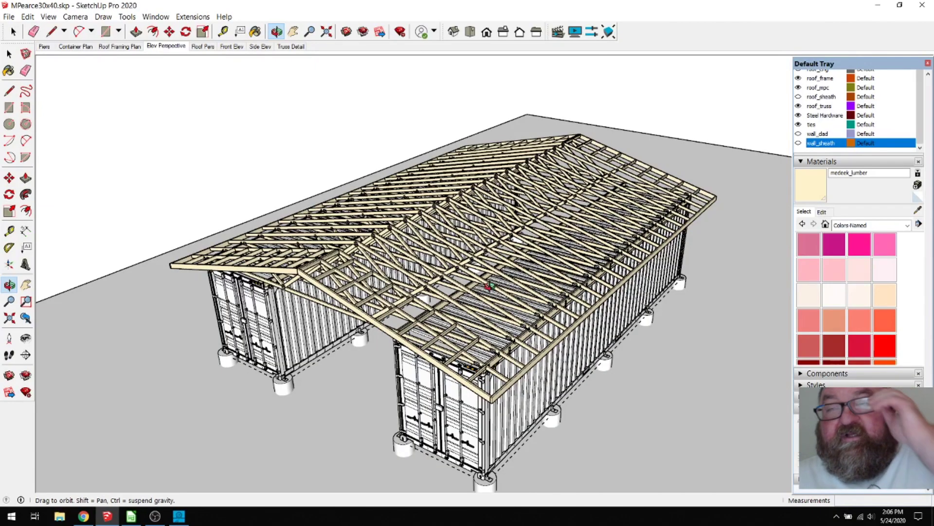
pyautogui.scroll(5, 480, 377)
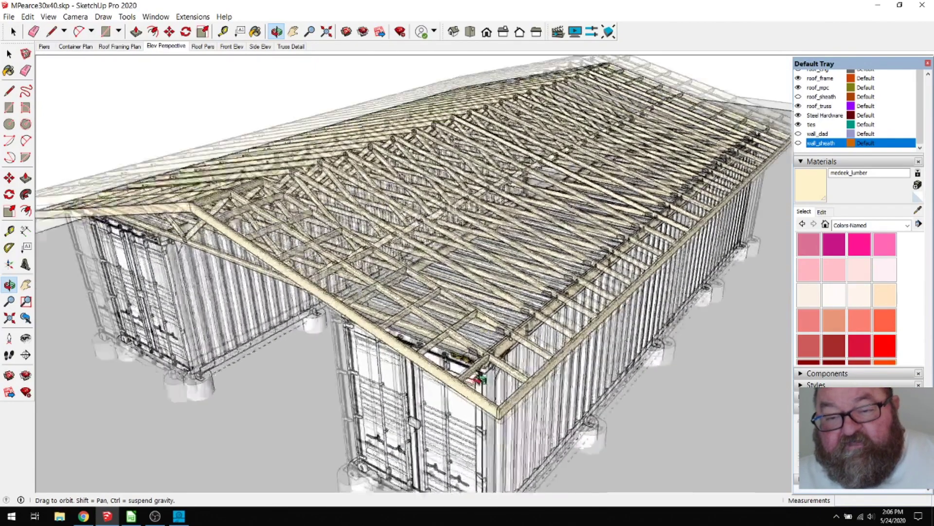
pyautogui.scroll(2, 526, 334)
pyautogui.moveTo(544, 332); pyautogui.dragTo(538, 286)
pyautogui.scroll(3, 533, 305)
pyautogui.click(9, 317)
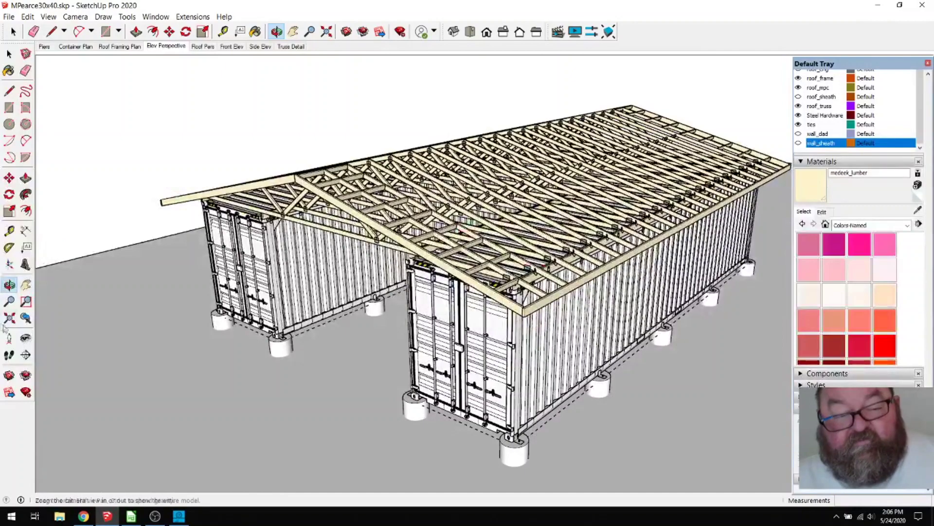
pyautogui.click(26, 355)
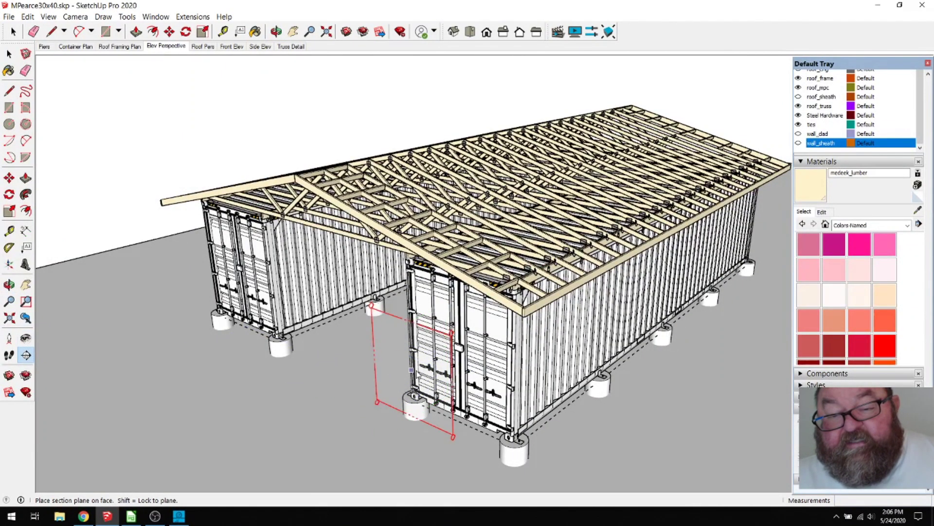
pyautogui.click(418, 375)
pyautogui.click(10, 30)
pyautogui.click(220, 405)
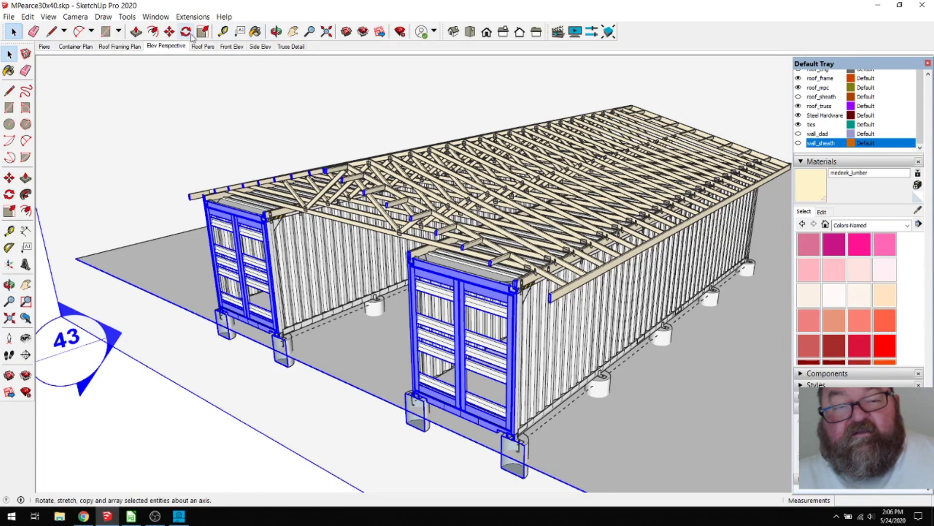
# Step: Move the section plane about 5 ft inward along the containers and view the interior of the cut container
pyautogui.click(169, 31)
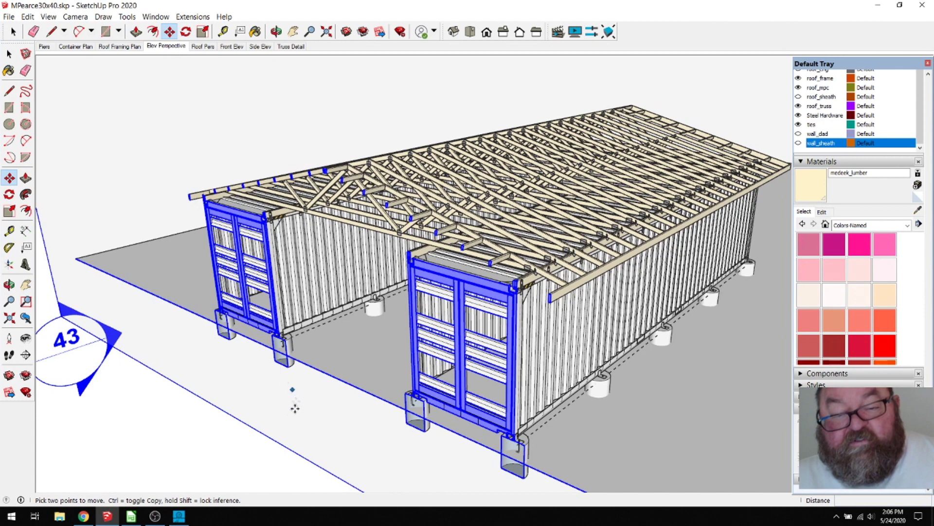
pyautogui.click(283, 440)
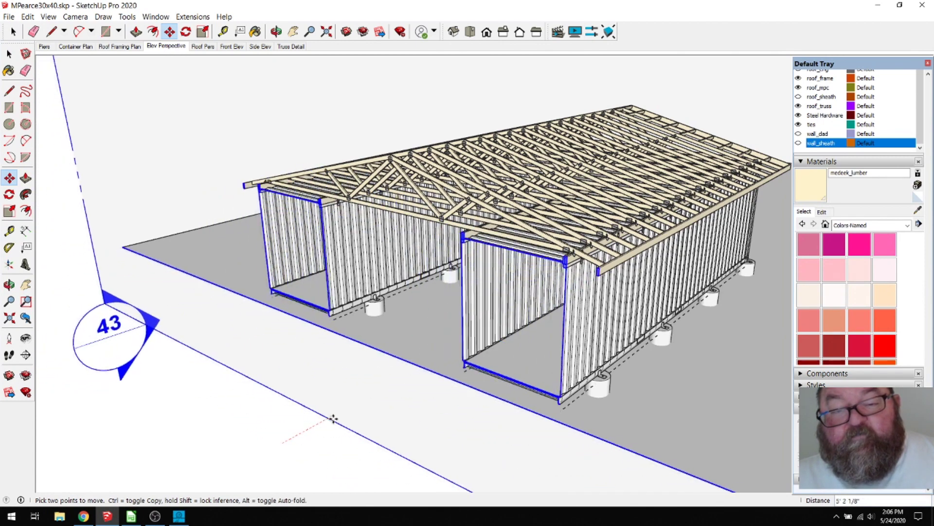
pyautogui.click(277, 32)
pyautogui.moveTo(438, 194); pyautogui.dragTo(690, 222)
pyautogui.scroll(10, 690, 222)
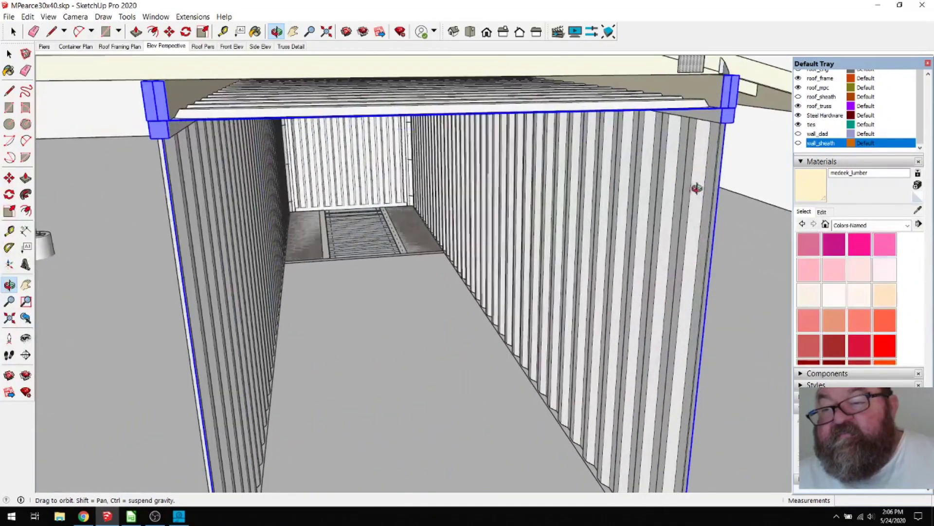
pyautogui.moveTo(697, 189); pyautogui.dragTo(657, 135)
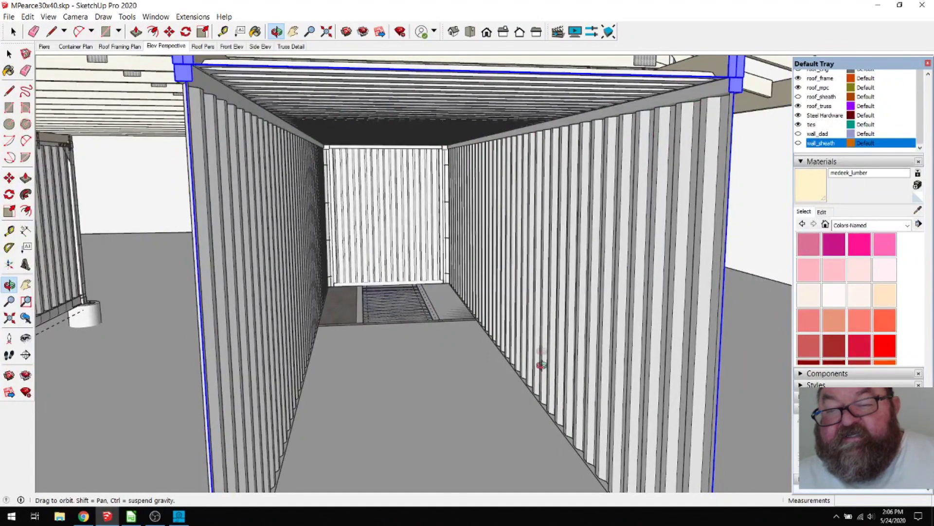
# Step: Inspect the cut container's interior and the truss ties, straps and sub-fascia along the eave beam beside the section cut
pyautogui.moveTo(661, 124); pyautogui.dragTo(645, 140)
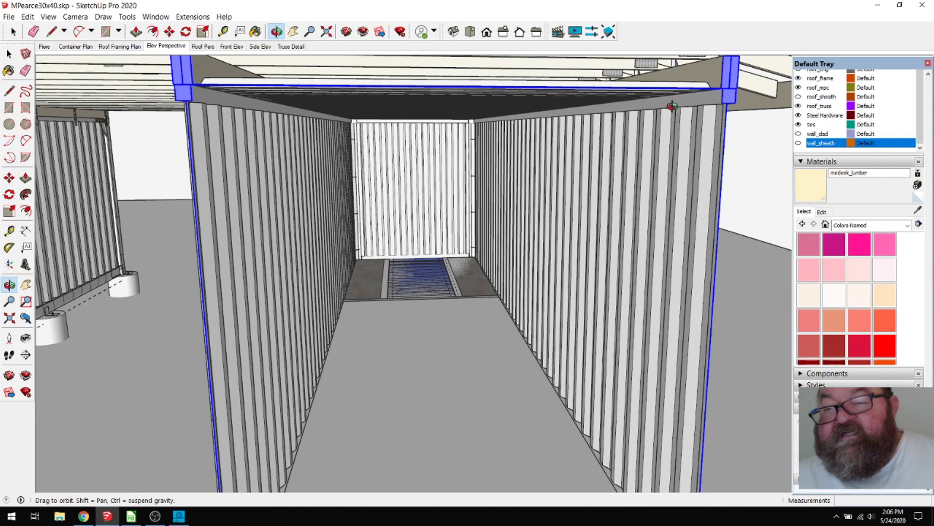
pyautogui.moveTo(671, 189); pyautogui.dragTo(641, 206)
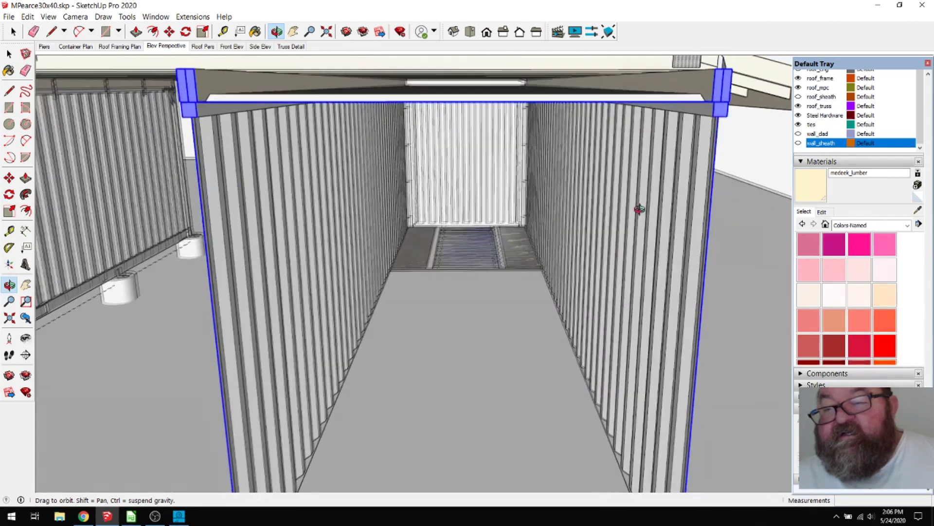
pyautogui.moveTo(679, 138); pyautogui.dragTo(598, 152)
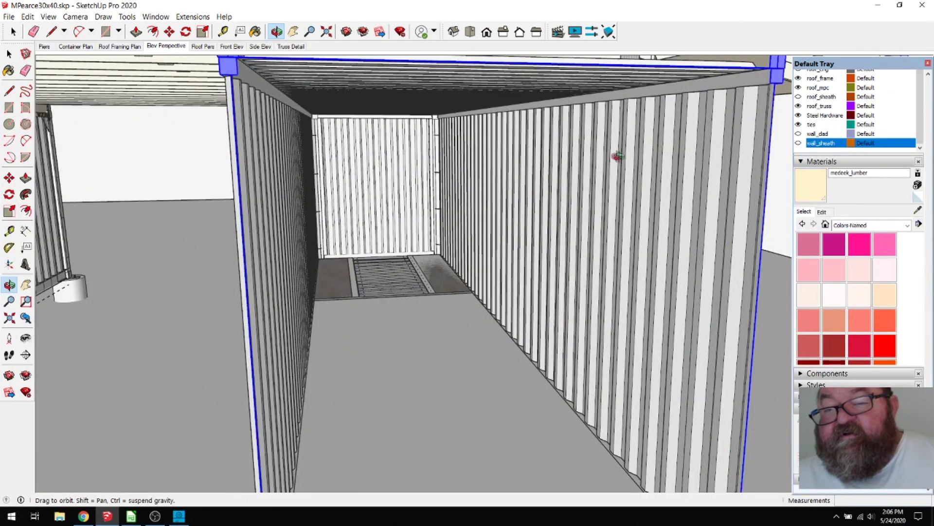
pyautogui.scroll(-5, 477, 202)
pyautogui.moveTo(477, 202); pyautogui.dragTo(322, 275)
pyautogui.scroll(6, 321, 274)
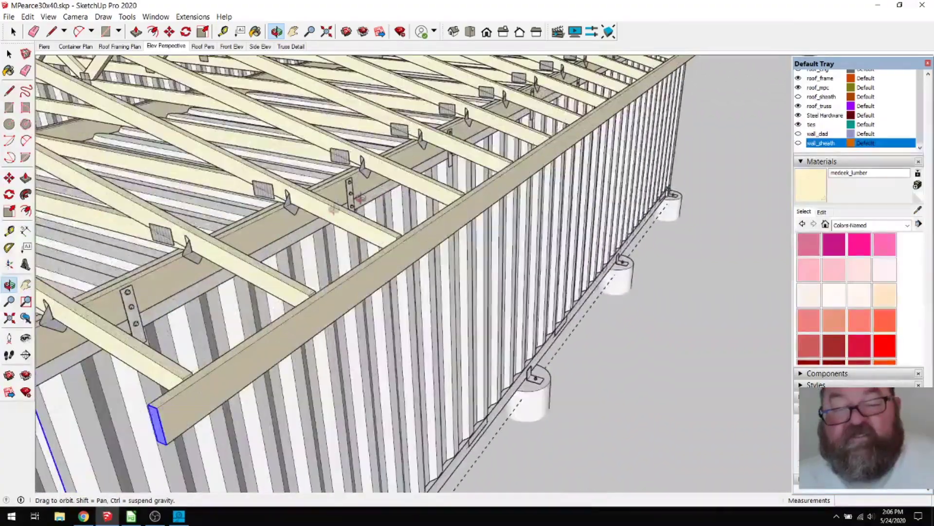
pyautogui.scroll(3, 200, 321)
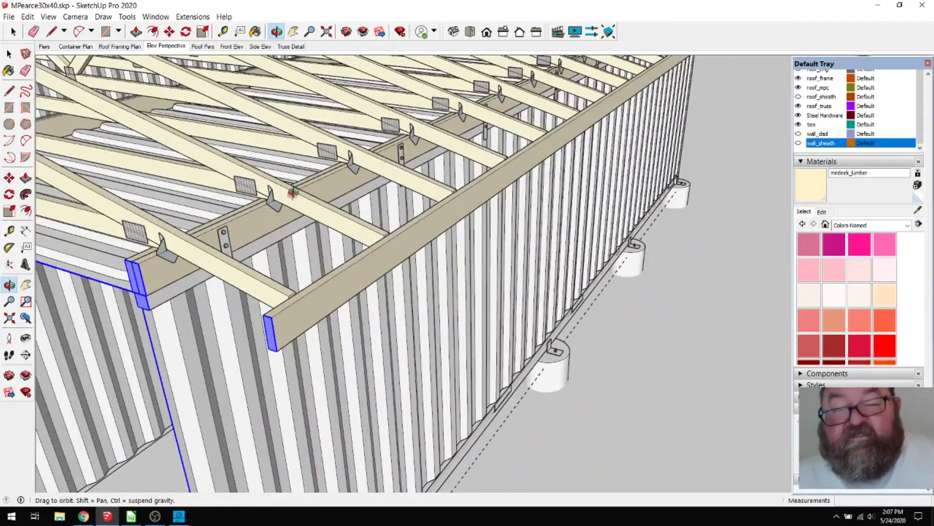
pyautogui.scroll(5, 292, 195)
pyautogui.scroll(2, 389, 153)
pyautogui.moveTo(389, 153); pyautogui.dragTo(298, 157, button='middle')
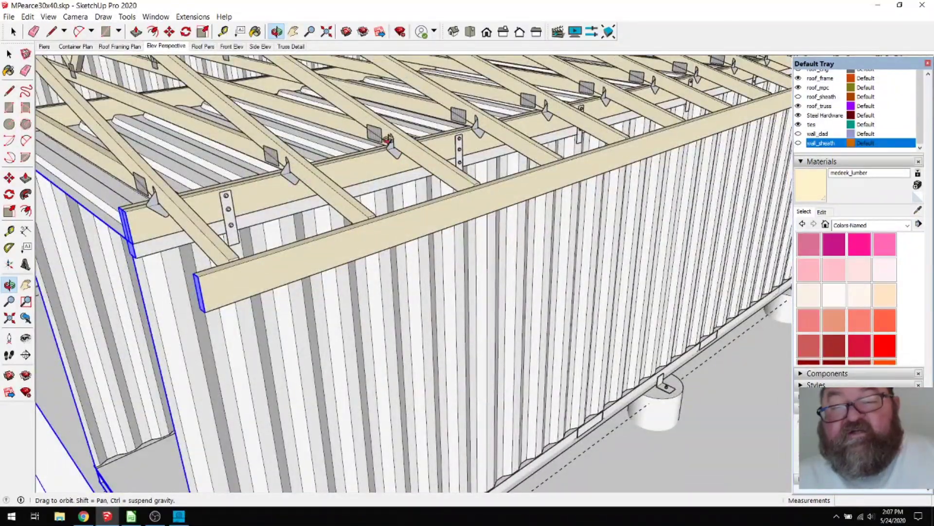
pyautogui.moveTo(408, 153); pyautogui.dragTo(430, 150, button='middle')
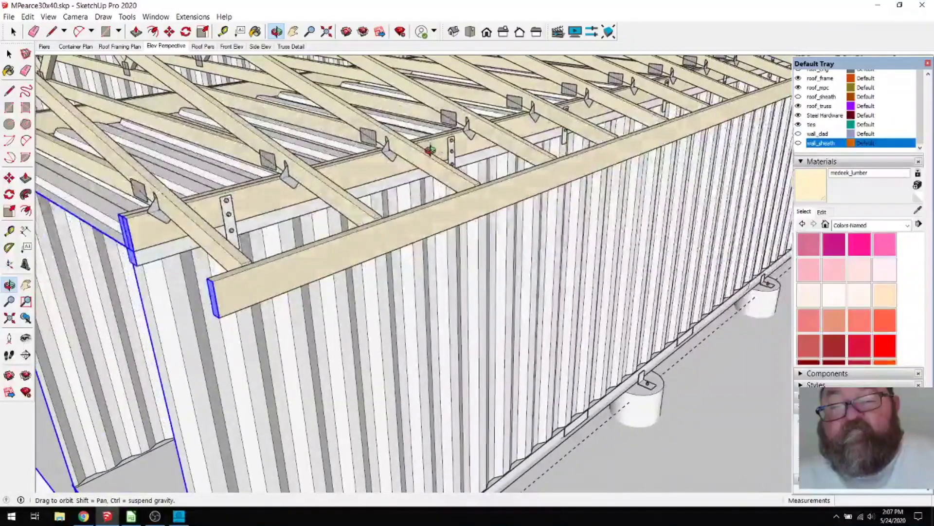
# Step: Examine the sectioned container from inside and out, including its cut bottom rail, the angle bracket and the nearest pier
pyautogui.moveTo(322, 206); pyautogui.dragTo(440, 258, button='middle')
pyautogui.scroll(5, 440, 258)
pyautogui.scroll(-3, 516, 214)
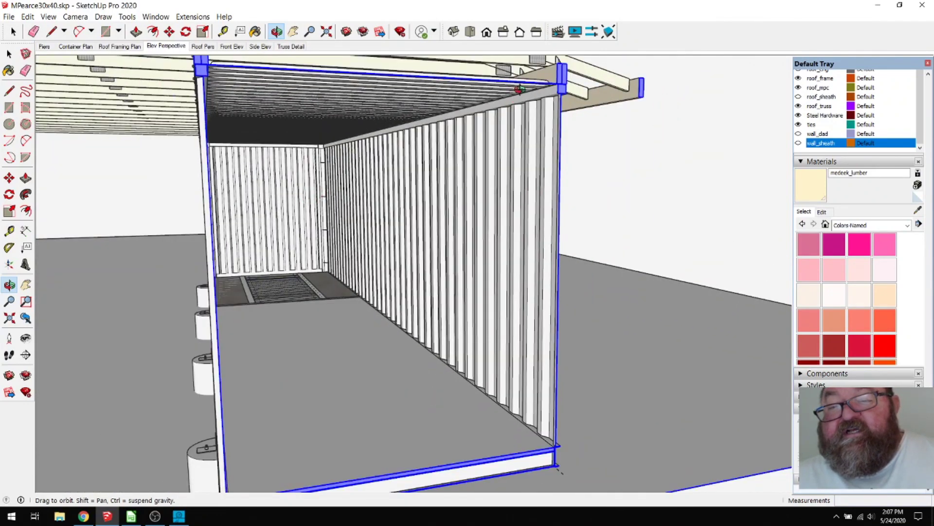
pyautogui.moveTo(502, 165); pyautogui.dragTo(503, 85, button='middle')
pyautogui.moveTo(529, 200); pyautogui.dragTo(365, 184, button='middle')
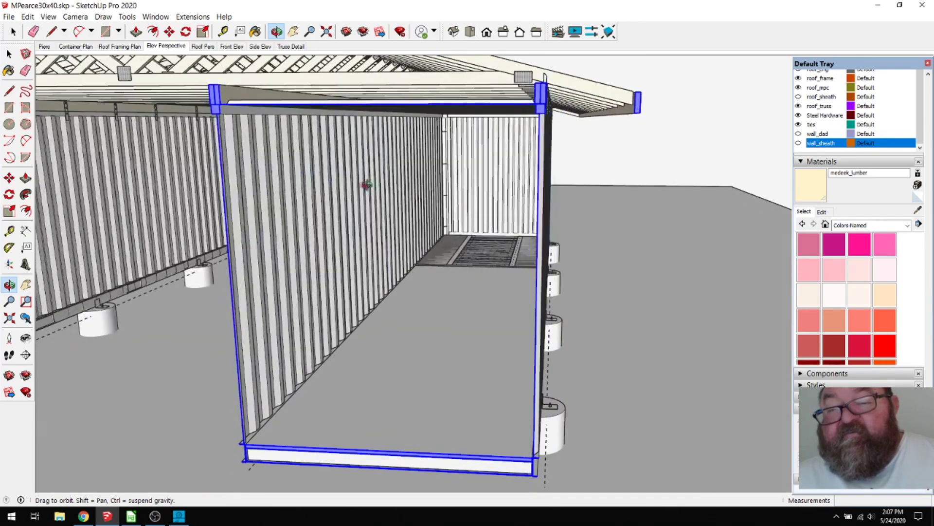
pyautogui.scroll(-1, 365, 184)
pyautogui.moveTo(506, 275); pyautogui.dragTo(542, 139, button='middle')
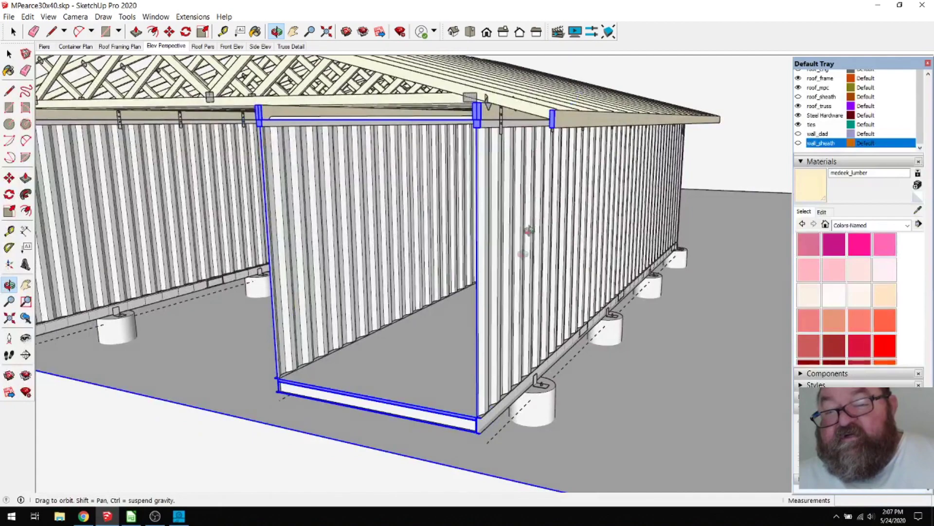
pyautogui.scroll(6, 510, 386)
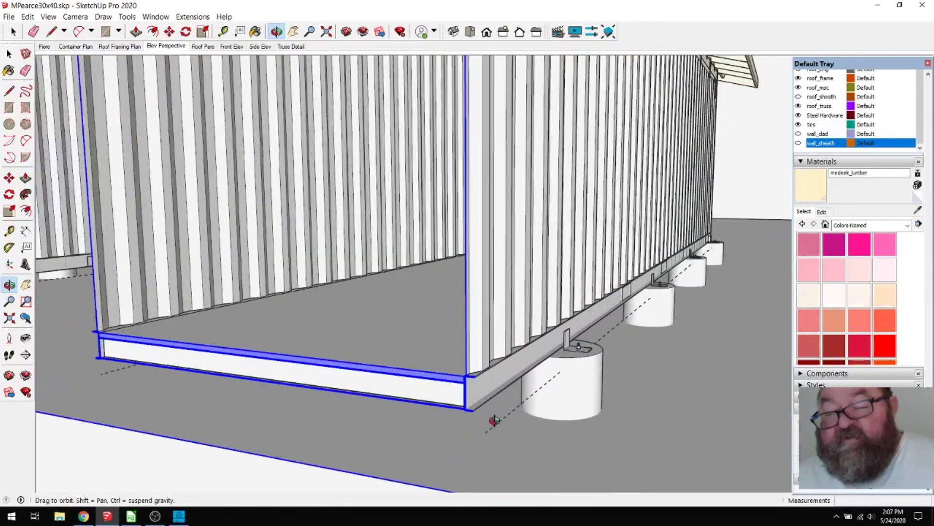
pyautogui.scroll(5, 492, 392)
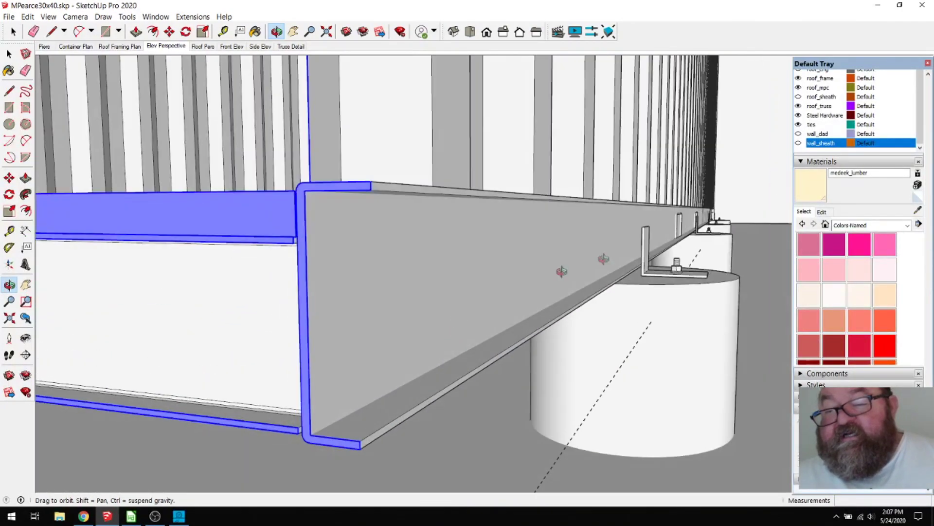
pyautogui.scroll(-4, 292, 326)
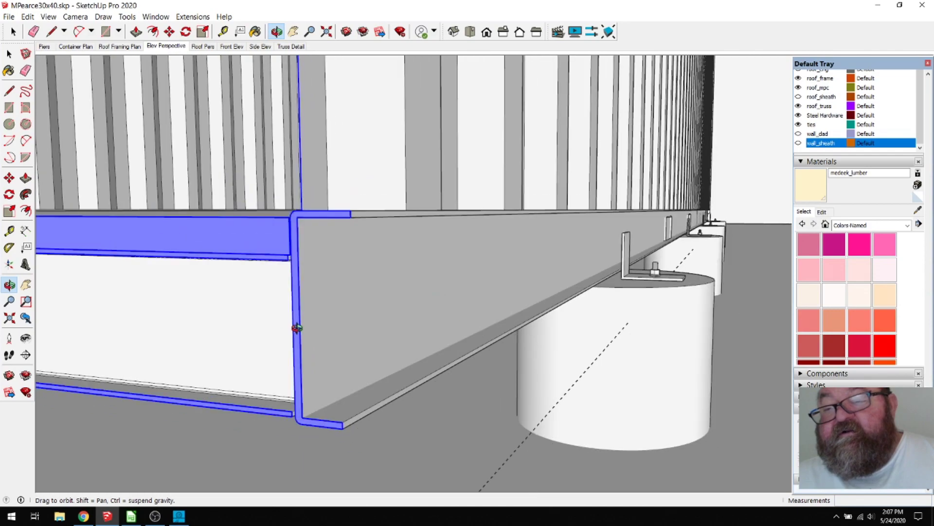
pyautogui.moveTo(302, 324); pyautogui.dragTo(319, 298, button='middle')
pyautogui.scroll(3, 296, 326)
pyautogui.scroll(-6, 297, 326)
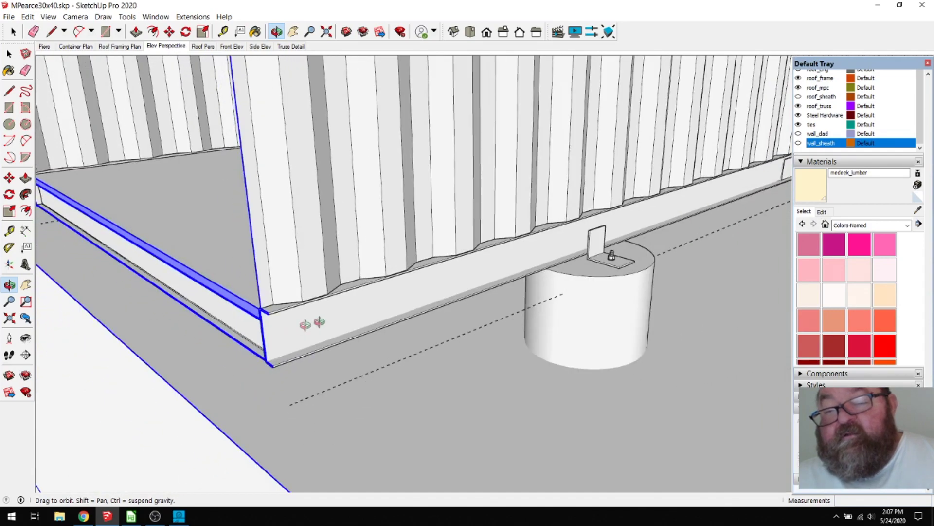
# Step: Delete the selected section plane in front of the containers
pyautogui.scroll(-5, 512, 383)
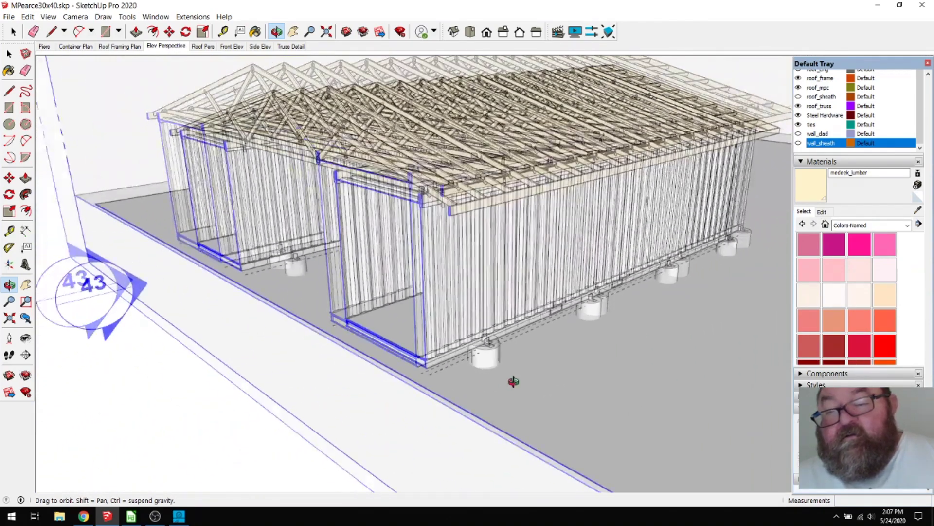
pyautogui.scroll(3, 539, 337)
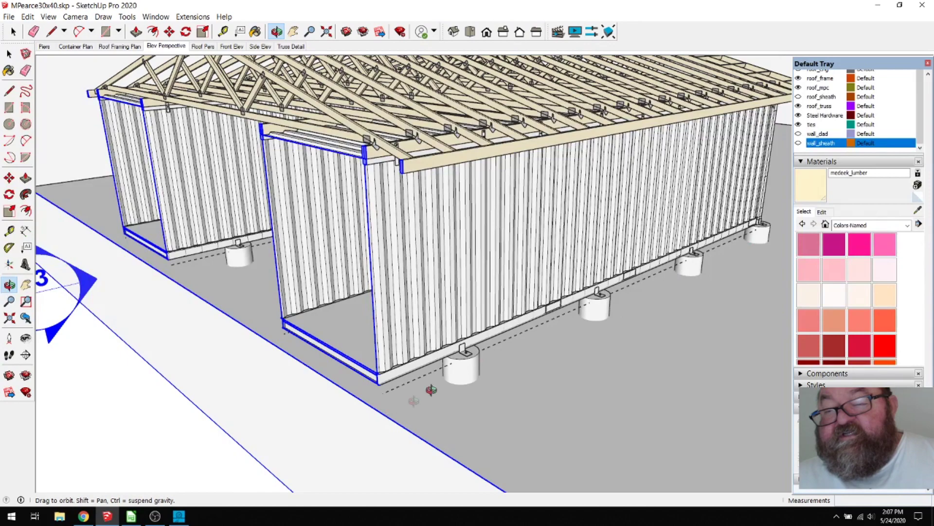
pyautogui.moveTo(568, 308); pyautogui.dragTo(439, 346)
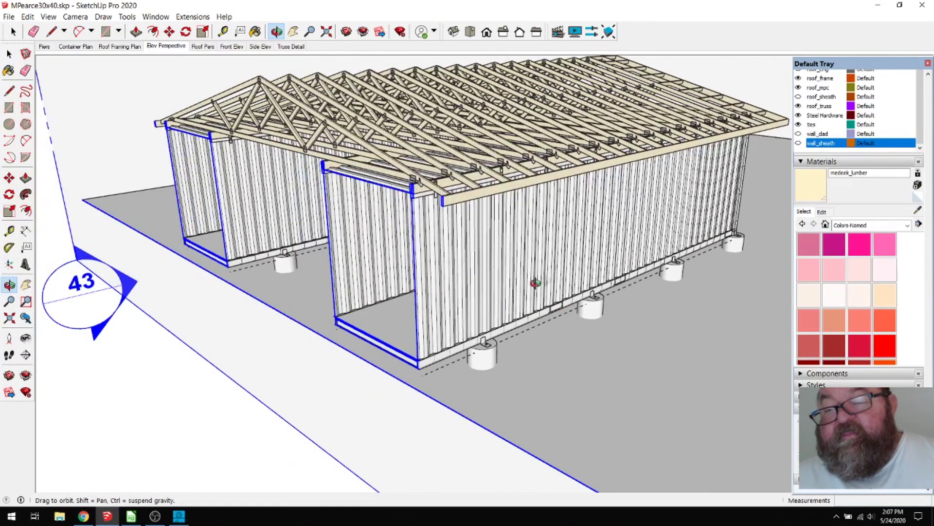
pyautogui.moveTo(527, 284); pyautogui.dragTo(515, 267)
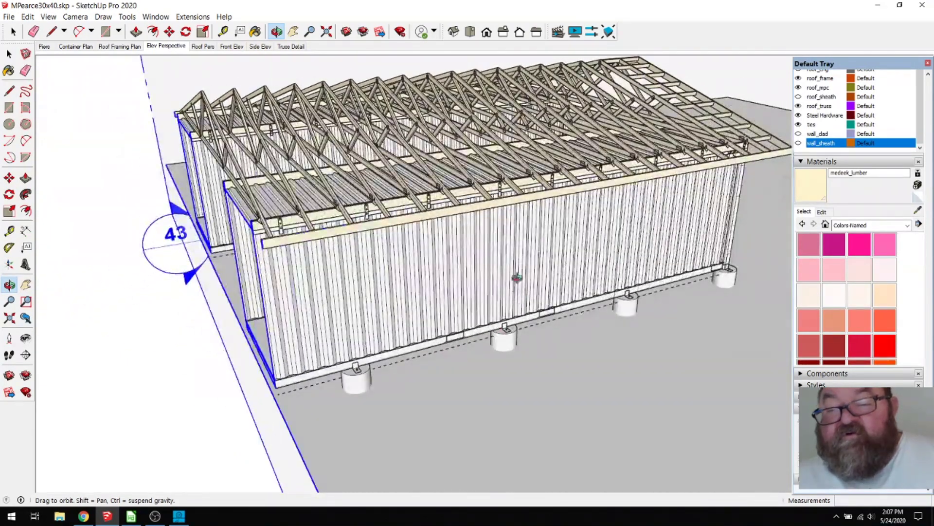
pyautogui.moveTo(640, 262); pyautogui.dragTo(546, 268)
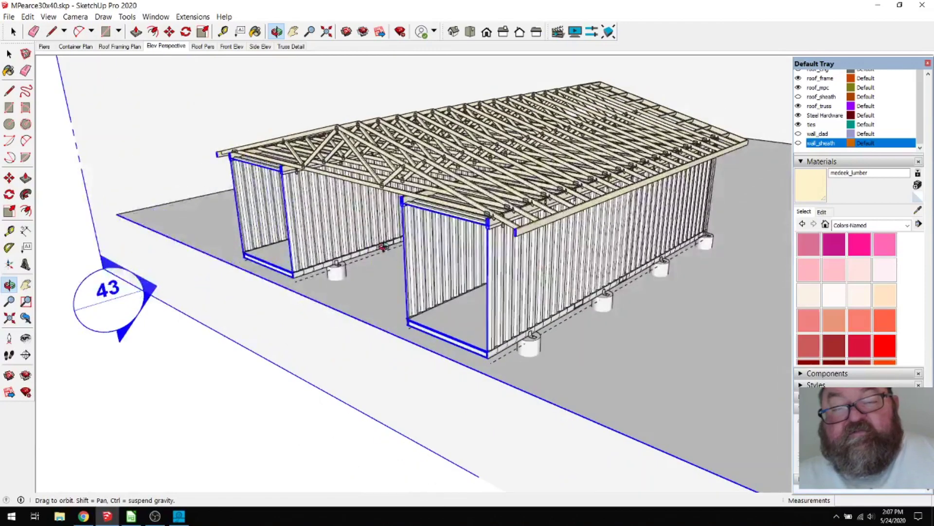
pyautogui.scroll(-2, 383, 247)
pyautogui.click(14, 33)
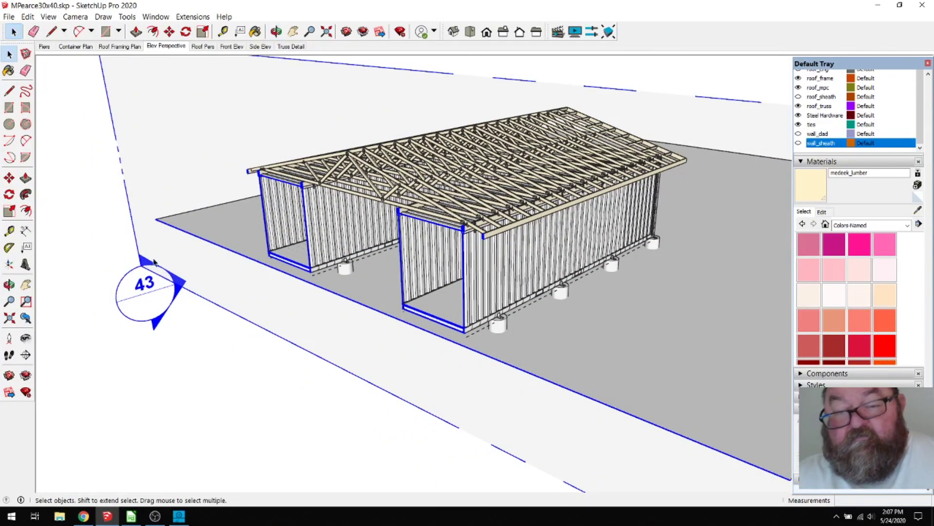
pyautogui.press('Delete')
pyautogui.scroll(3, 535, 318)
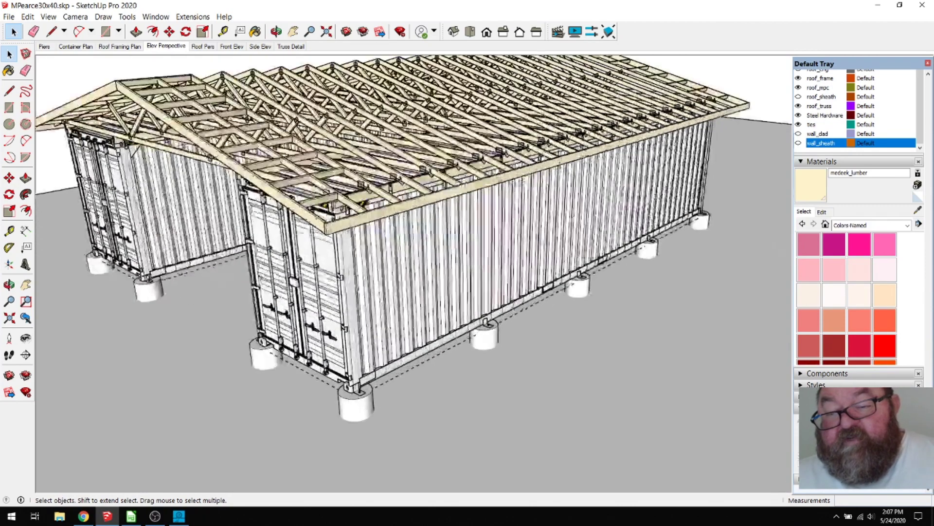
# Step: Inspect the container door ends, gable overhang and corner piers of the uncut building
pyautogui.click(276, 32)
pyautogui.moveTo(295, 63); pyautogui.dragTo(645, 276)
pyautogui.scroll(-2, 647, 277)
pyautogui.moveTo(499, 258); pyautogui.dragTo(546, 298)
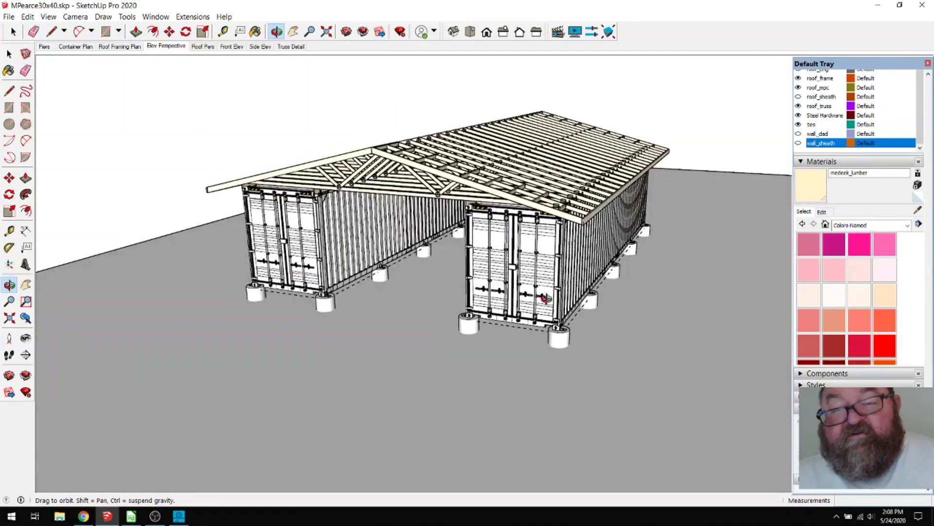
pyautogui.moveTo(320, 197); pyautogui.dragTo(190, 297)
pyautogui.scroll(5, 541, 322)
pyautogui.scroll(3, 541, 322)
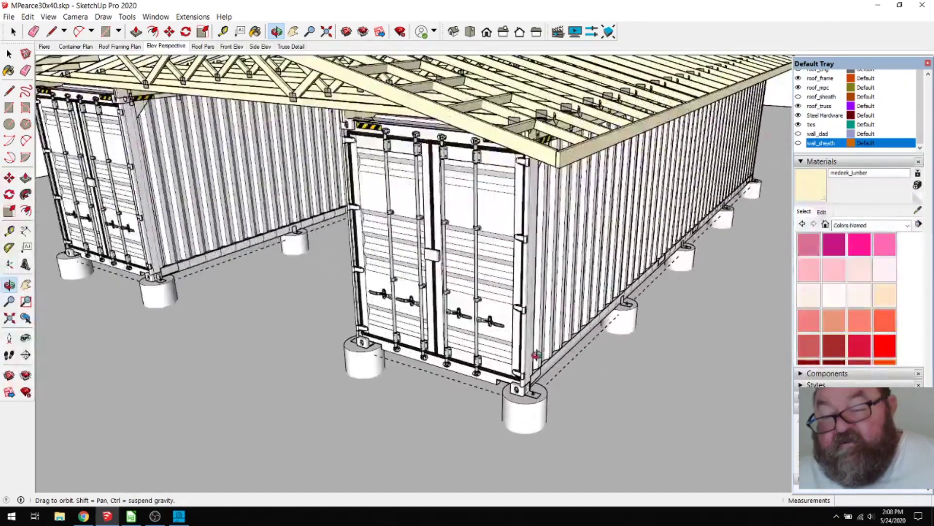
pyautogui.scroll(5, 536, 355)
pyautogui.moveTo(544, 360); pyautogui.dragTo(336, 363)
# Step: Review the whole building from several angles, from the container doors up to the roof trusses and outlookers
pyautogui.scroll(-5, 336, 363)
pyautogui.moveTo(326, 309); pyautogui.dragTo(364, 346)
pyautogui.scroll(-3, 364, 346)
pyautogui.moveTo(423, 341); pyautogui.dragTo(452, 317)
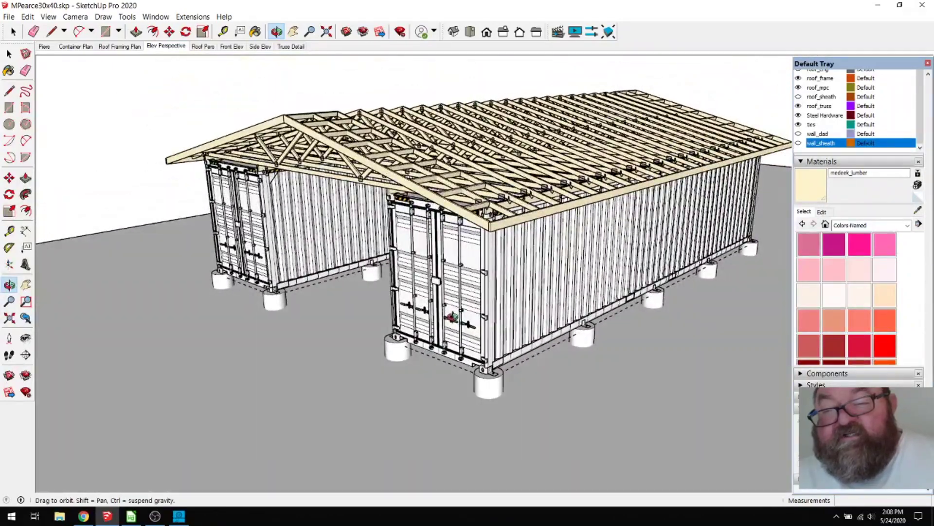
pyautogui.moveTo(470, 296); pyautogui.dragTo(474, 327)
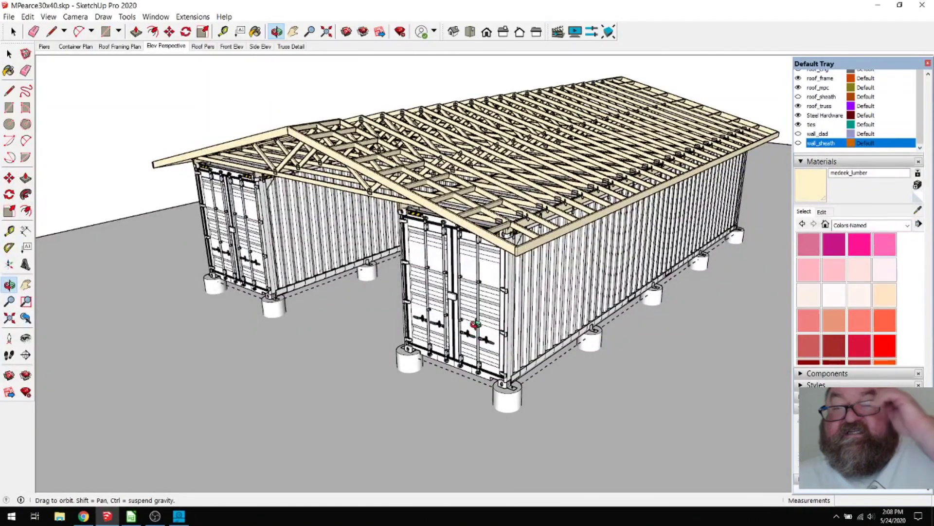
pyautogui.moveTo(472, 302)
pyautogui.mouseDown()
pyautogui.moveTo(592, 350)
pyautogui.moveTo(482, 292)
pyautogui.mouseUp()
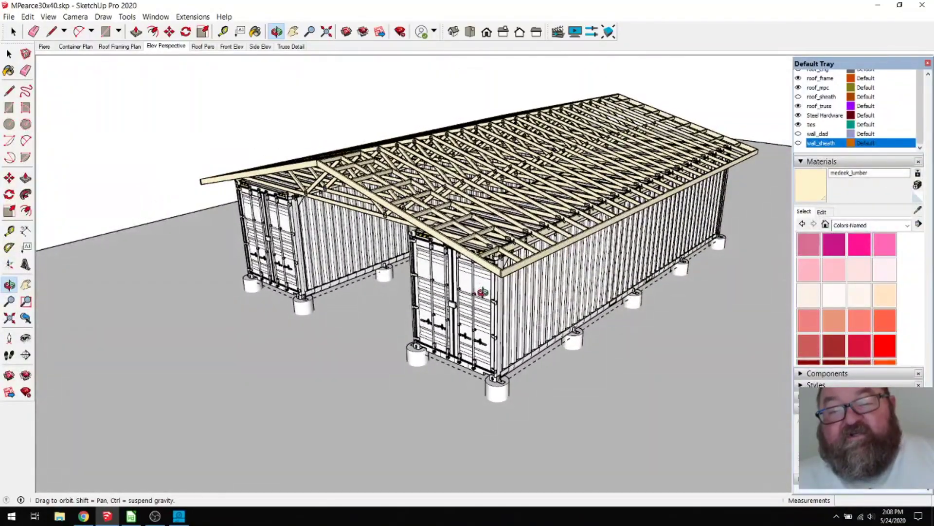
pyautogui.moveTo(466, 283); pyautogui.dragTo(533, 226)
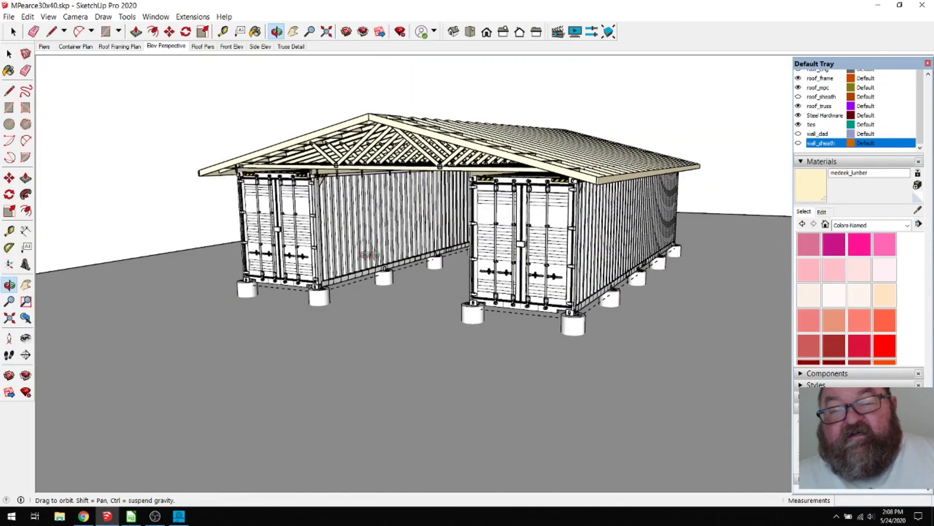
pyautogui.moveTo(512, 263); pyautogui.dragTo(462, 314)
pyautogui.moveTo(430, 228); pyautogui.dragTo(476, 271)
pyautogui.scroll(4, 485, 263)
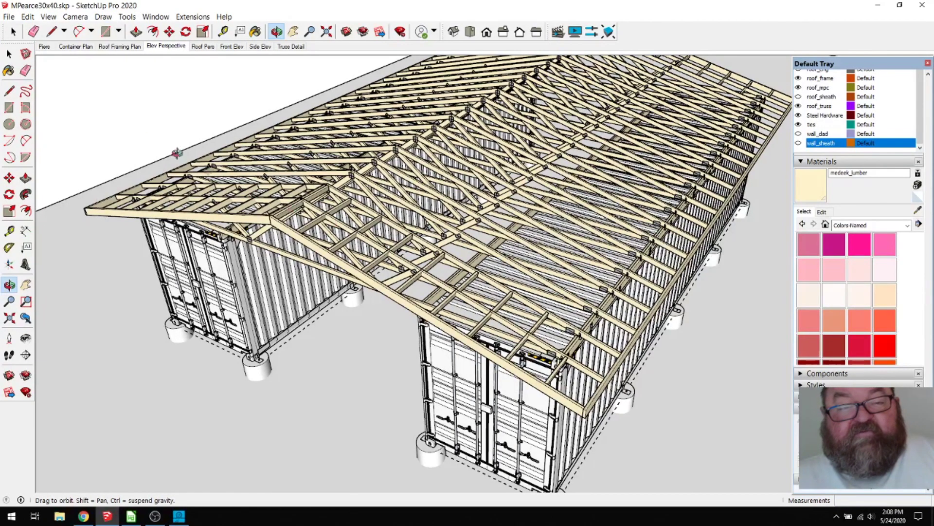
# Step: View the Piers scene, return to the Elev Perspective scene and delete the sheathed truss roof assembly above the containers
pyautogui.click(45, 47)
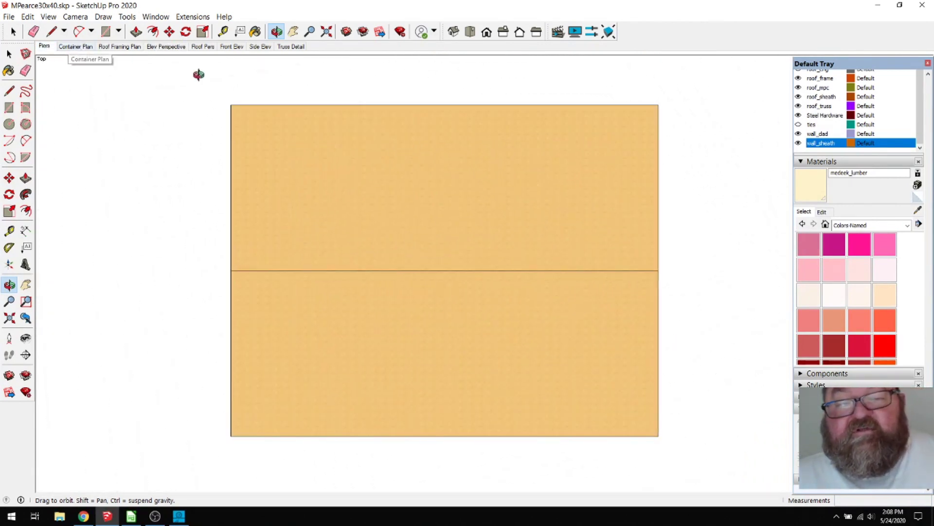
pyautogui.click(166, 47)
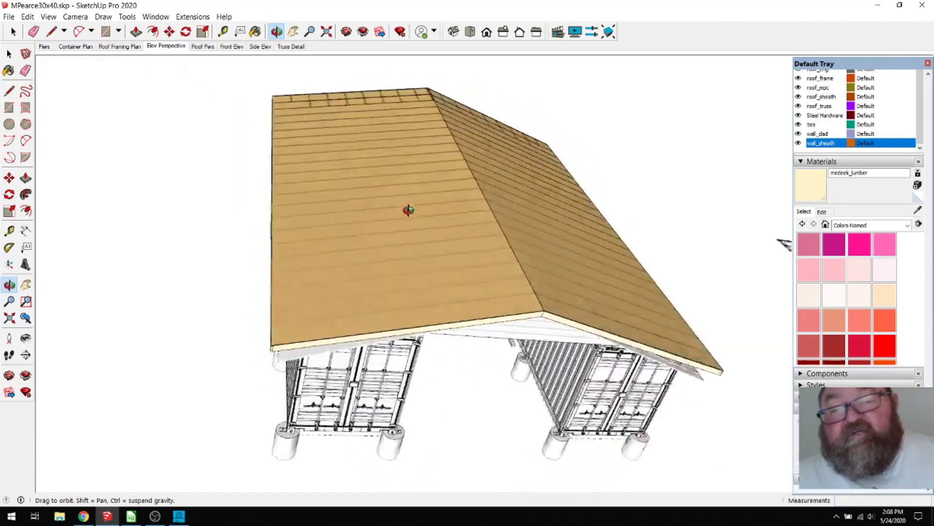
pyautogui.moveTo(397, 222); pyautogui.dragTo(380, 133)
pyautogui.press('space')
pyautogui.click(322, 129)
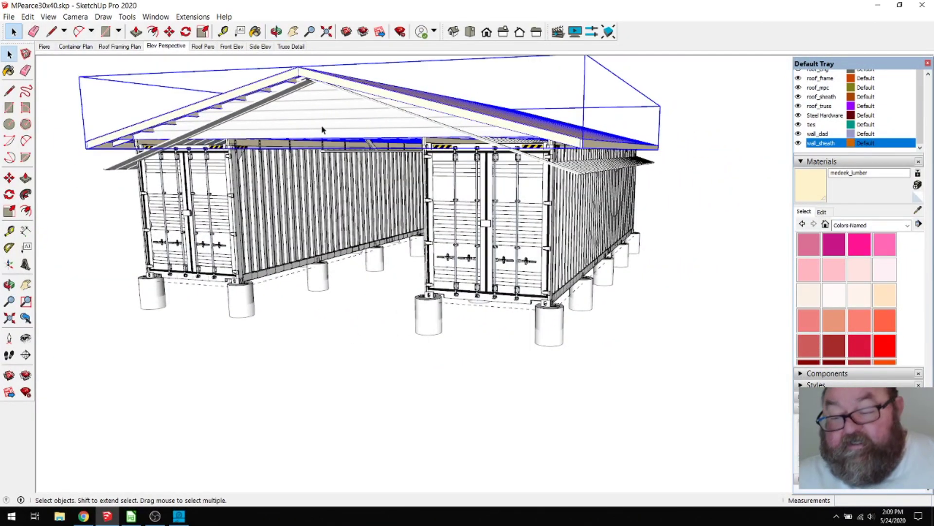
pyautogui.press('Delete')
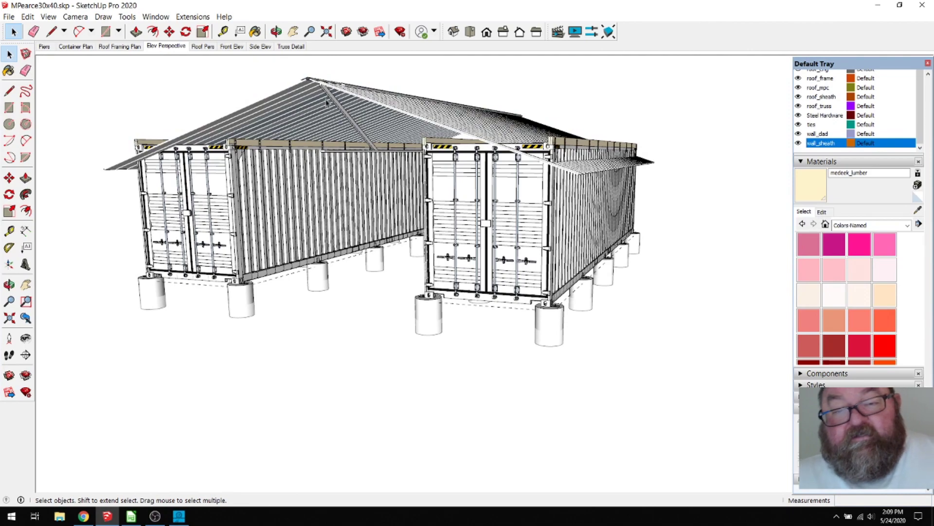
# Step: Examine the remaining metal roofing and its position relative to the container tops
pyautogui.click(277, 31)
pyautogui.moveTo(369, 170); pyautogui.dragTo(505, 170)
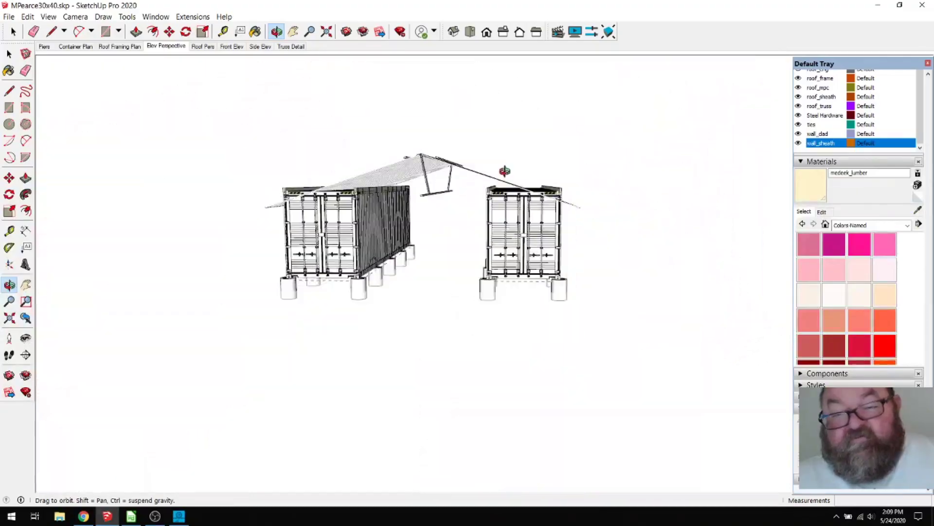
pyautogui.moveTo(522, 228); pyautogui.dragTo(494, 286)
pyautogui.scroll(7, 375, 195)
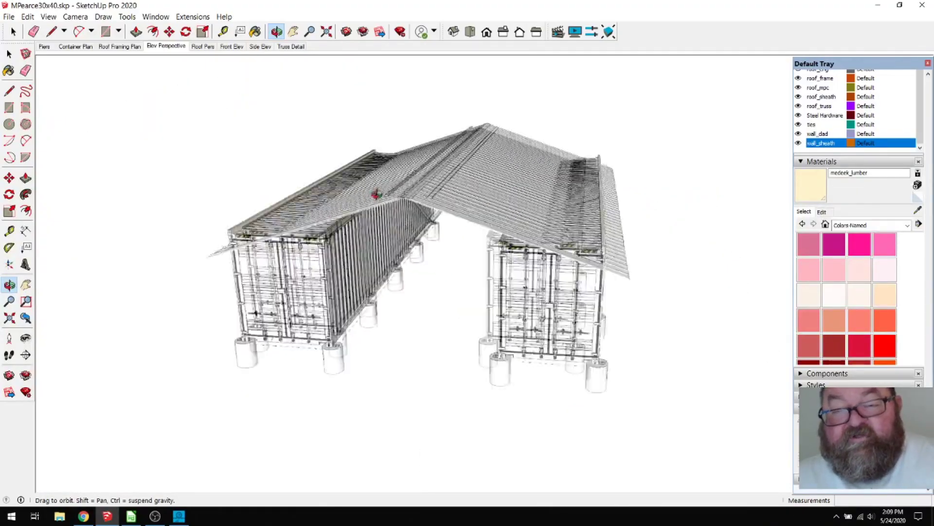
pyautogui.moveTo(418, 209); pyautogui.dragTo(308, 196)
pyautogui.scroll(-5, 308, 197)
pyautogui.moveTo(446, 204); pyautogui.dragTo(496, 271)
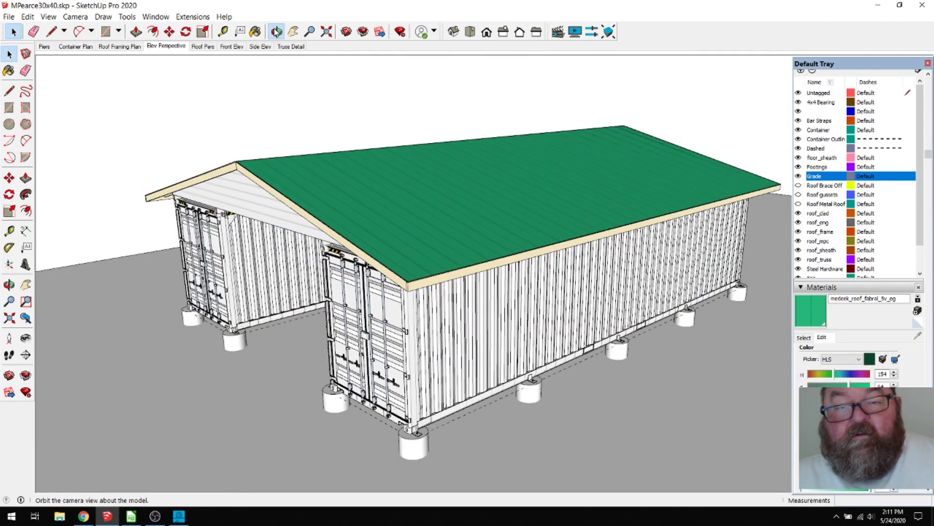
# Step: Check the green roof's eaves and gable above the containers, and turn on the Roof Metal Roof layer
pyautogui.moveTo(384, 292); pyautogui.dragTo(399, 252)
pyautogui.scroll(5, 476, 335)
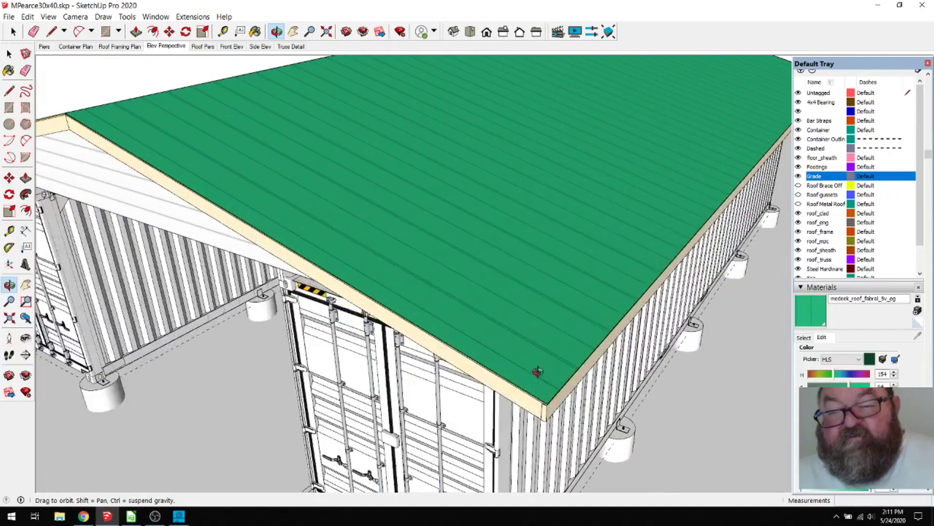
pyautogui.moveTo(539, 372); pyautogui.dragTo(466, 324)
pyautogui.scroll(-4, 466, 324)
pyautogui.moveTo(358, 265); pyautogui.dragTo(563, 325)
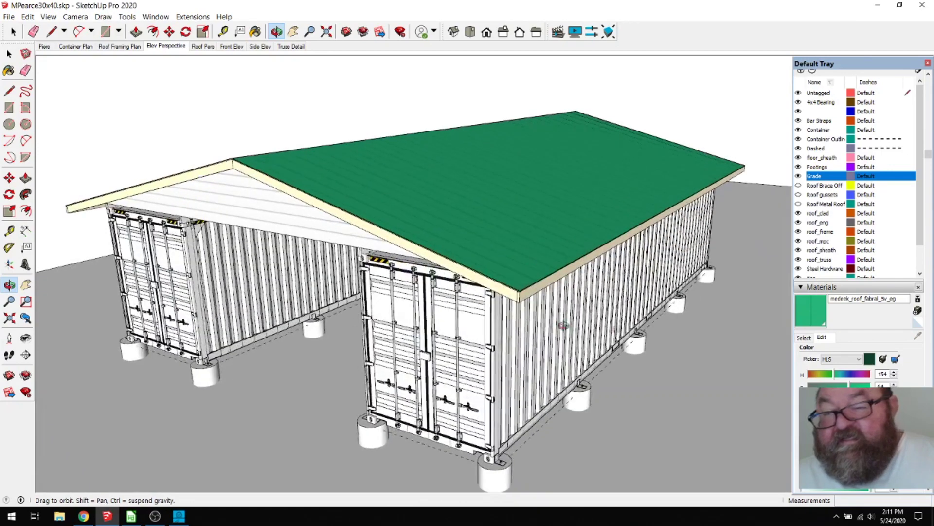
pyautogui.scroll(-5, 821, 250)
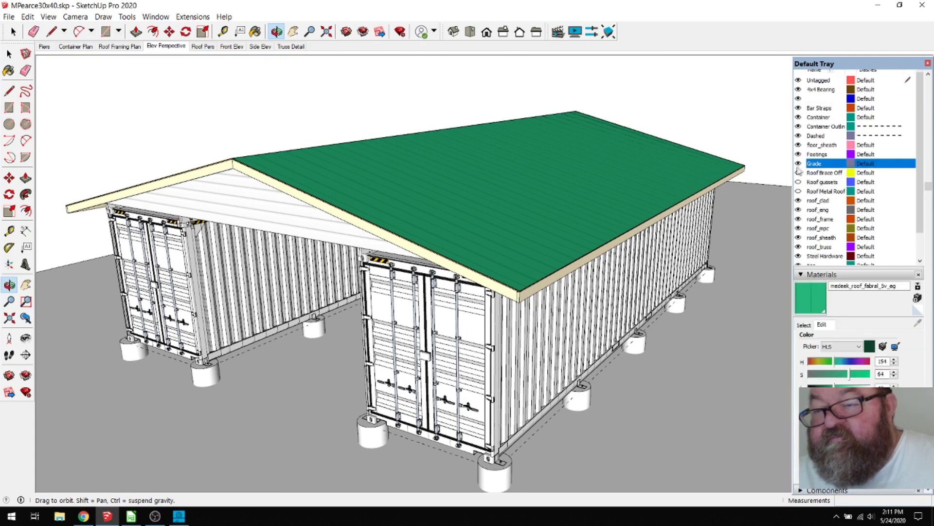
pyautogui.click(799, 191)
pyautogui.moveTo(540, 247); pyautogui.dragTo(348, 233)
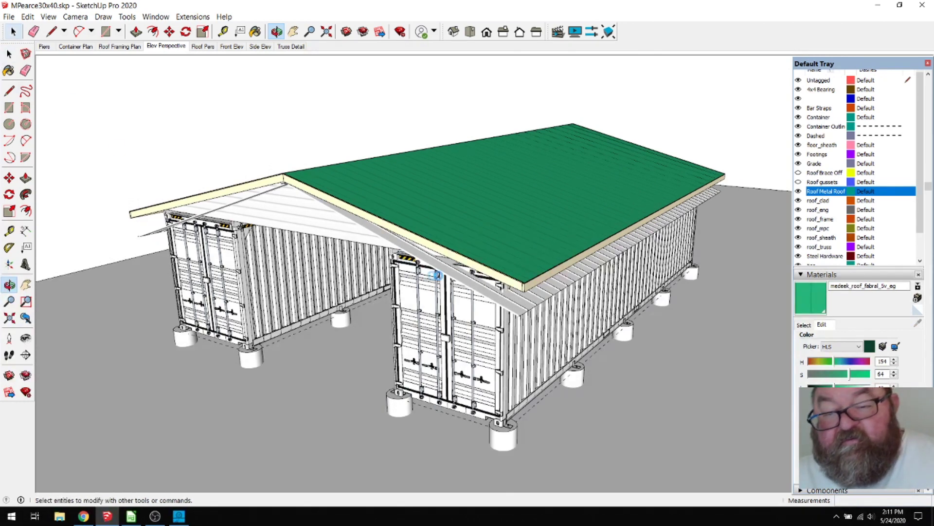
# Step: Move the ribbed metal roof group straight up about 6' 4 5/8" above the green roof
pyautogui.press('space')
pyautogui.click(431, 265)
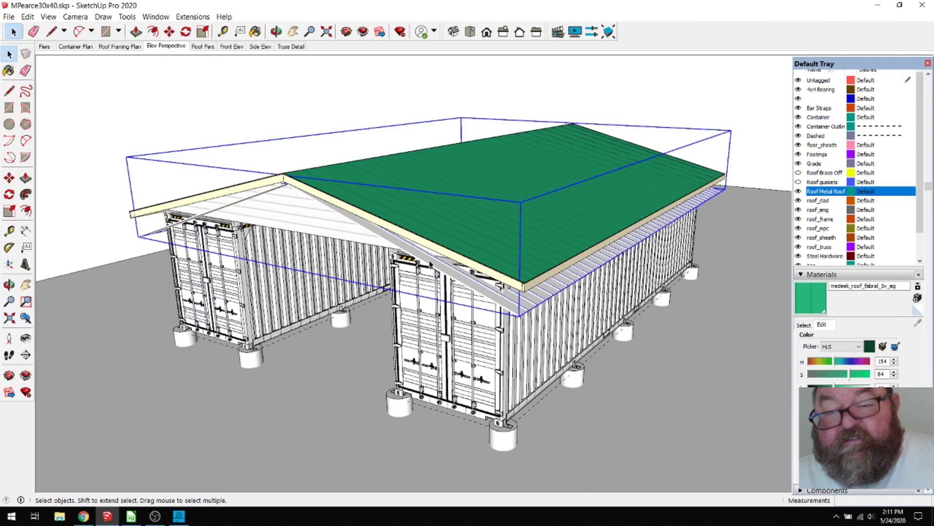
pyautogui.scroll(-3, 507, 350)
pyautogui.click(169, 32)
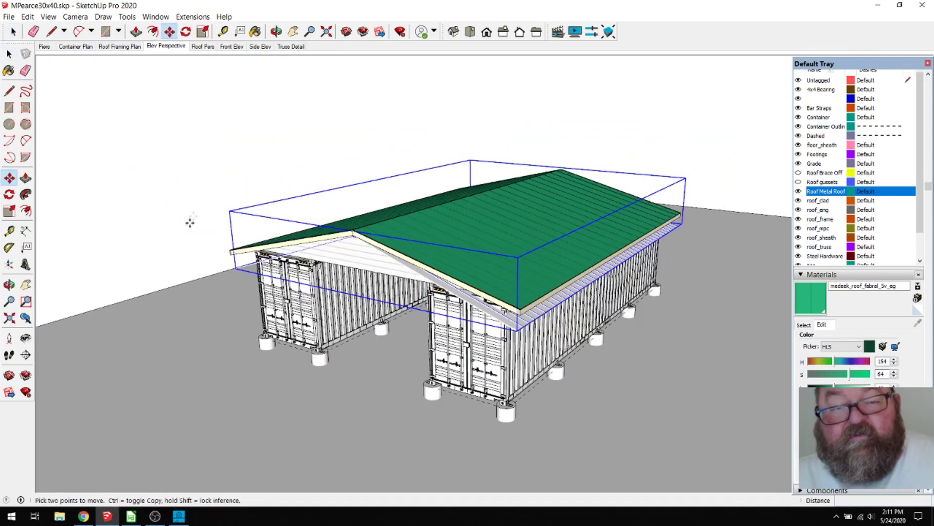
pyautogui.click(188, 225)
pyautogui.click(189, 195)
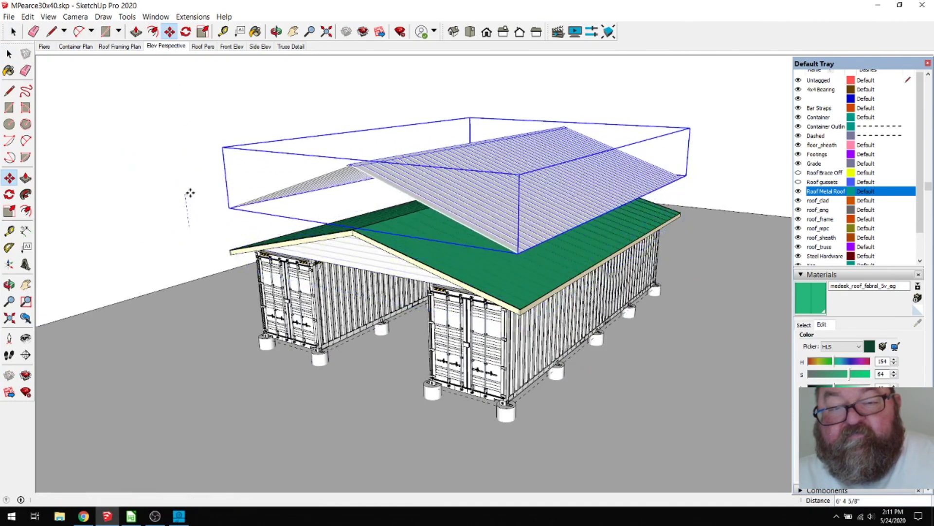
# Step: Deselect the raised metal roof and examine its ribs, eave corner and ridge against the green roof from above, the front and the side
pyautogui.press('o')
pyautogui.moveTo(461, 180); pyautogui.dragTo(483, 294)
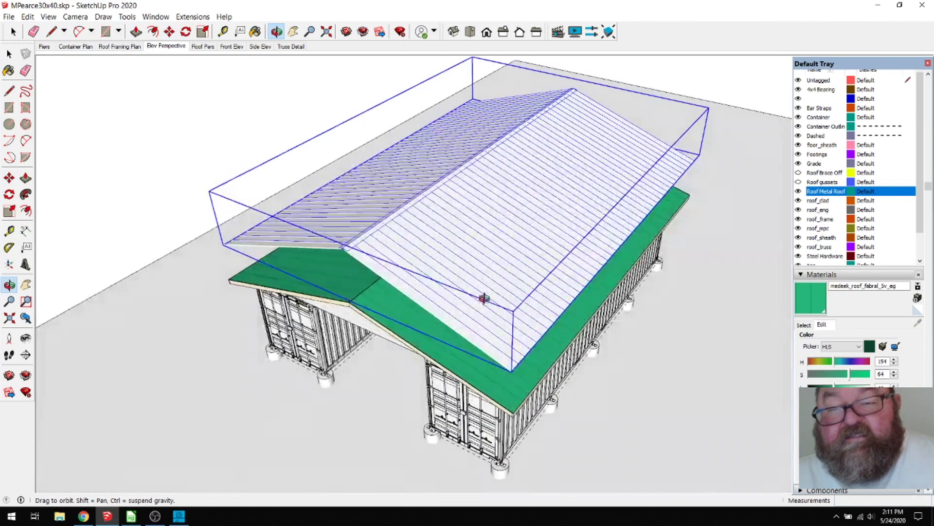
pyautogui.scroll(4, 499, 324)
pyautogui.click(9, 54)
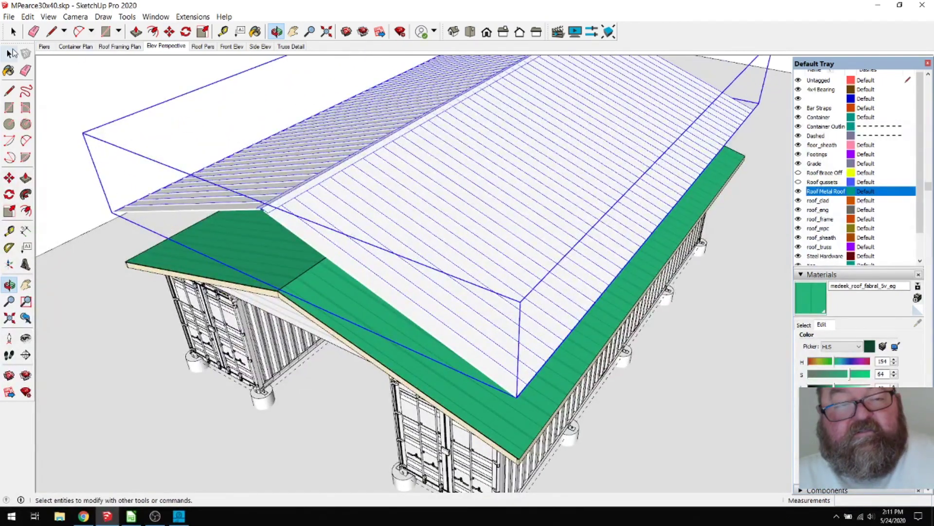
pyautogui.click(117, 123)
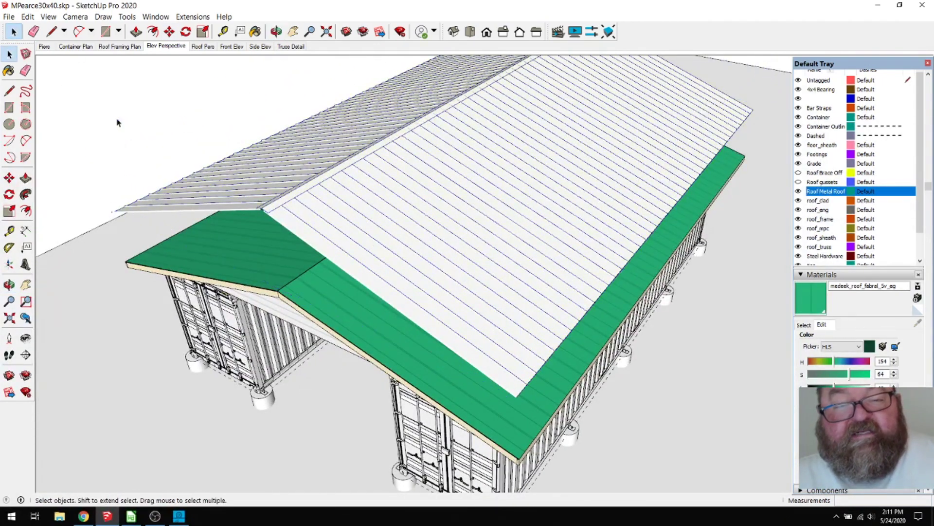
pyautogui.click(277, 32)
pyautogui.scroll(6, 419, 297)
pyautogui.scroll(5, 422, 295)
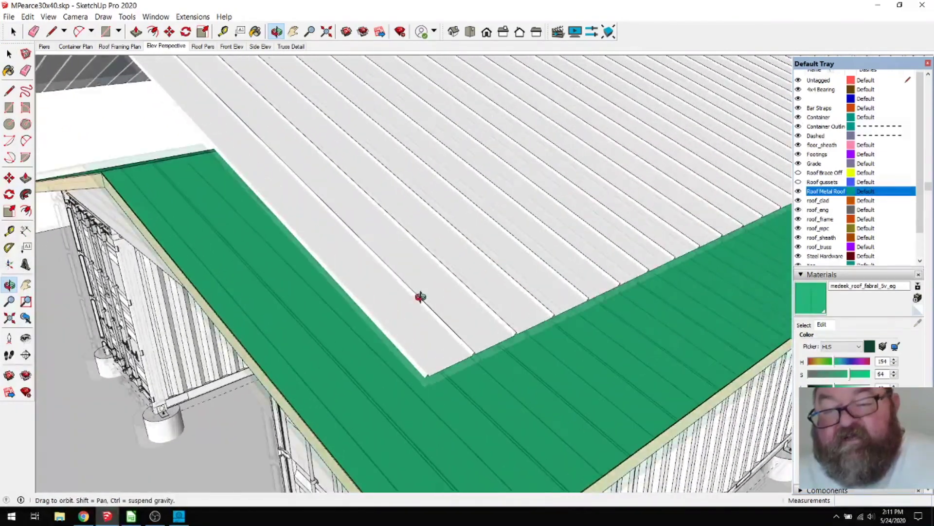
pyautogui.moveTo(421, 298); pyautogui.dragTo(575, 341)
pyautogui.scroll(-10, 575, 341)
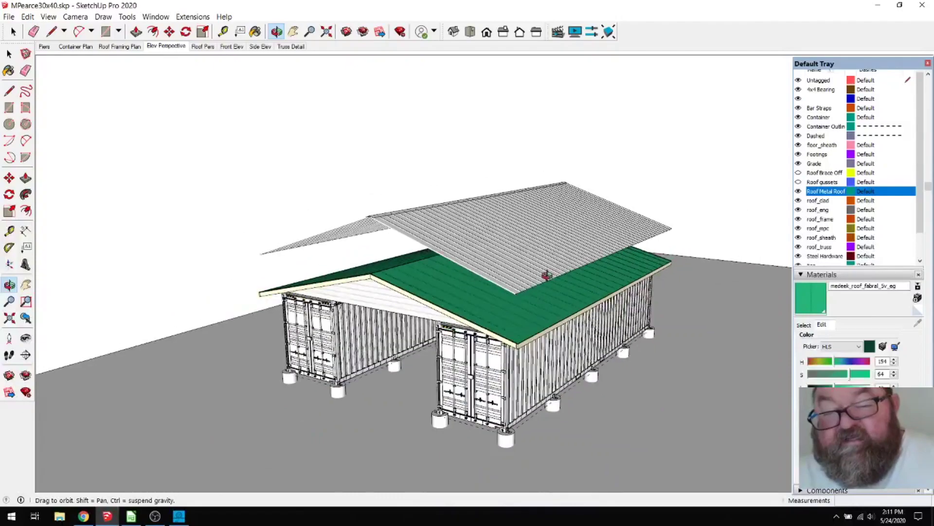
pyautogui.moveTo(546, 275); pyautogui.dragTo(549, 331)
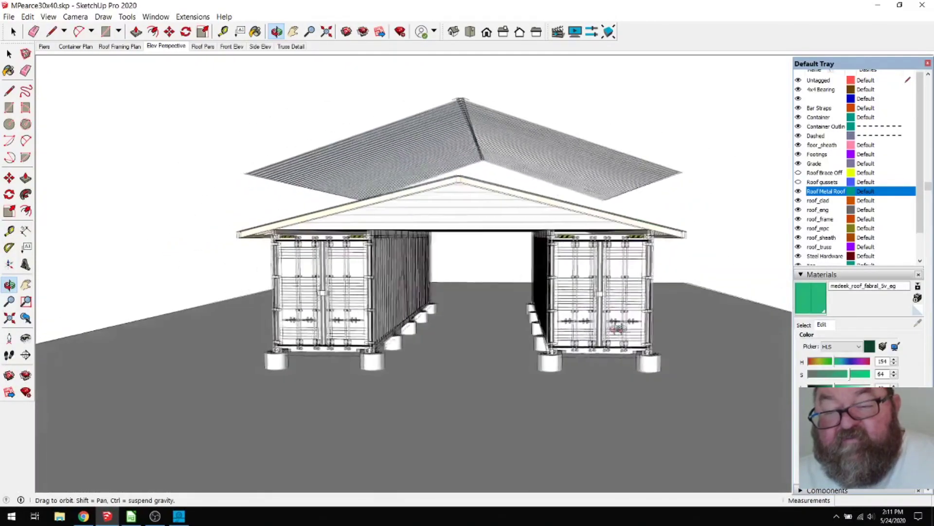
pyautogui.moveTo(435, 348); pyautogui.dragTo(427, 354)
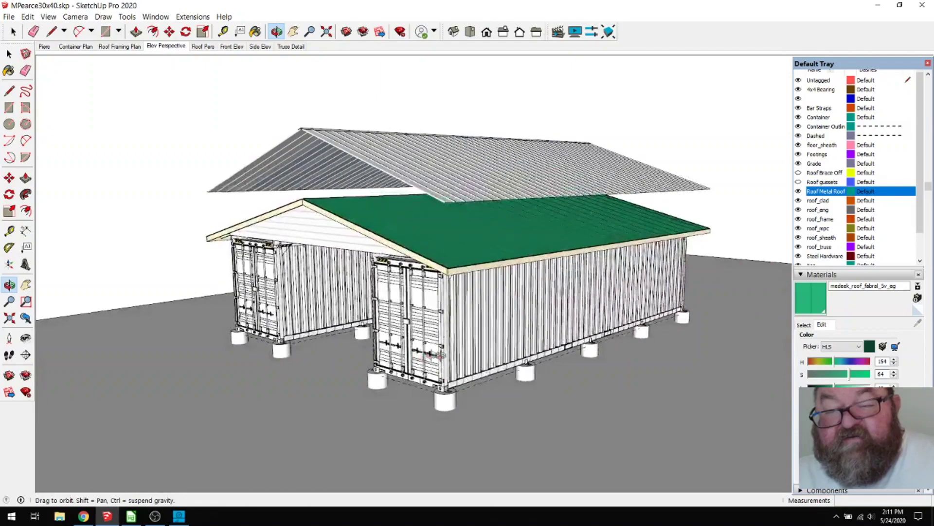
pyautogui.moveTo(484, 356); pyautogui.dragTo(469, 375)
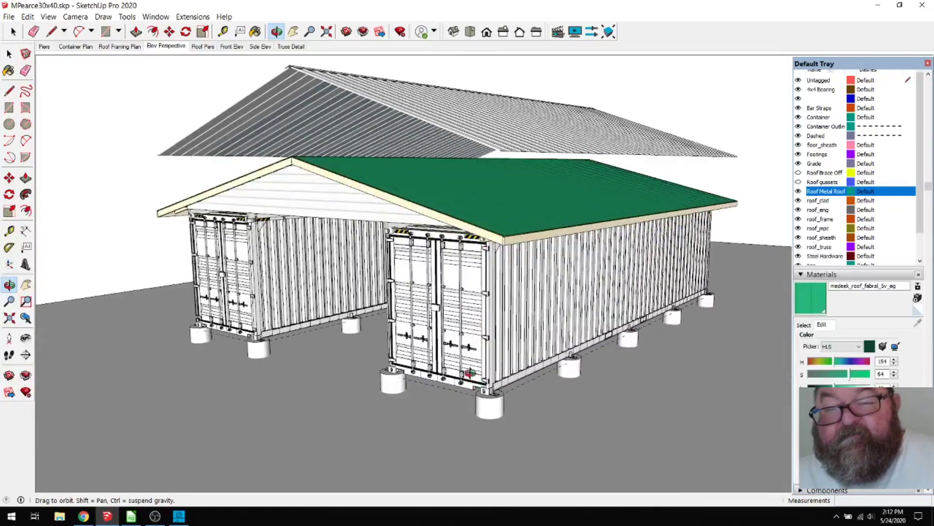
# Step: Inspect the corner pier's connection to the container, from the angle plate to the threaded anchor bolt inside the concrete
pyautogui.scroll(10, 458, 387)
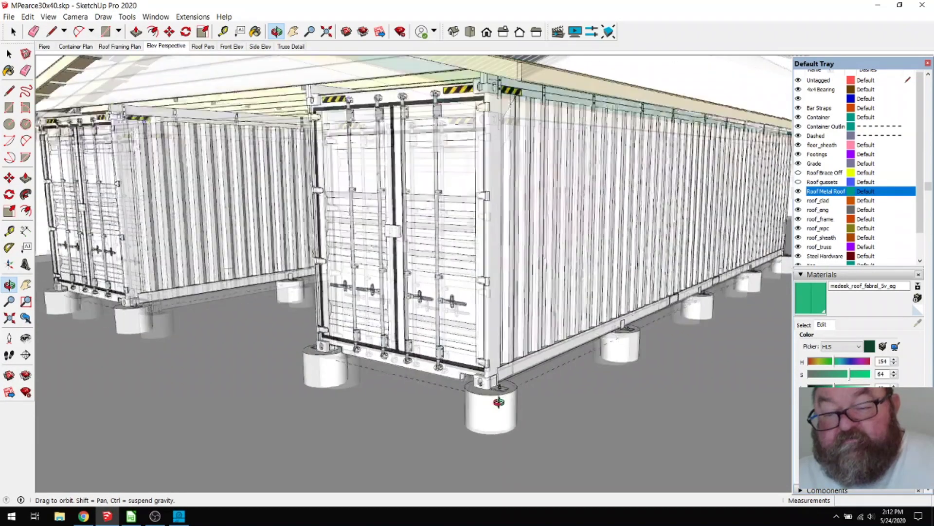
pyautogui.scroll(10, 498, 403)
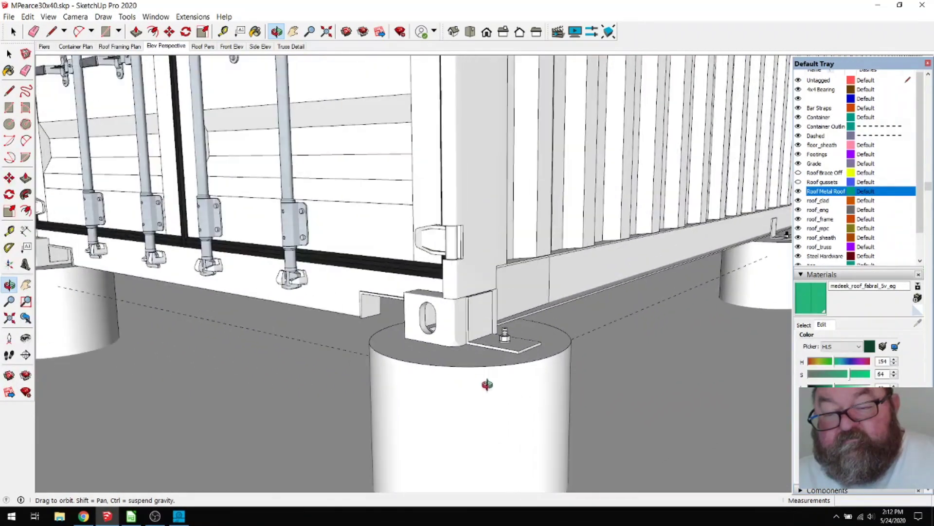
pyautogui.scroll(10, 501, 328)
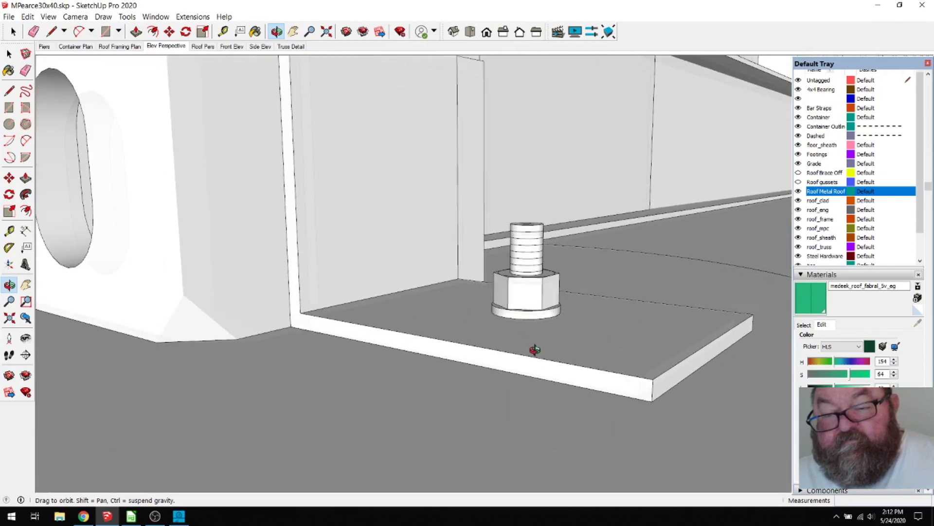
pyautogui.scroll(10, 534, 352)
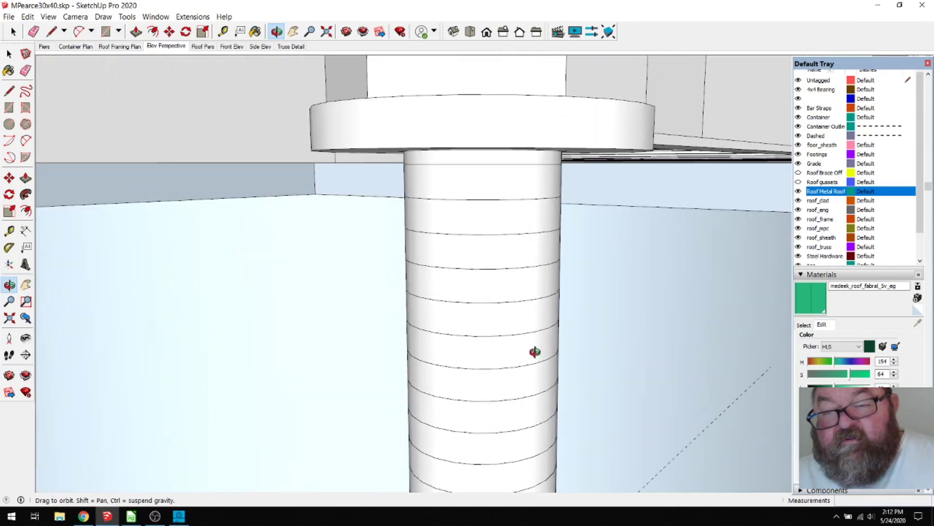
pyautogui.scroll(2, 535, 352)
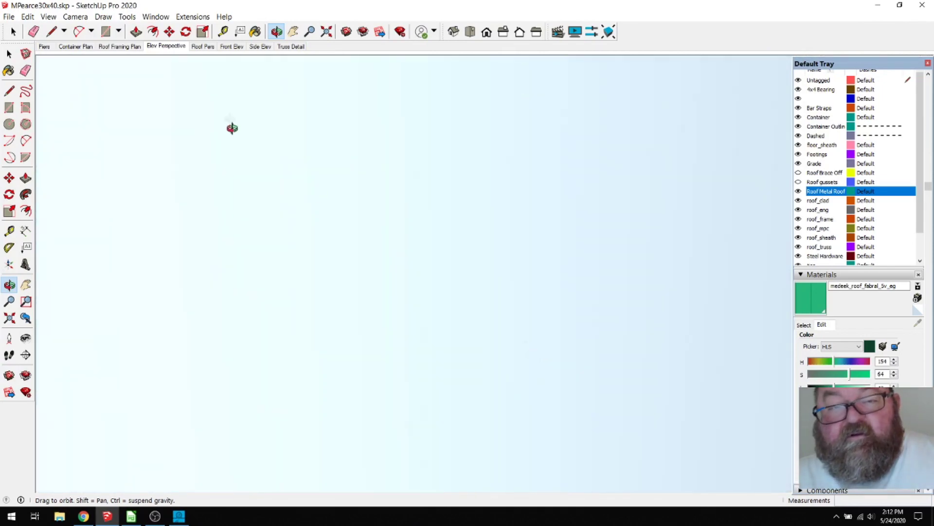